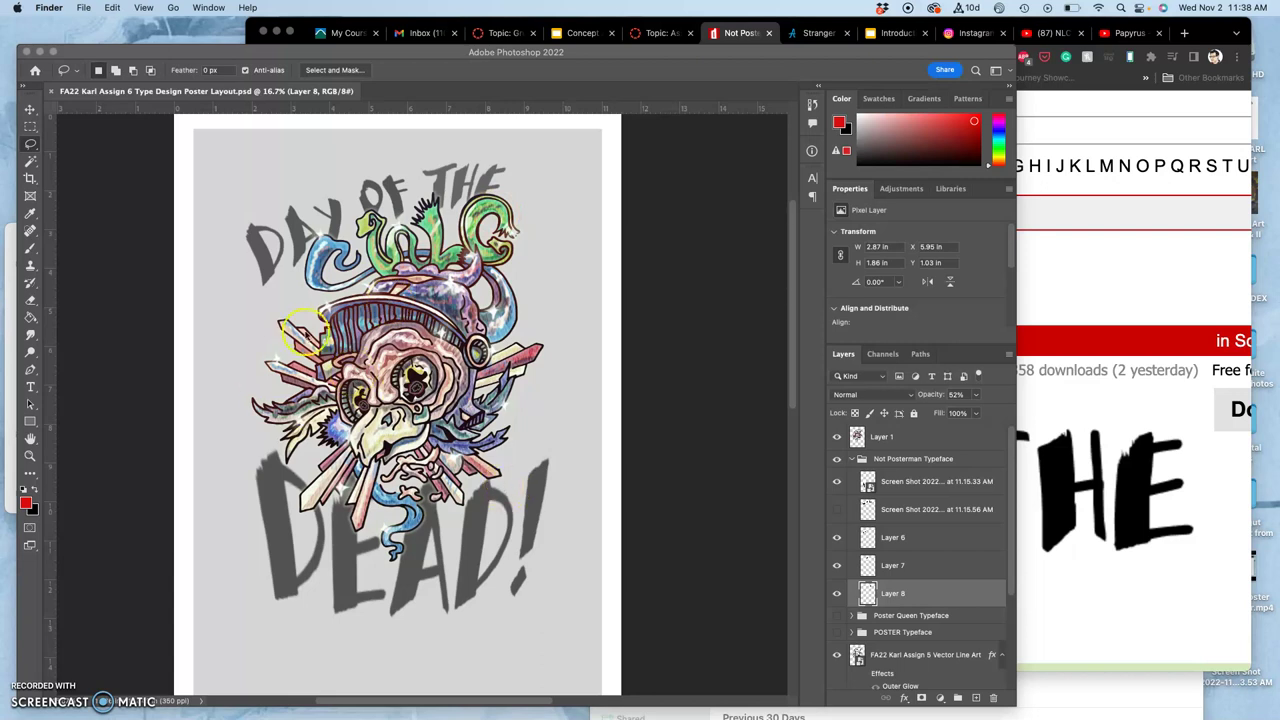
Compare the Not Posterman Typeface lettering on and off, then hide and collapse its group
scroll(490, 470, up, 1)
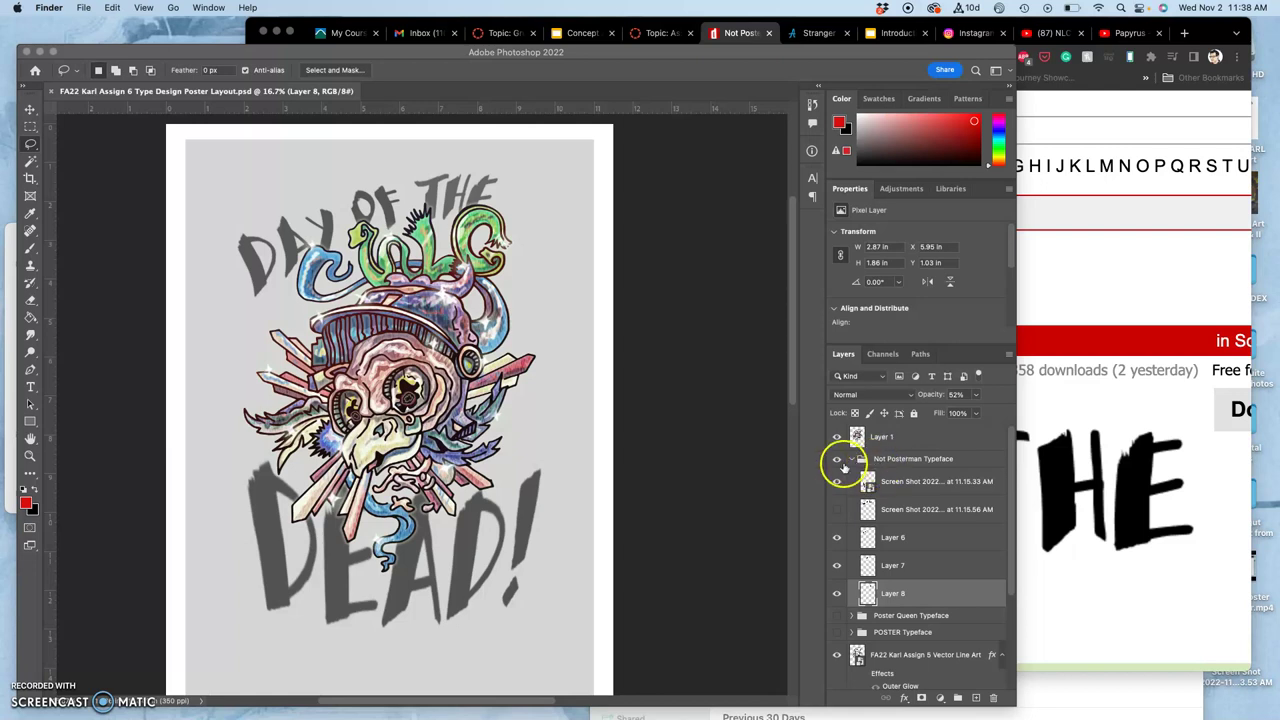
click(839, 461)
click(839, 461)
click(839, 461)
click(839, 461)
click(851, 461)
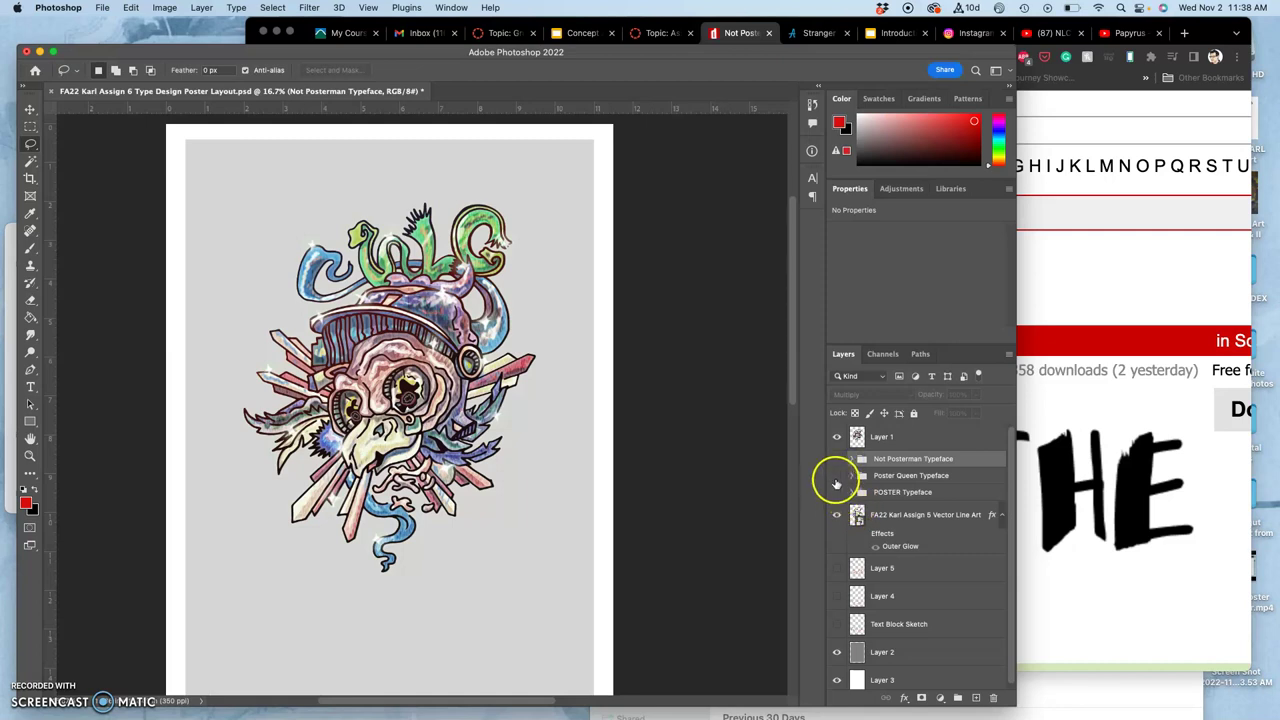
Show the Poster Queen Typeface group and set its blend mode to Multiply
click(836, 477)
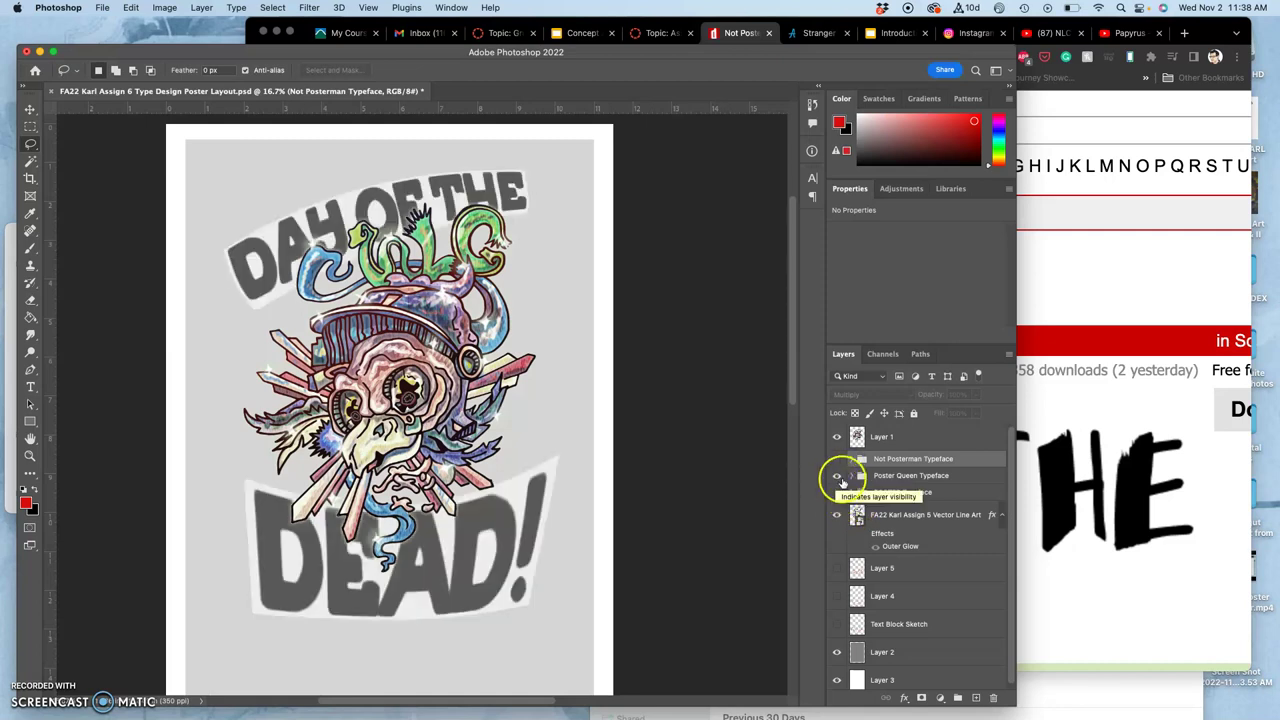
click(865, 476)
click(862, 395)
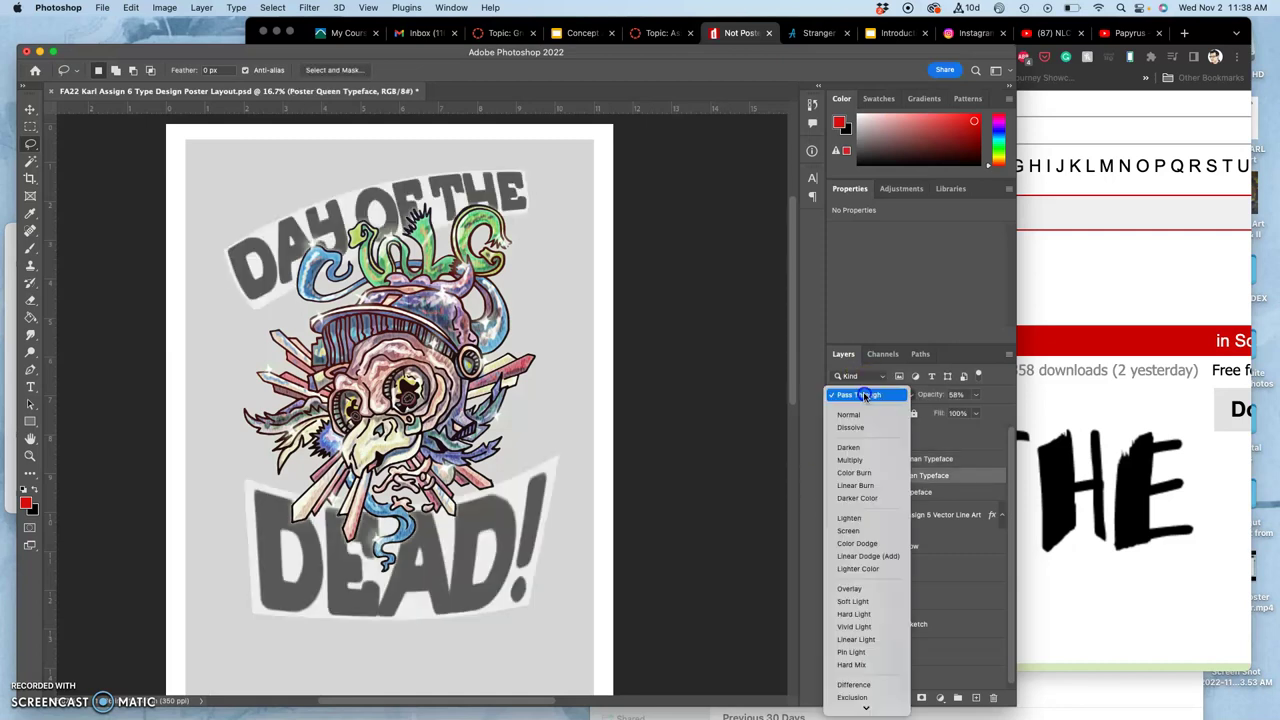
click(849, 460)
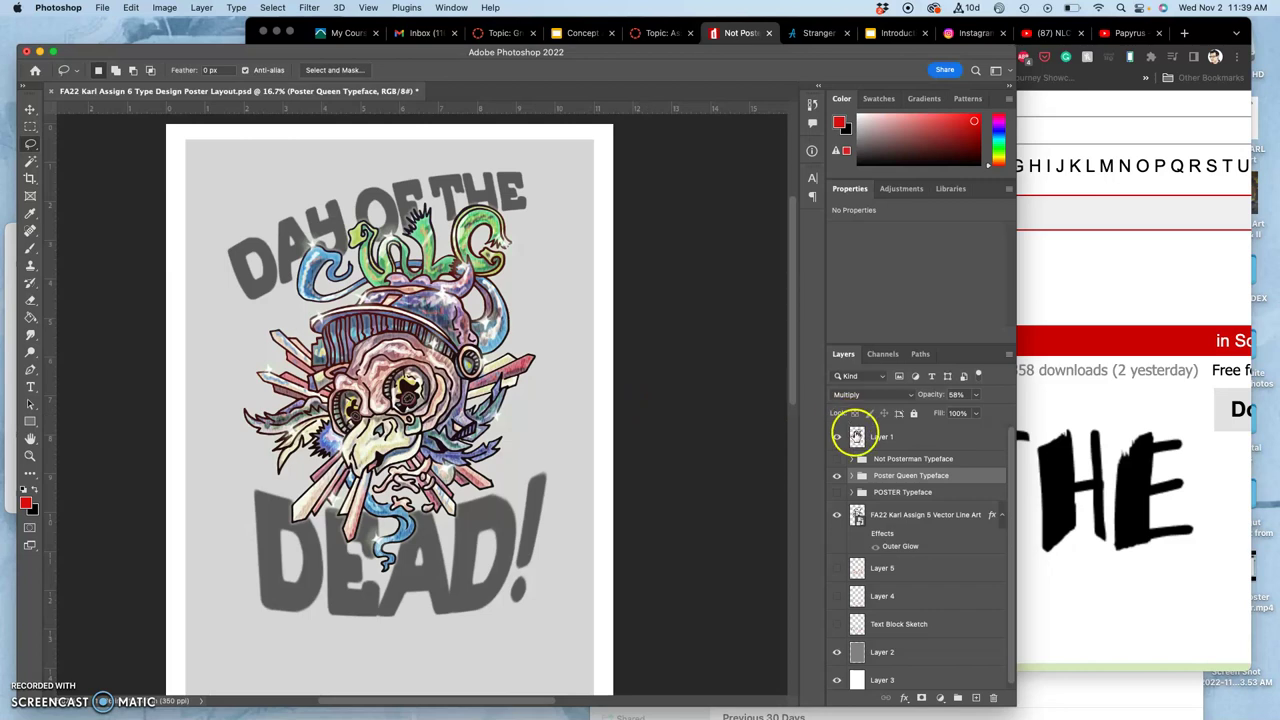
Hide Poster Queen, show the POSTER Typeface group and set it to Multiply
click(837, 477)
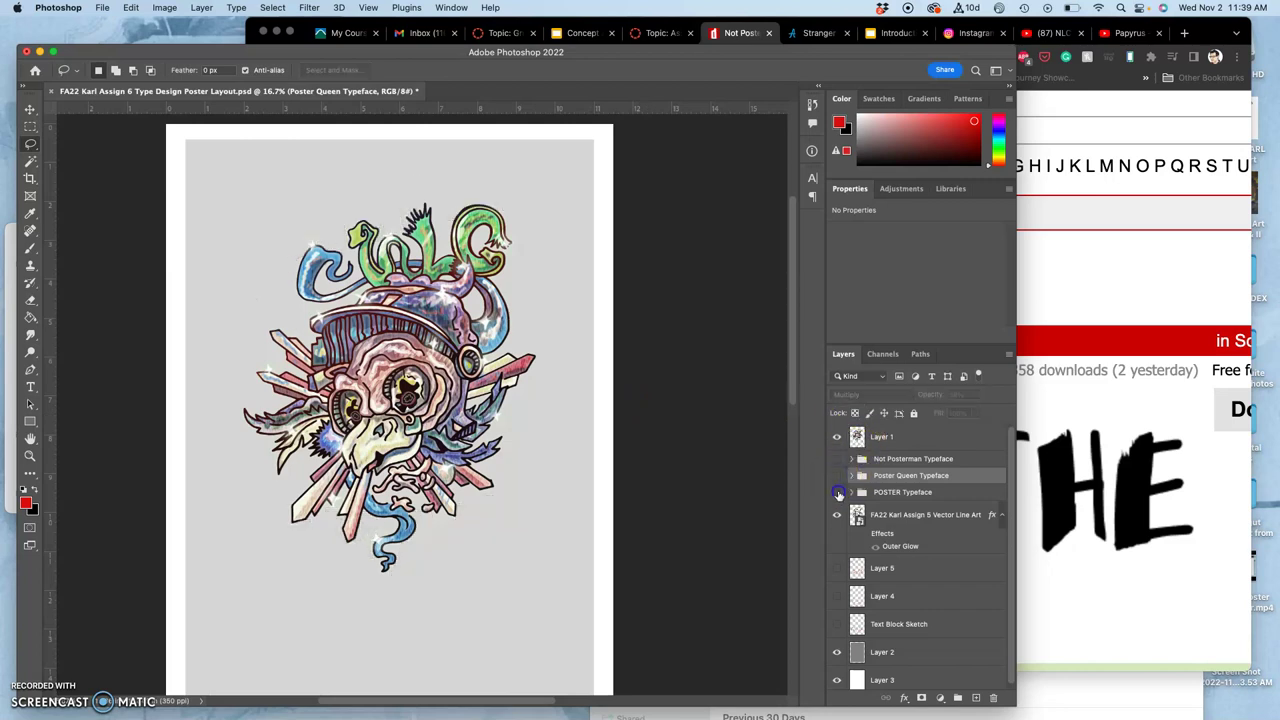
click(837, 493)
click(884, 490)
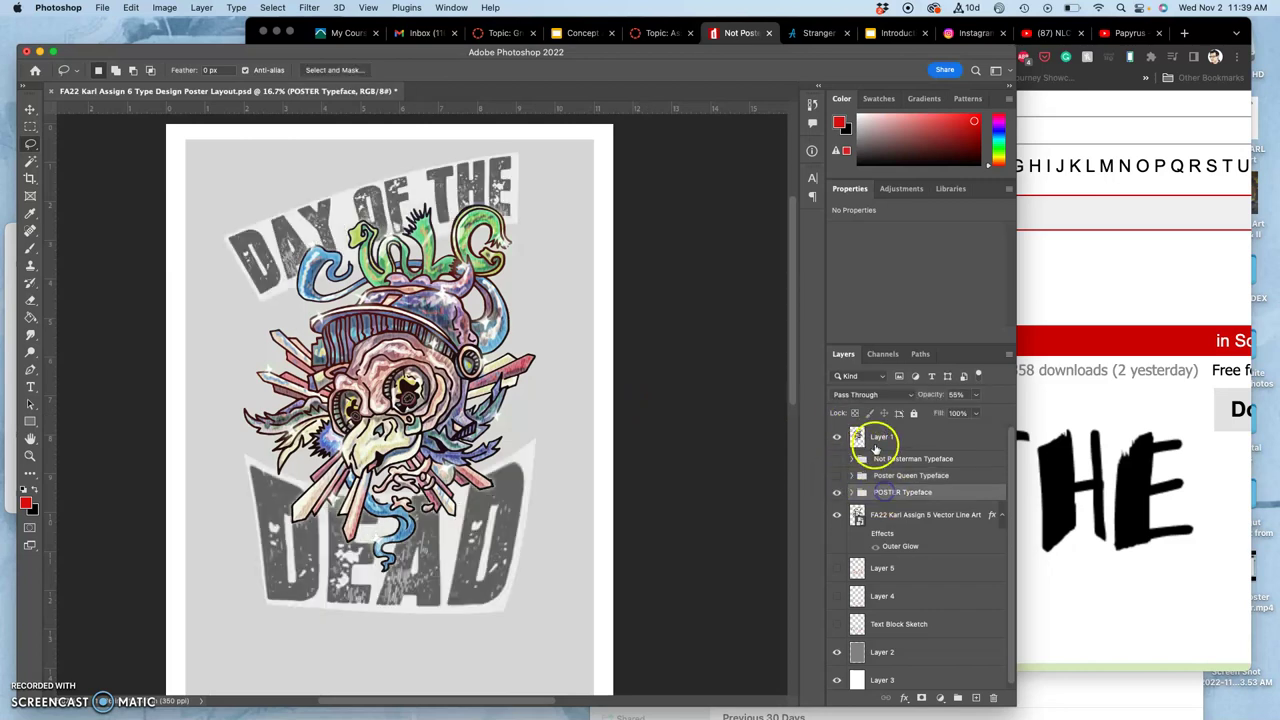
click(868, 394)
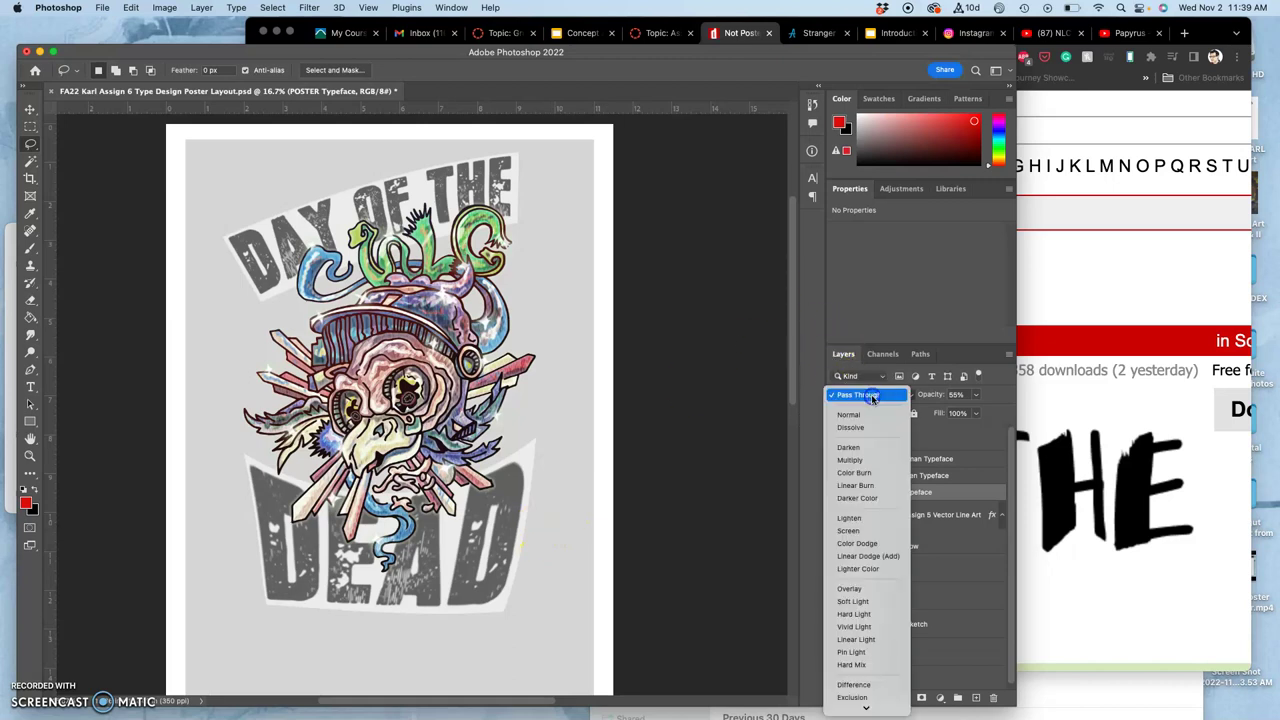
click(862, 461)
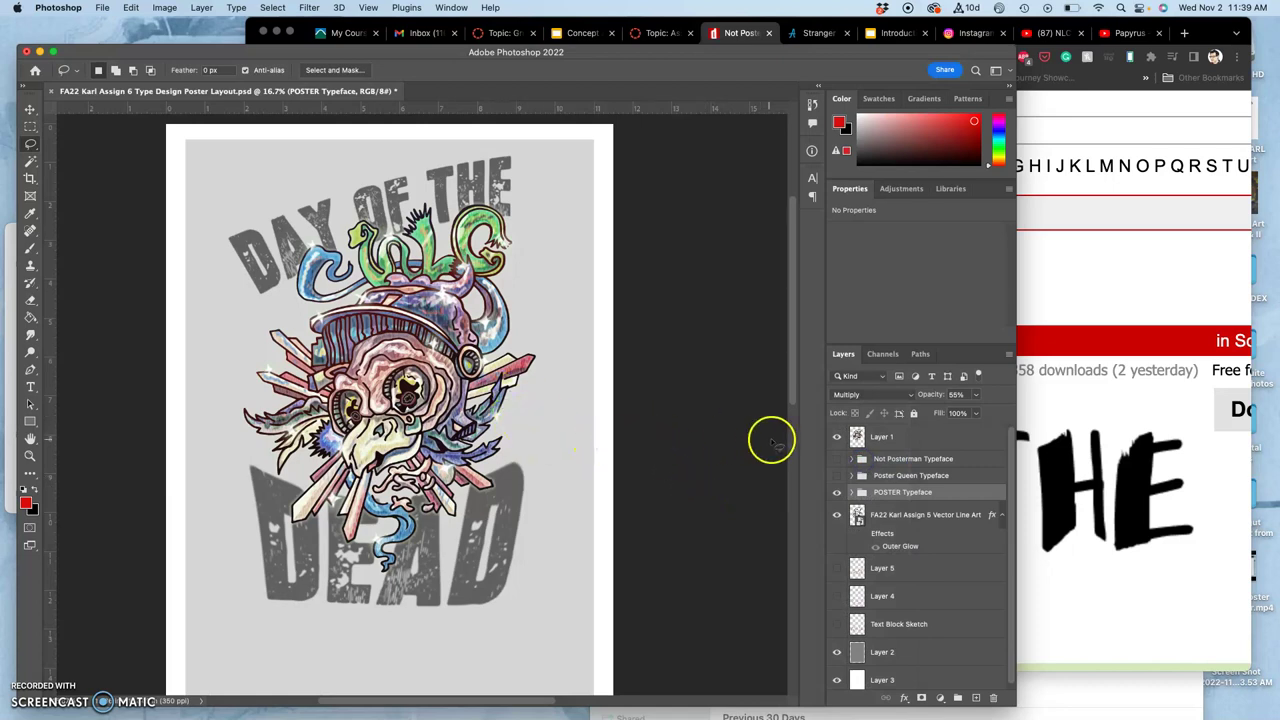
Compare POSTER against Not Posterman lettering, ending with only Not Posterman visible
click(837, 459)
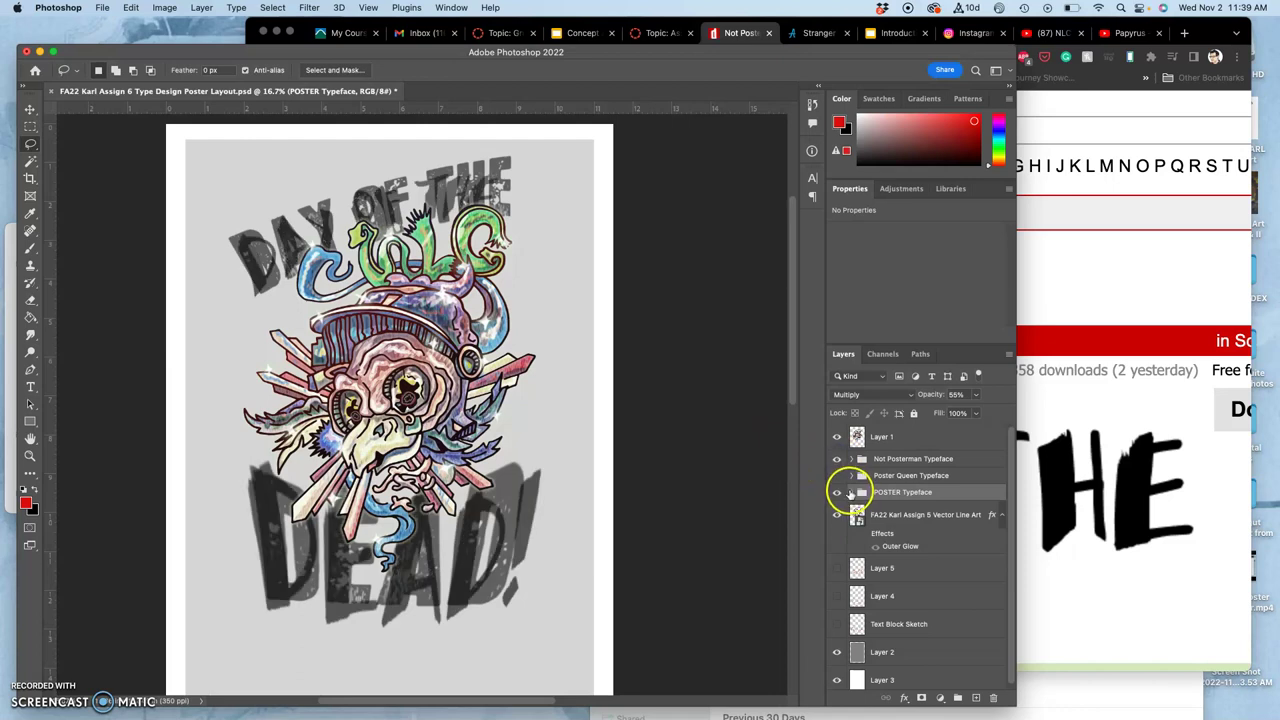
click(838, 492)
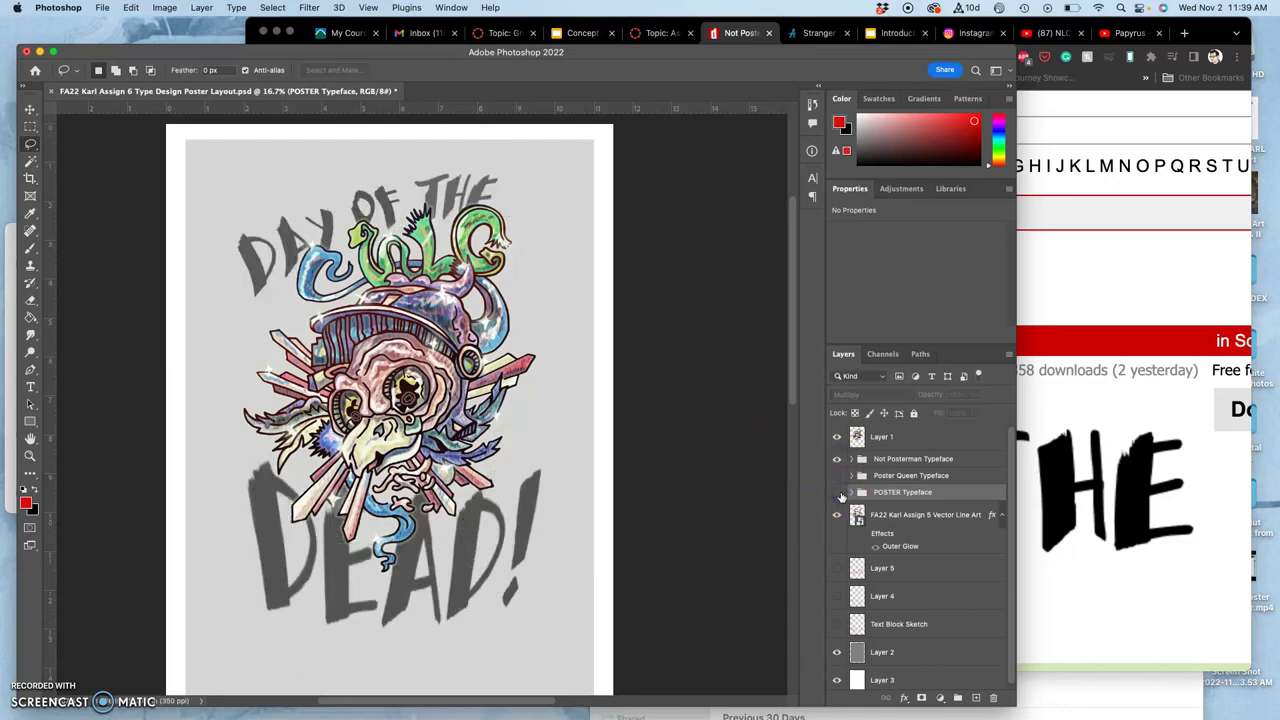
click(840, 492)
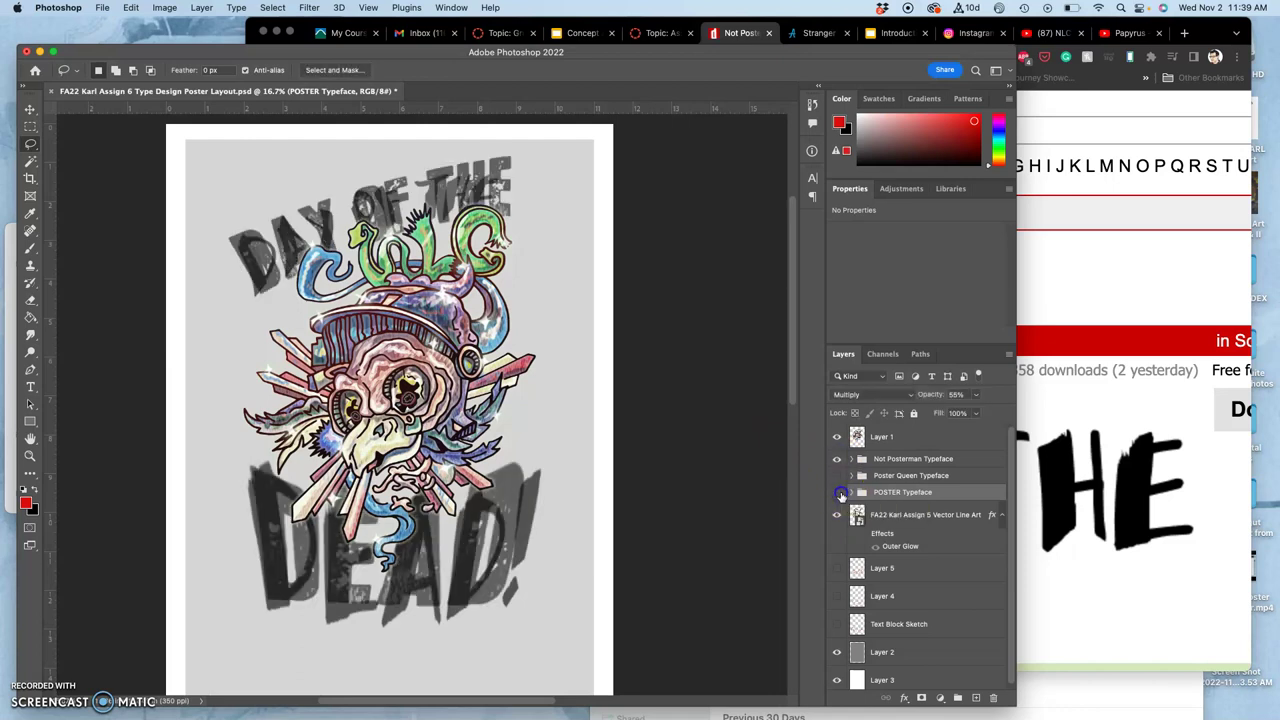
click(839, 493)
click(839, 493)
click(838, 492)
click(834, 458)
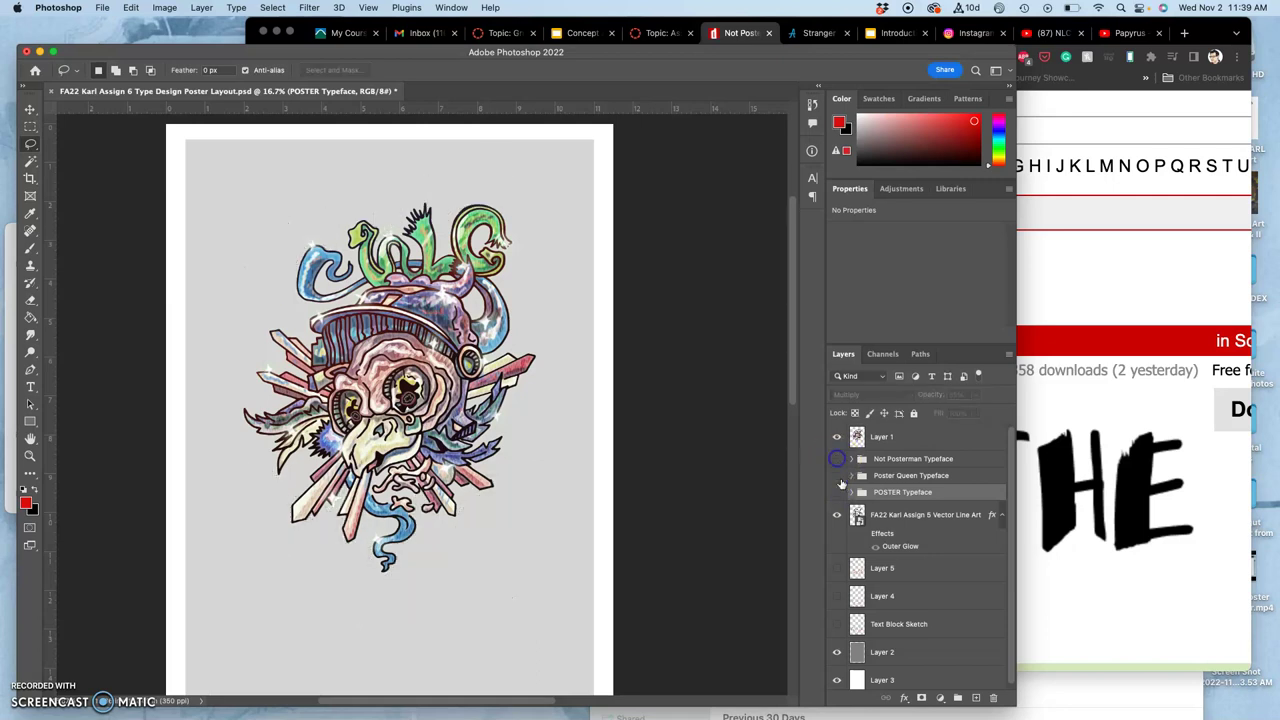
click(836, 493)
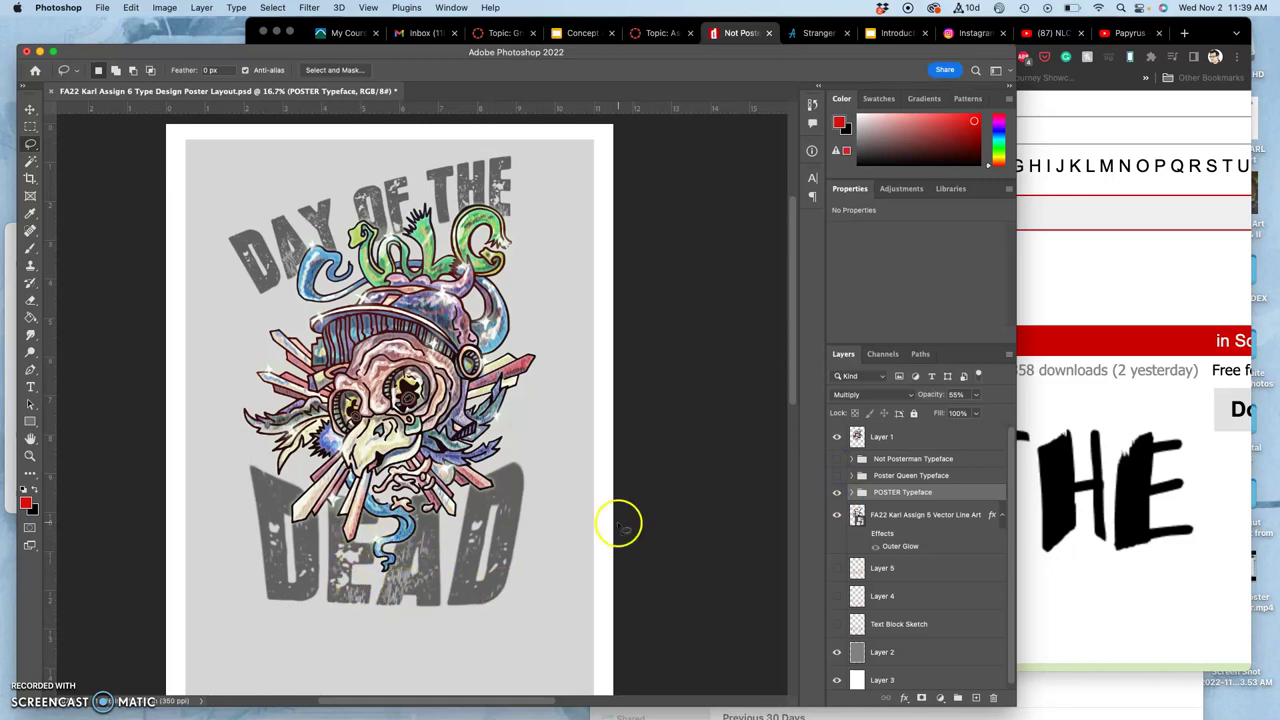
click(838, 459)
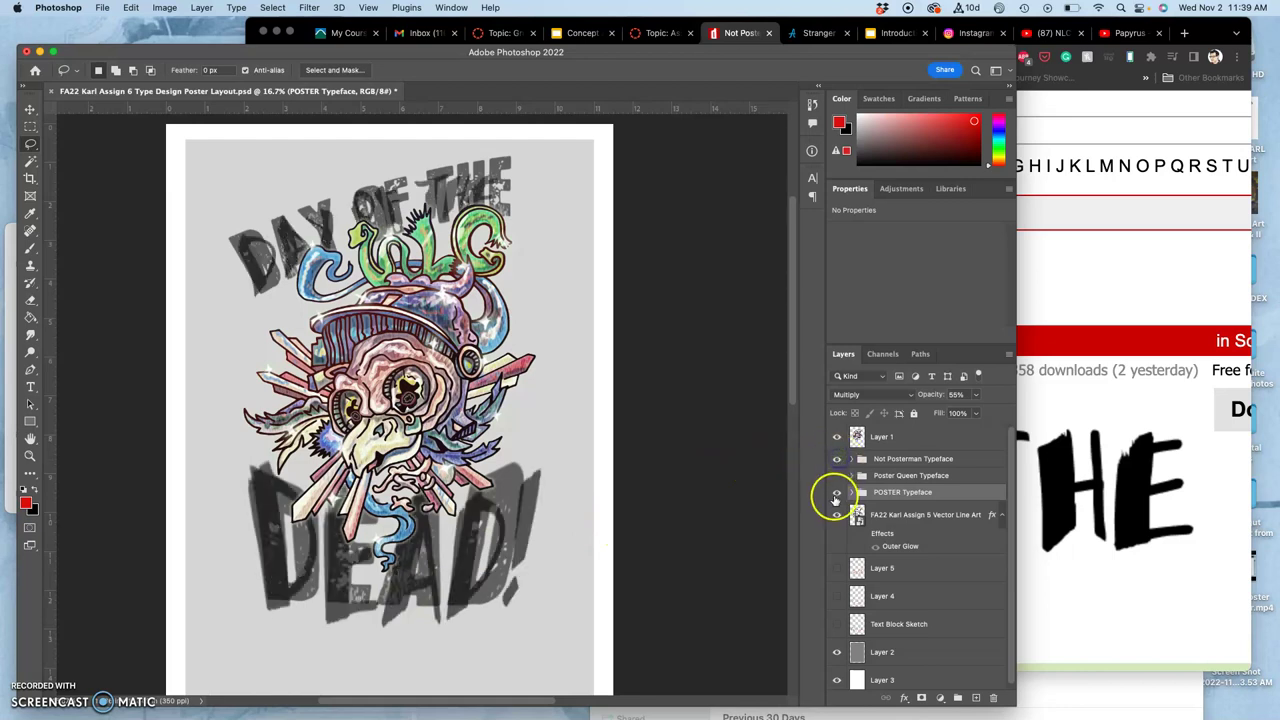
click(836, 493)
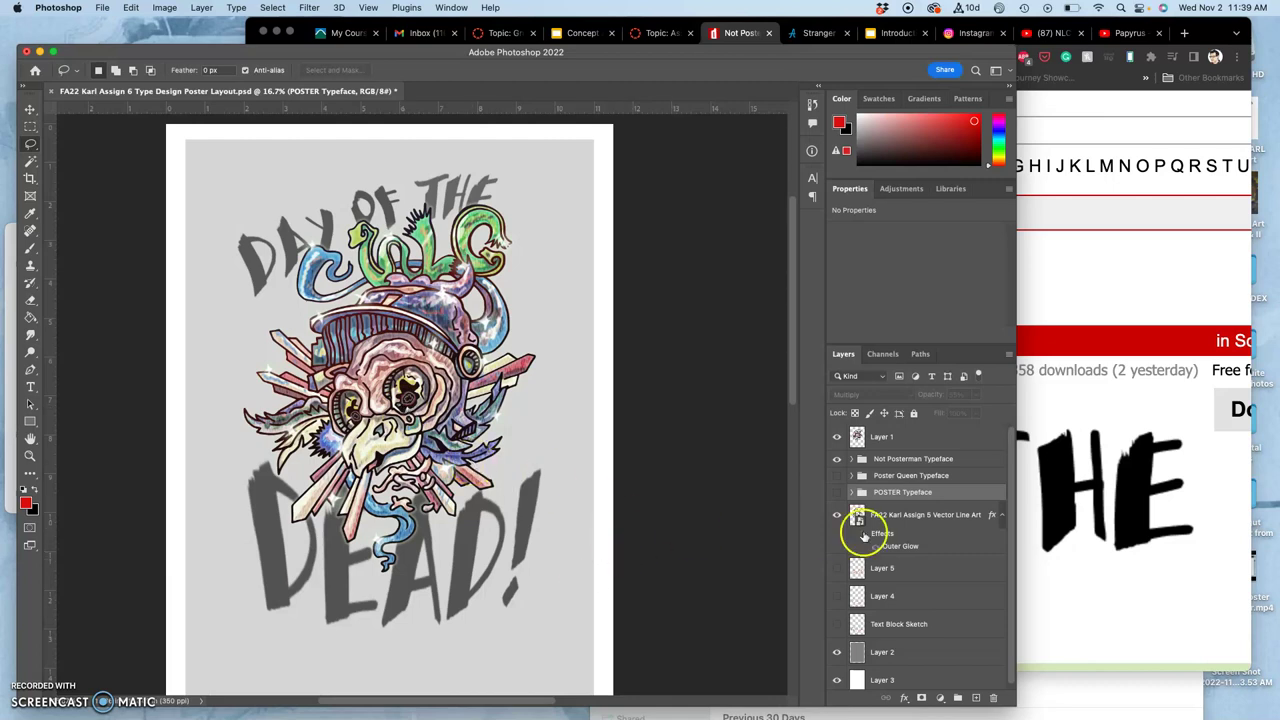
click(837, 493)
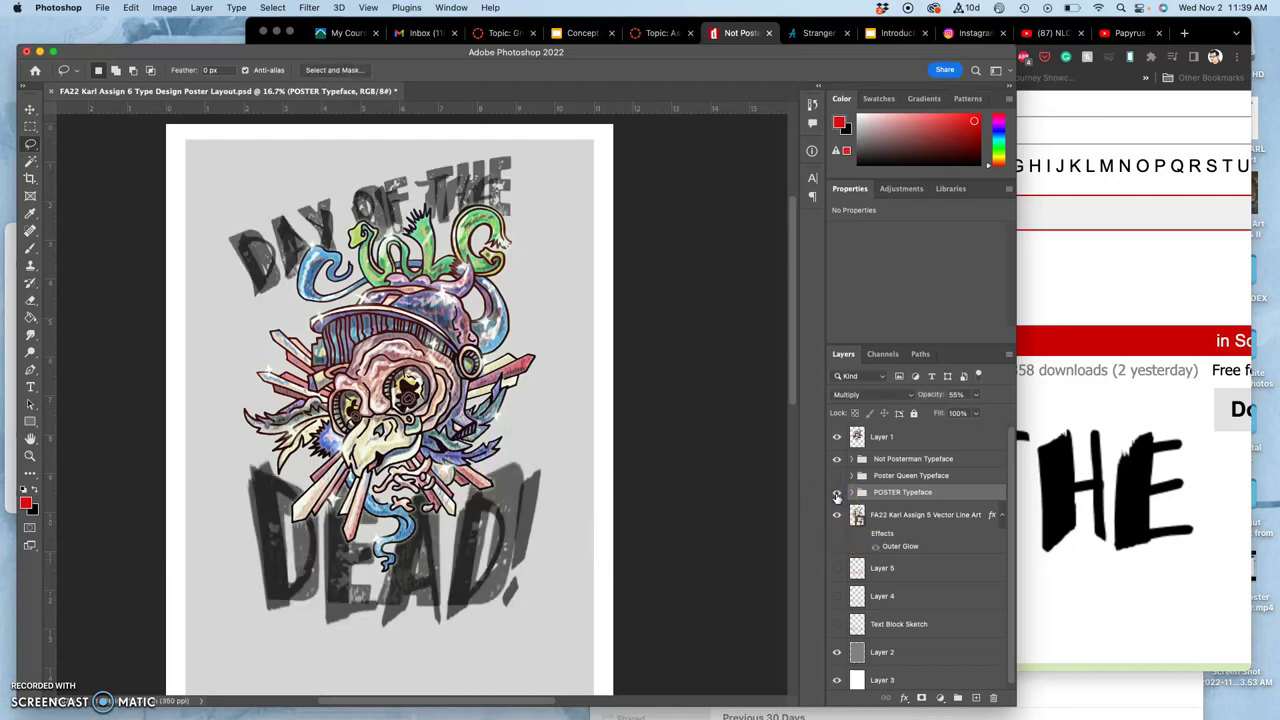
click(837, 494)
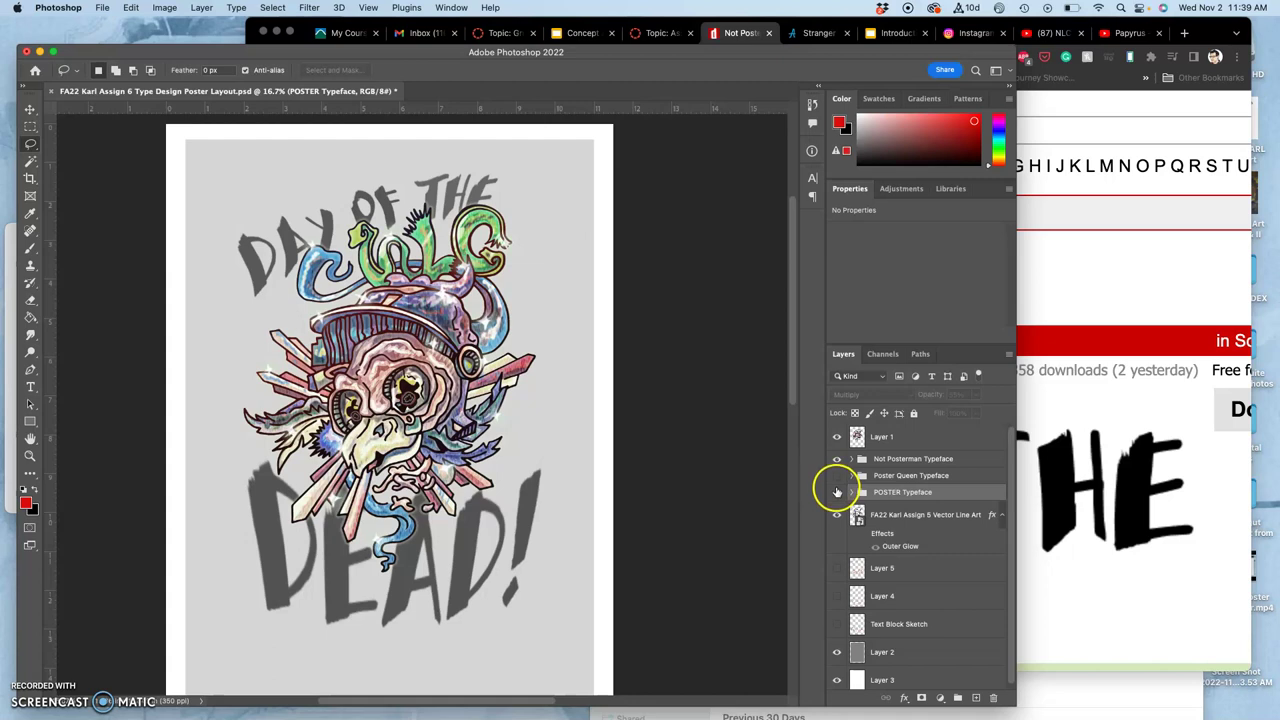
click(837, 493)
click(837, 493)
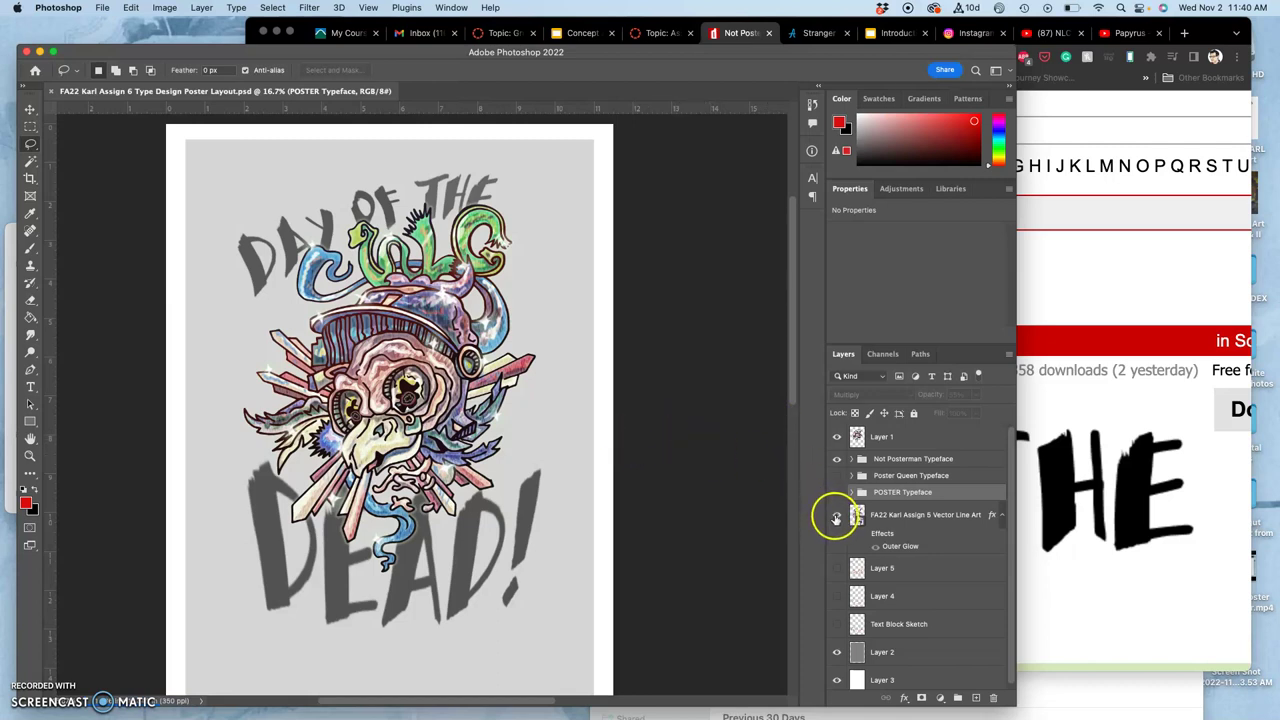
Hide the grey background and skull artwork layers, then bring the DaFont Not Posterman preview forward
scroll(836, 519, down, 1)
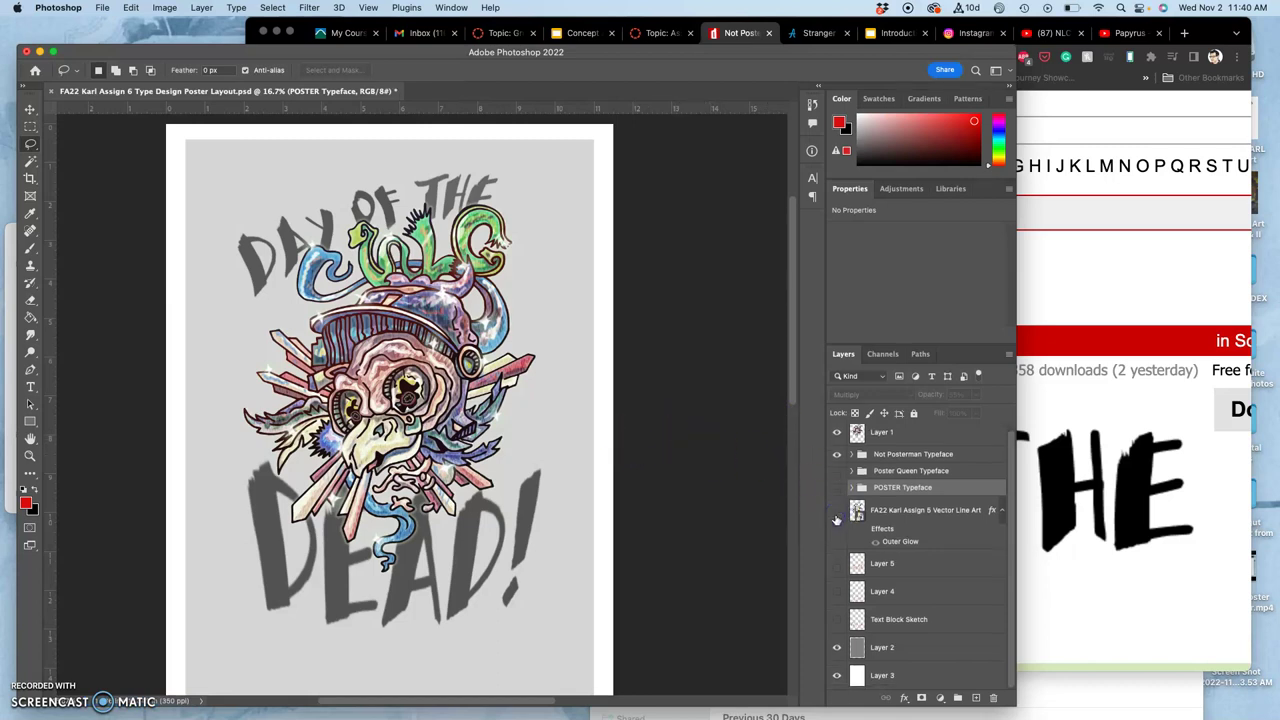
click(836, 649)
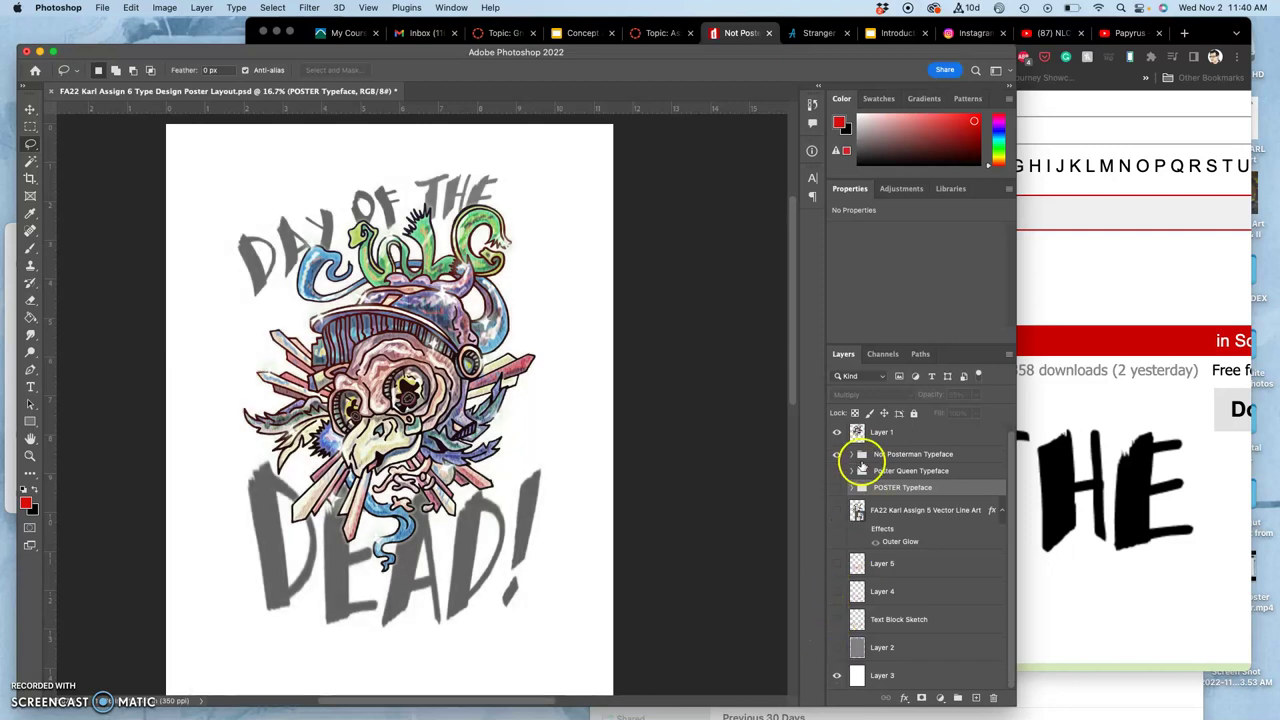
scroll(846, 449, up, 1)
click(838, 440)
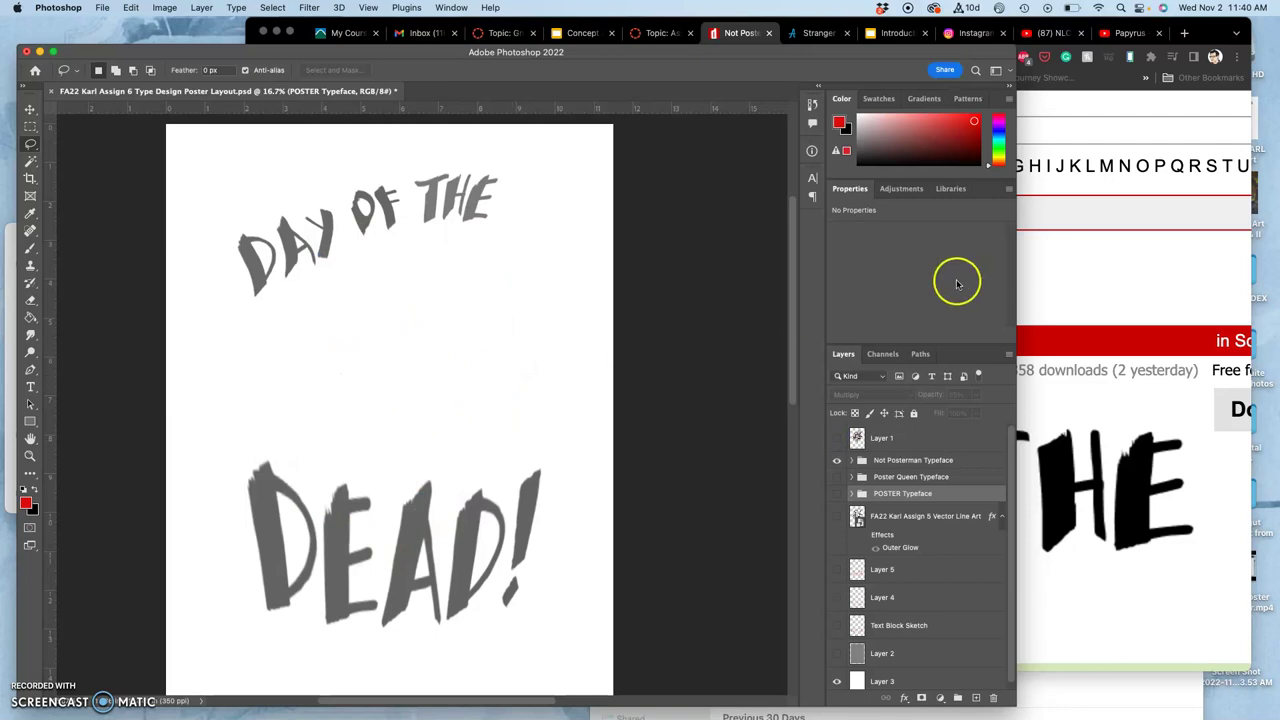
click(1074, 271)
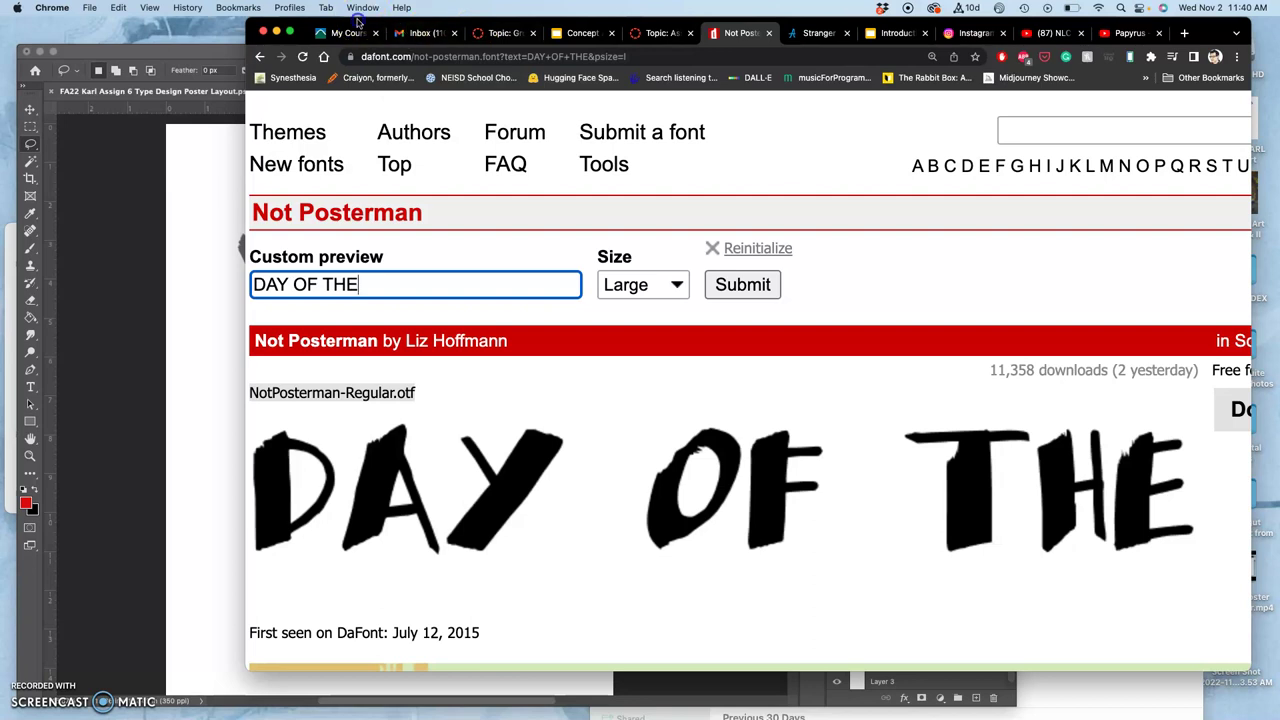
Read the Canvas assignment discussion's directions, rubric and example, then return to Photoshop
drag(357, 20, 354, 52)
click(506, 65)
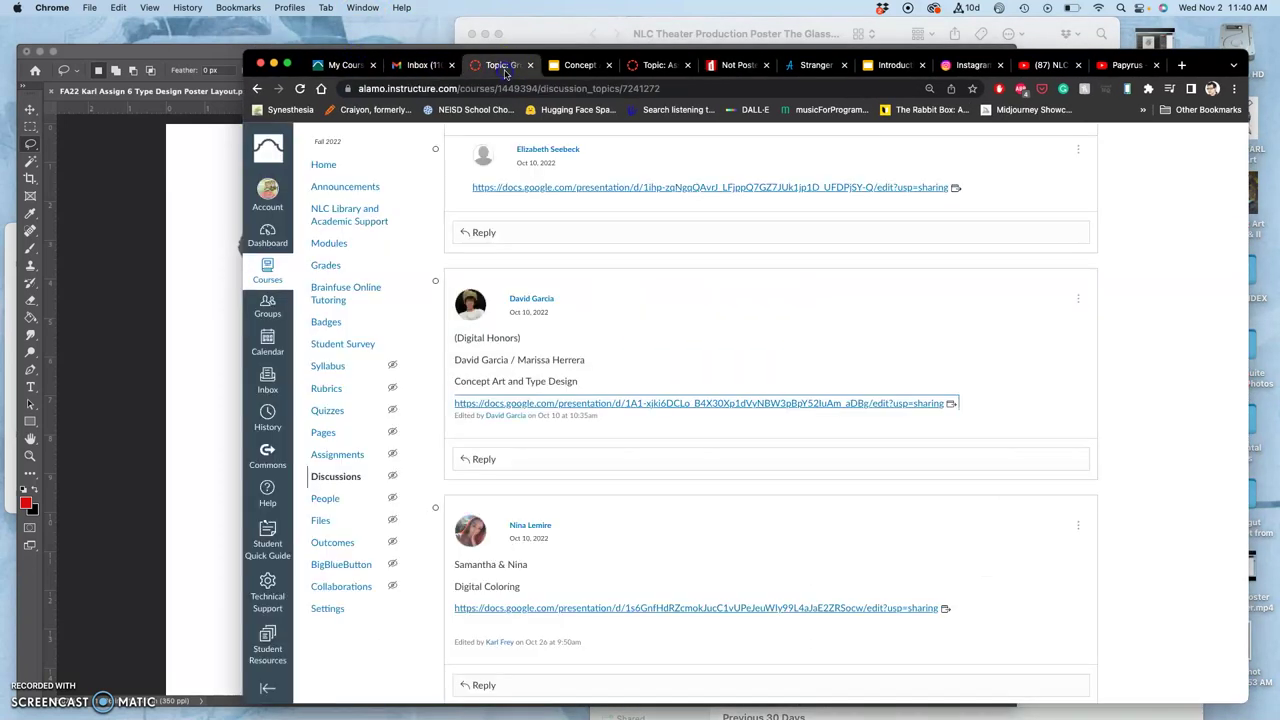
click(655, 65)
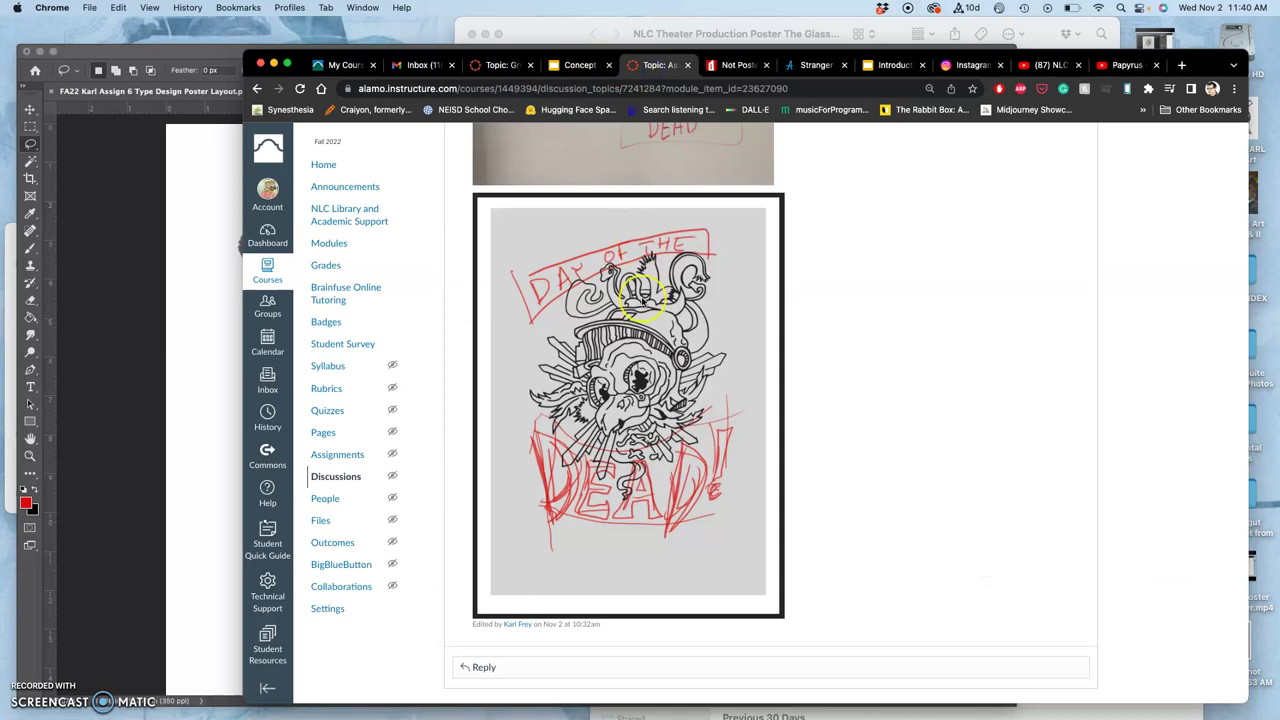
scroll(641, 298, up, 15)
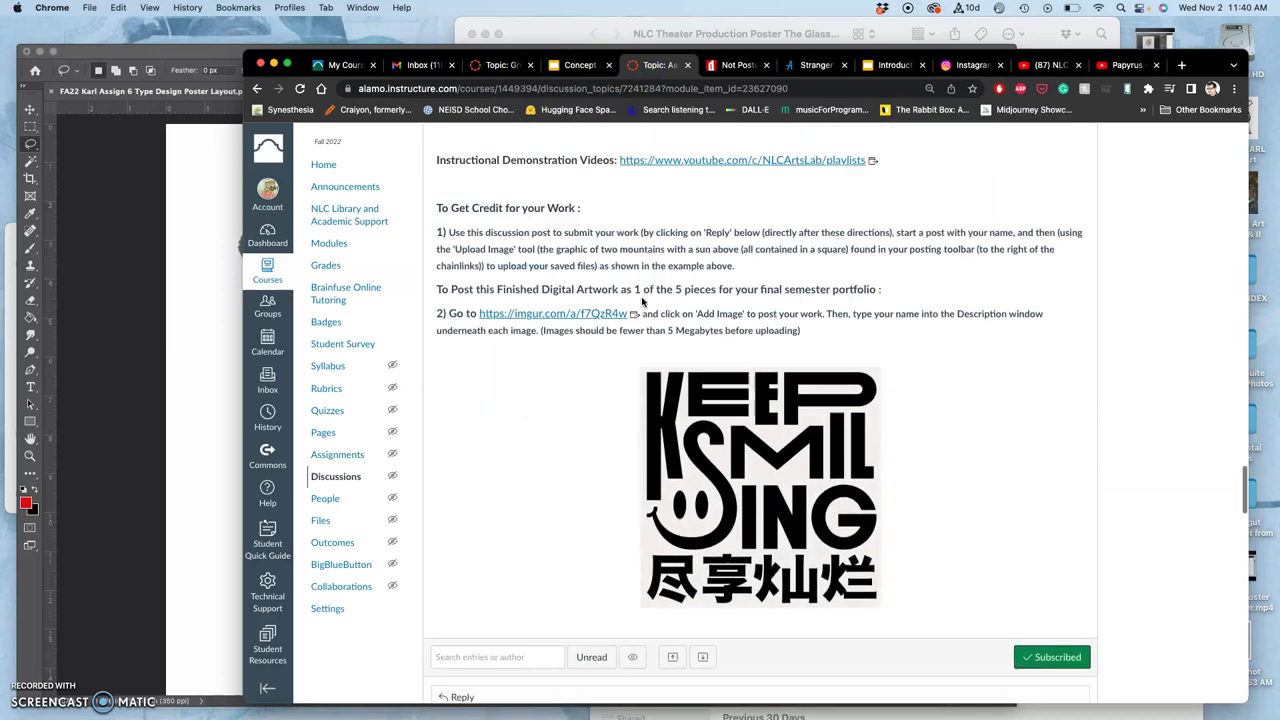
scroll(643, 302, up, 5)
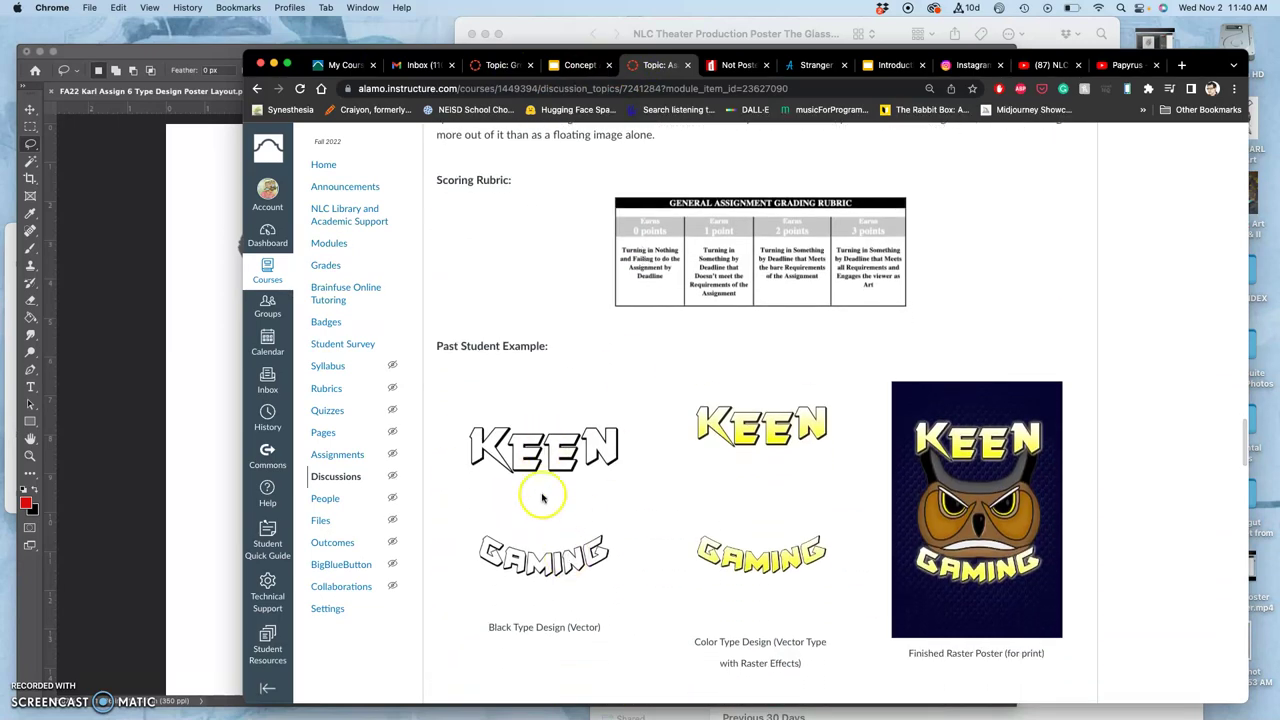
scroll(543, 509, down, 1)
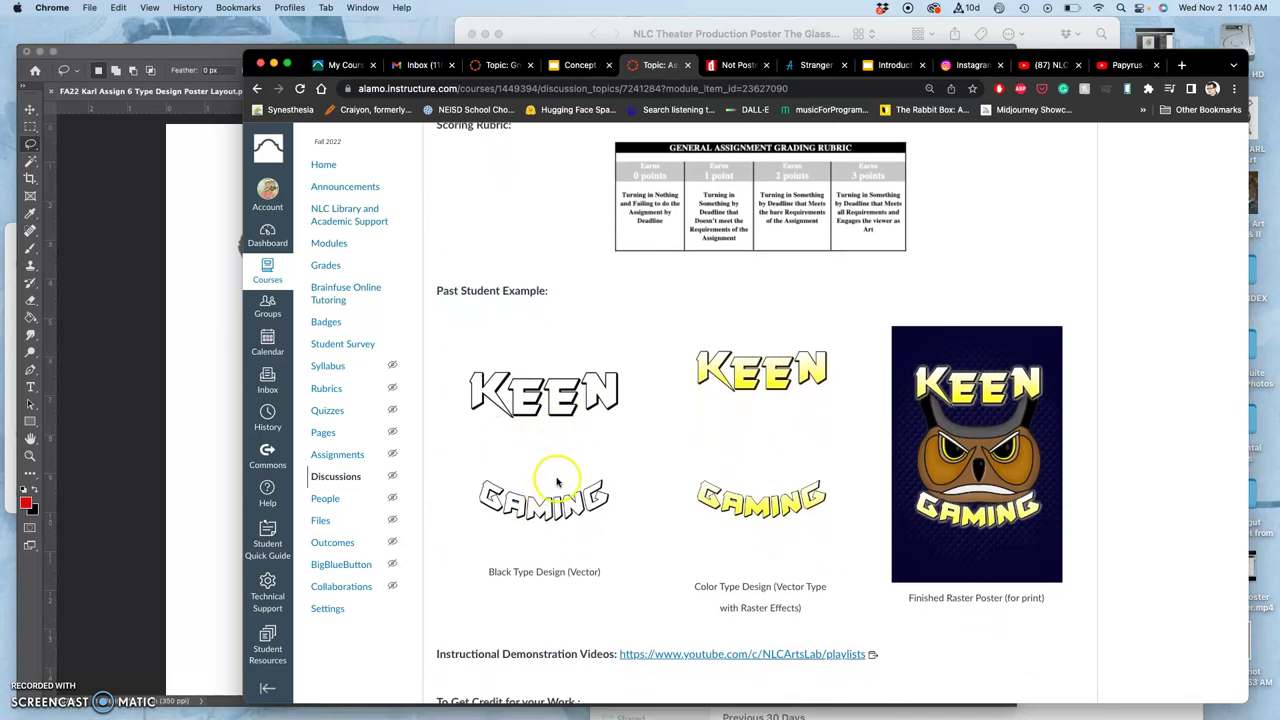
click(198, 475)
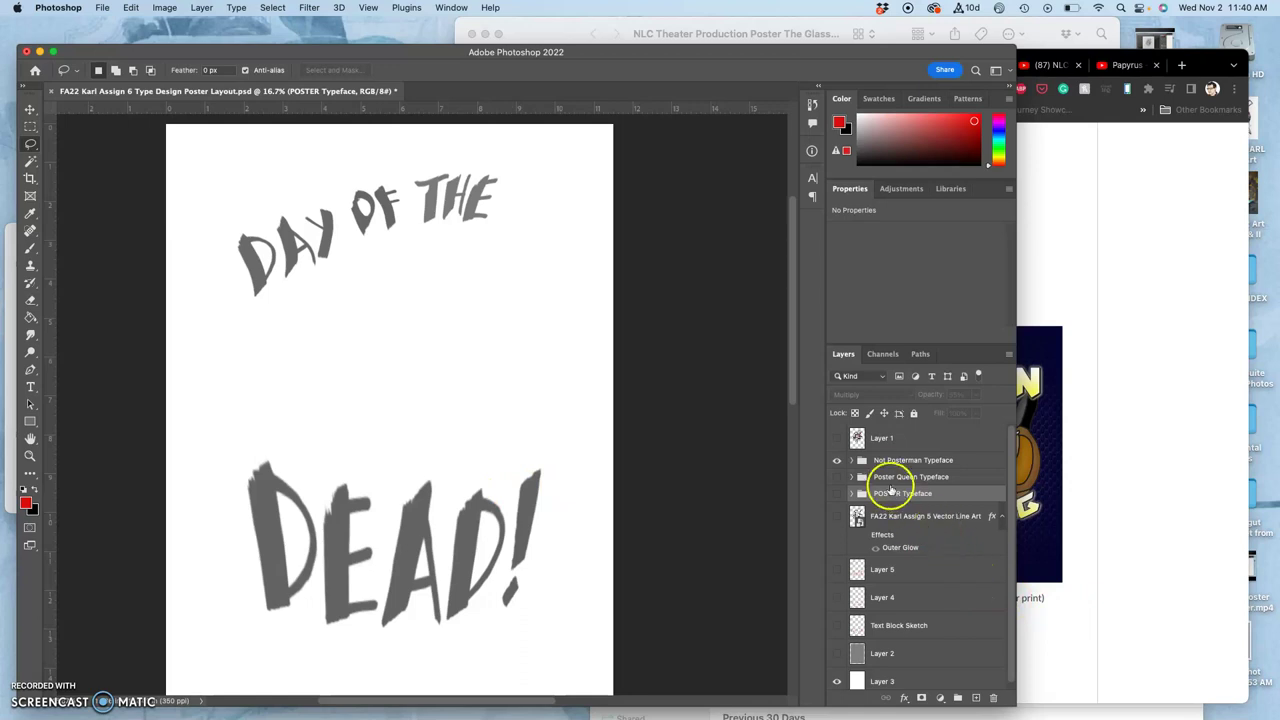
Hide the DEAD! lettering layer and start a Save a Copy in JPEG format
click(850, 461)
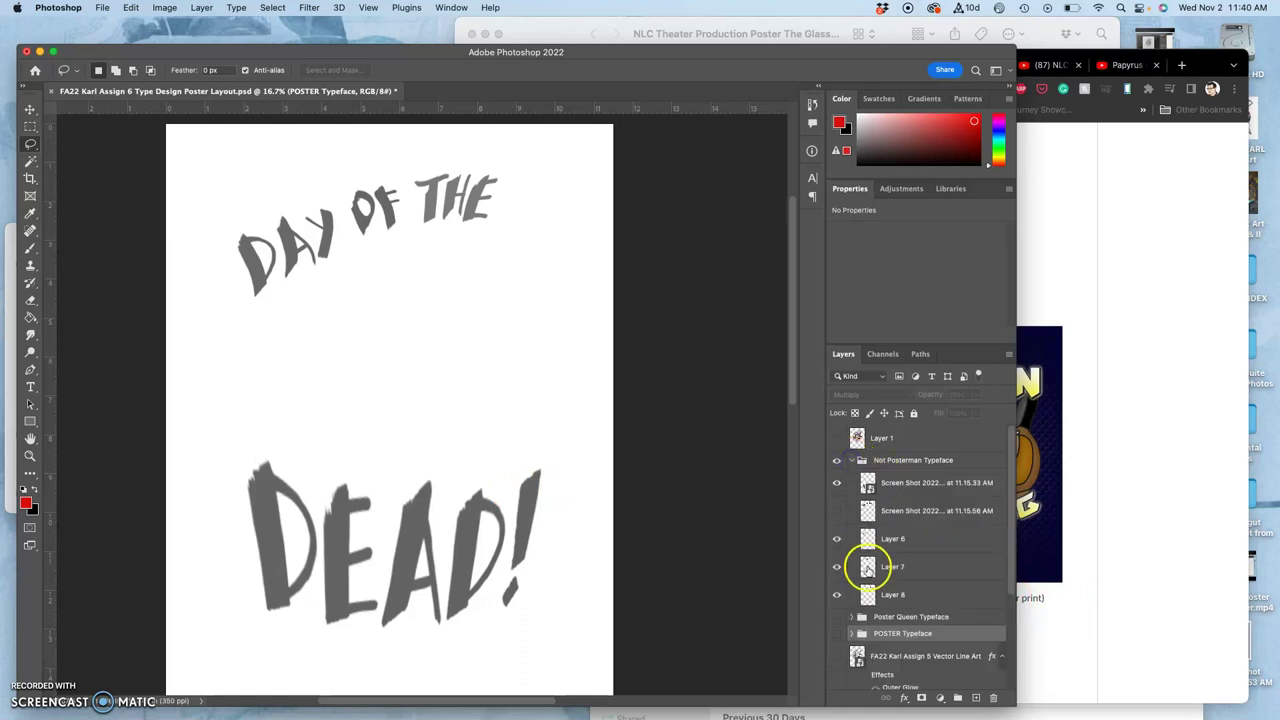
click(838, 483)
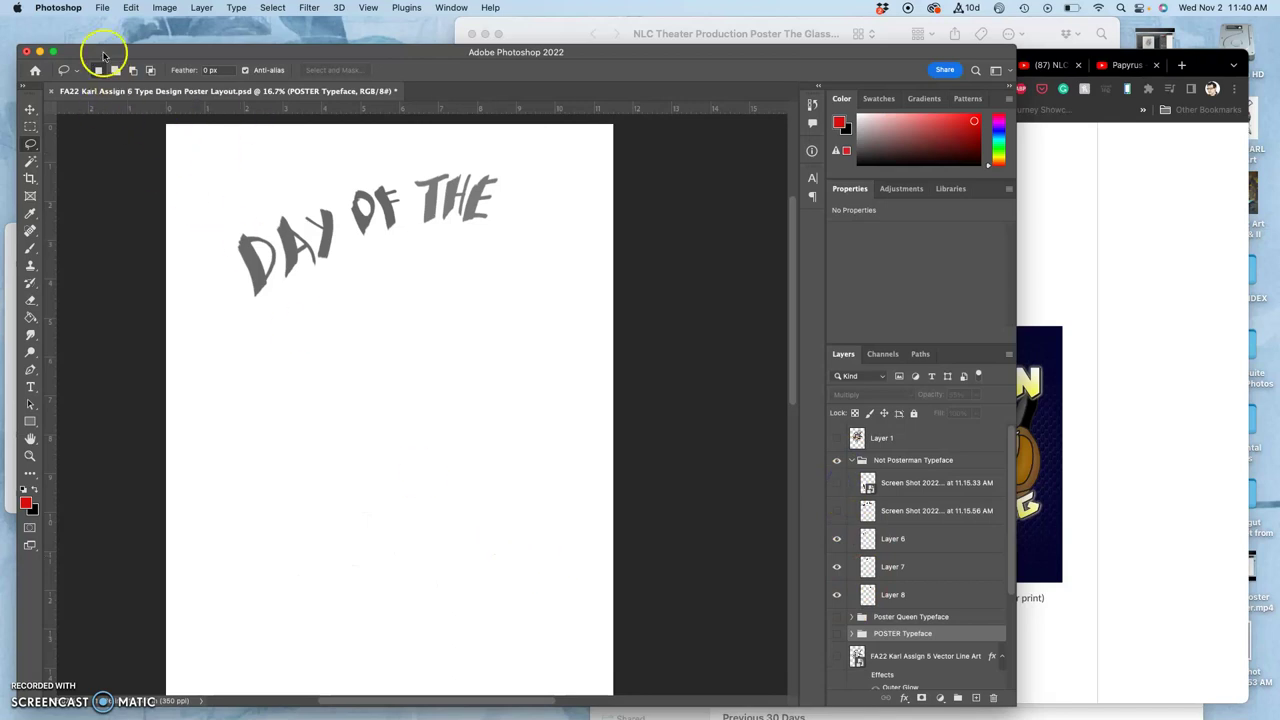
click(101, 8)
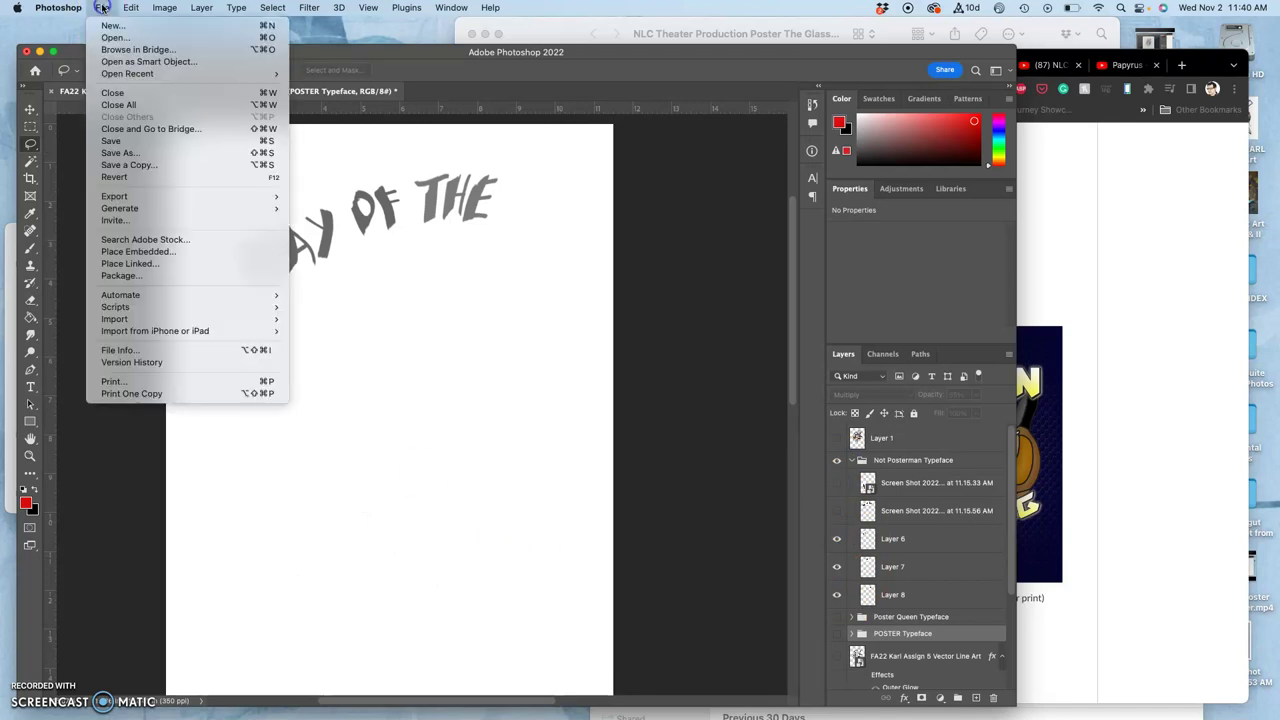
click(112, 165)
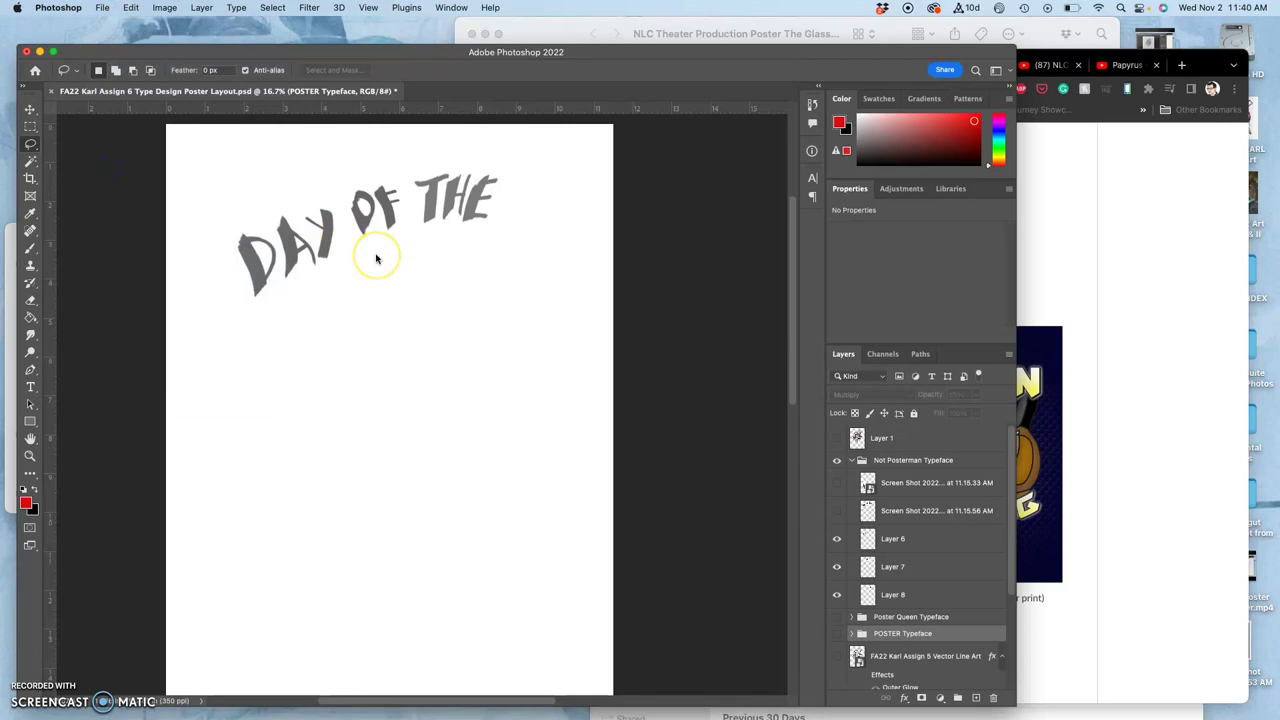
click(585, 241)
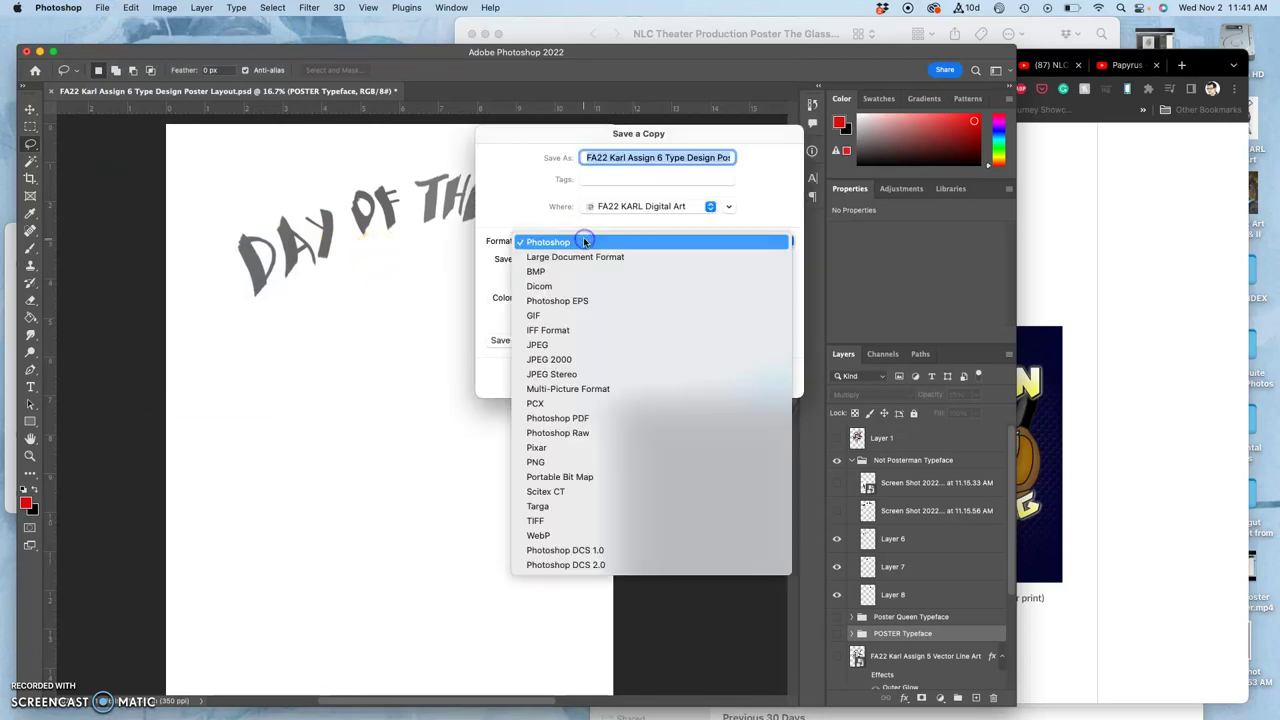
click(558, 345)
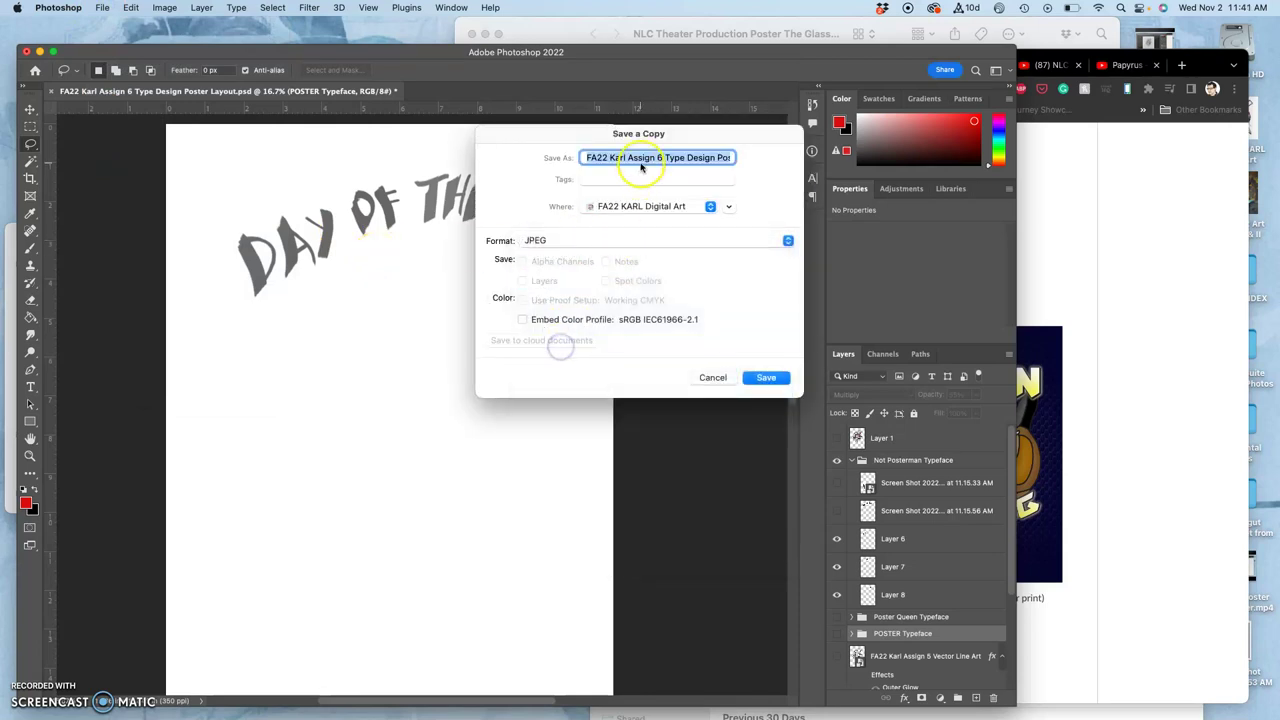
Save the JPEG copy into Assign #6 Poster Layout at quality 12 (Maximum)
click(644, 206)
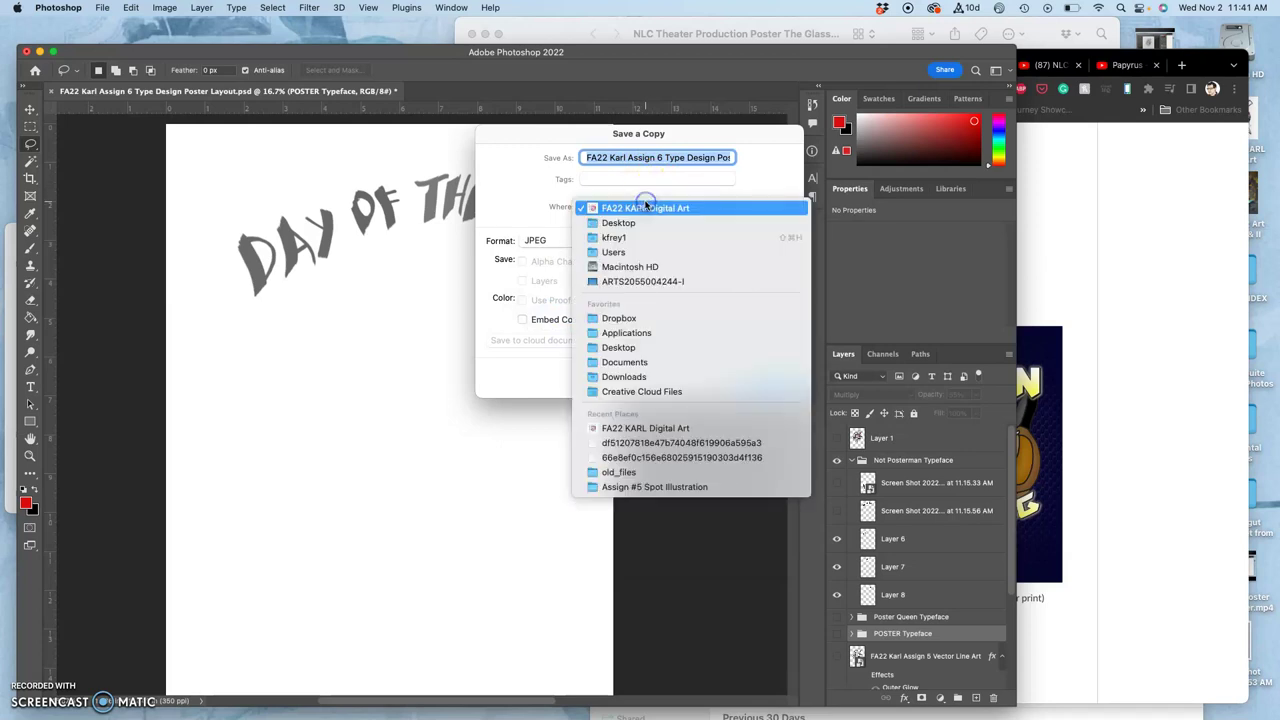
click(645, 207)
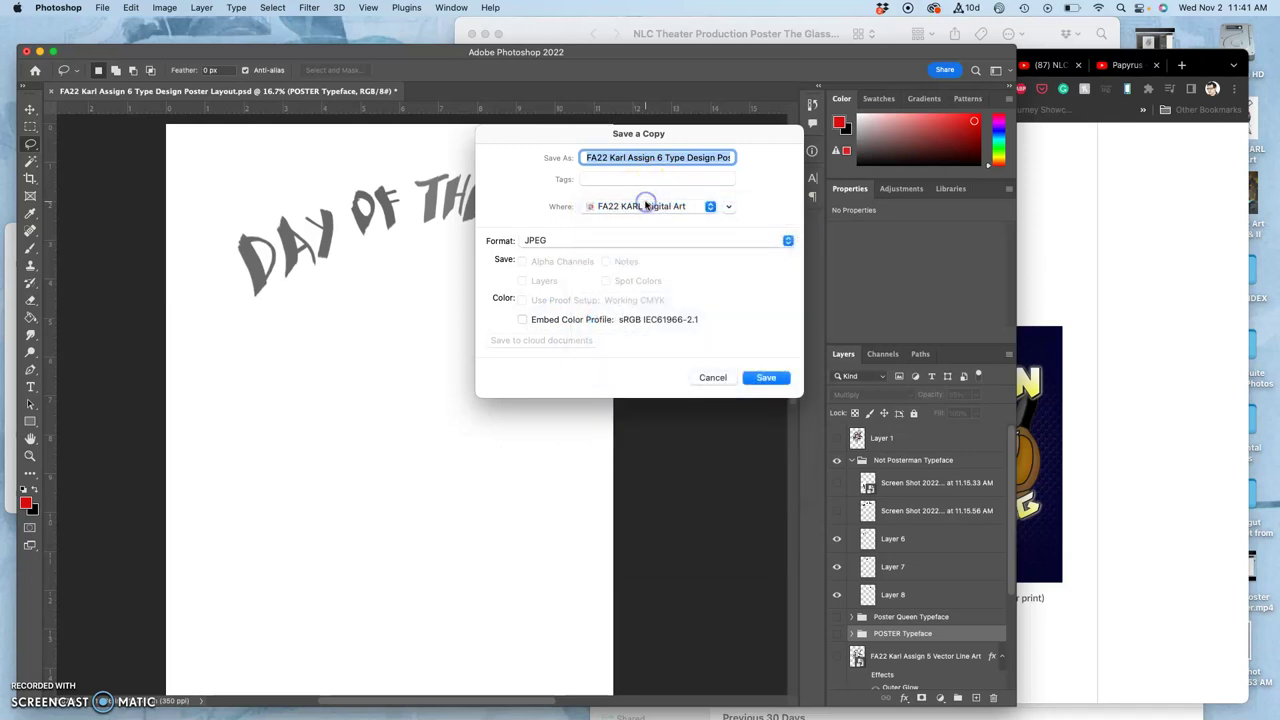
click(710, 207)
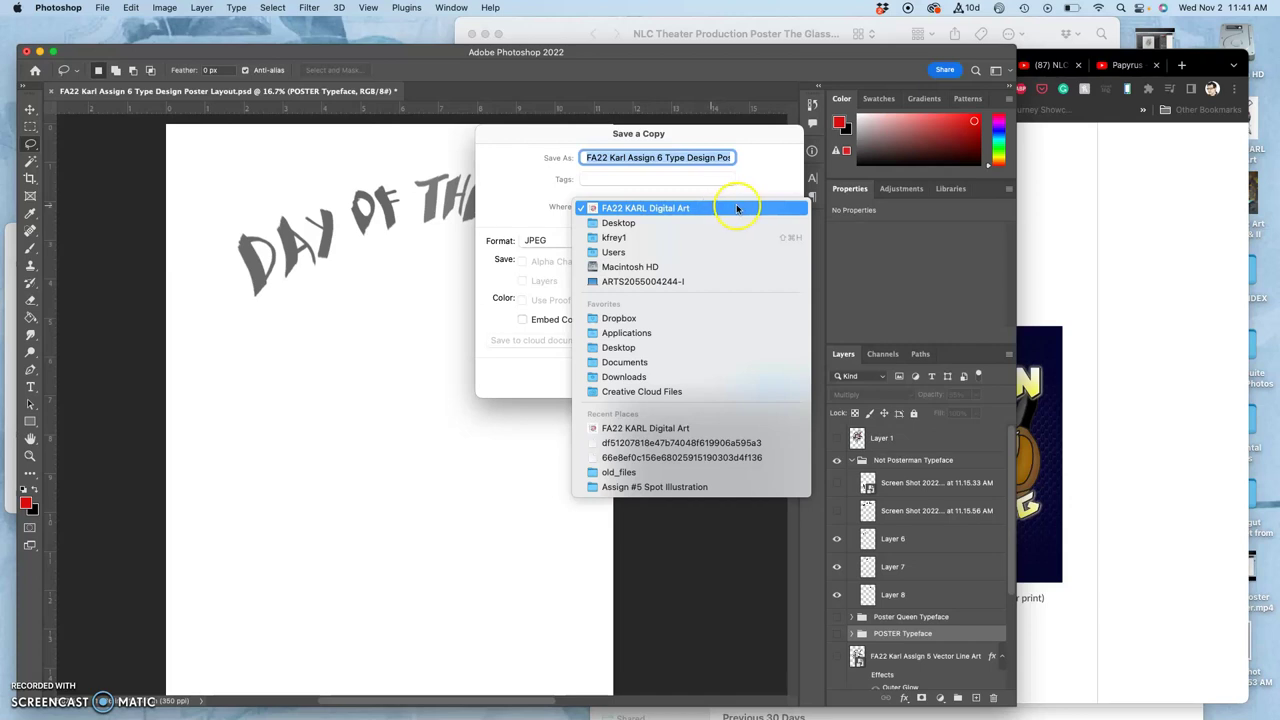
click(752, 192)
click(729, 210)
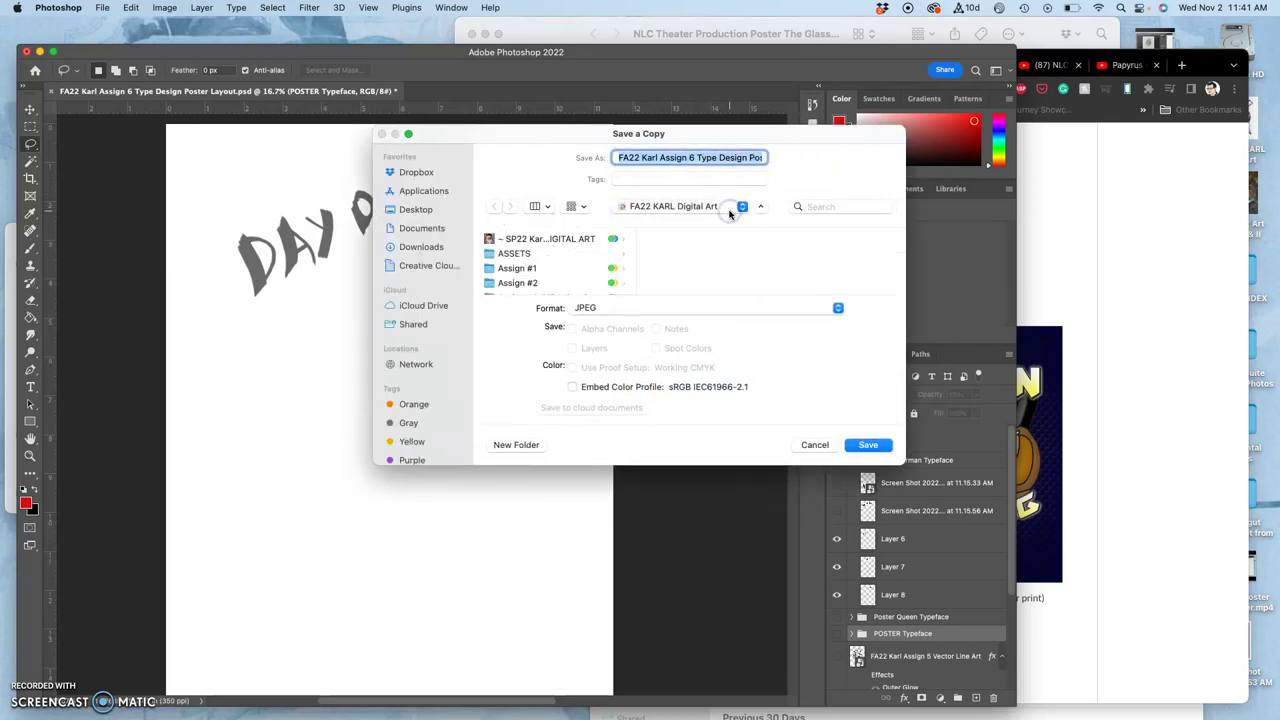
scroll(571, 260, down, 2)
click(556, 272)
click(866, 444)
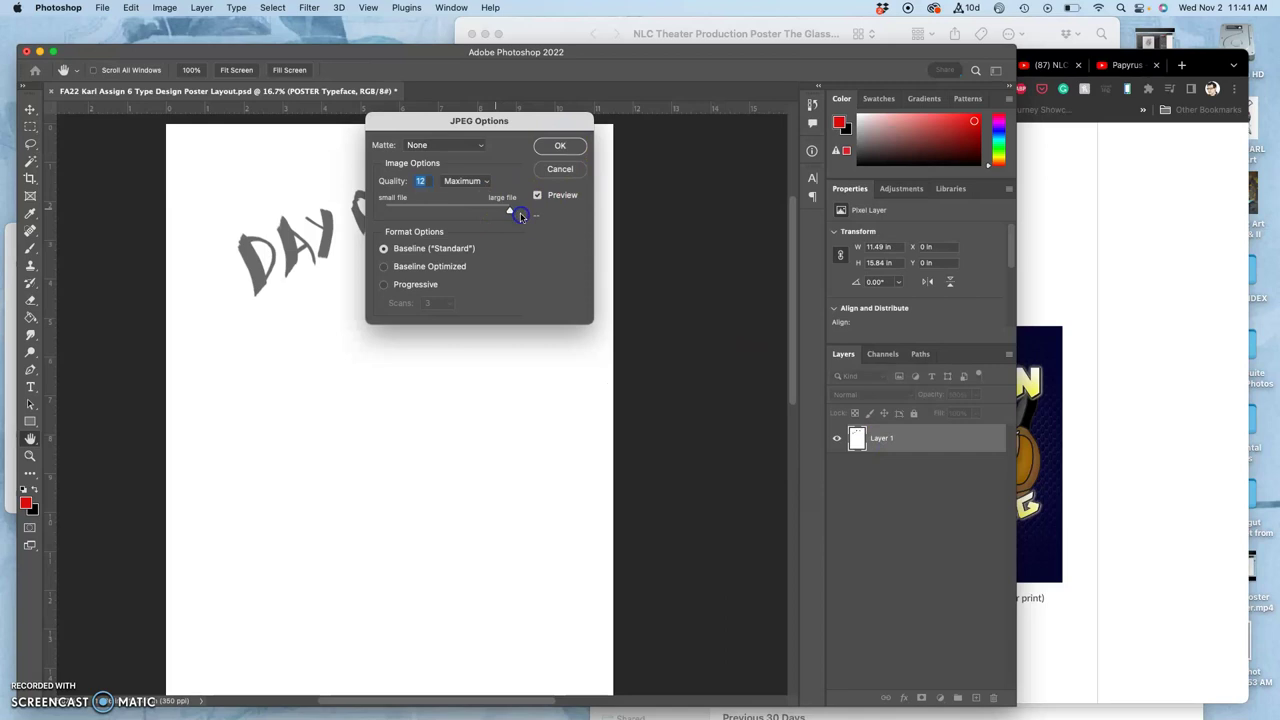
click(568, 146)
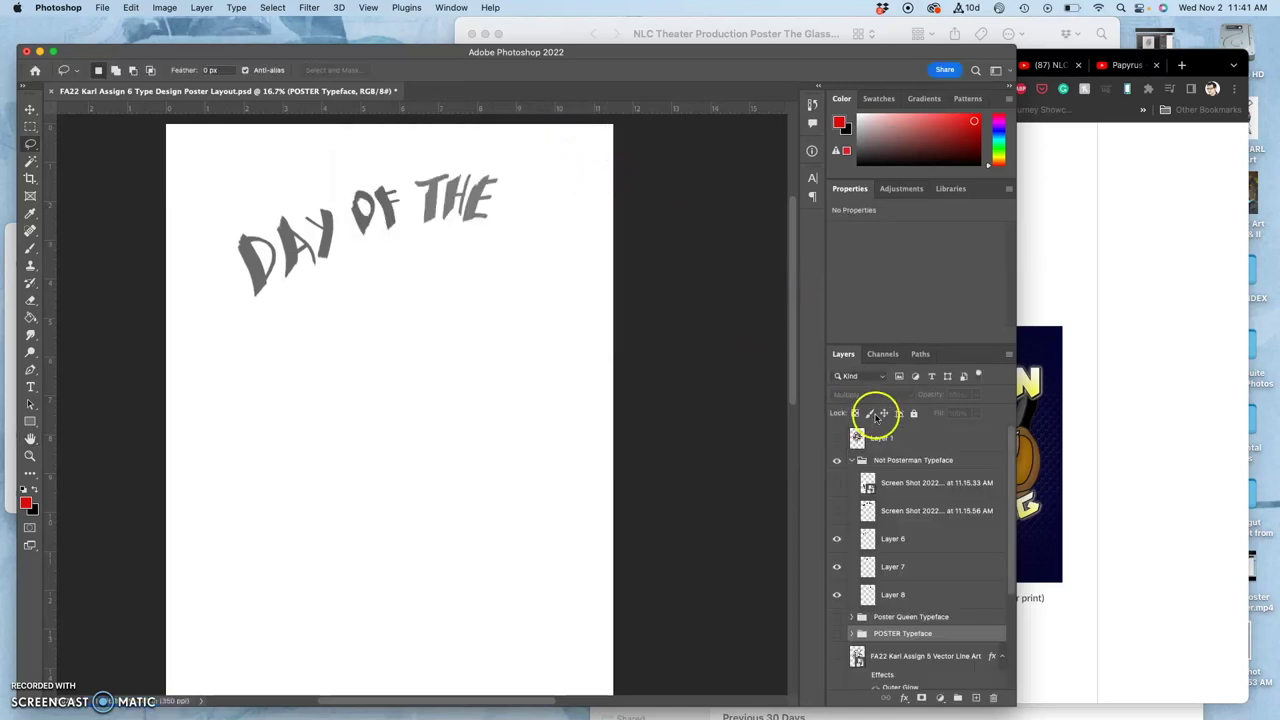
Show the DEAD! layer and hide the DAY, OF and THE lettering layers
click(839, 484)
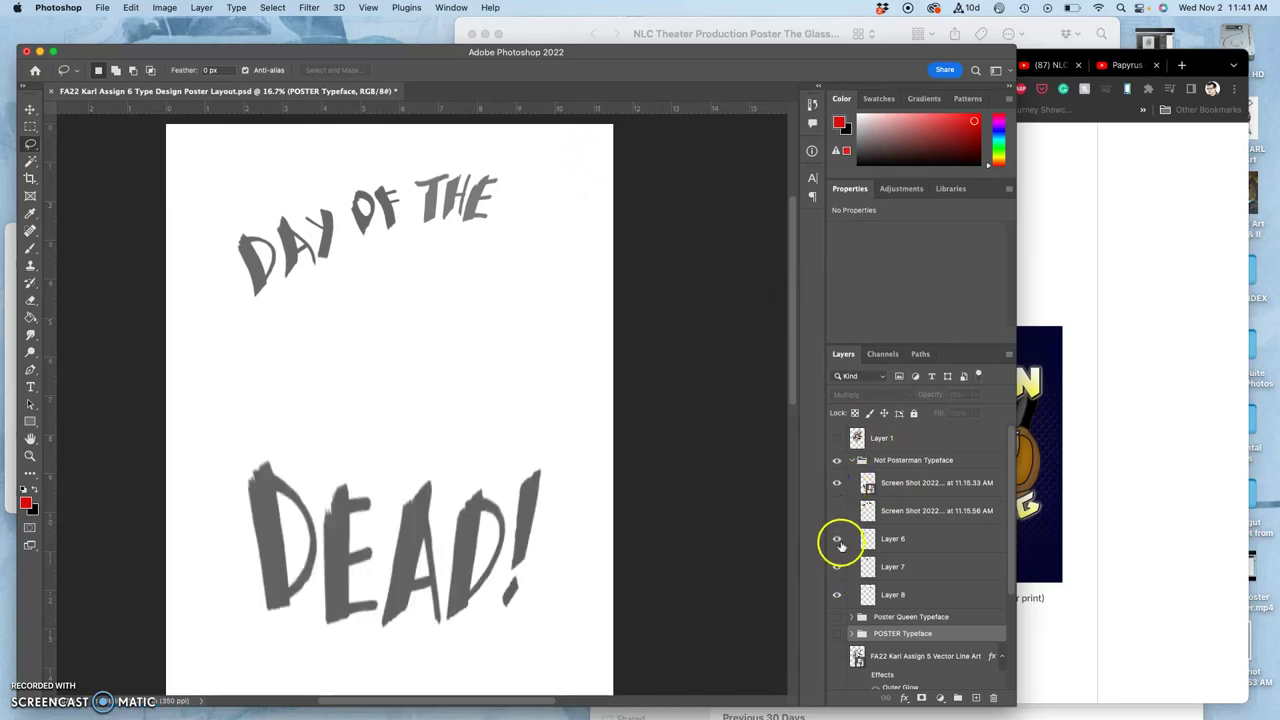
click(837, 539)
click(837, 571)
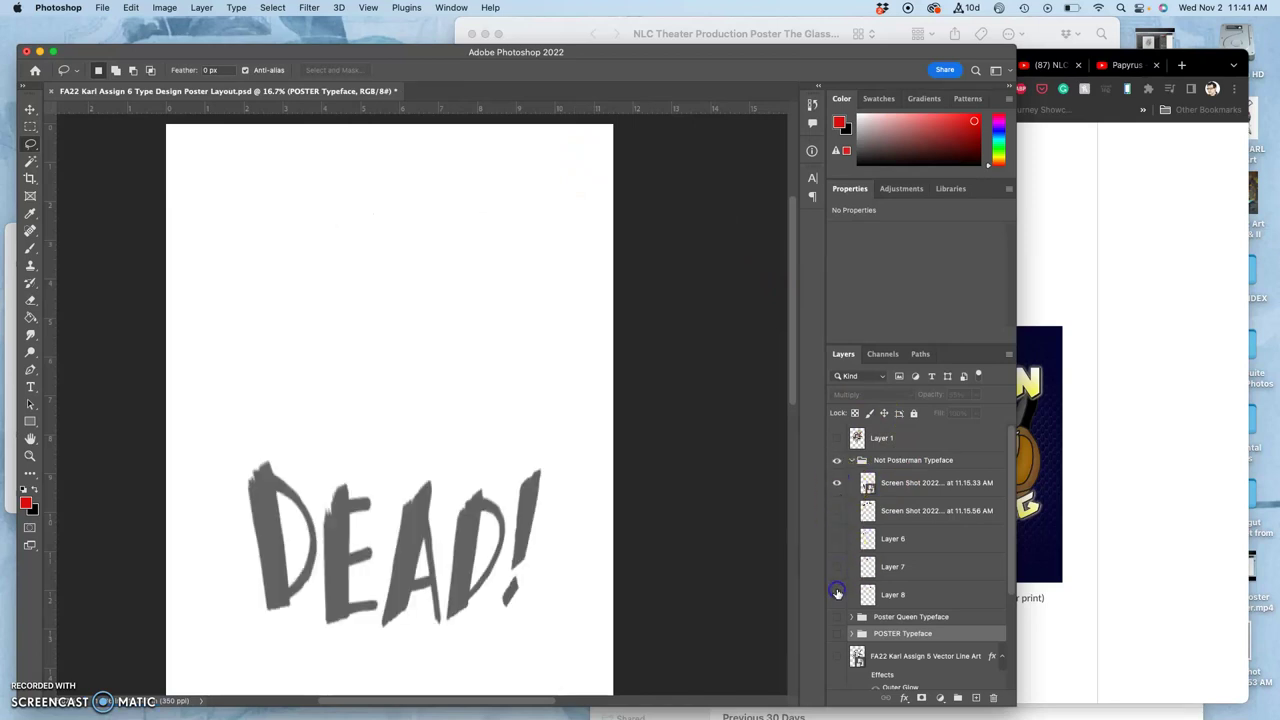
click(837, 594)
Save a JPEG copy with ' test' appended to its name at quality 12
click(102, 8)
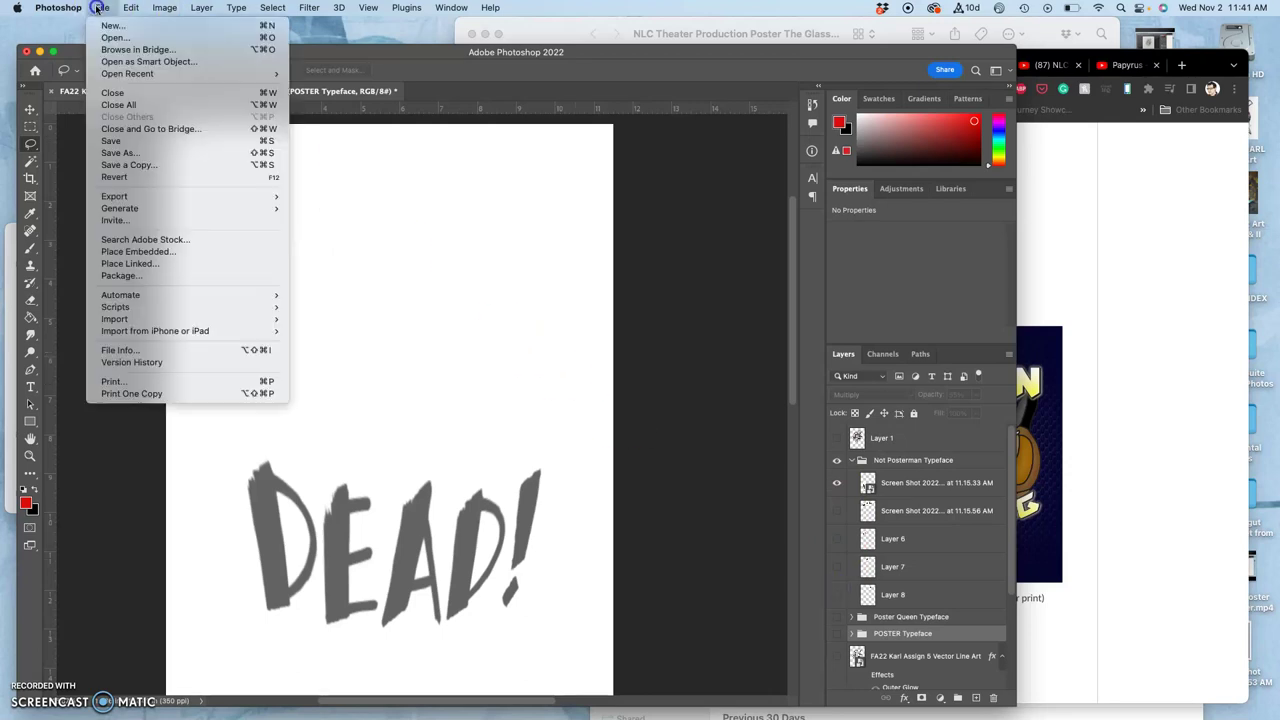
click(117, 165)
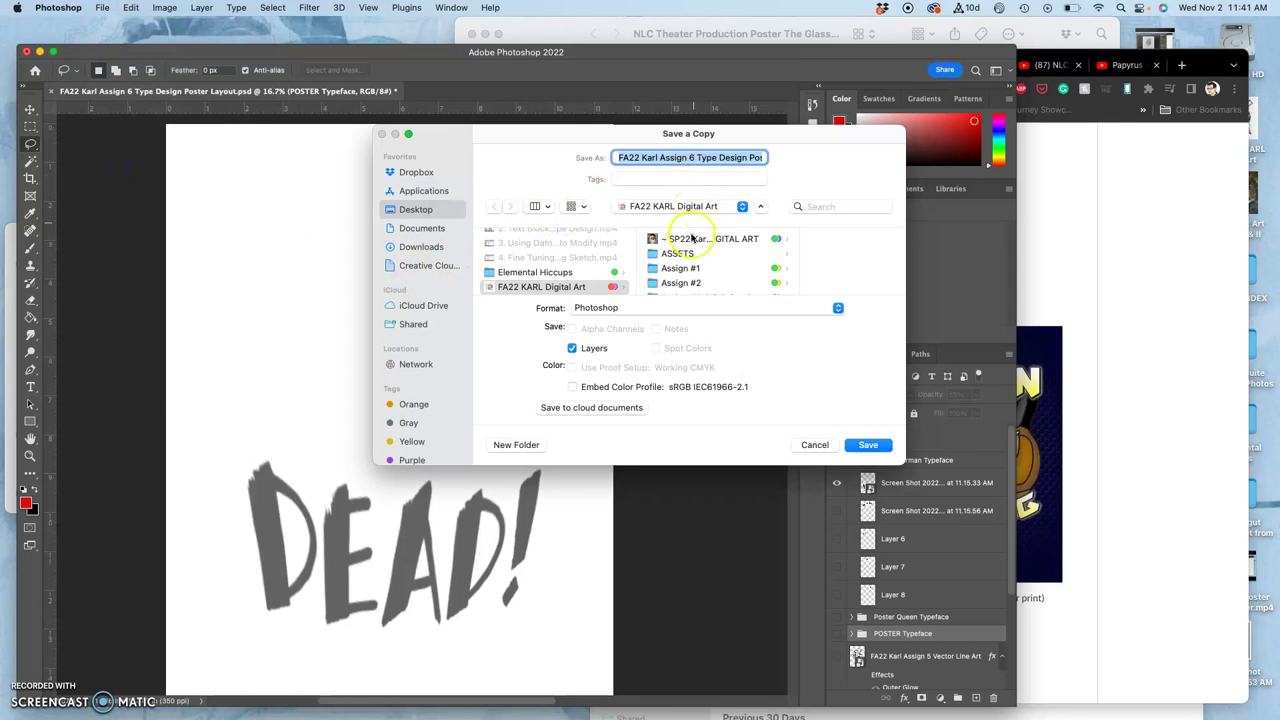
click(720, 157)
drag(720, 157, 770, 160)
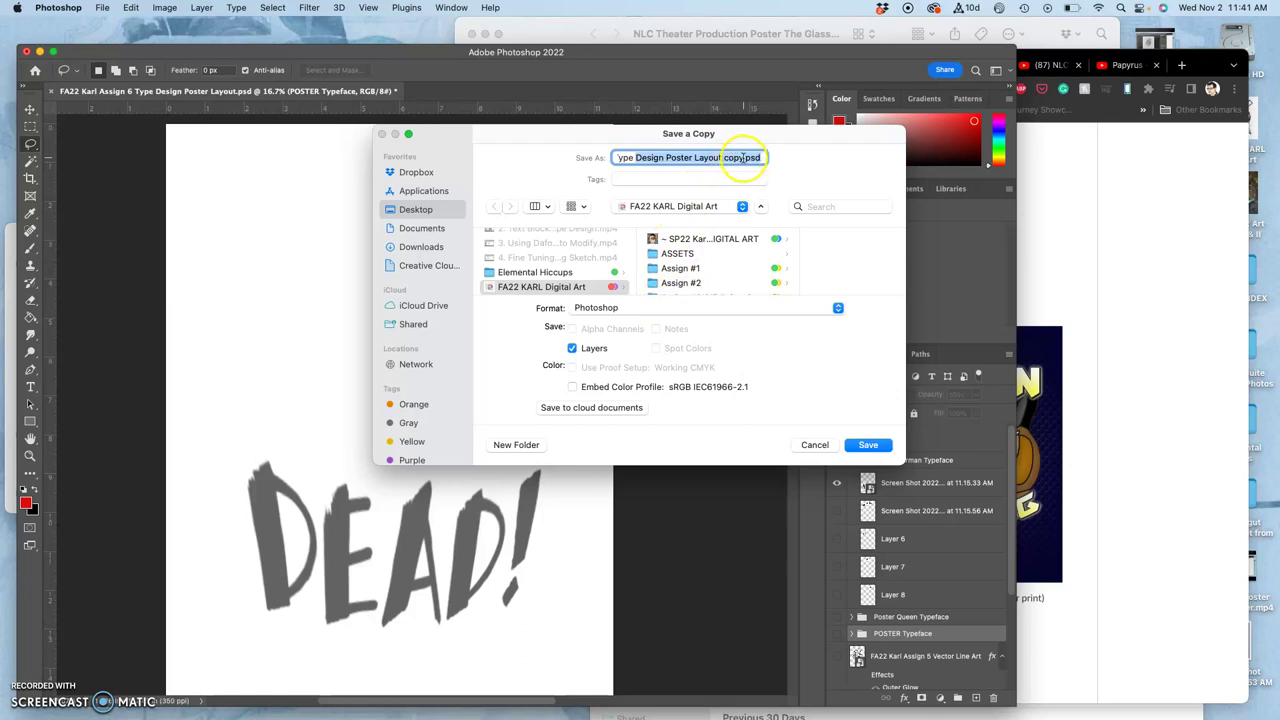
click(742, 157)
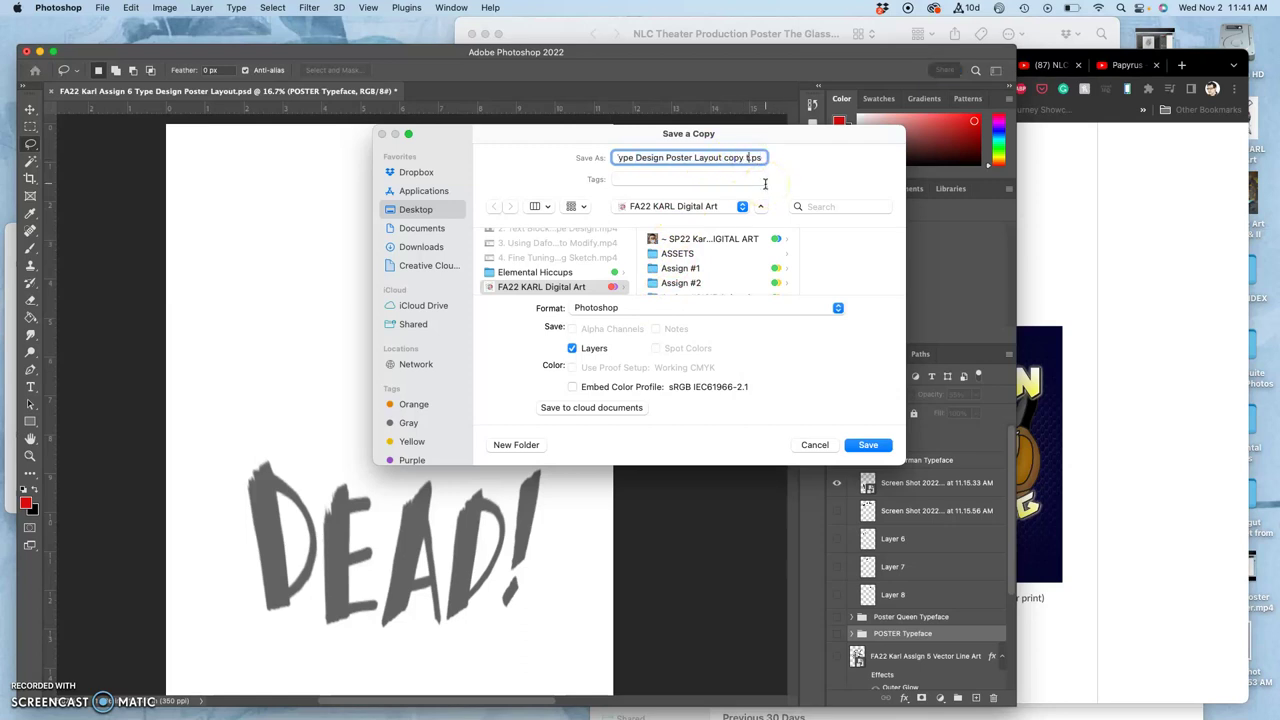
text(test)
click(866, 445)
click(734, 307)
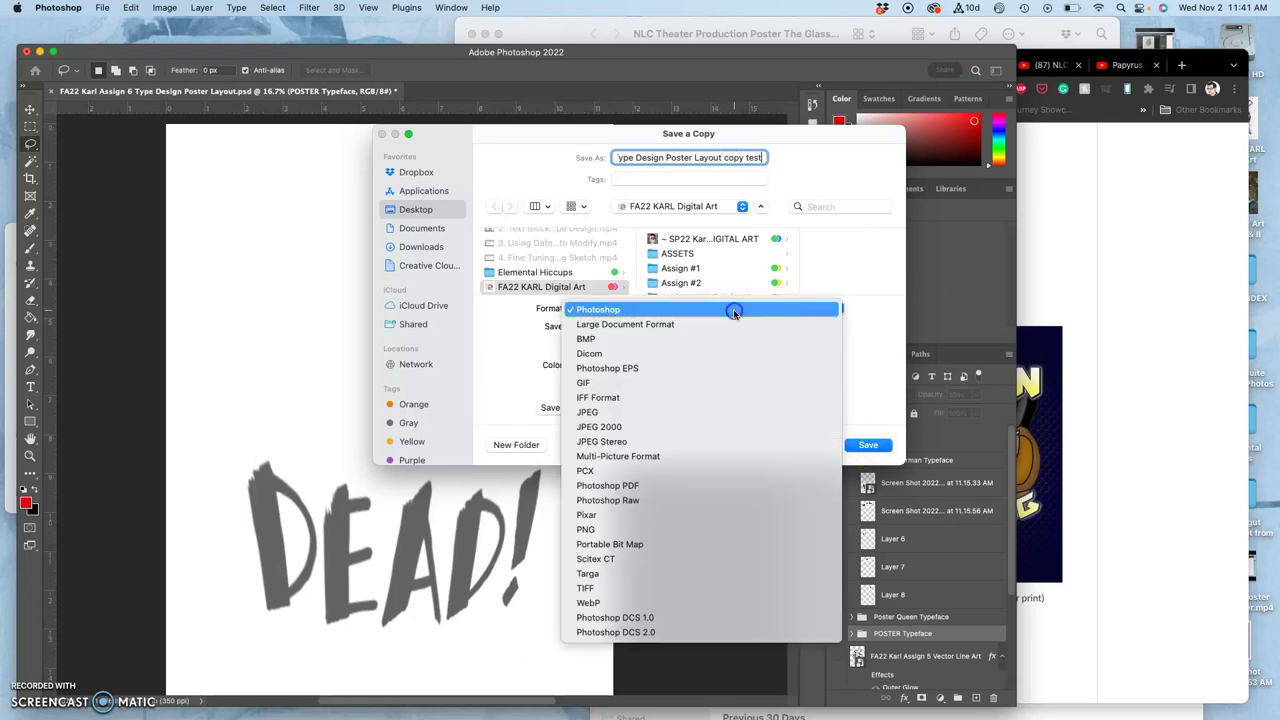
click(697, 413)
click(862, 445)
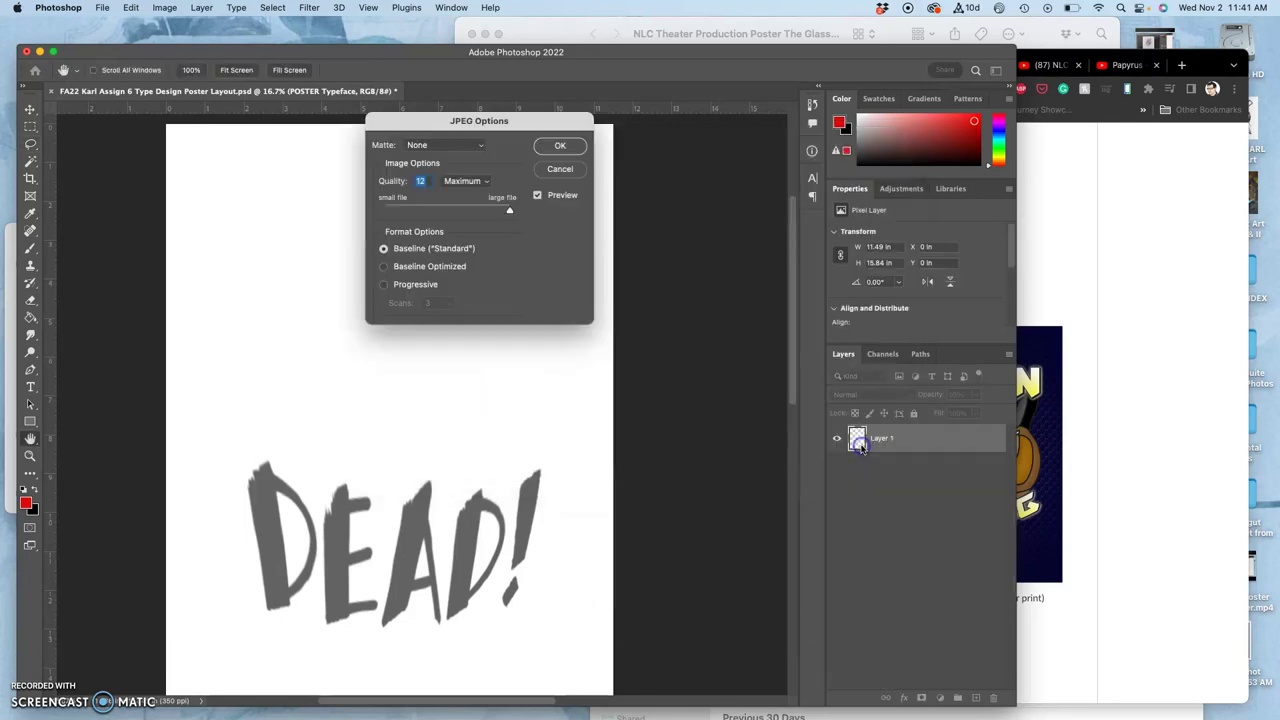
click(563, 146)
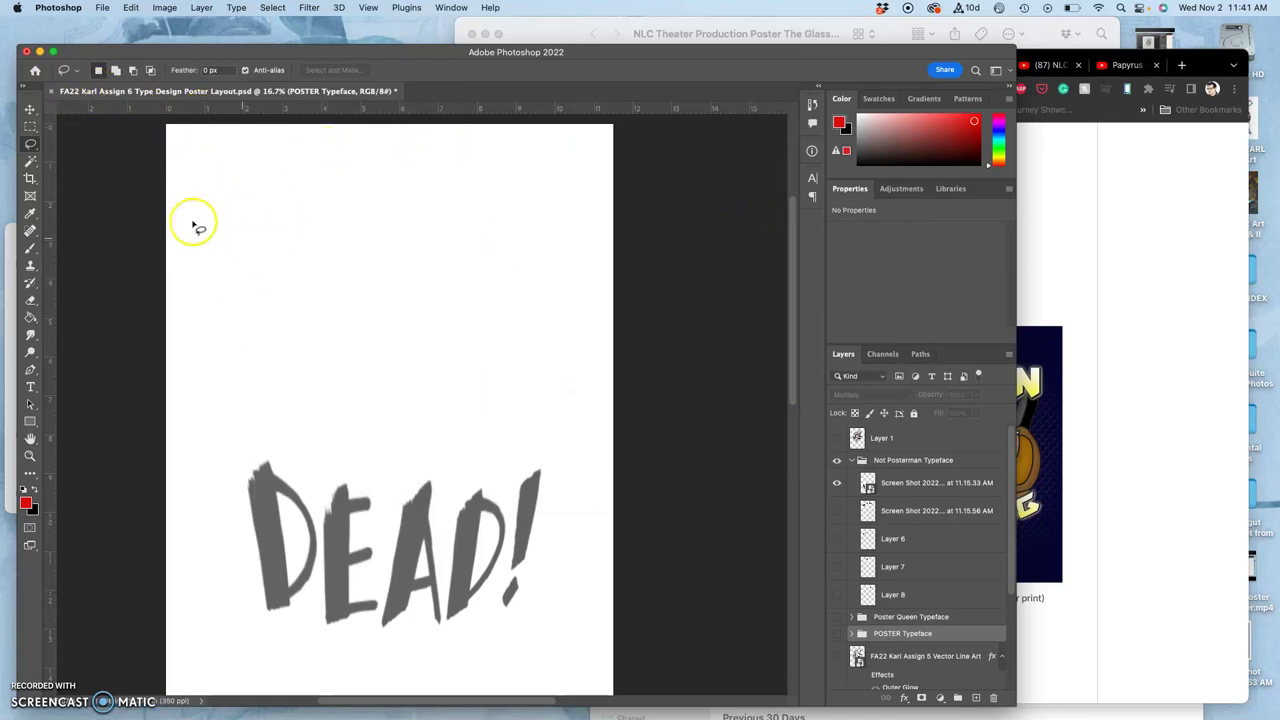
Close the poster without saving changes and reopen the Type Design Poster Layout file
click(51, 91)
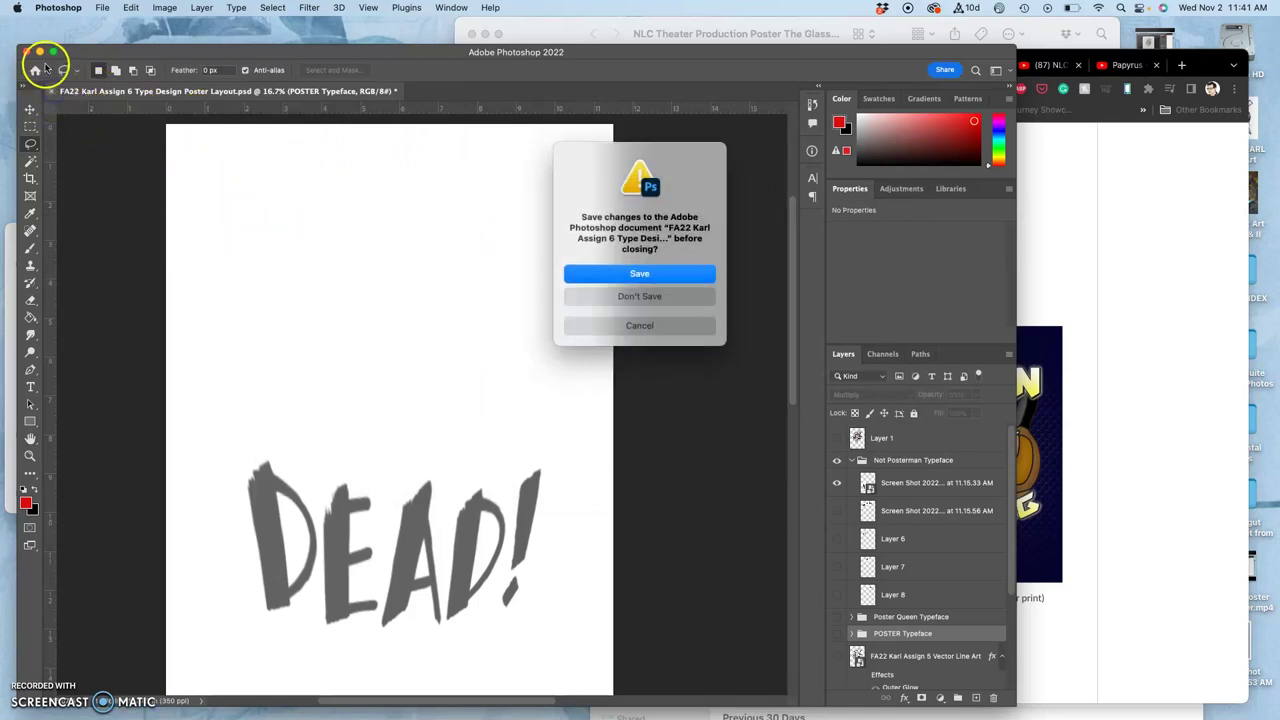
click(592, 295)
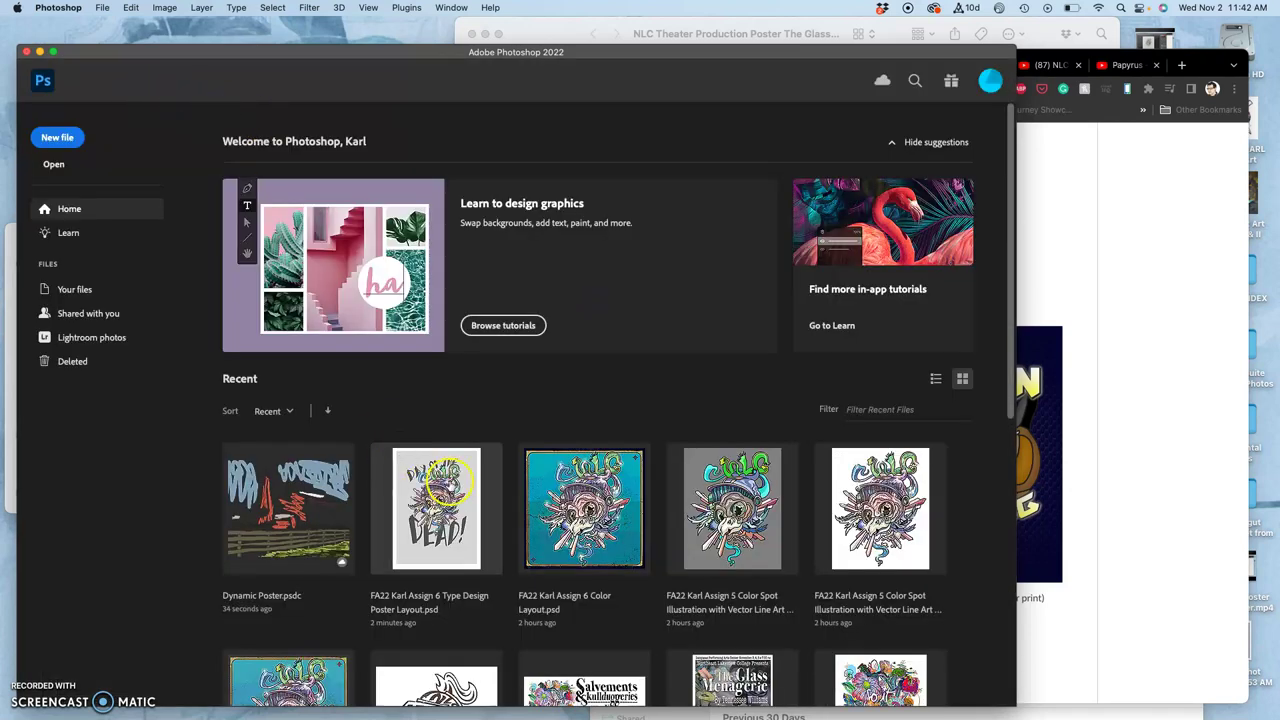
click(450, 485)
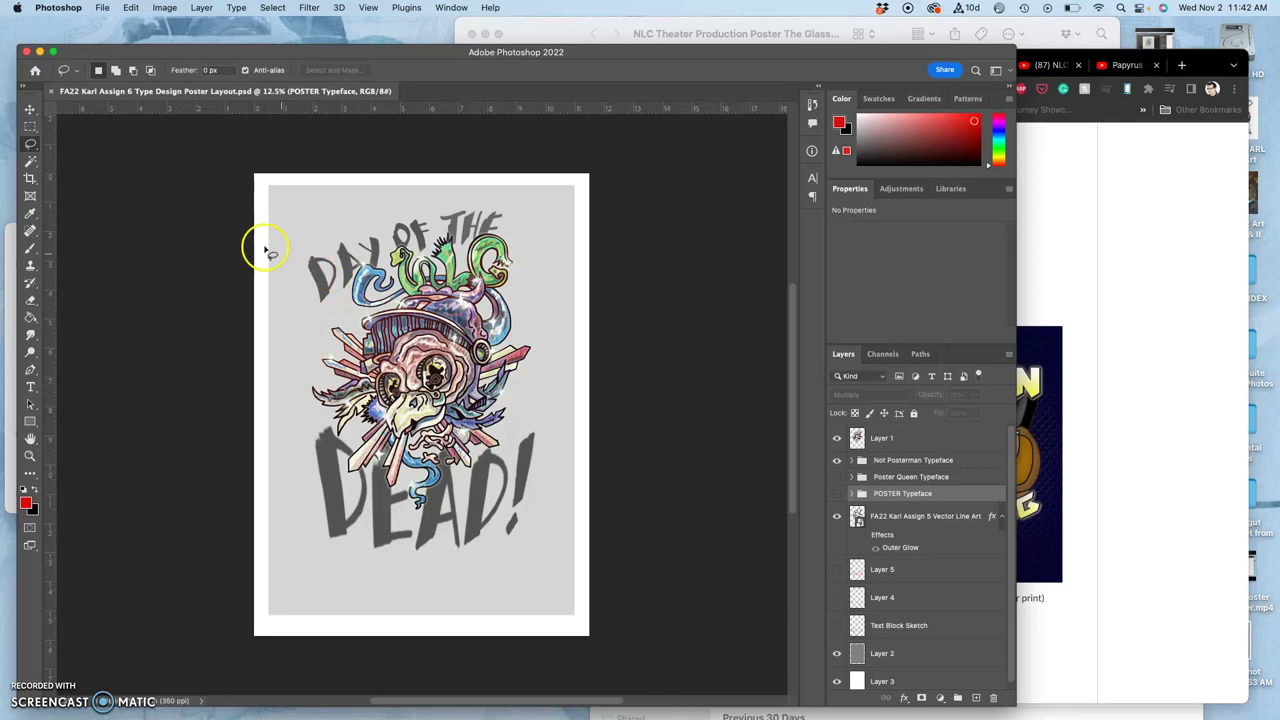
Save the layout as cloud document 'FA22 Karl Assign 6 Type Design Poster Layout' instead of replacing the file
click(98, 8)
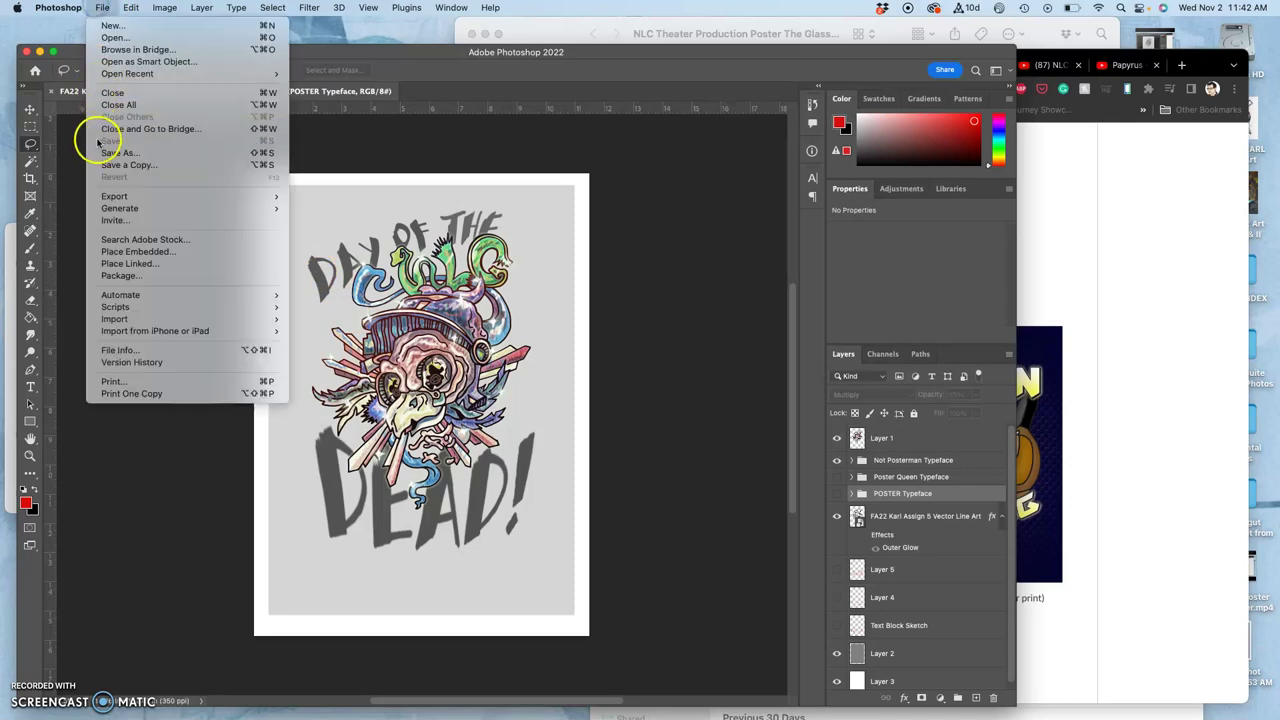
click(95, 151)
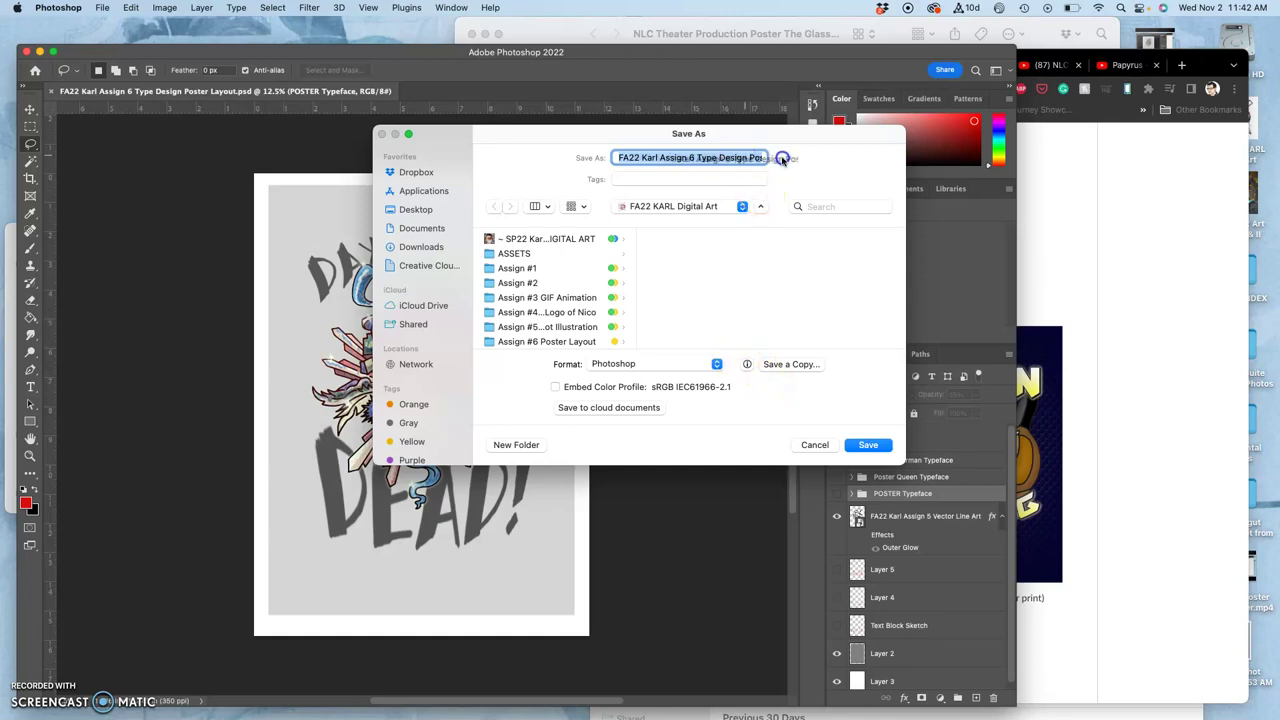
click(883, 442)
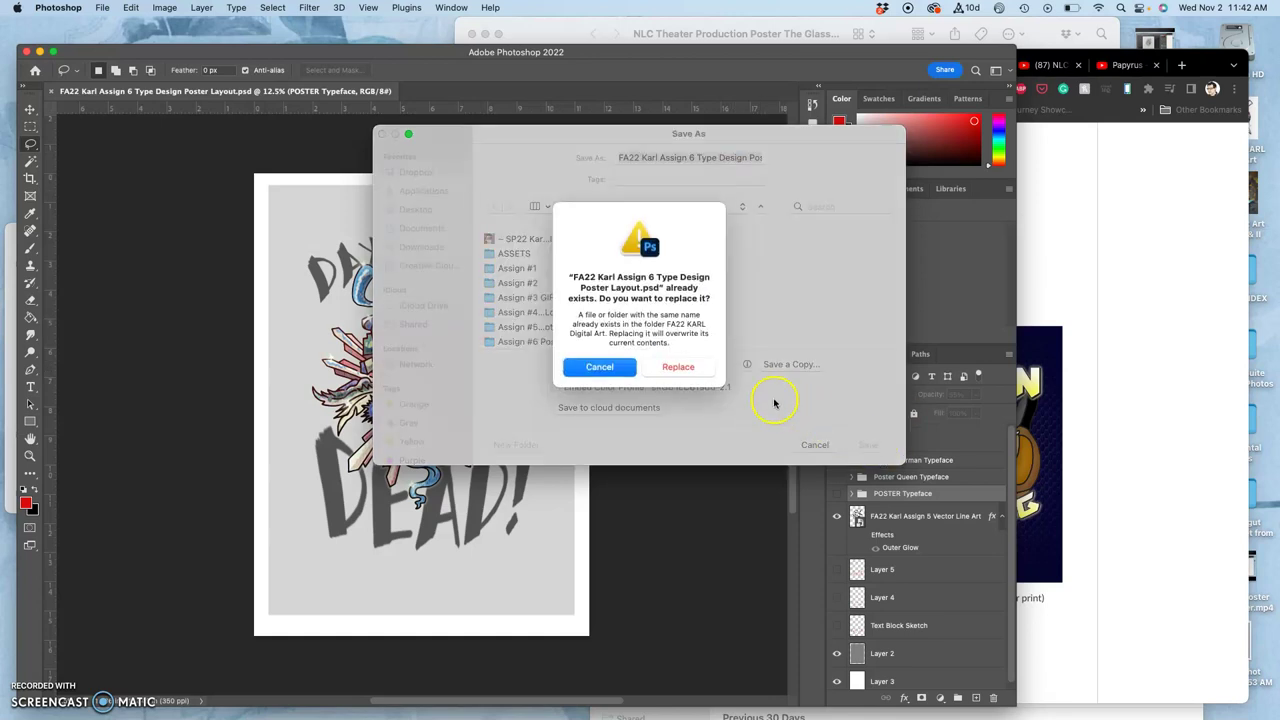
click(602, 367)
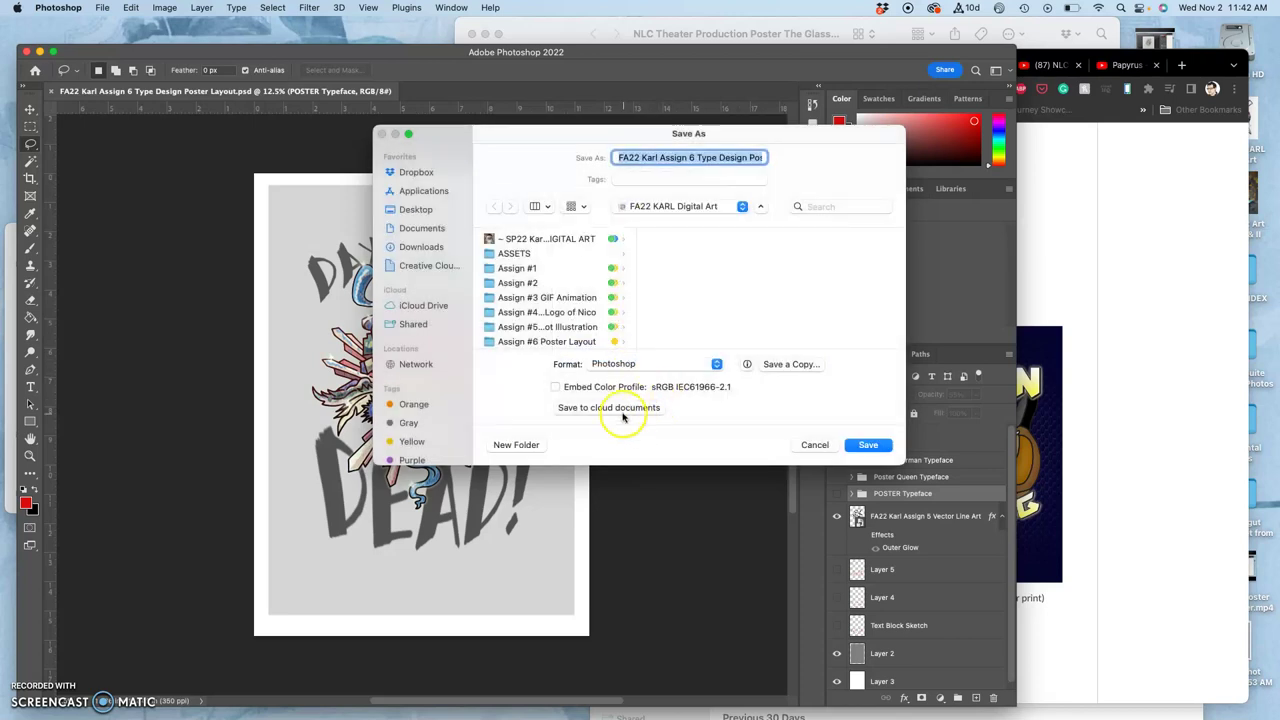
click(614, 413)
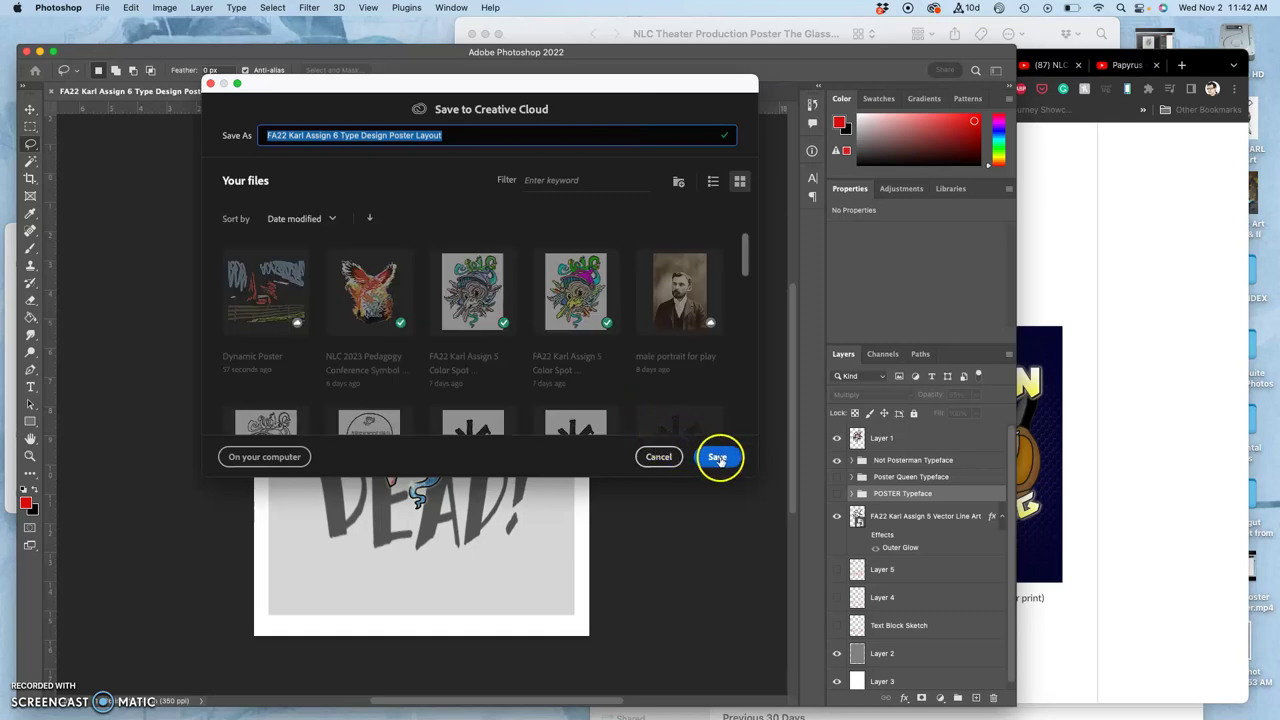
click(718, 458)
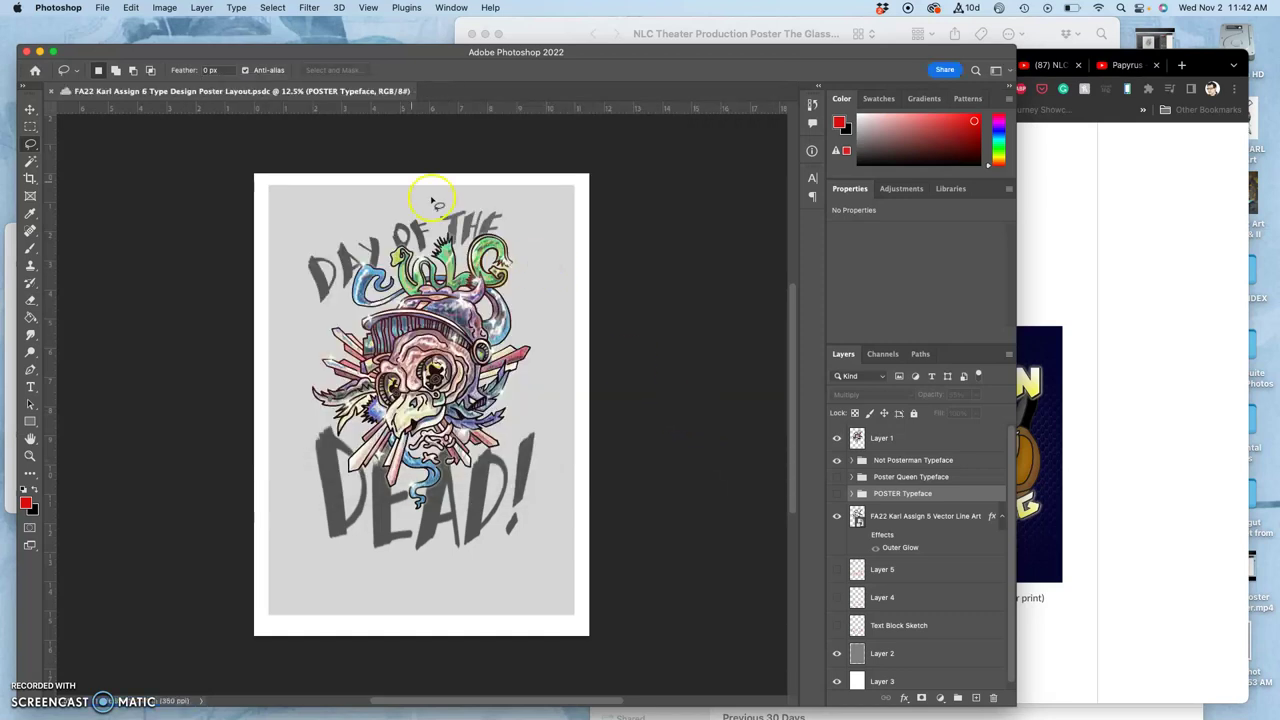
Close the Photoshop document and clear away the Photoshop, Vonnegut and Glass Menagerie windows
click(53, 92)
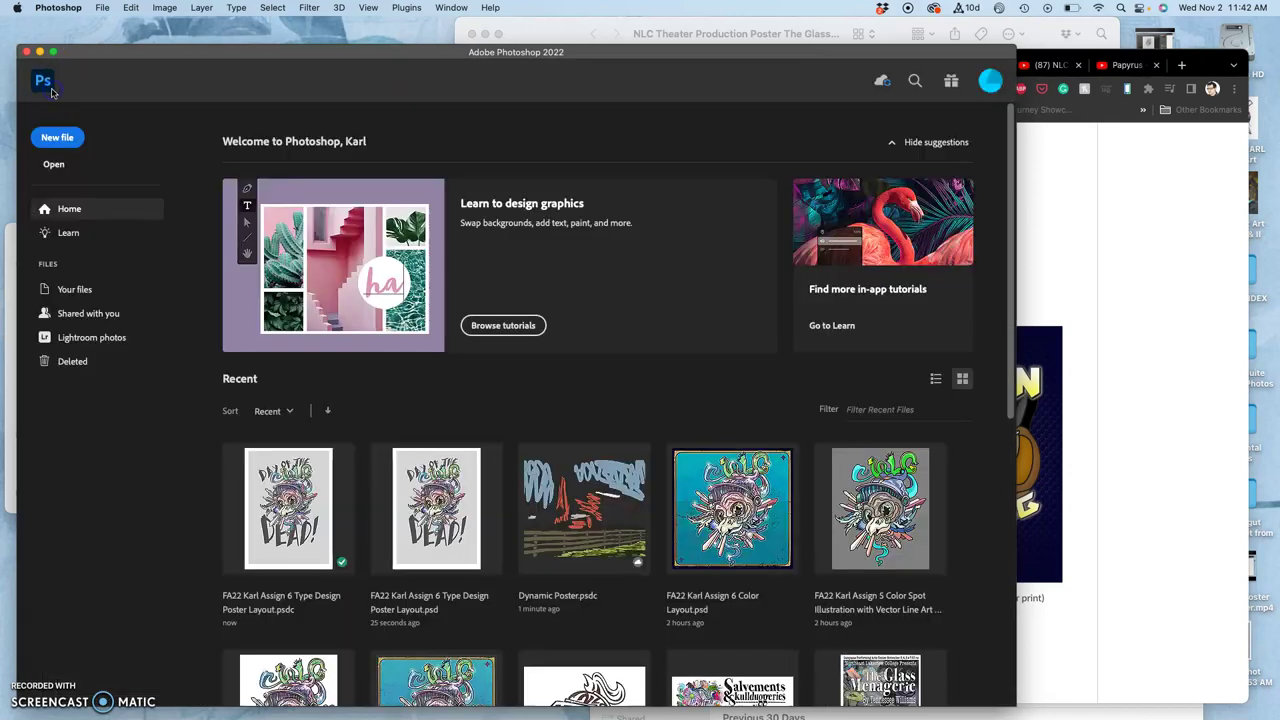
click(39, 52)
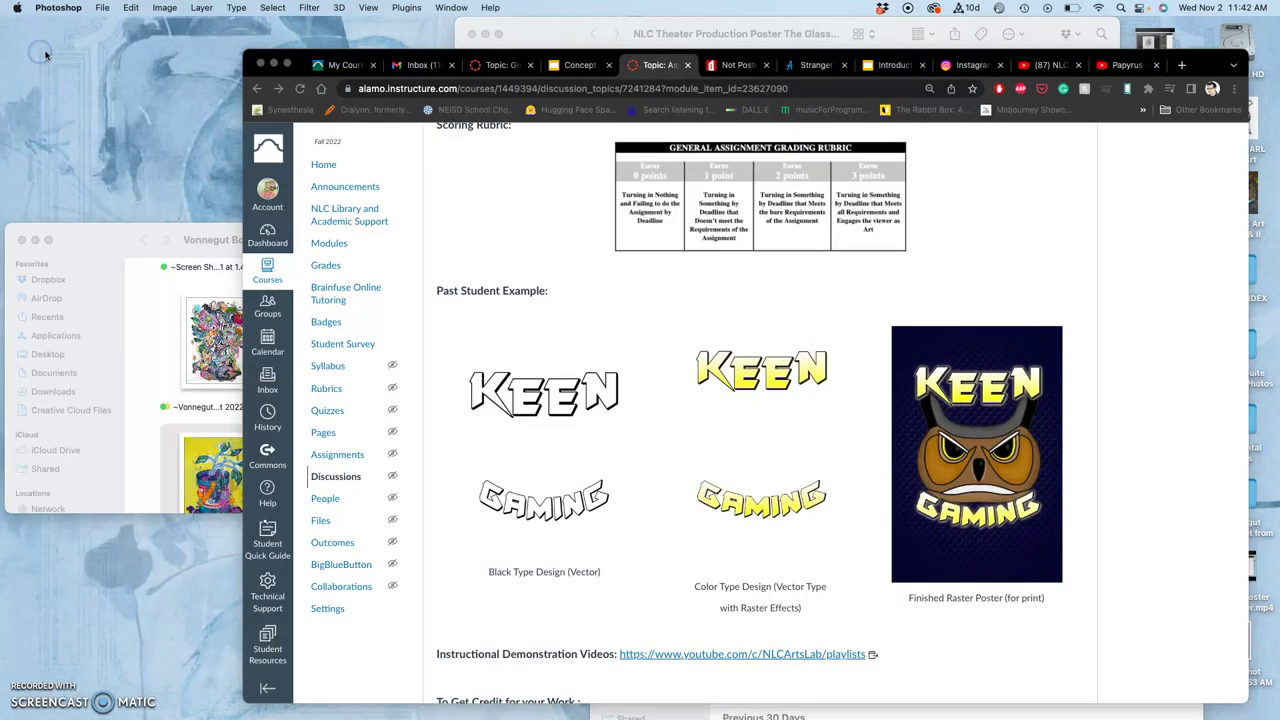
click(35, 241)
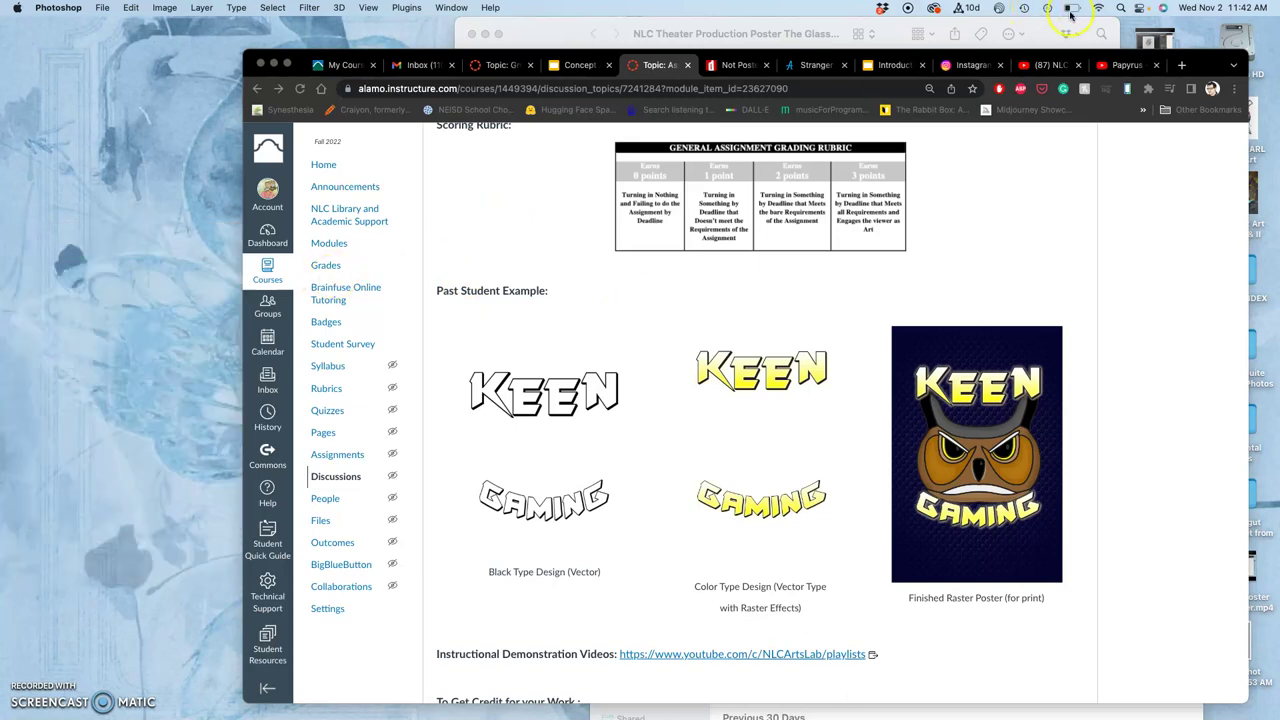
drag(1192, 68, 968, 88)
click(1065, 88)
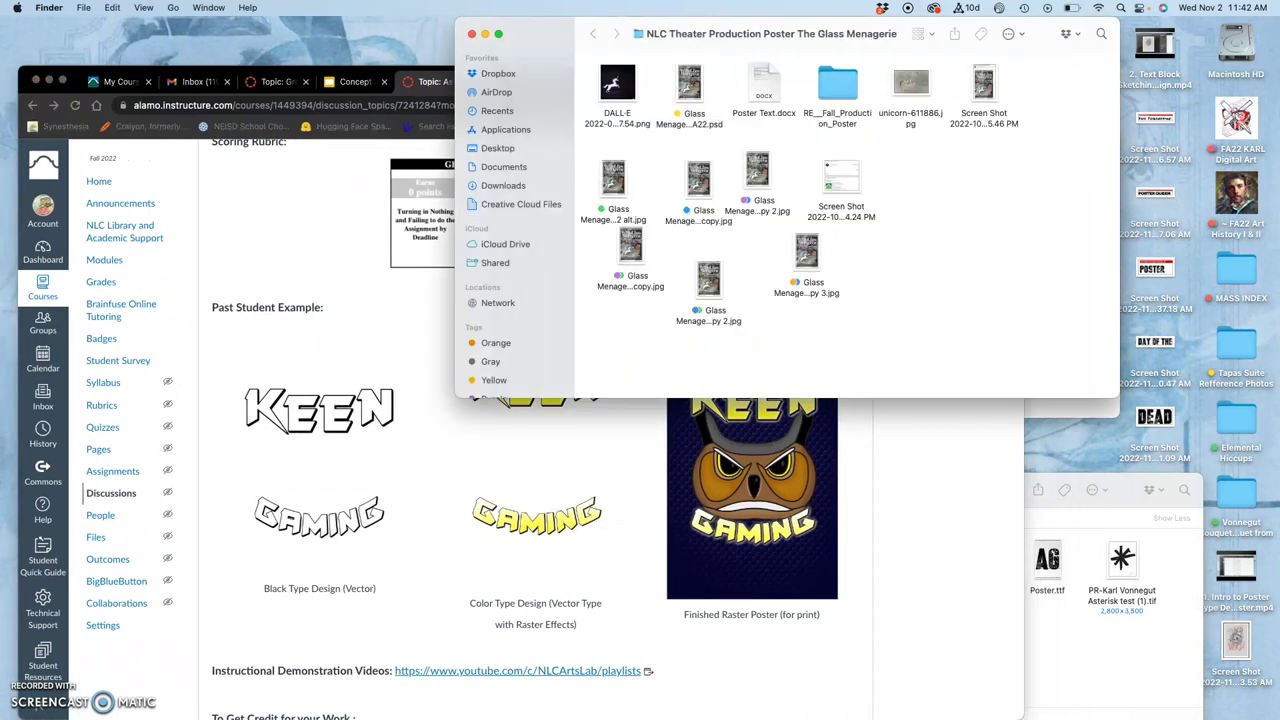
click(471, 34)
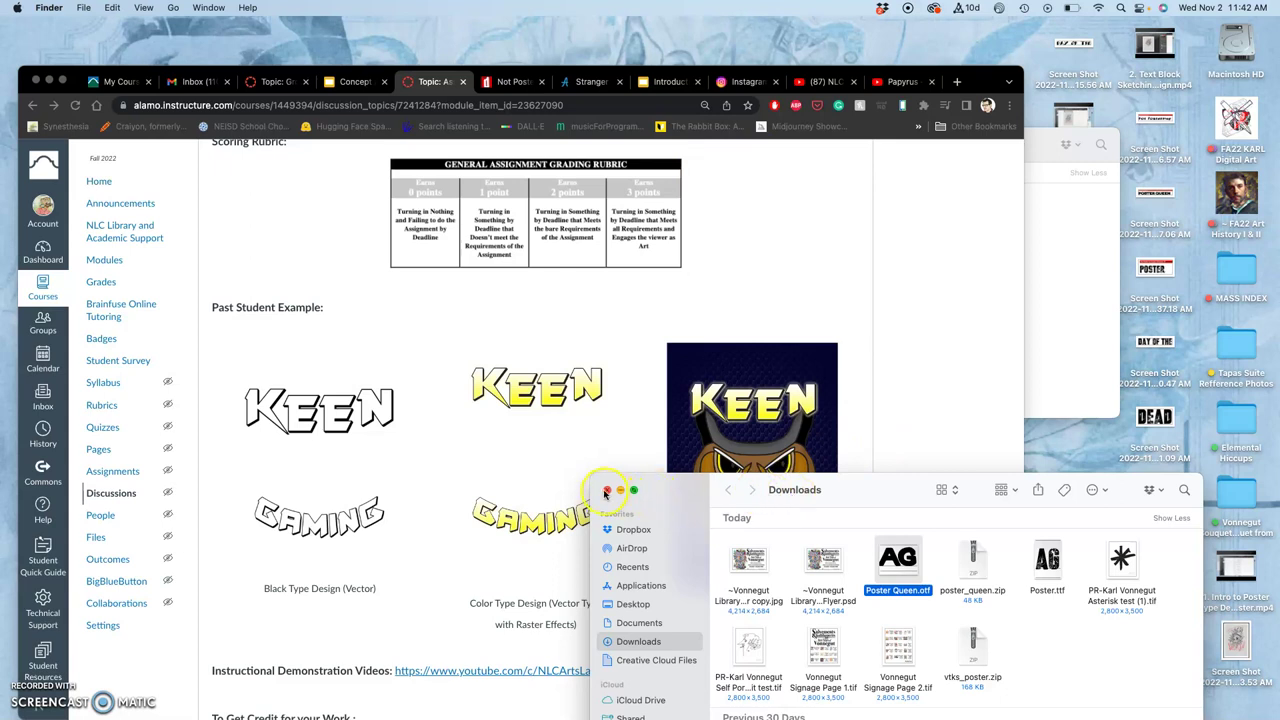
click(1065, 340)
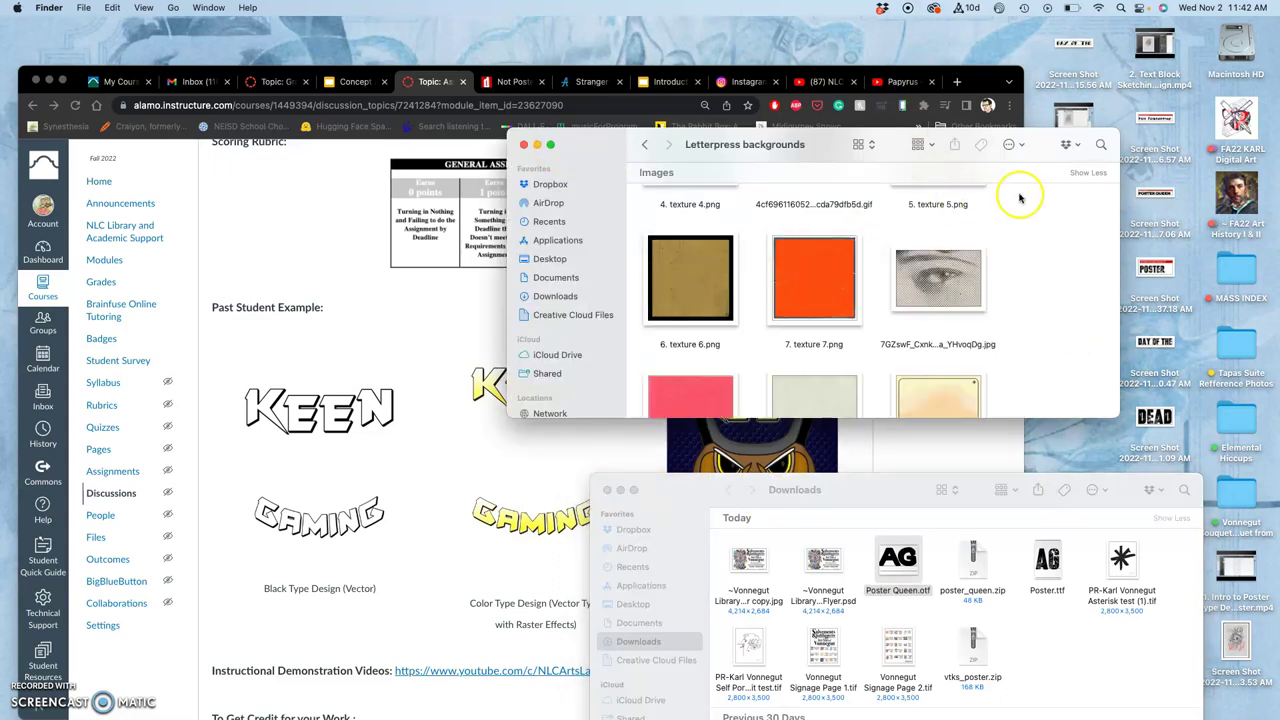
Open the Type Design Poster Layout copy JPG from Assign #6 Poster Layout in Illustrator 2022
double_click(1238, 122)
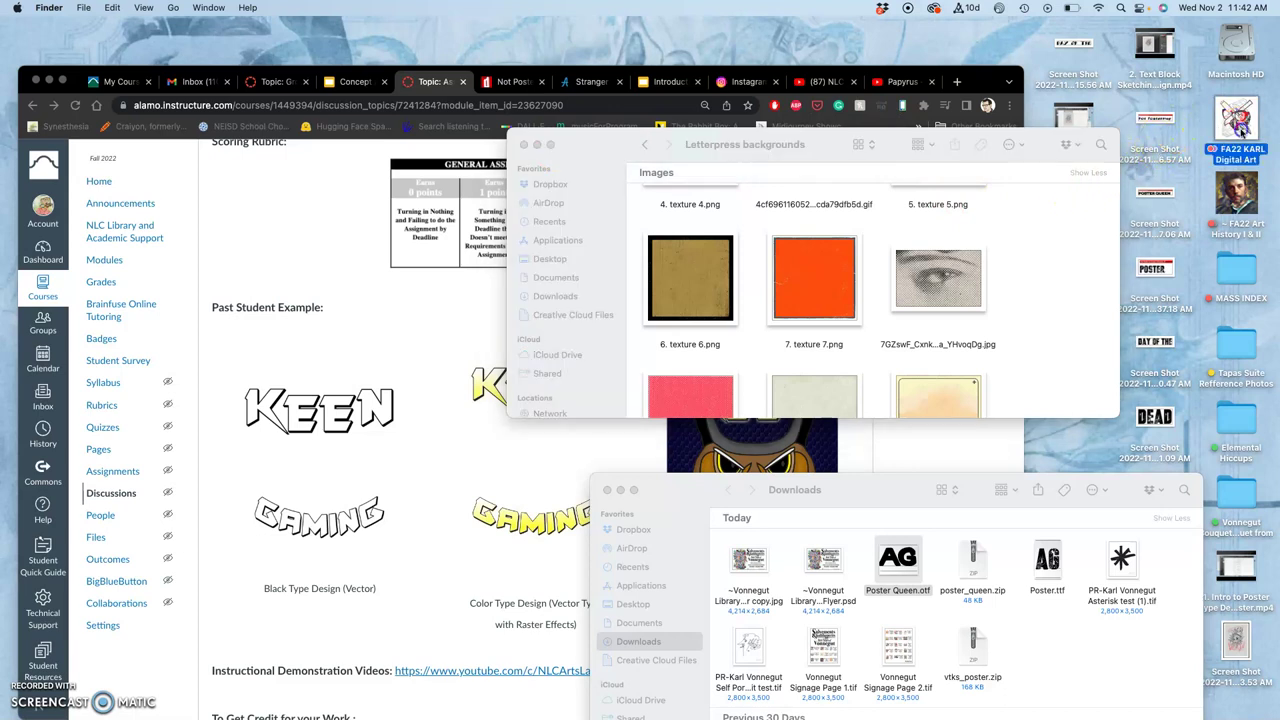
scroll(635, 350, up, 2)
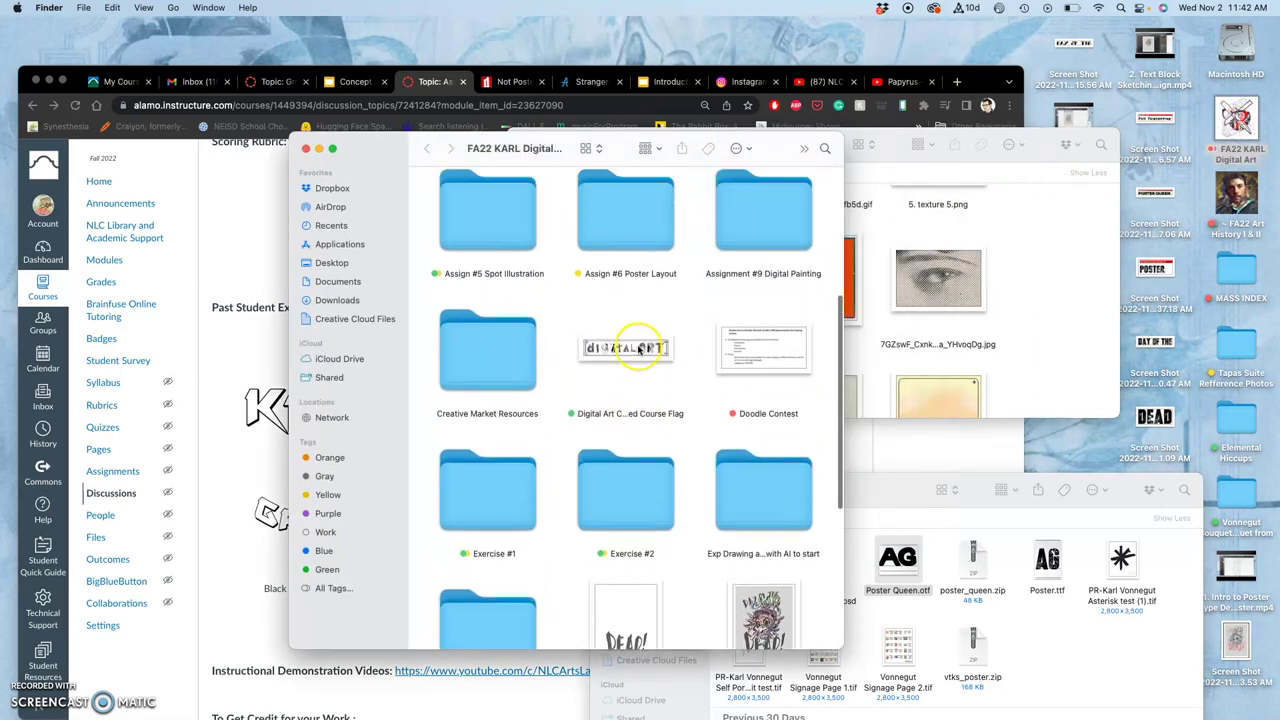
click(623, 239)
double_click(623, 239)
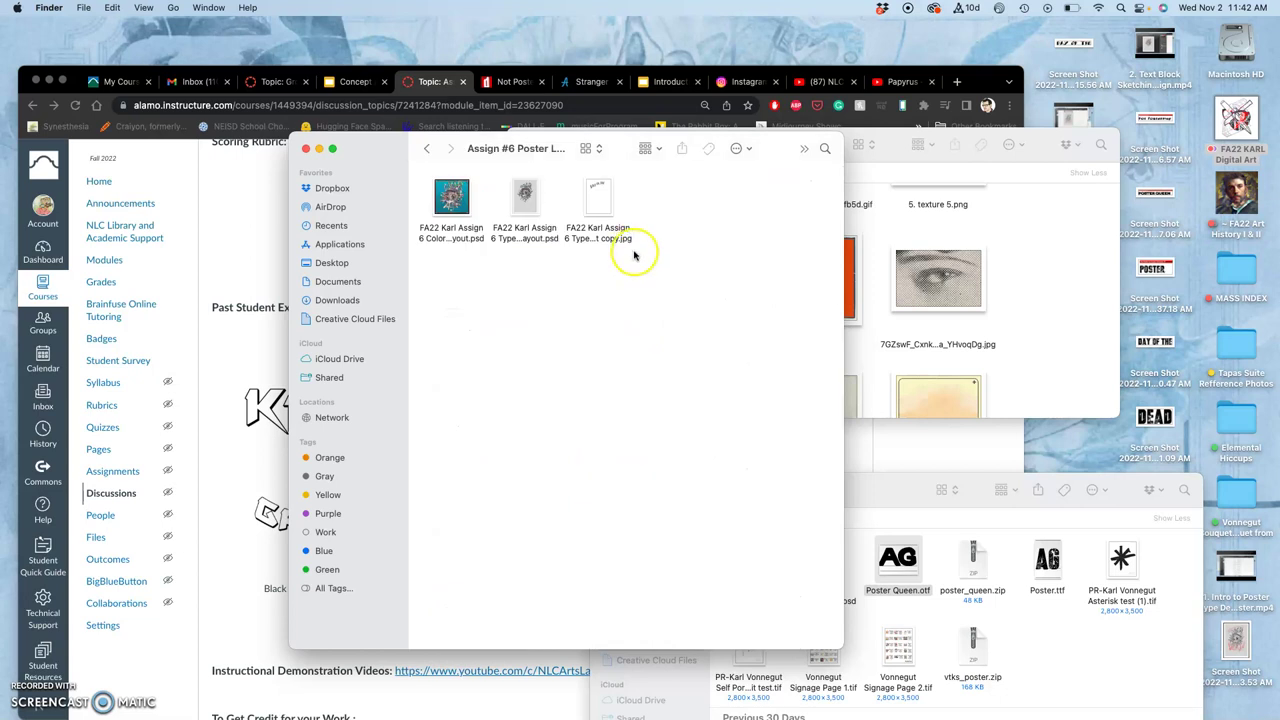
right_click(604, 201)
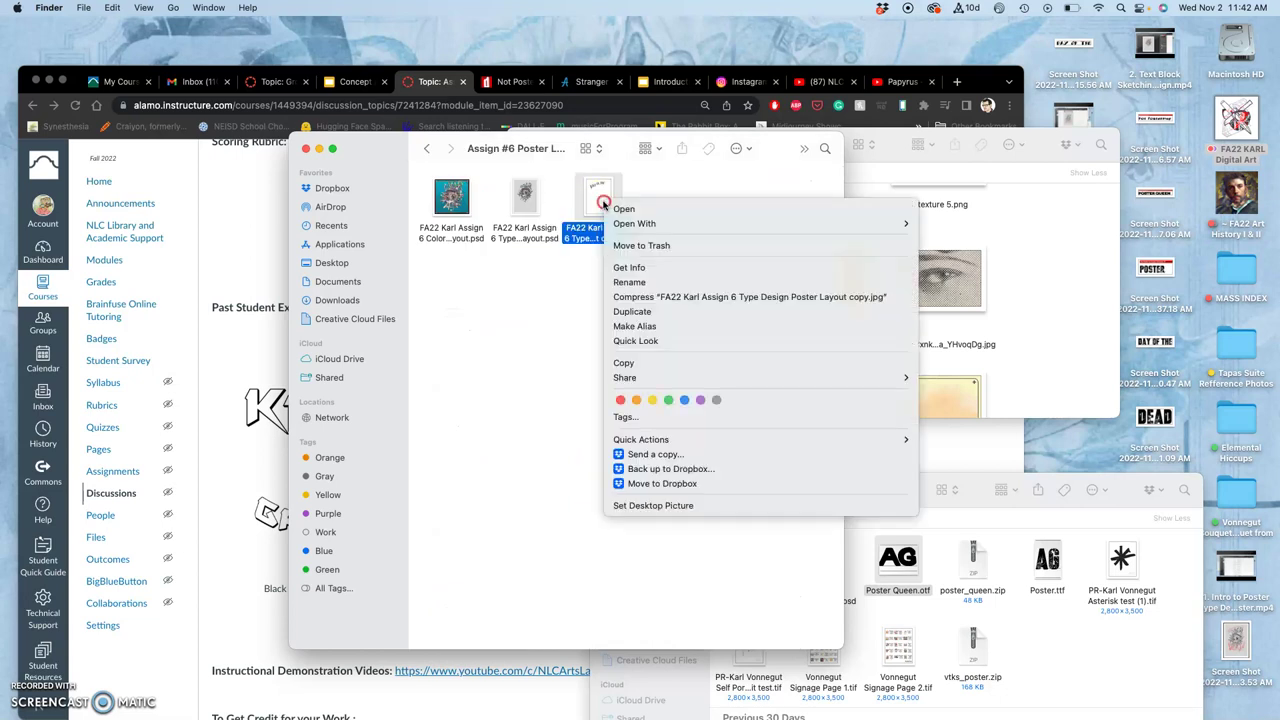
mouse_move(636, 224)
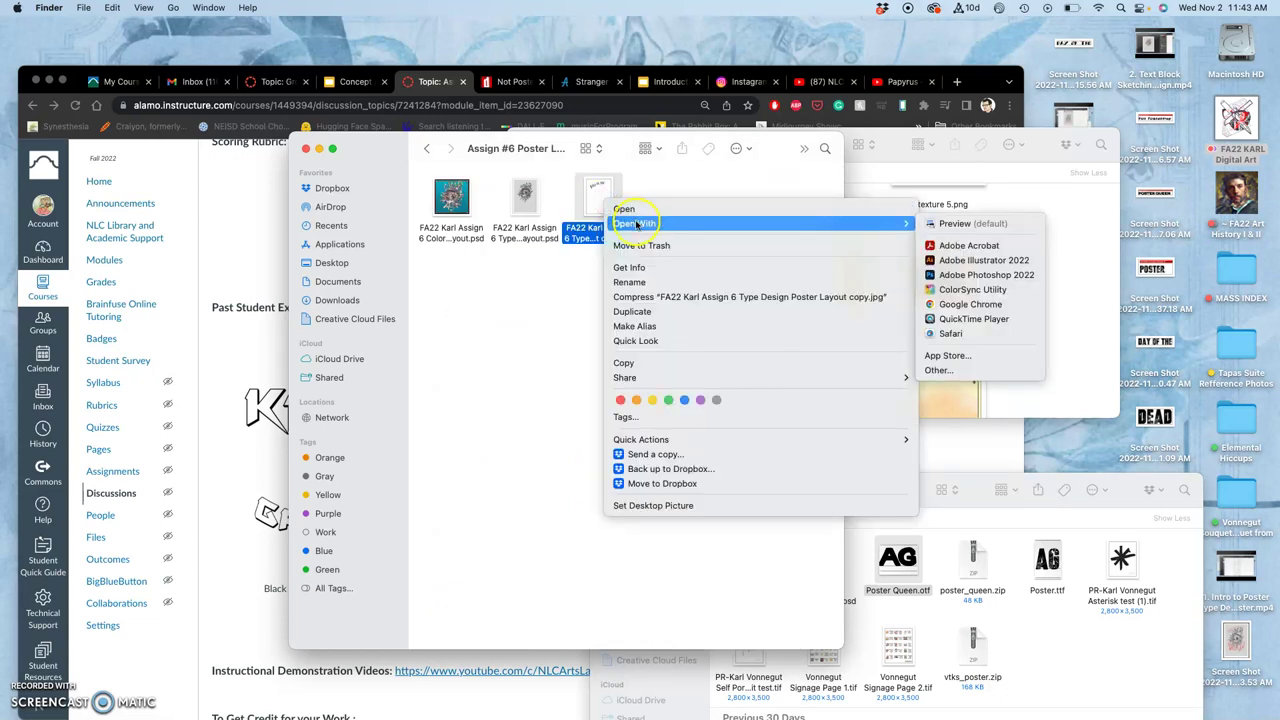
click(1021, 262)
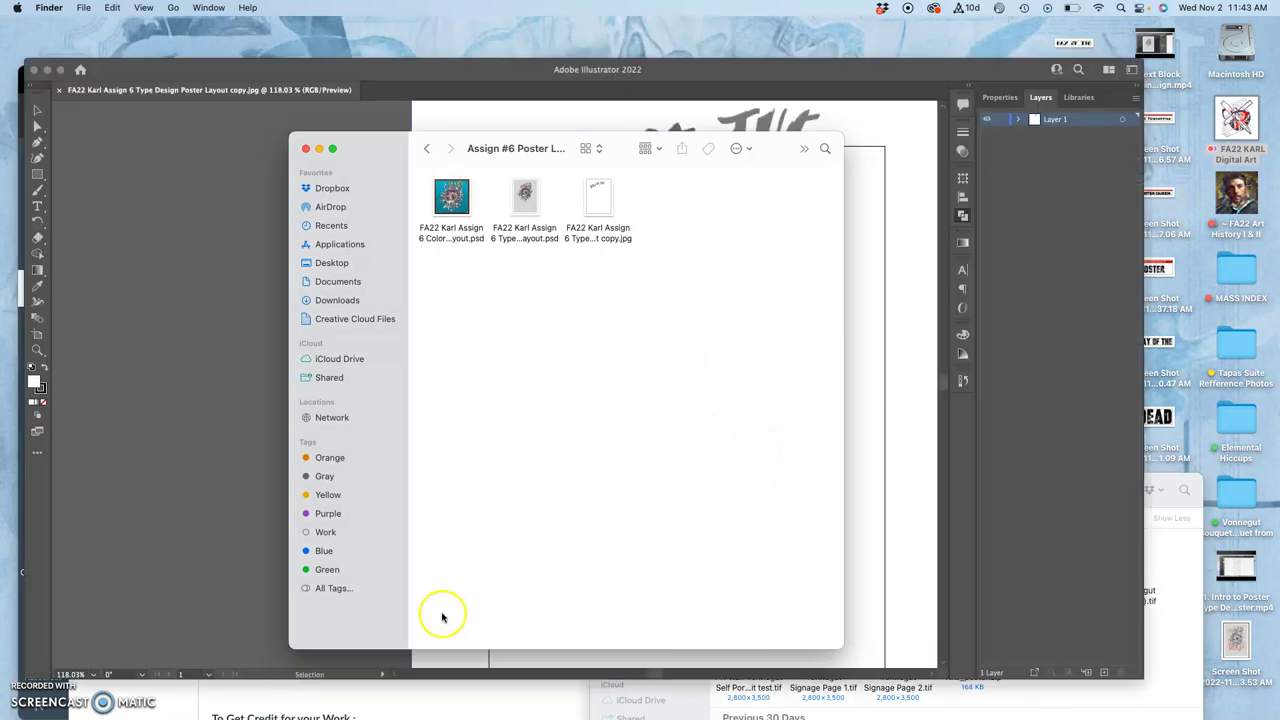
mouse_move(17, 550)
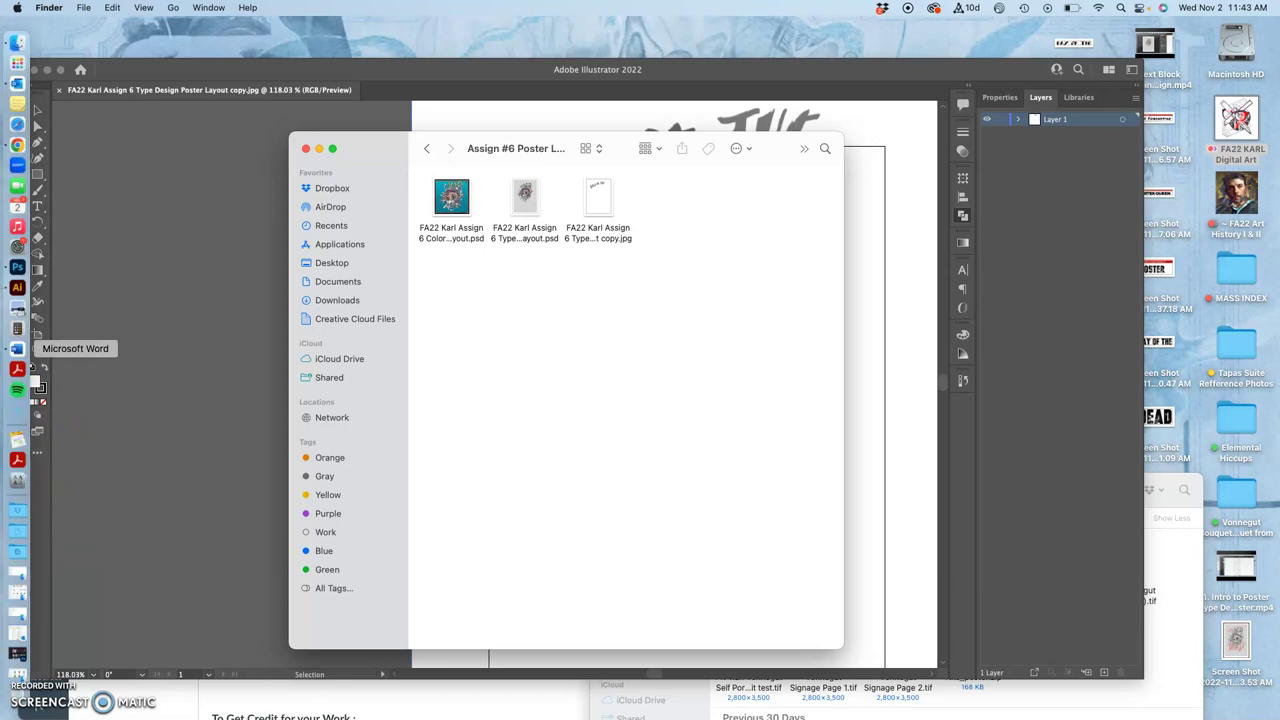
Reopen the poster layout PSD in Photoshop and hide the coloured artwork and grey background
click(17, 267)
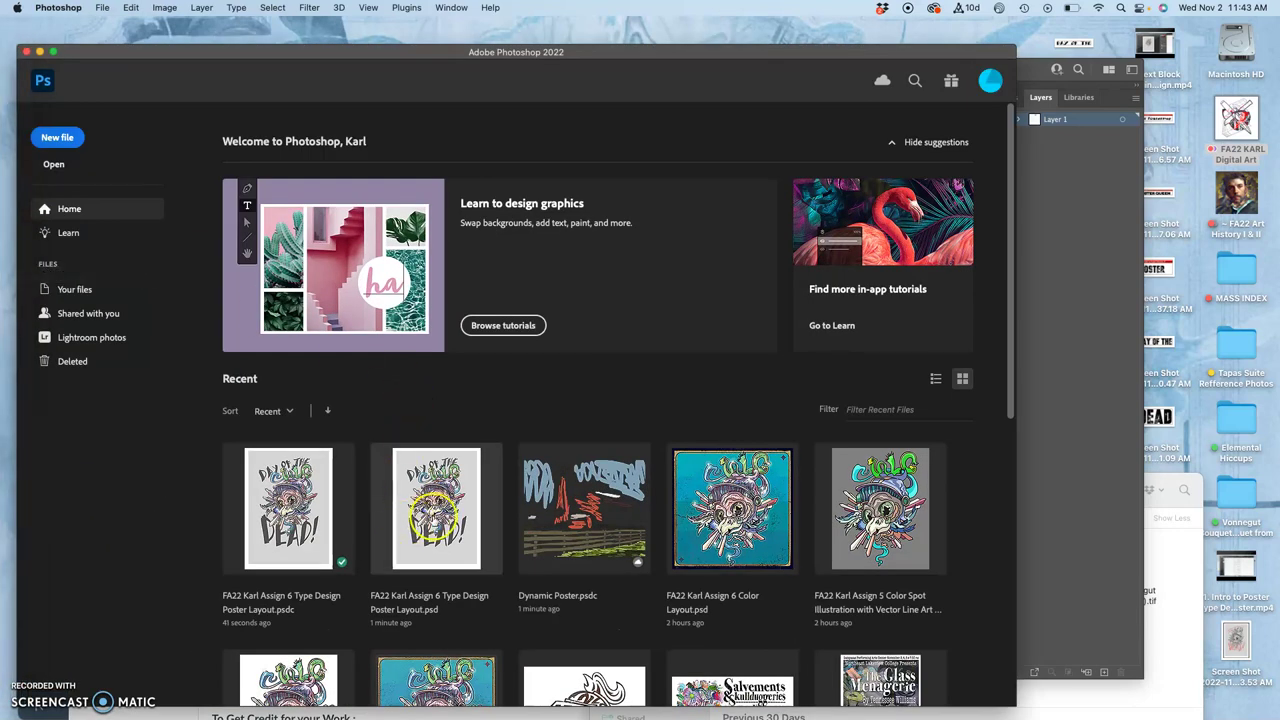
click(435, 520)
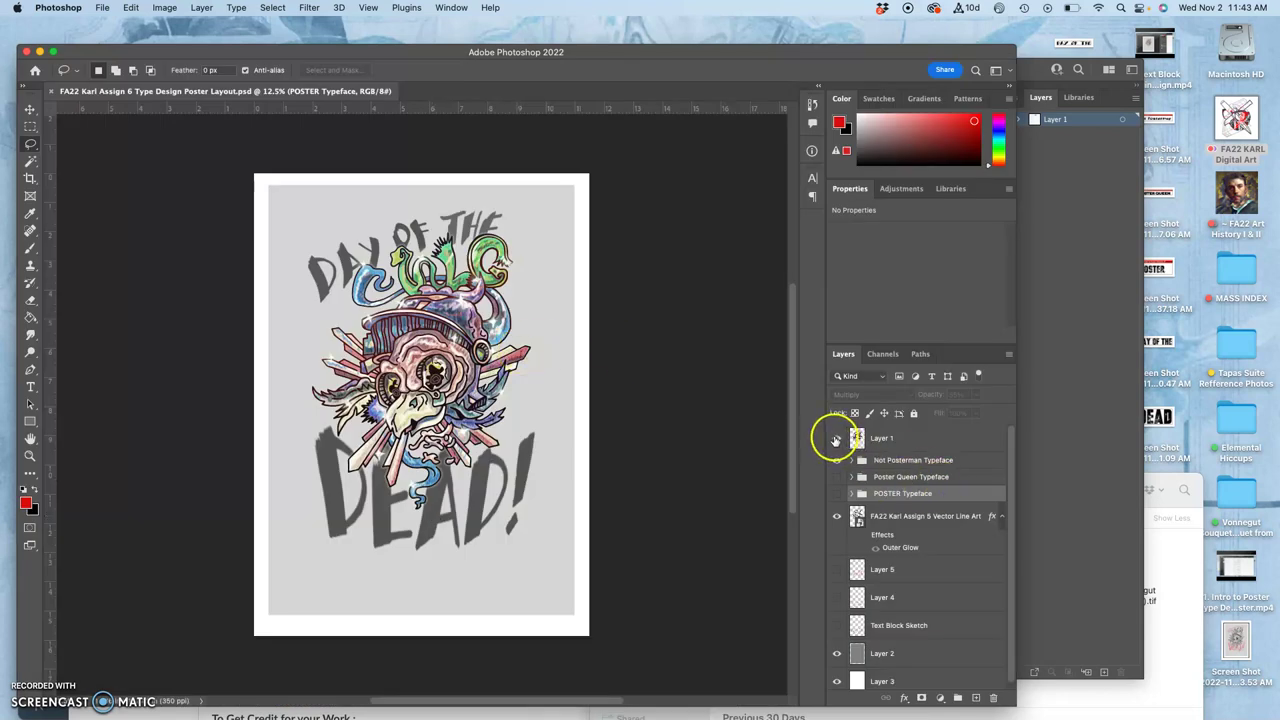
click(836, 438)
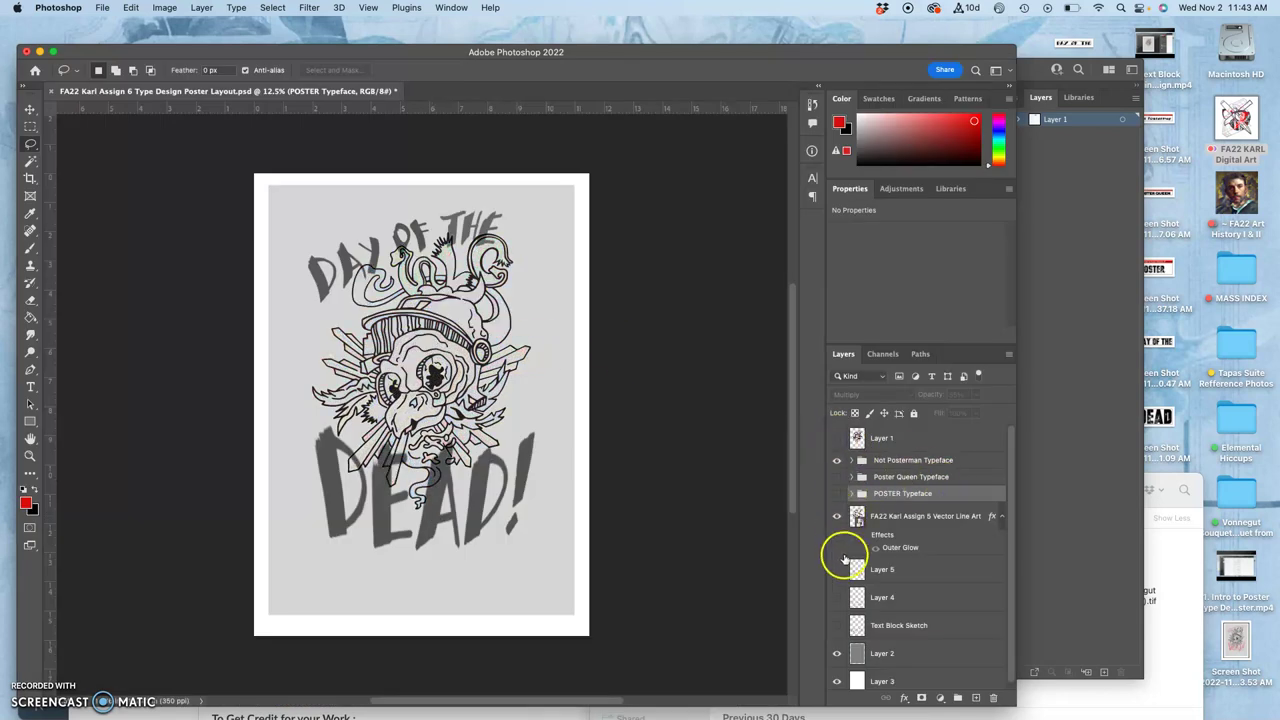
click(837, 653)
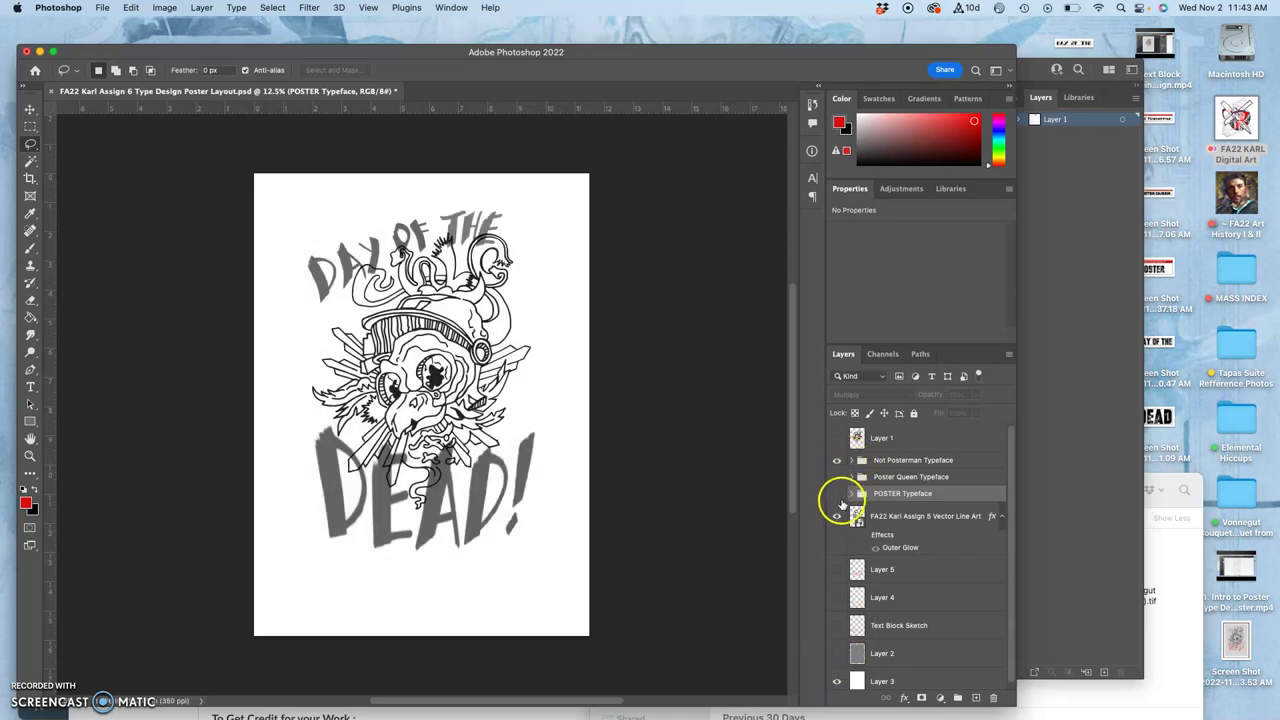
Hide the line art and the DAY, OF and THE layers, leaving only DEAD!
click(837, 516)
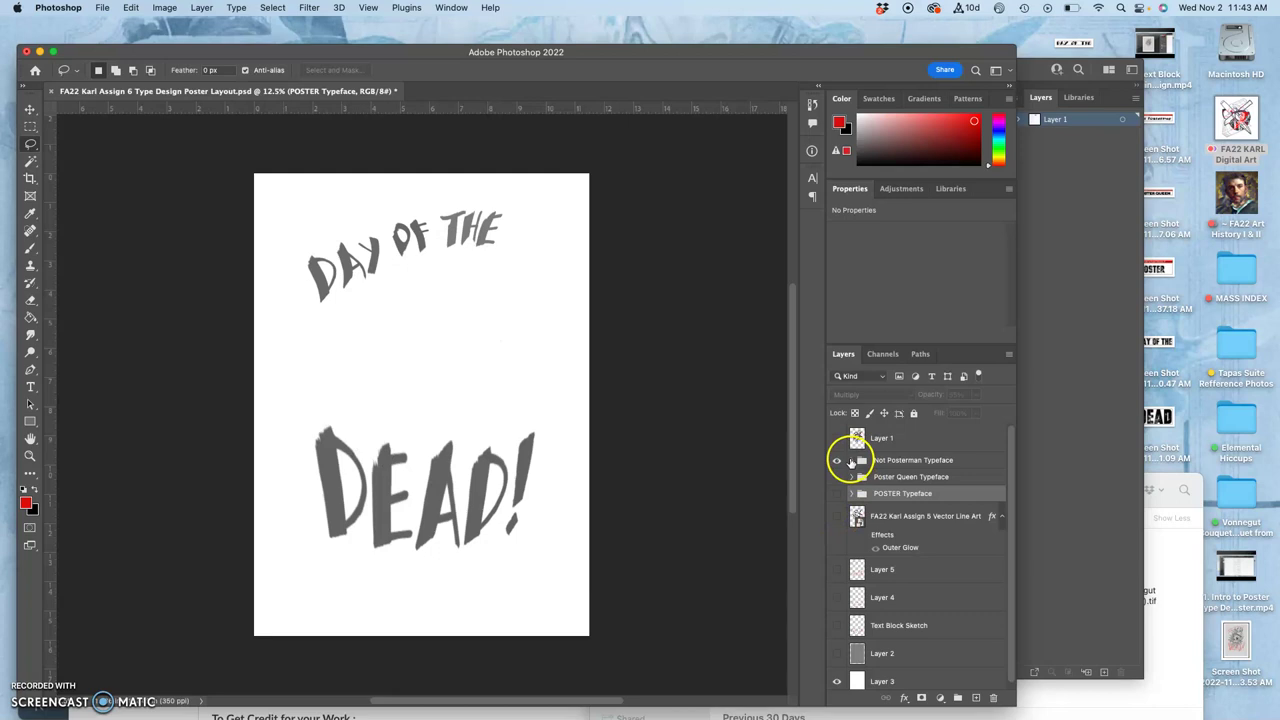
click(850, 461)
click(837, 540)
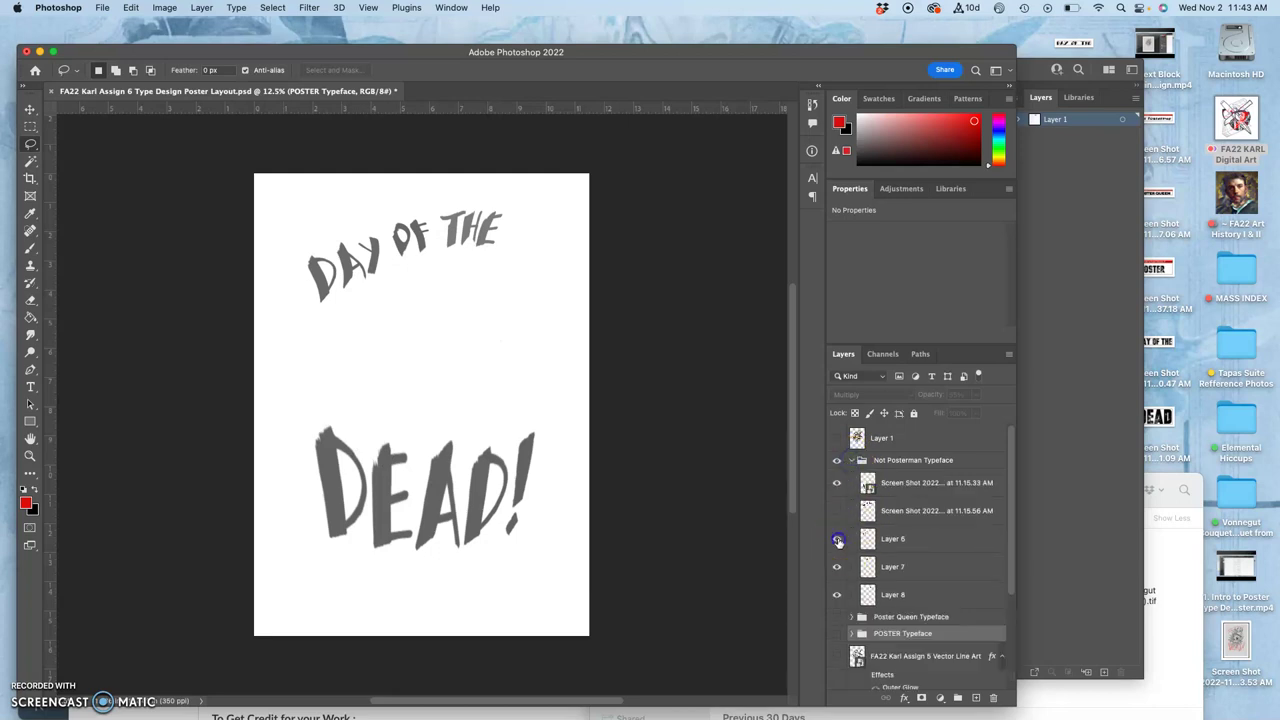
click(837, 567)
click(837, 595)
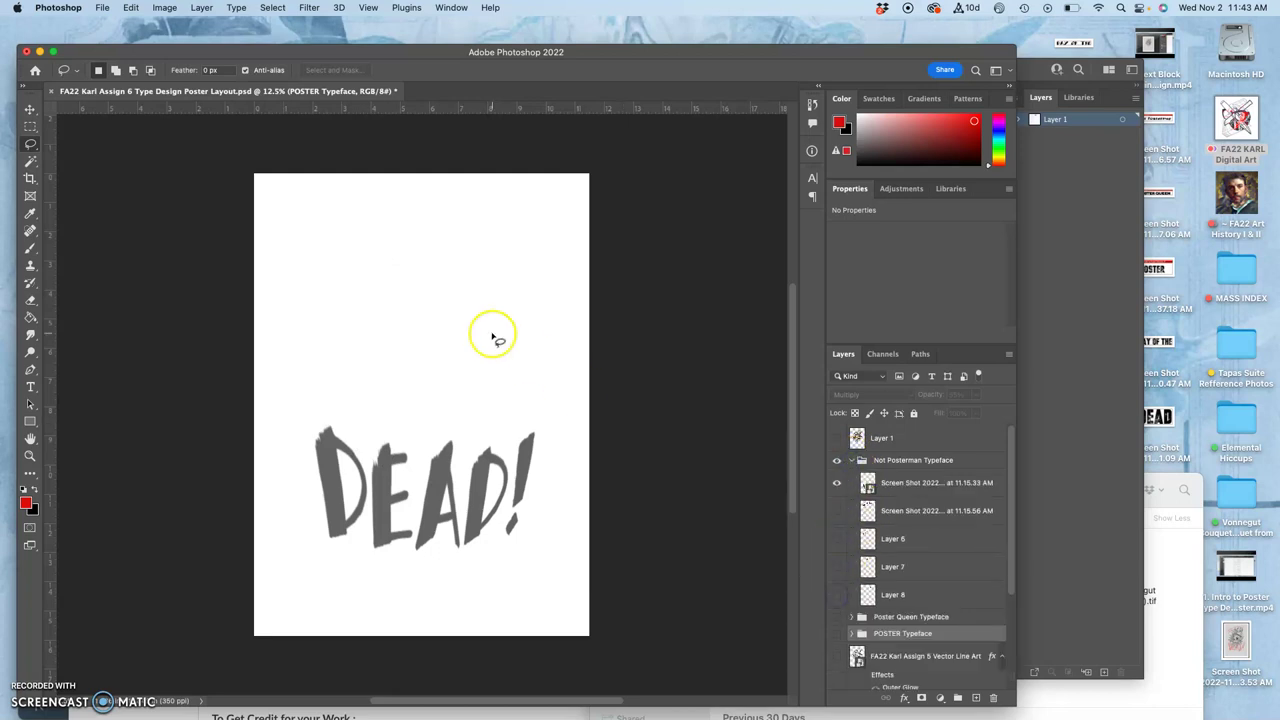
Start a Save a Copy of the DEAD! layout with JPEG as the format
click(103, 12)
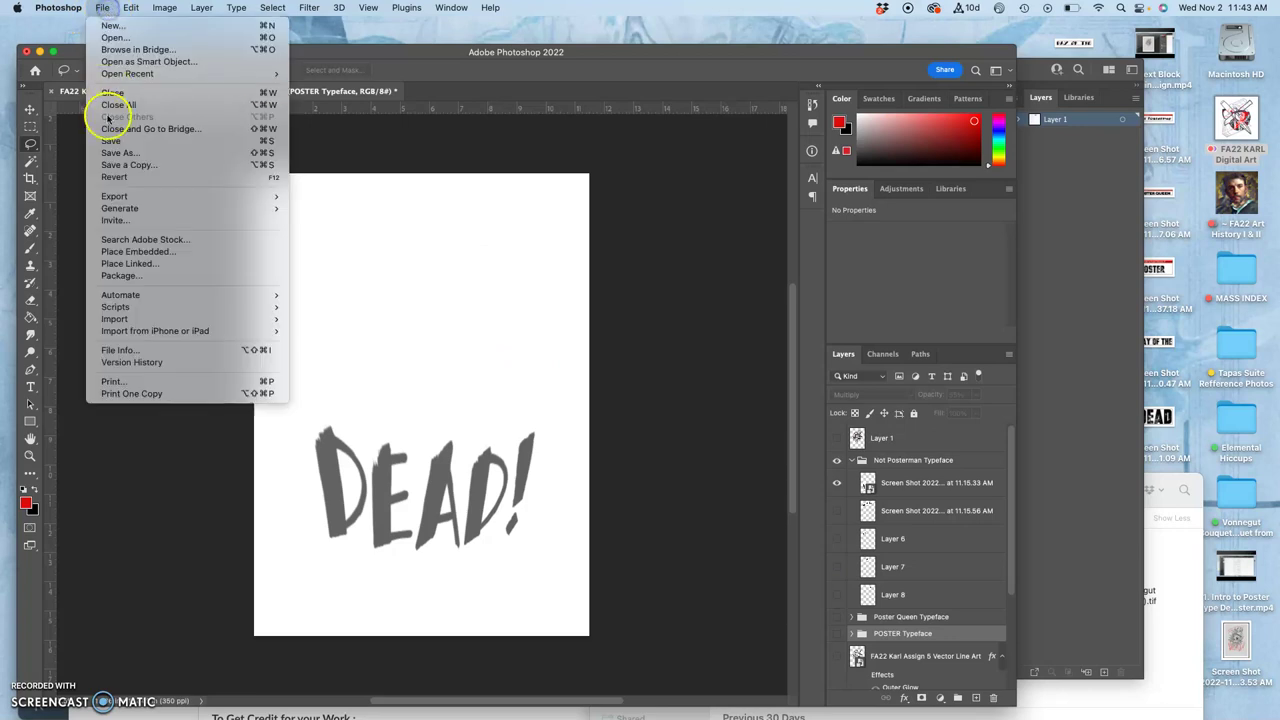
click(111, 155)
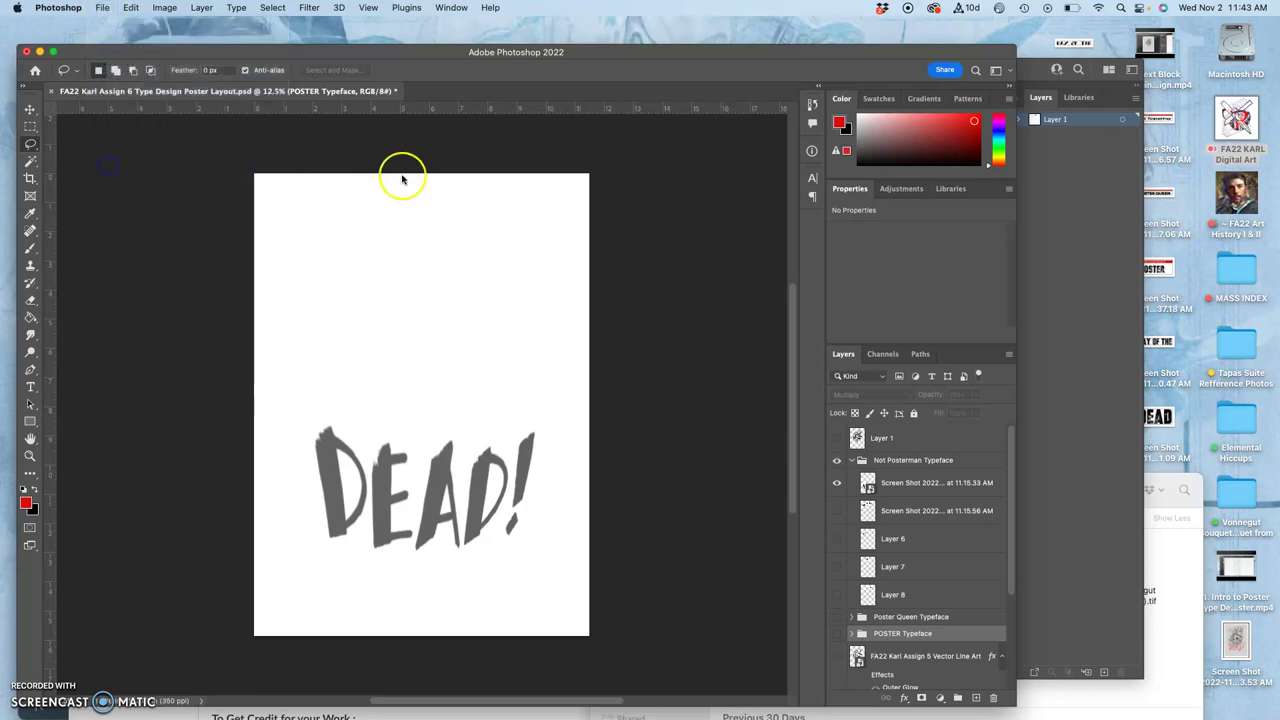
click(731, 157)
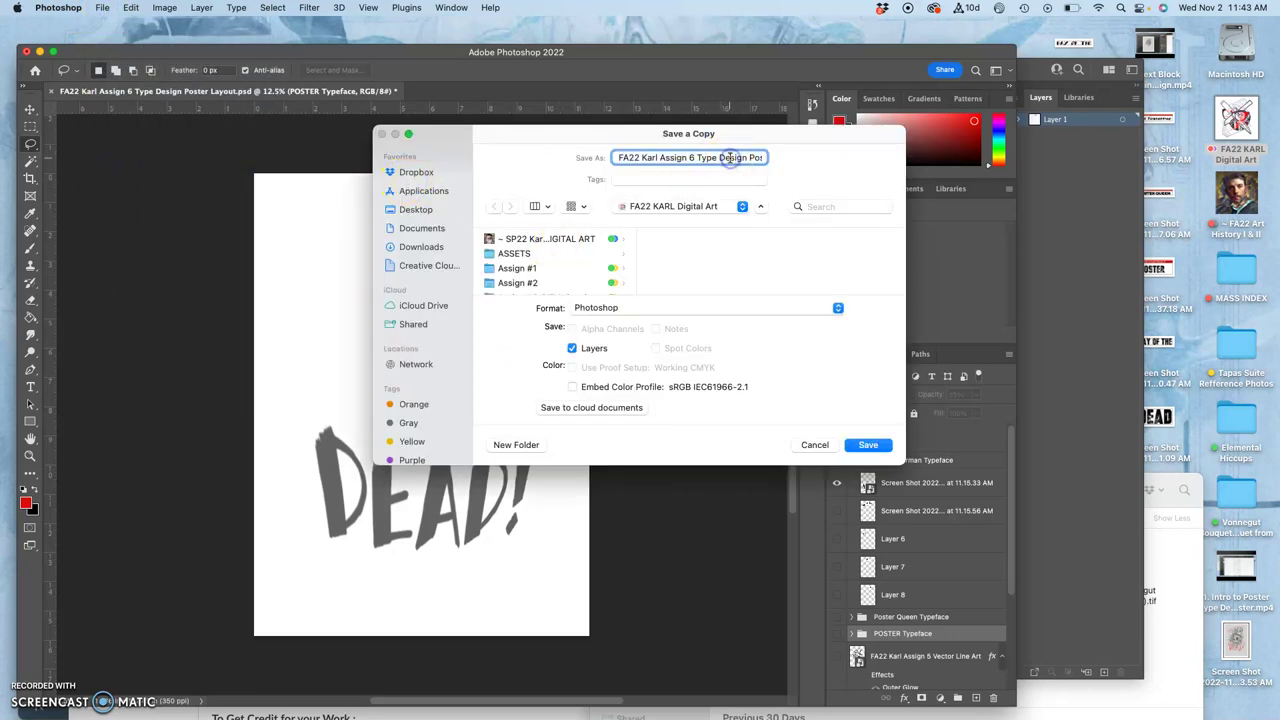
drag(735, 157, 793, 155)
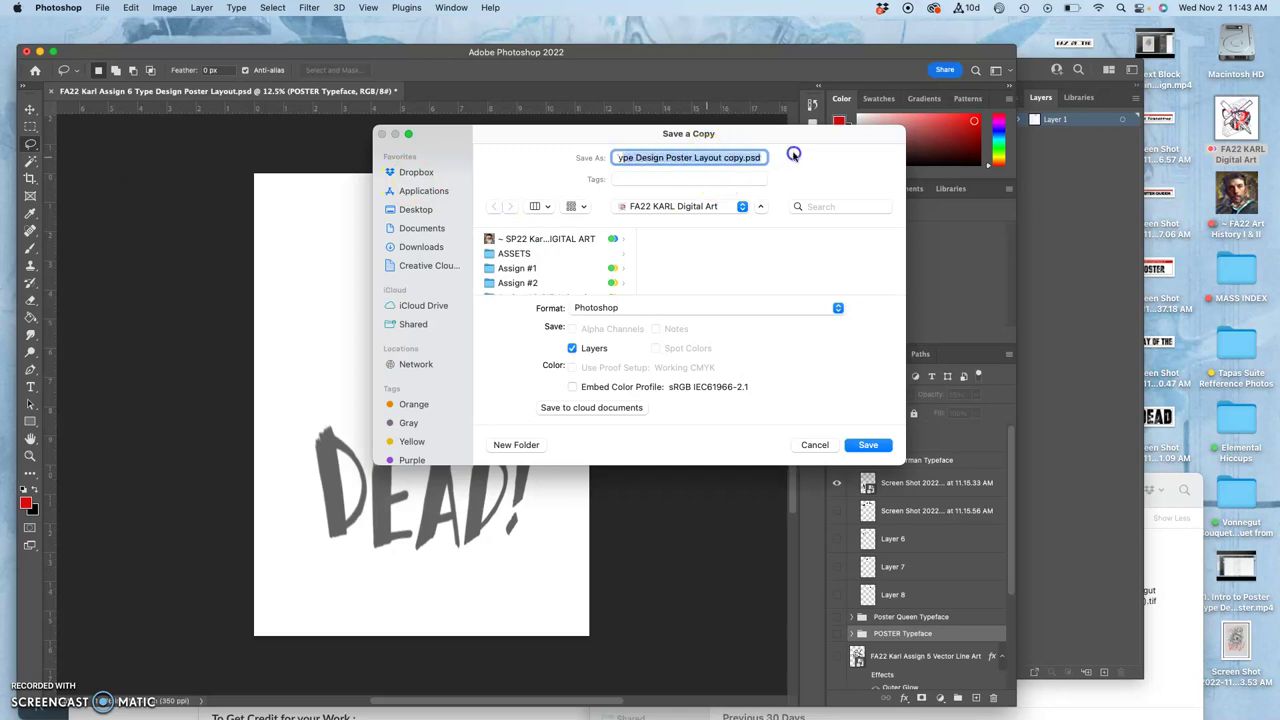
click(743, 158)
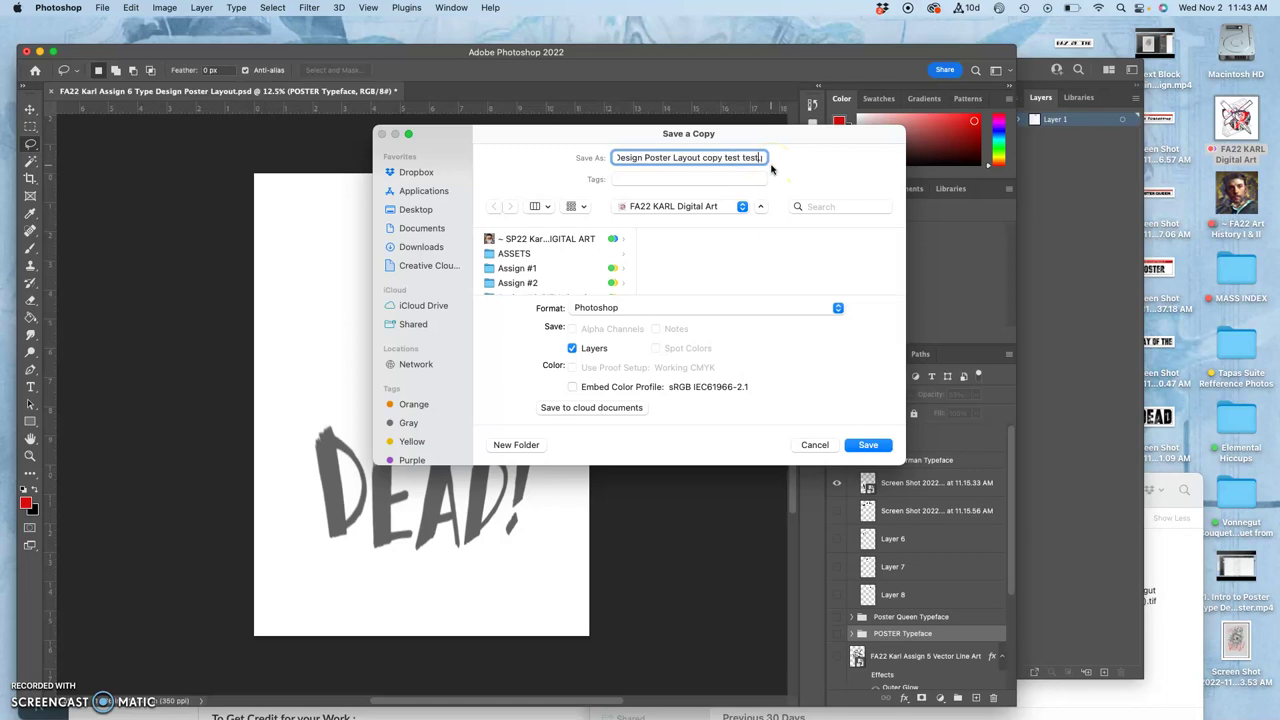
click(650, 309)
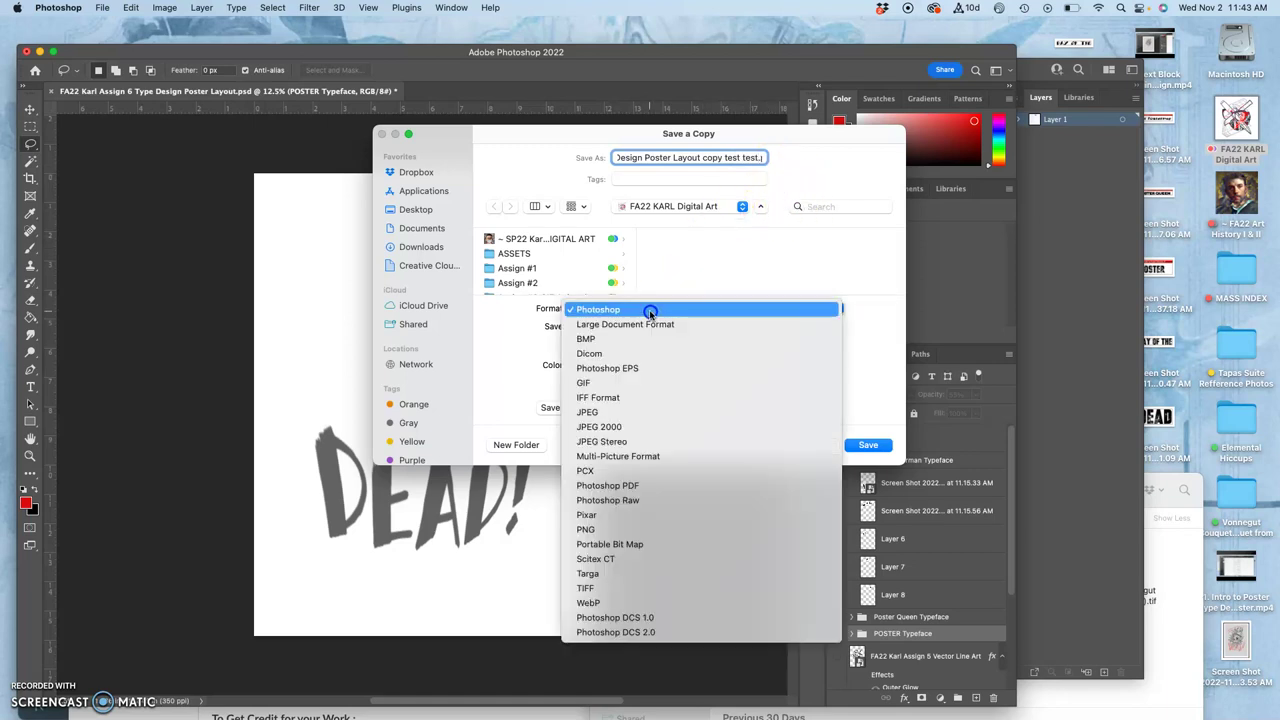
click(634, 411)
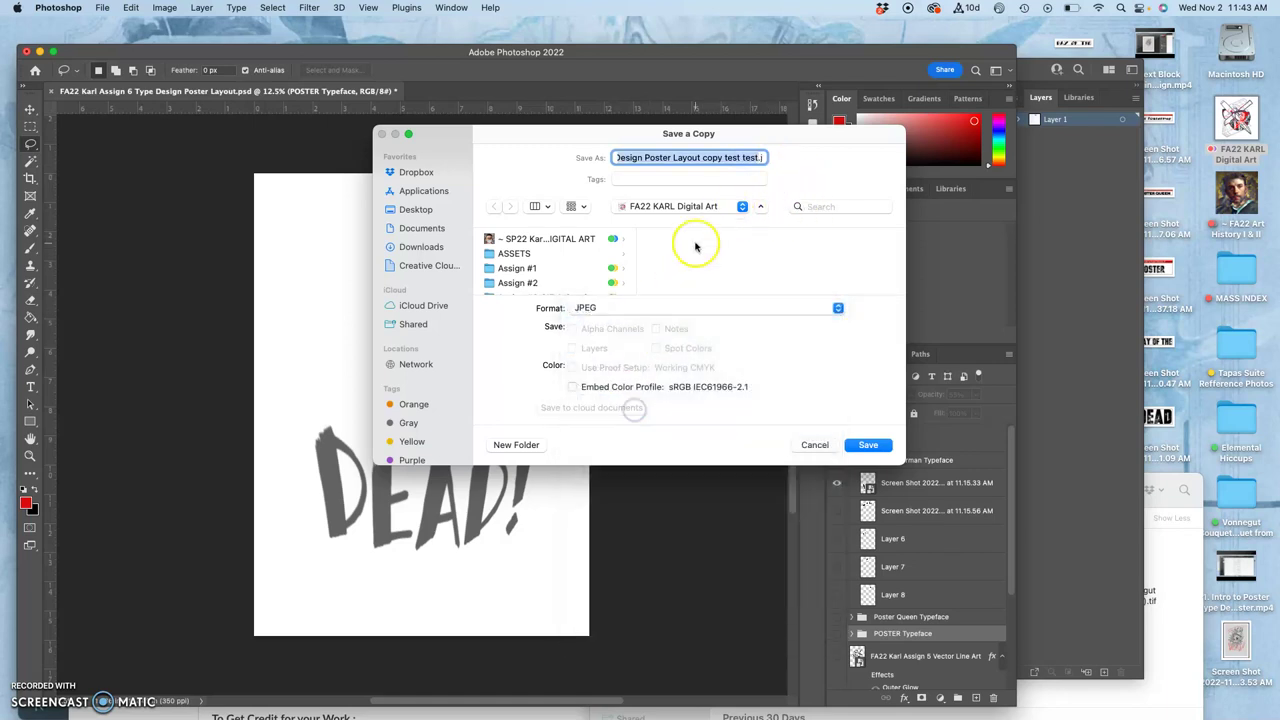
Save the JPEG copy into Assign #6 Poster Layout at quality 12, then uncover Illustrator
scroll(548, 262, down, 3)
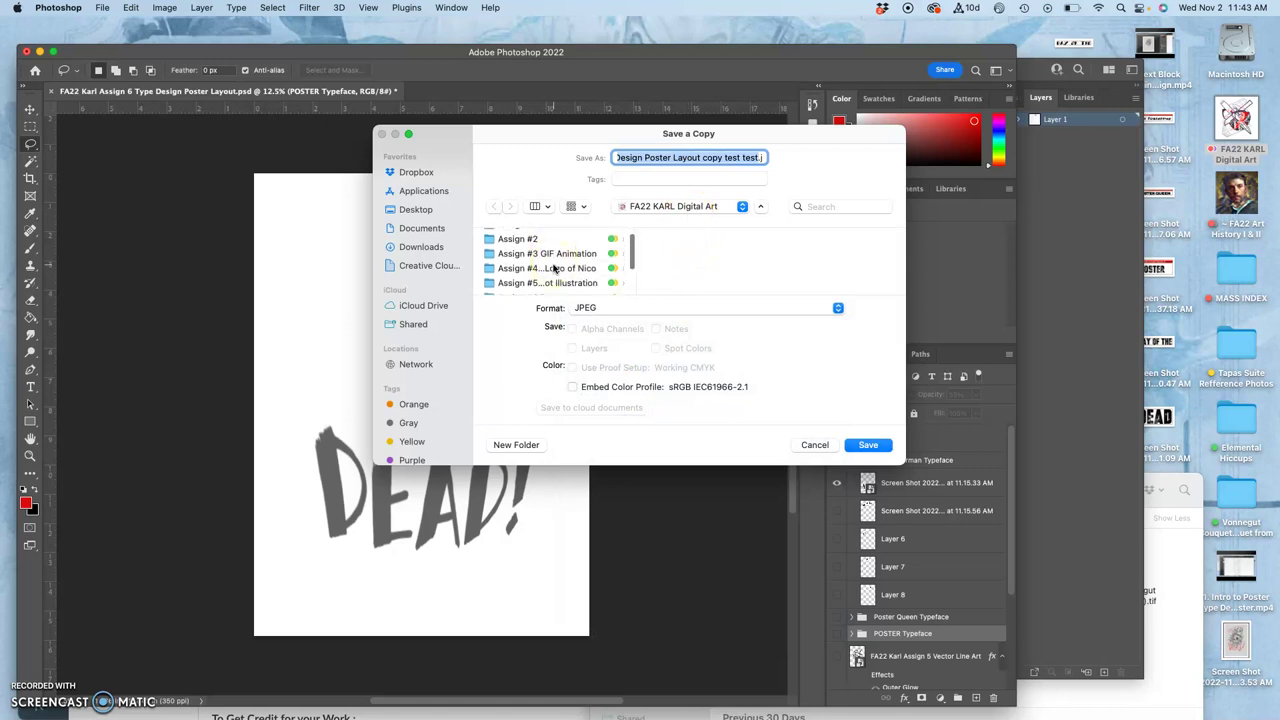
scroll(554, 268, down, 1)
click(550, 268)
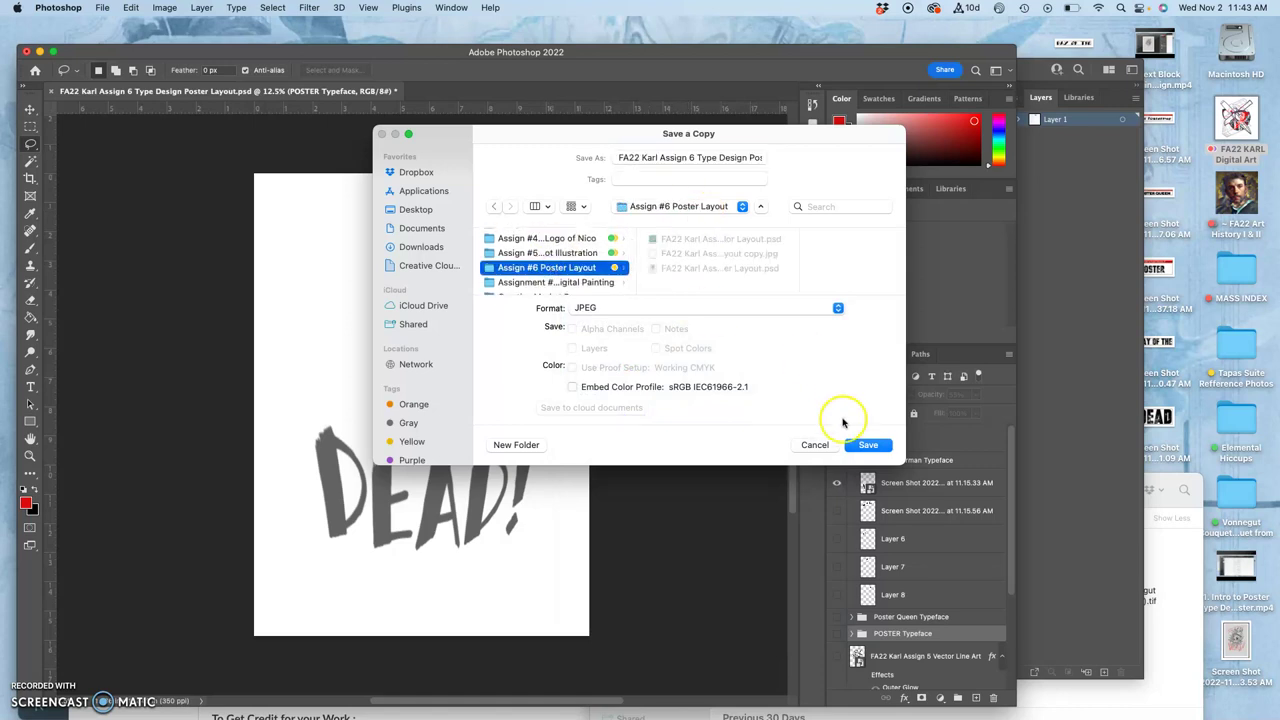
click(868, 447)
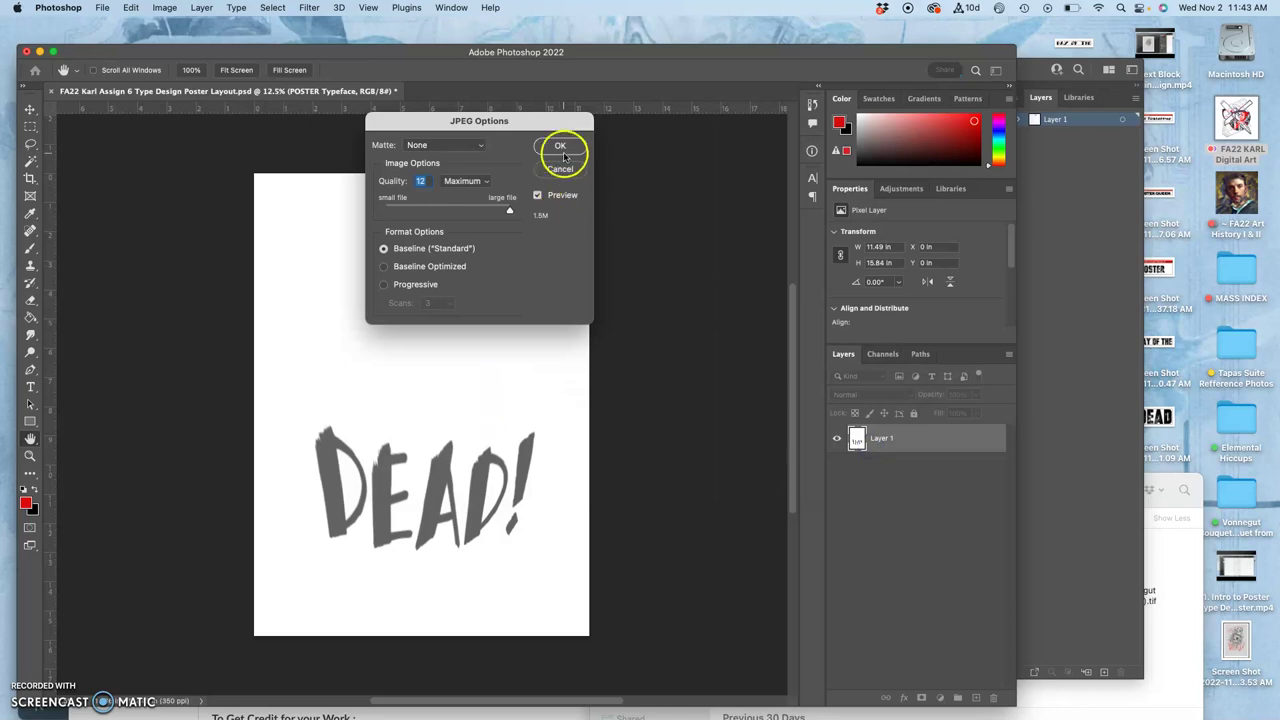
click(560, 143)
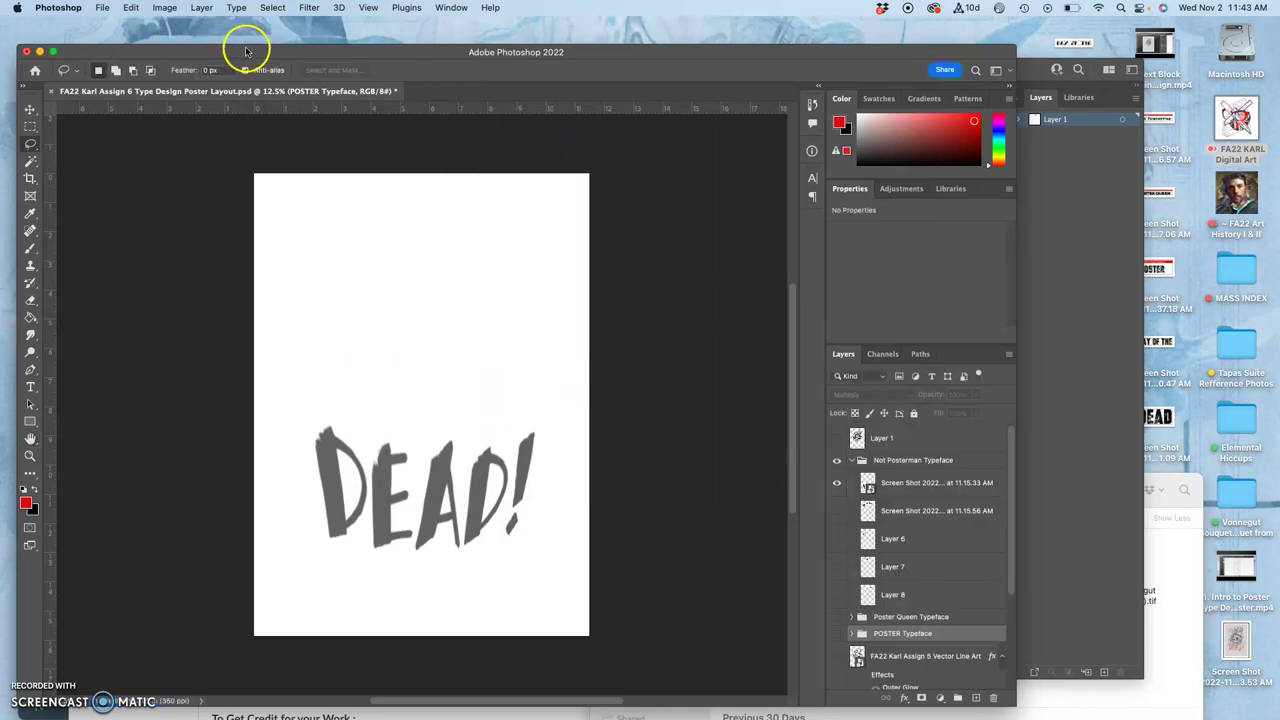
drag(245, 45, 245, 86)
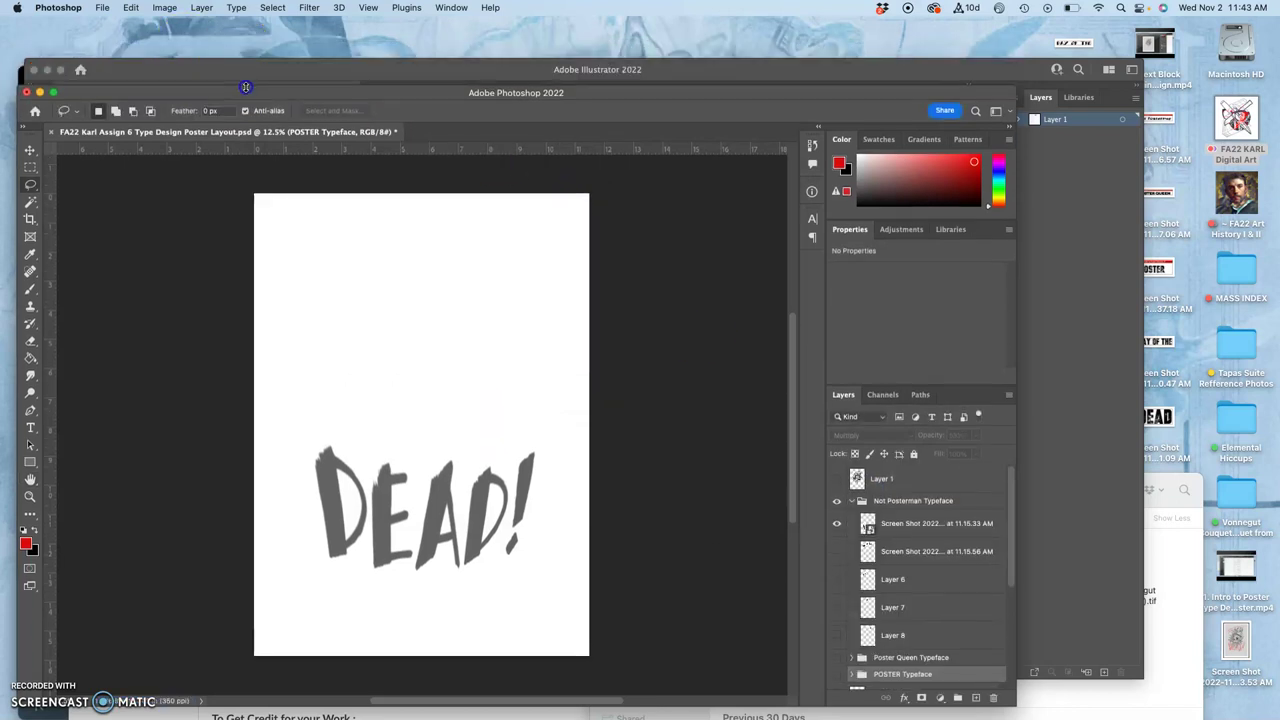
Close the Photoshop poster document without saving, then close the Home window
click(52, 133)
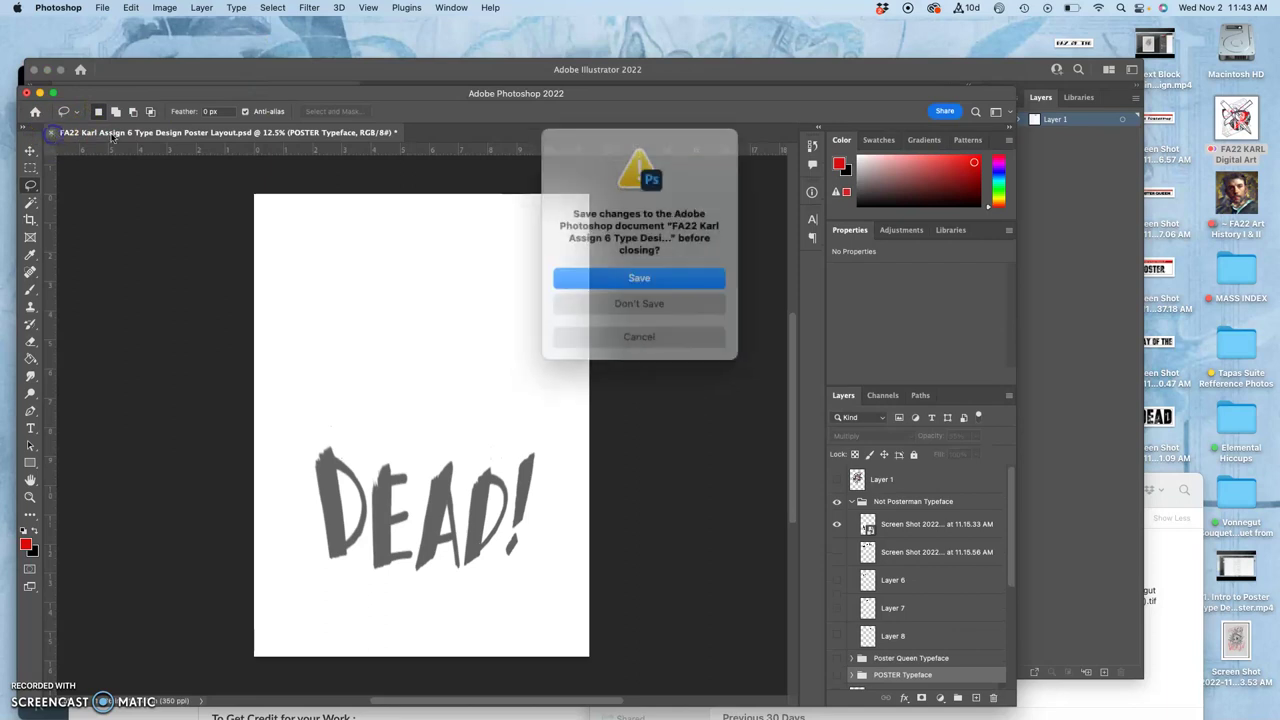
click(585, 295)
click(26, 93)
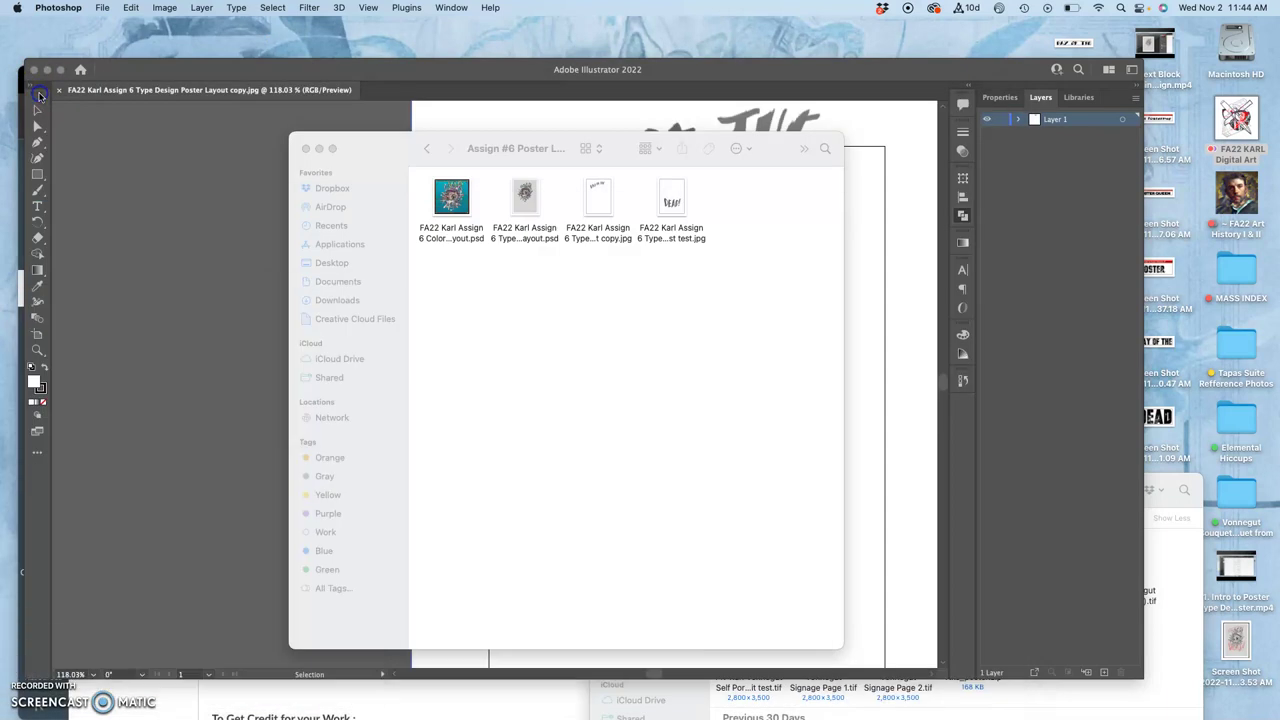
Open the DEAD! JPEG 'copy test test.jpg' from Finder in Adobe Illustrator 2022
right_click(670, 207)
mouse_move(695, 229)
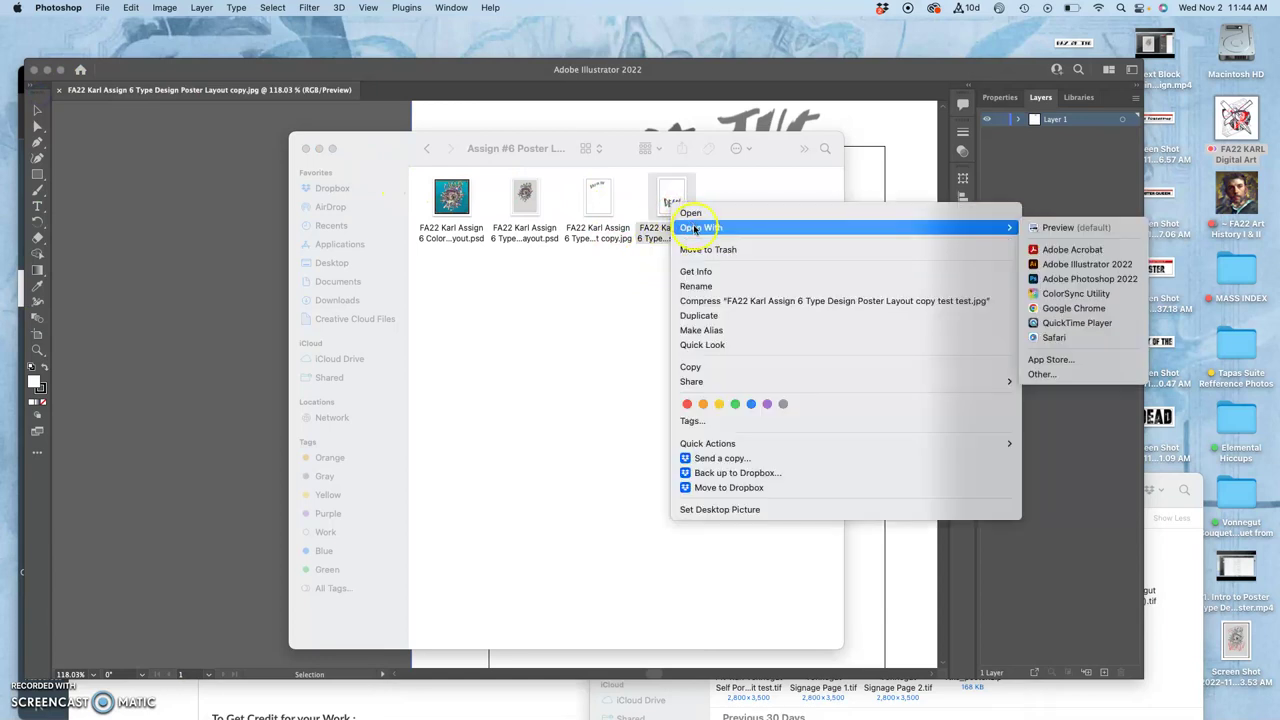
click(1060, 264)
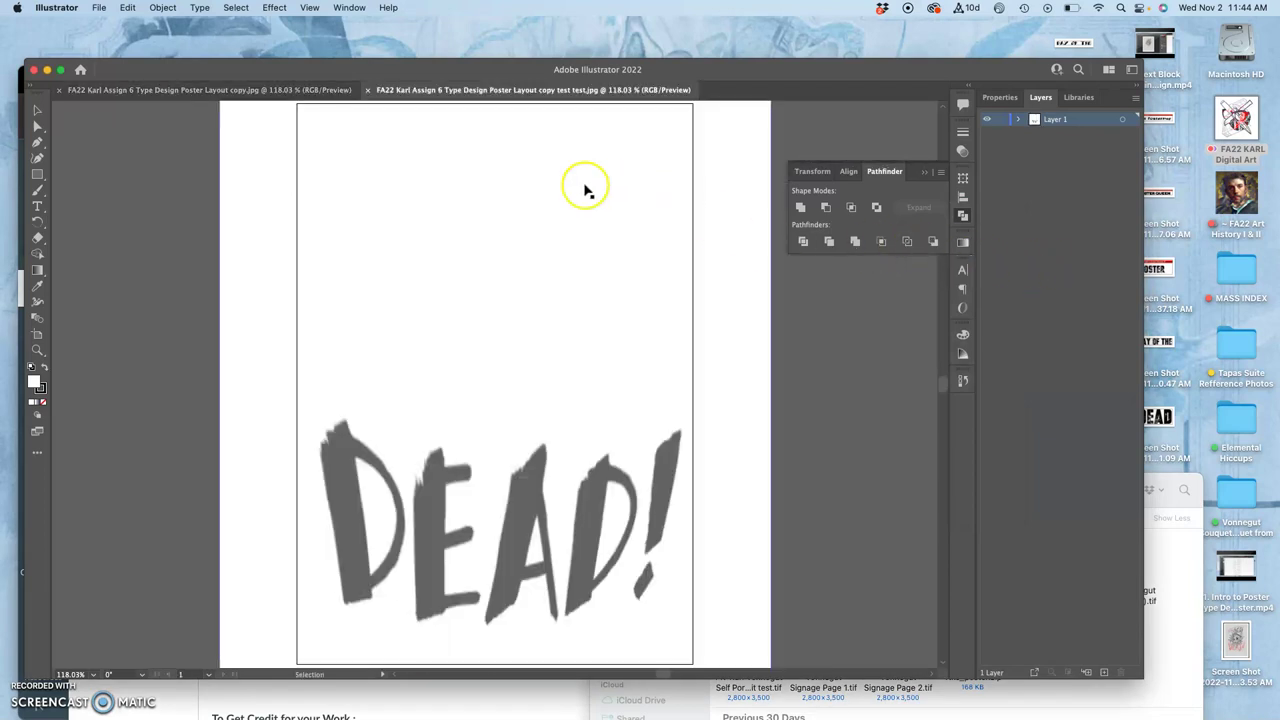
Trace the DAY OF THE image with the Black and White Logo preset
click(300, 91)
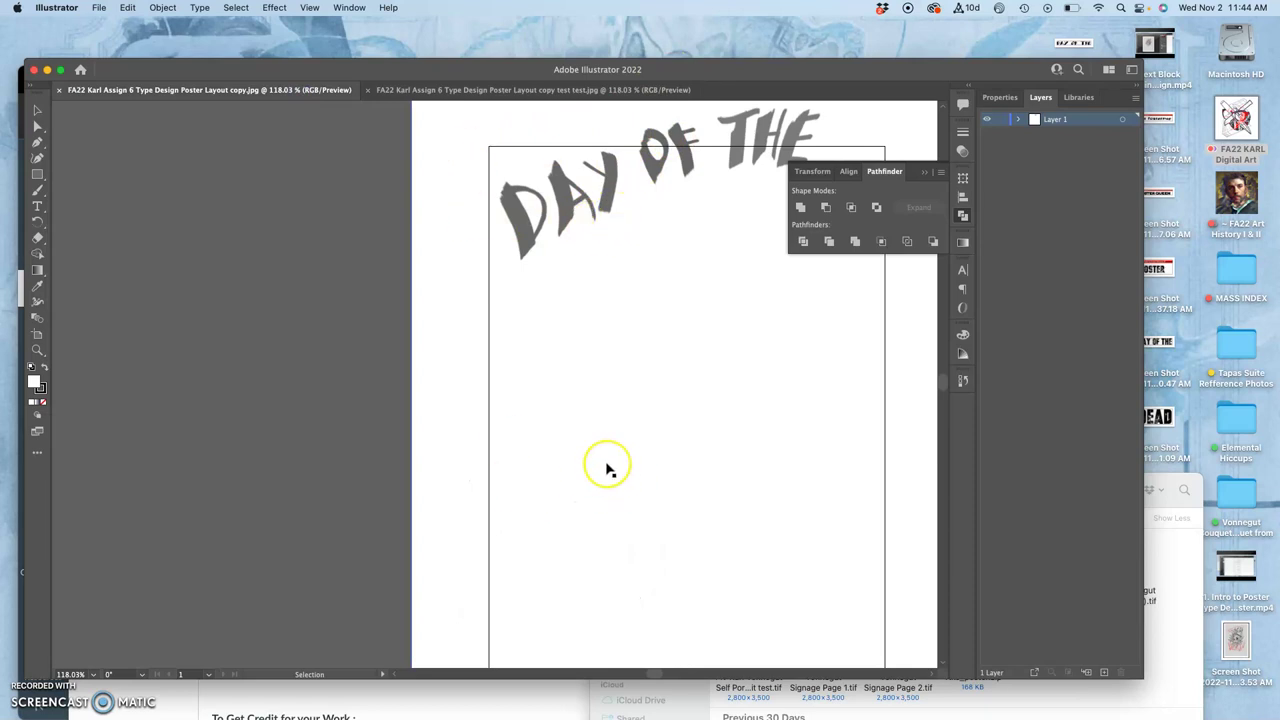
scroll(606, 466, right, 5)
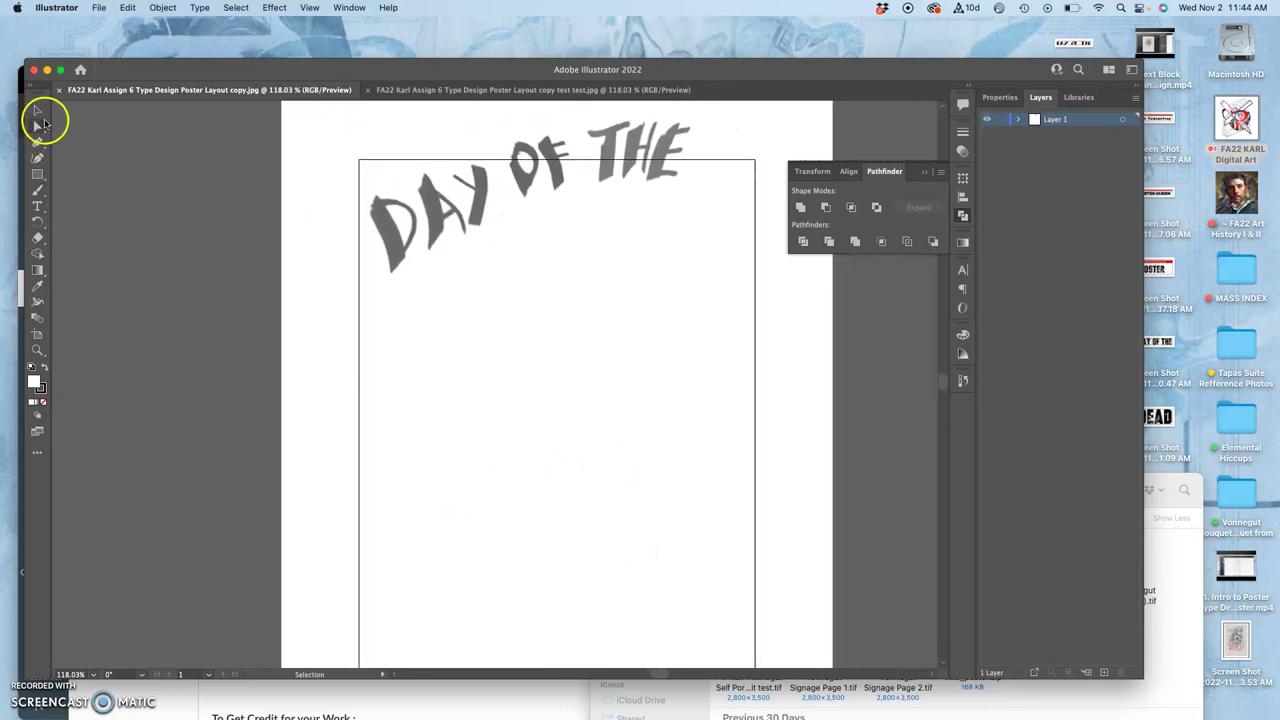
click(38, 112)
click(478, 201)
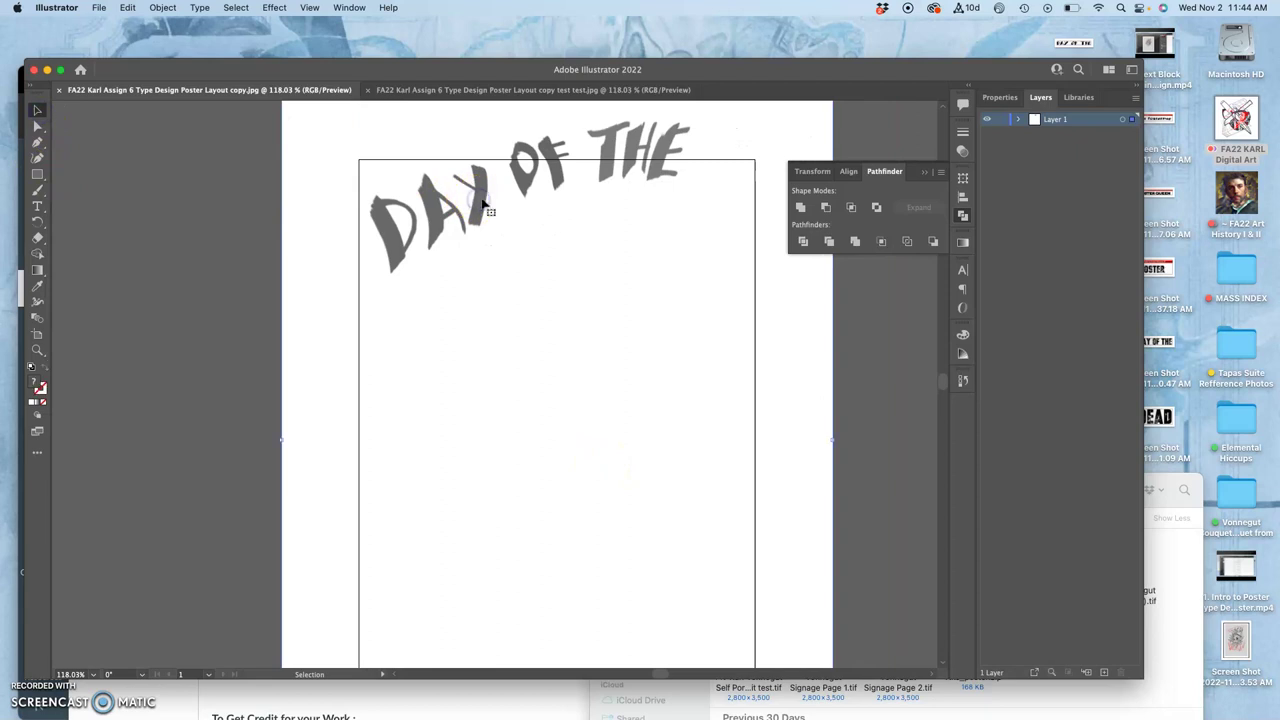
scroll(493, 213, right, 3)
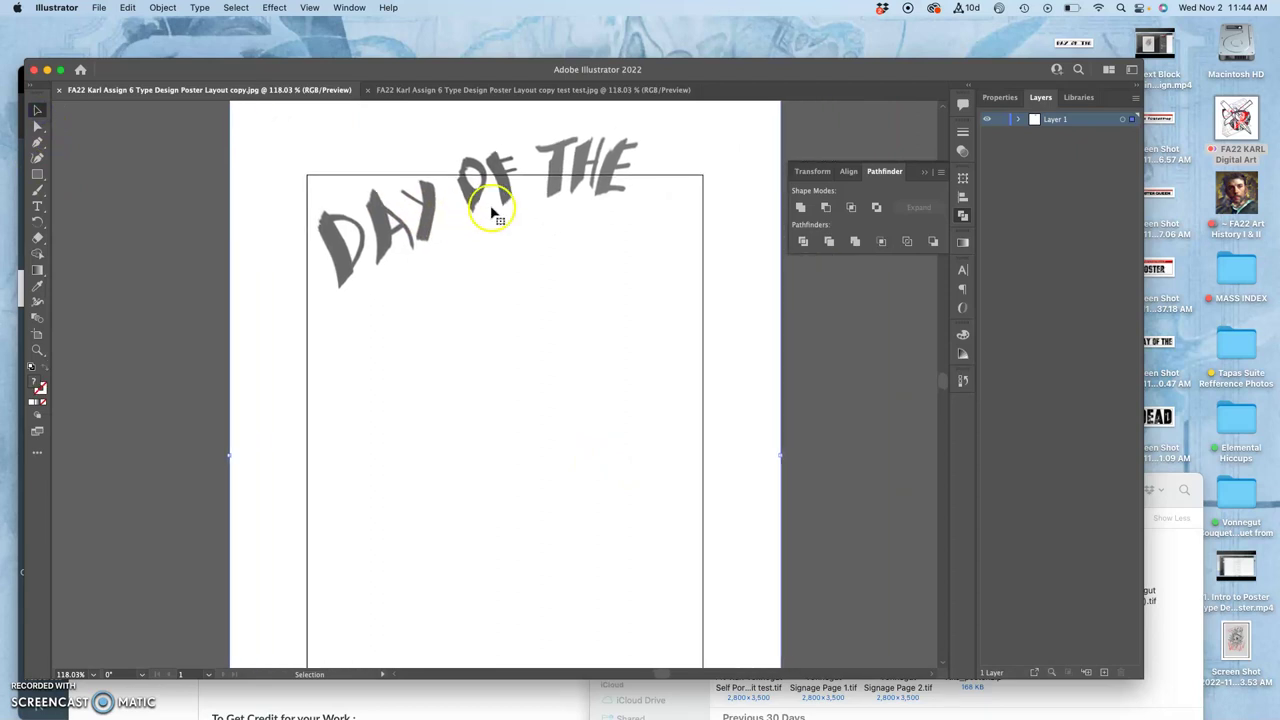
click(999, 97)
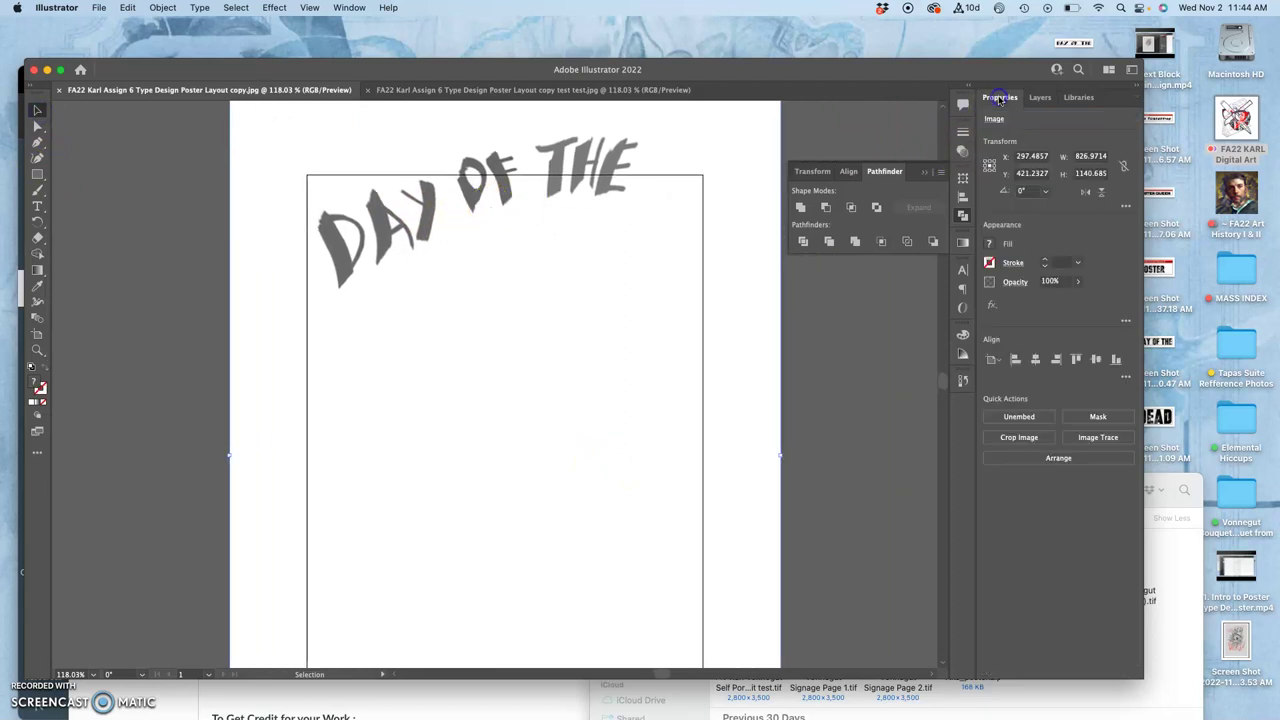
click(1097, 438)
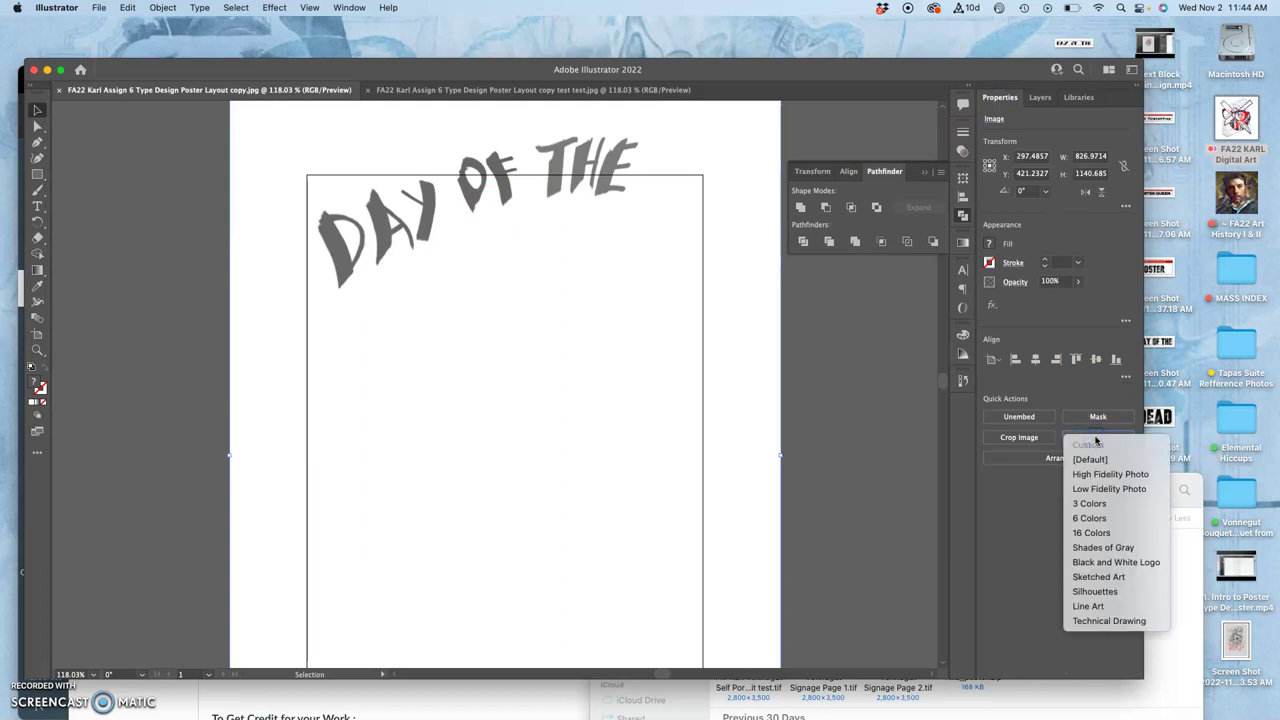
click(1110, 564)
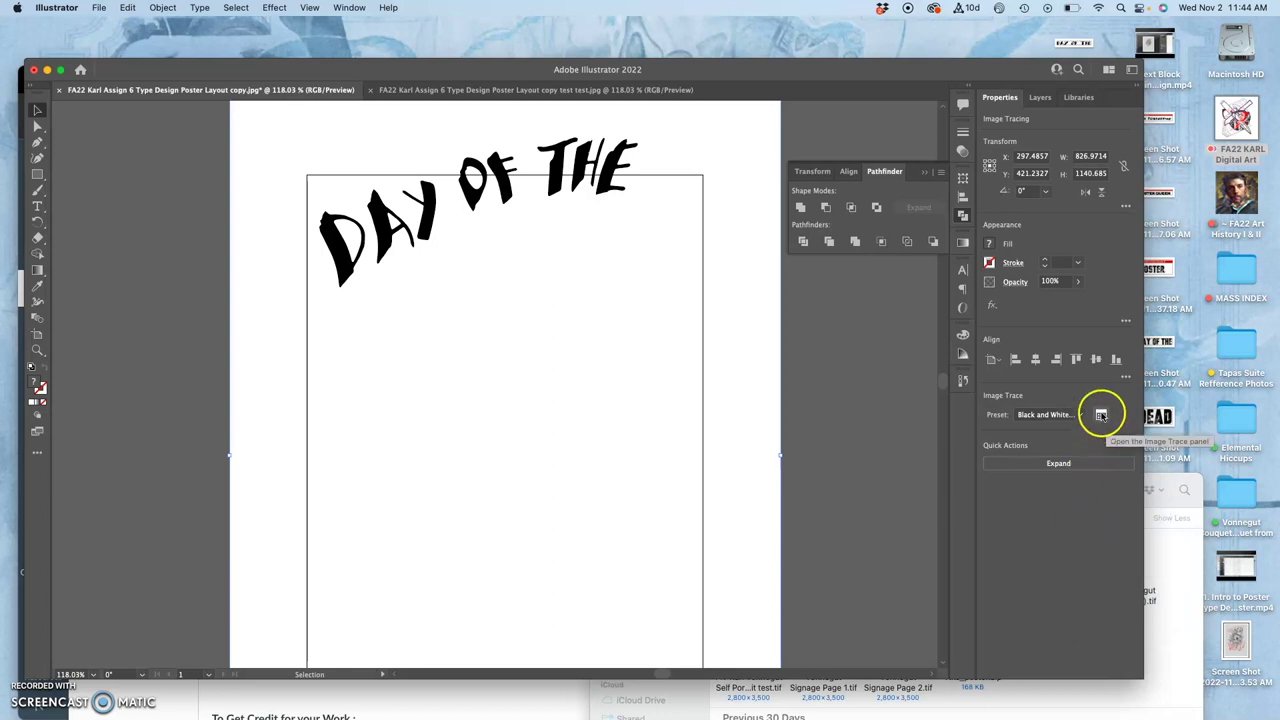
Turn on Ignore White in the Image Trace panel, then select the DEAD! image
click(1102, 416)
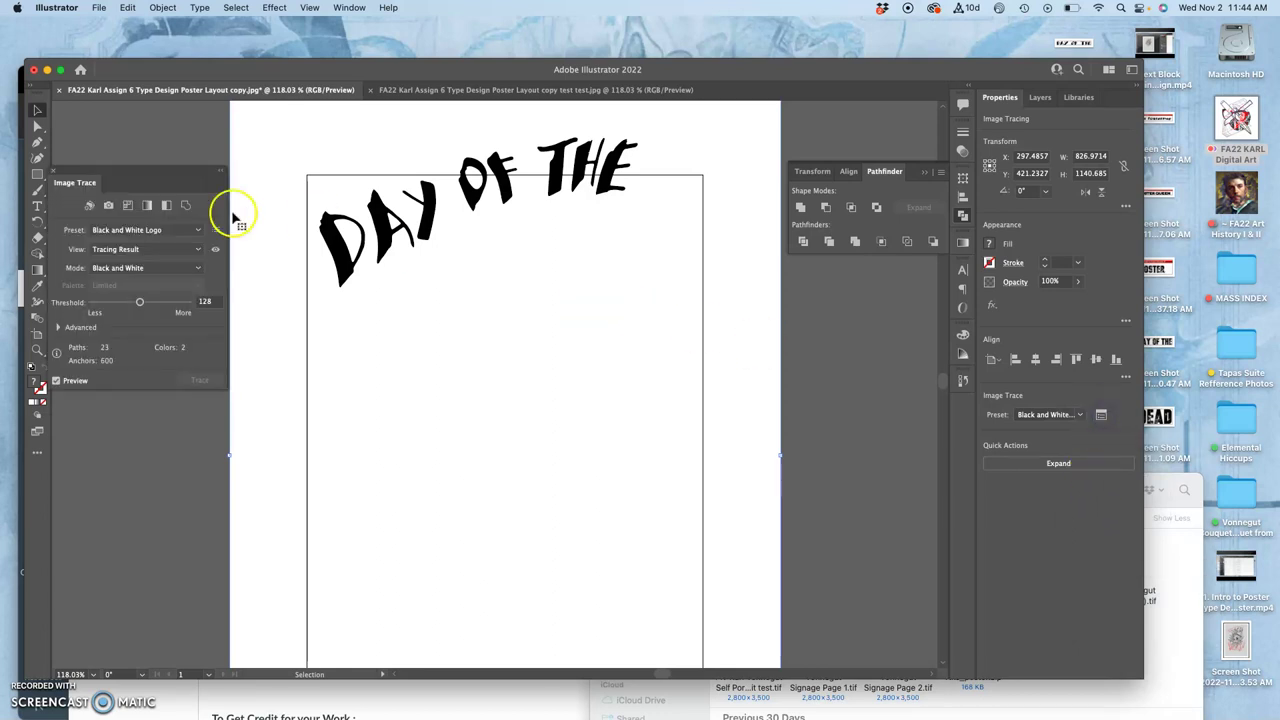
click(58, 327)
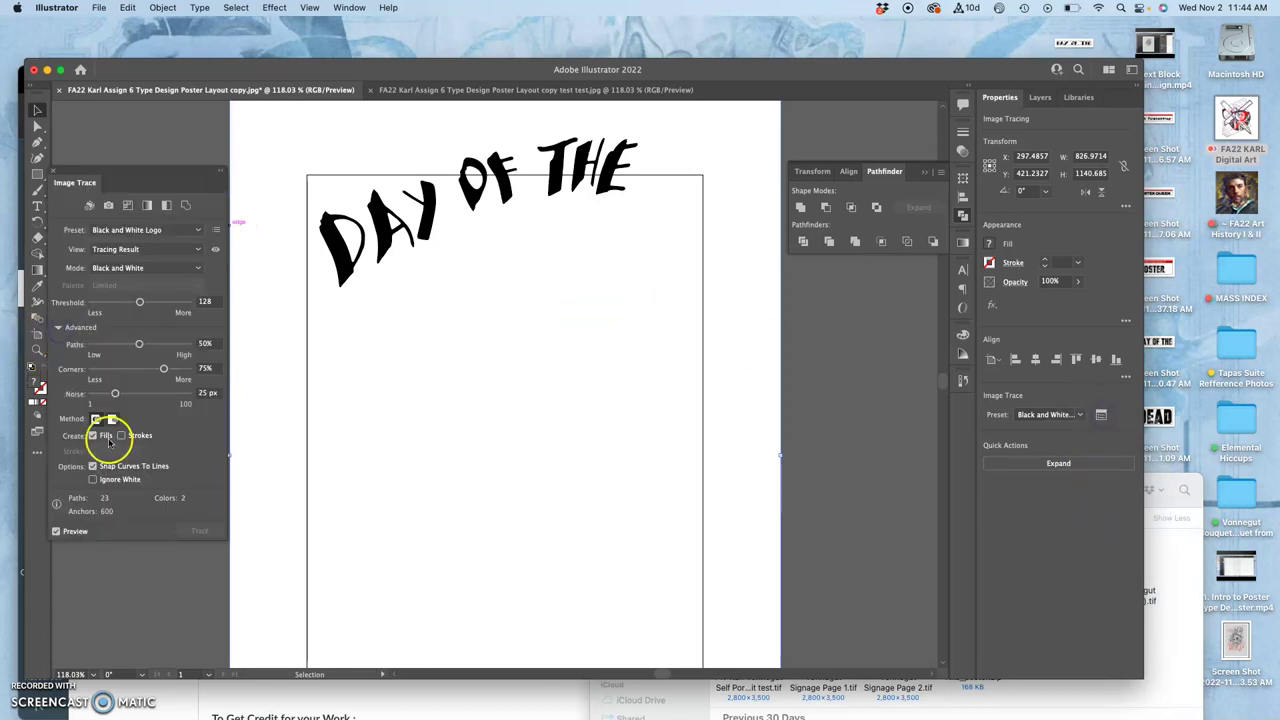
click(92, 479)
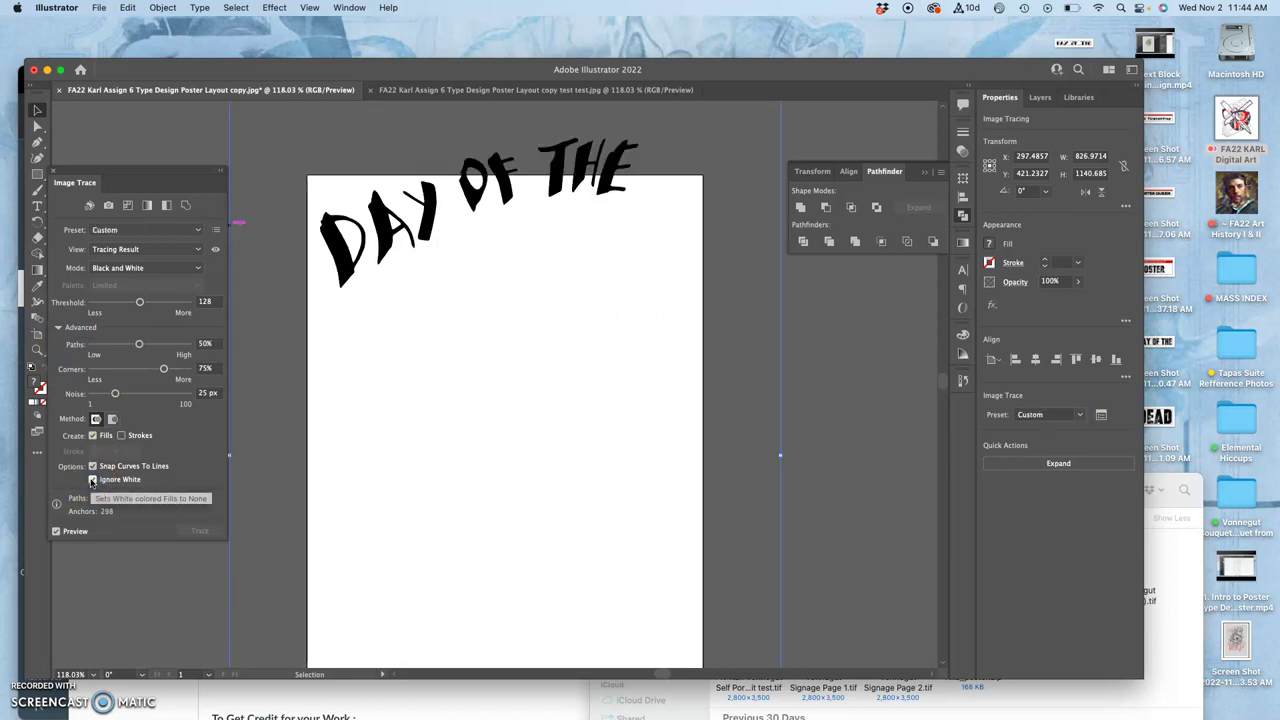
click(418, 92)
click(514, 355)
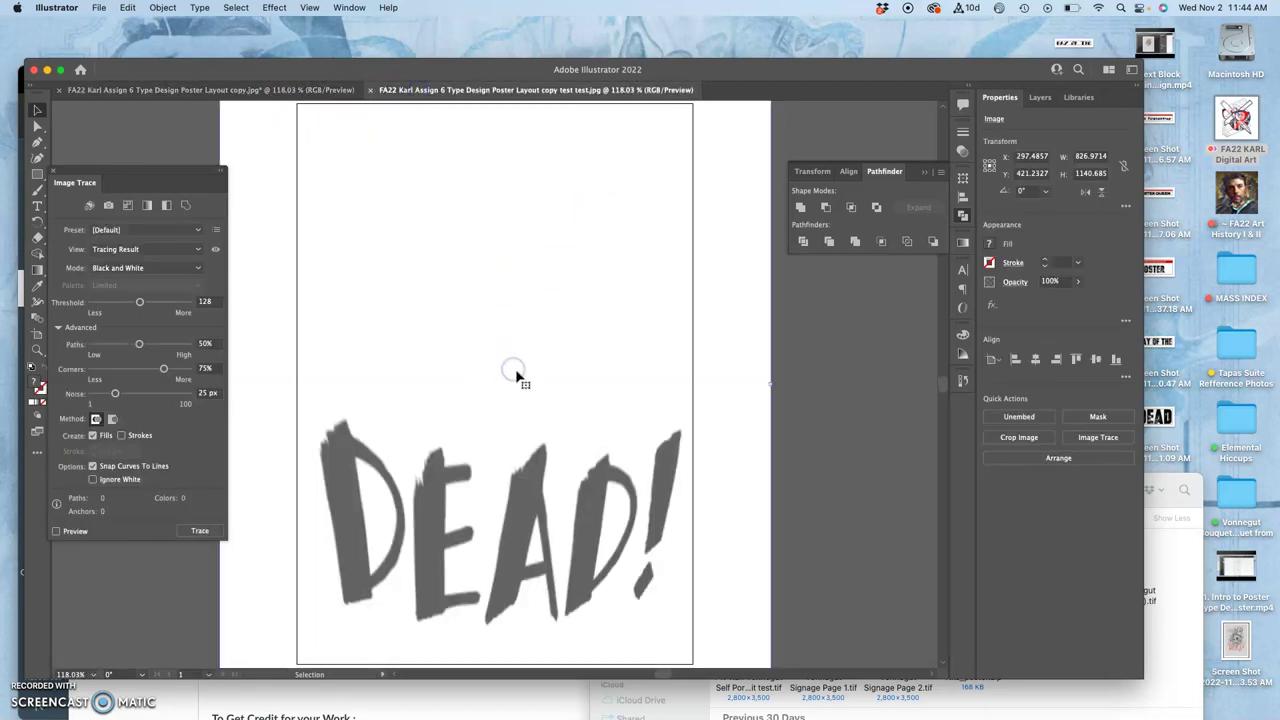
Trace DEAD! as a Black and White Logo, ignoring white and lowering the noise
click(1086, 439)
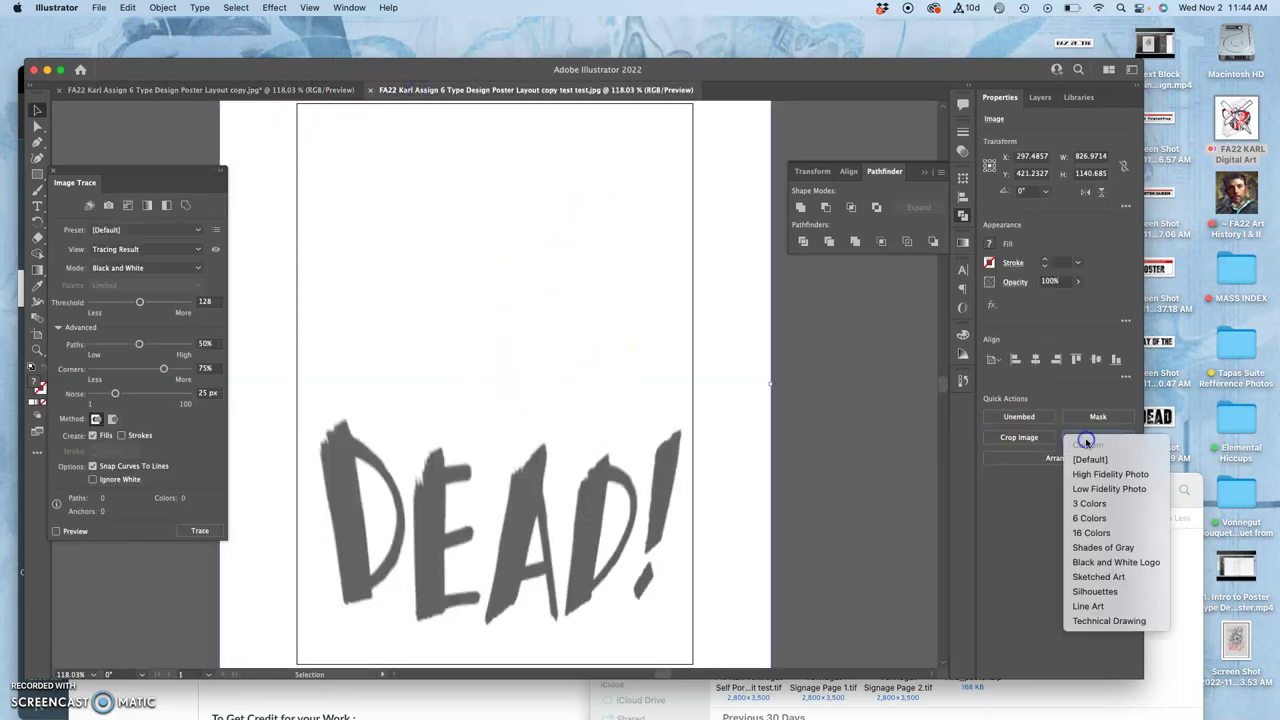
click(1090, 563)
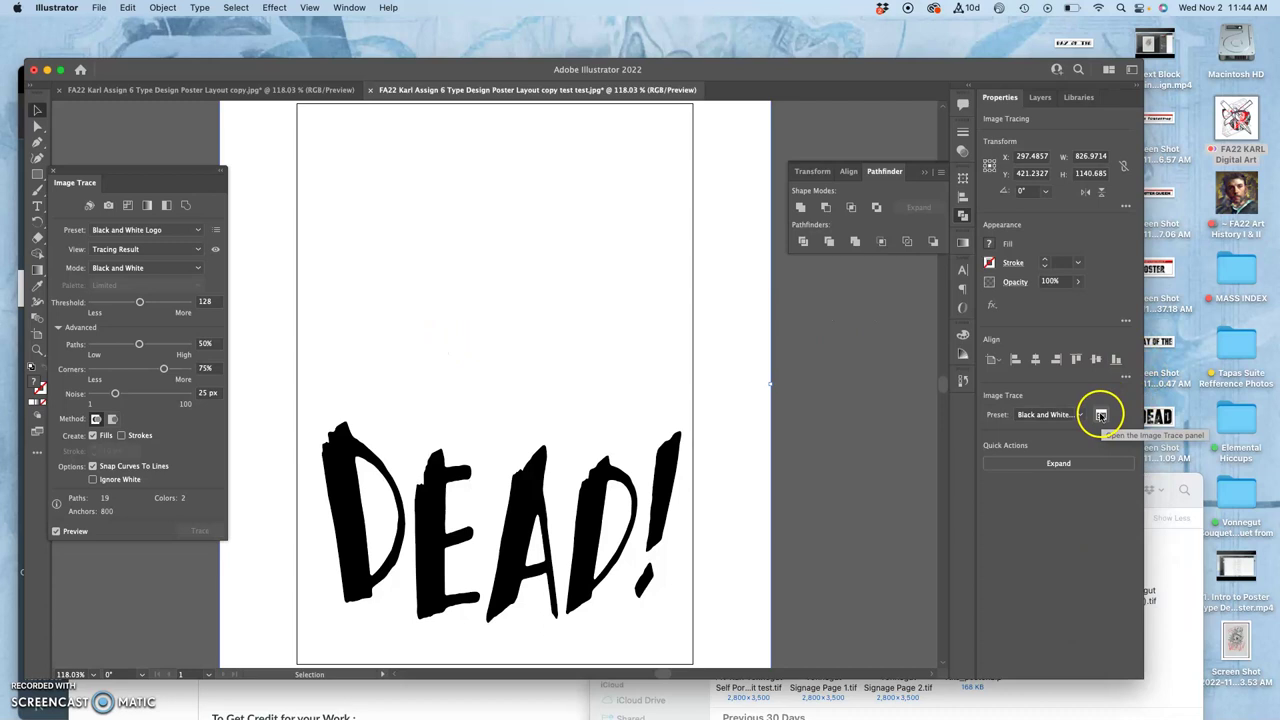
click(58, 328)
click(58, 330)
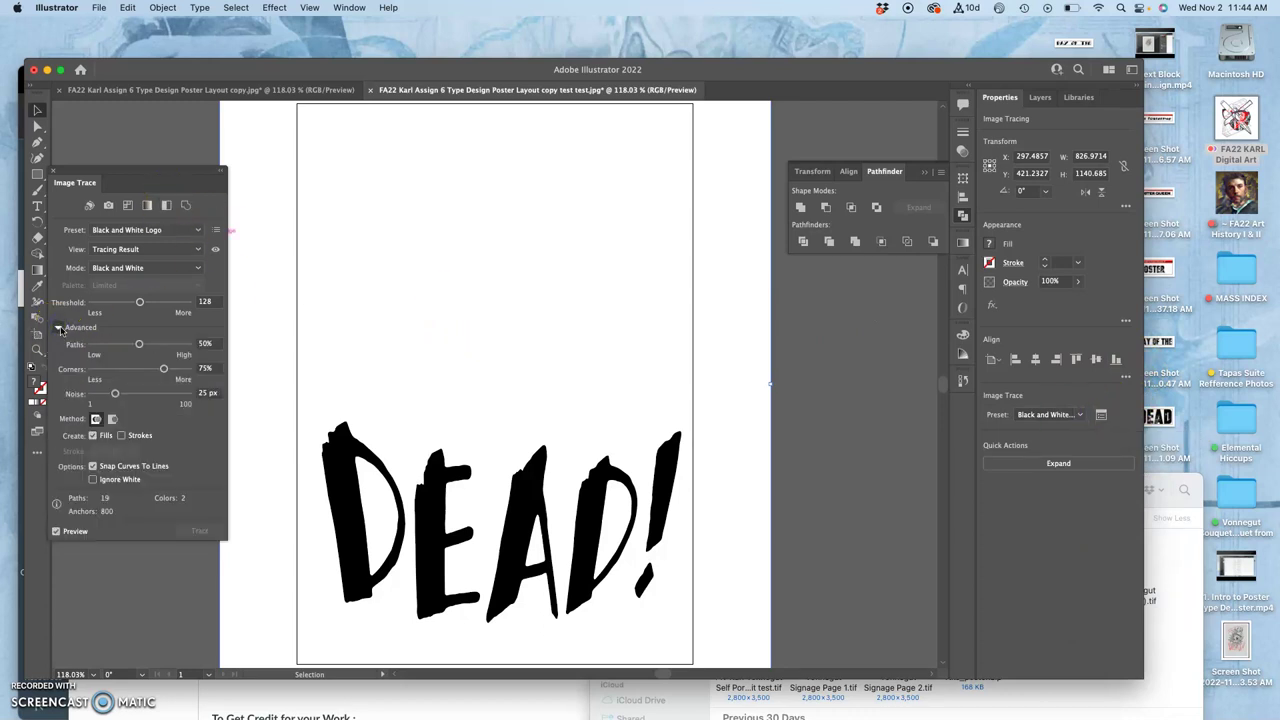
click(92, 480)
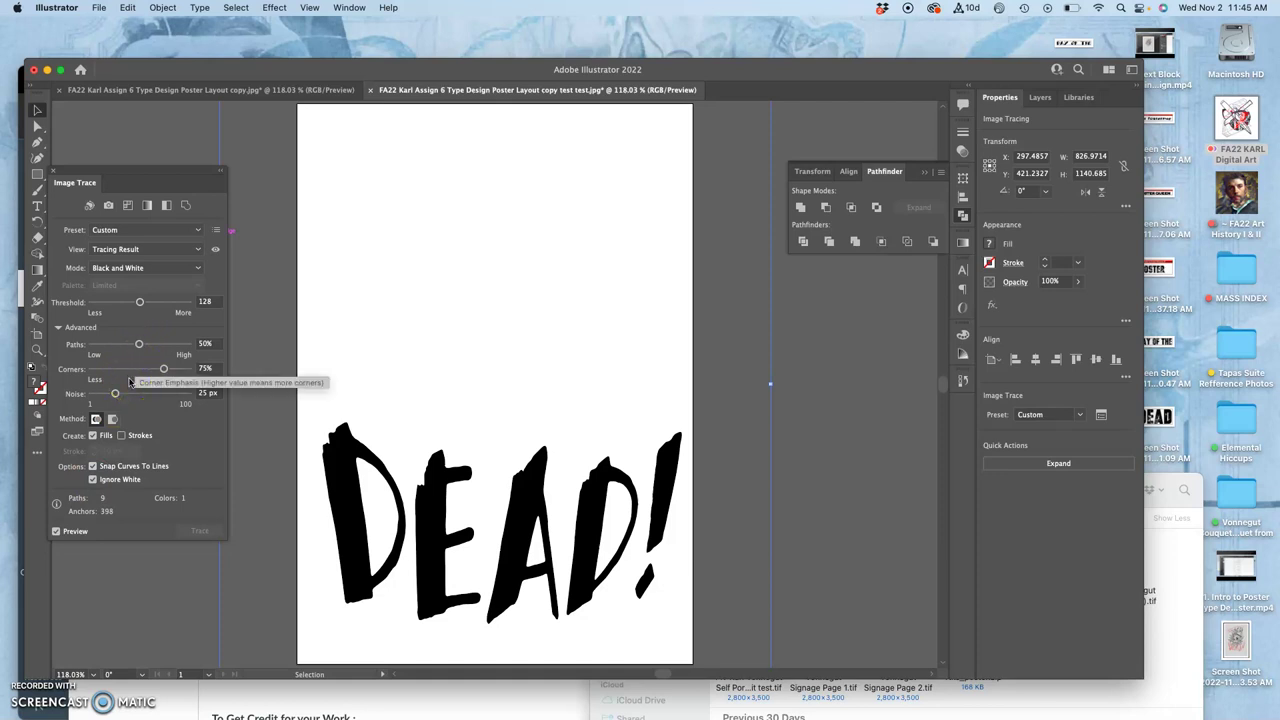
drag(115, 393, 95, 394)
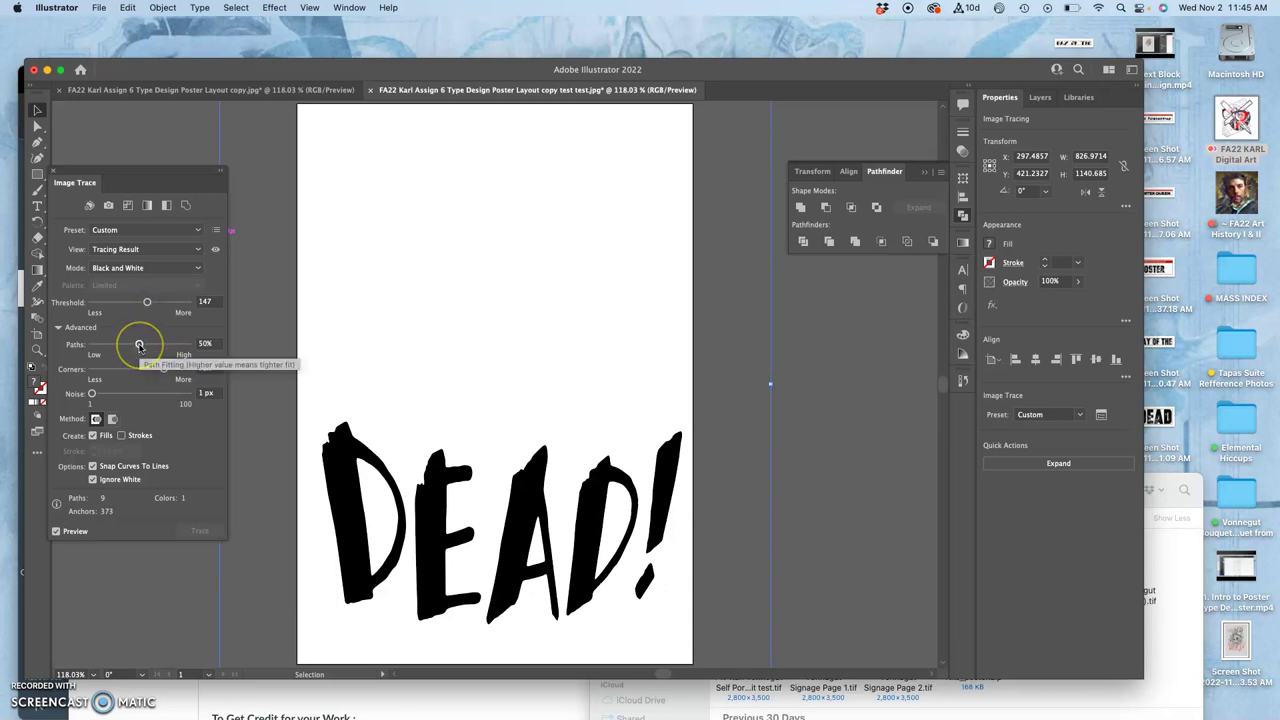
Inspect the traced DEAD! letters up close, then expand the trace into editable paths
key(super+equal)
key(super+equal)
key(super+equal)
key(super+equal)
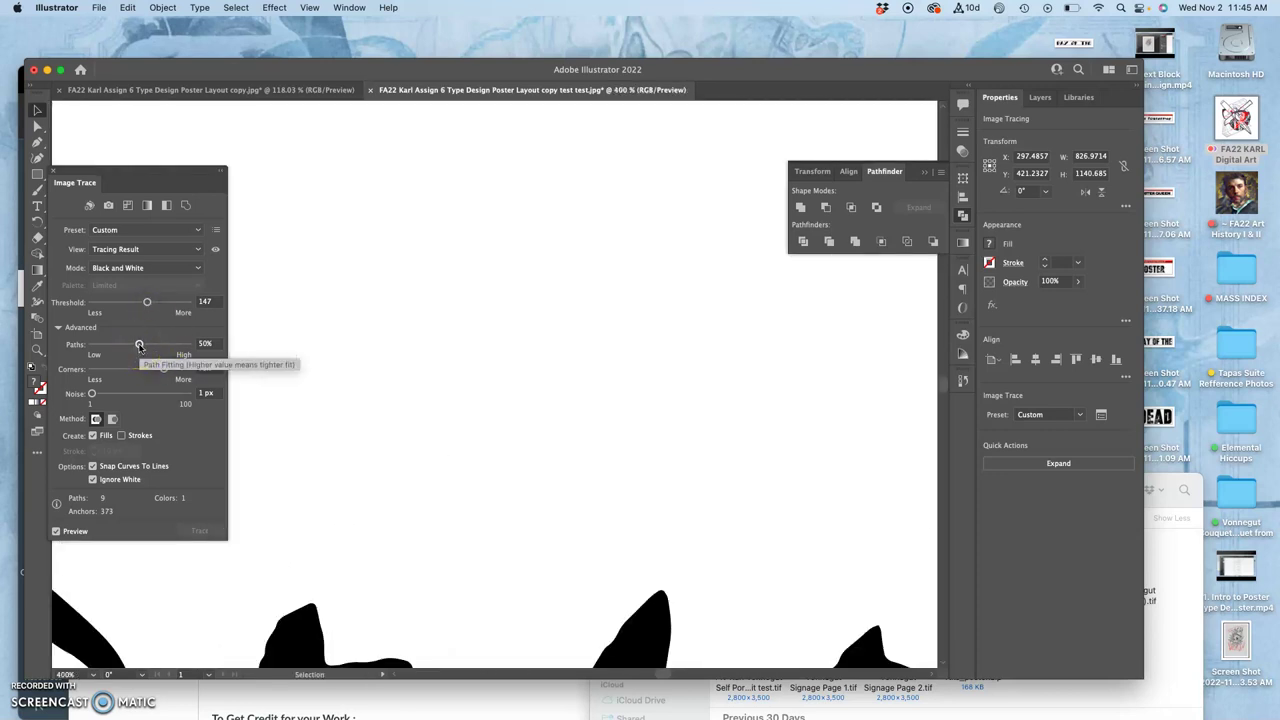
scroll(313, 543, down, 10)
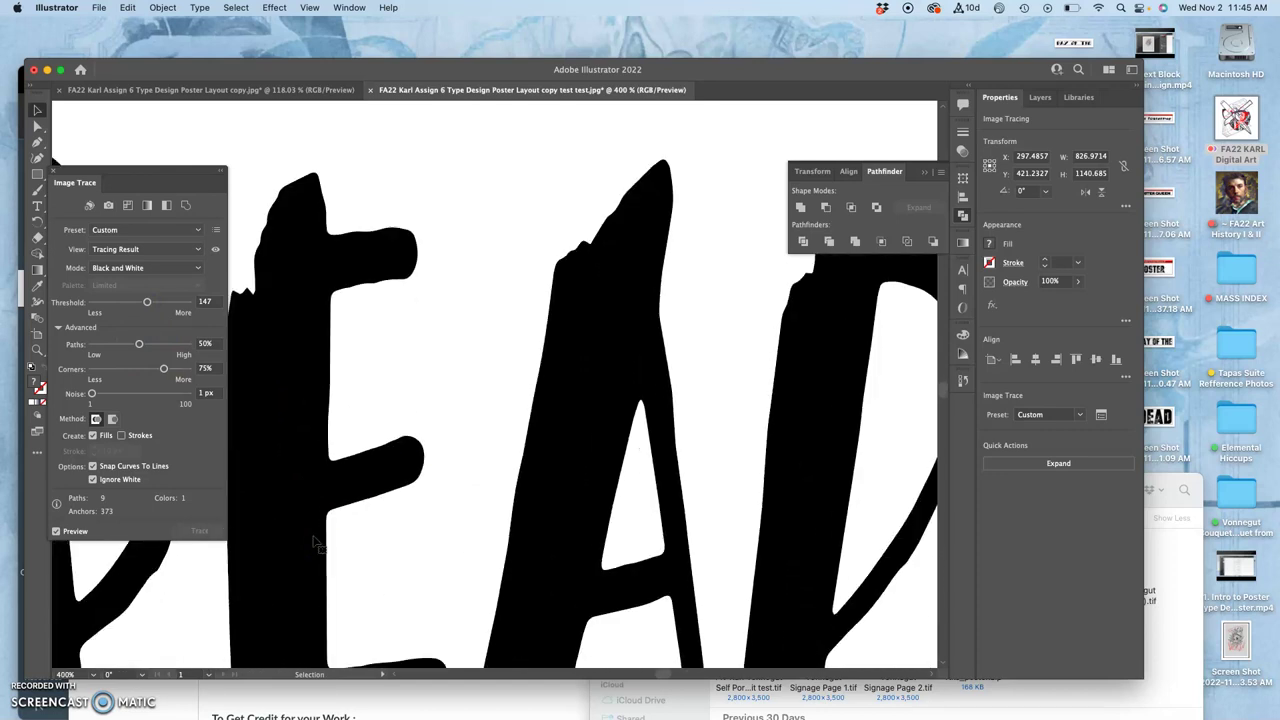
scroll(313, 543, right, 8)
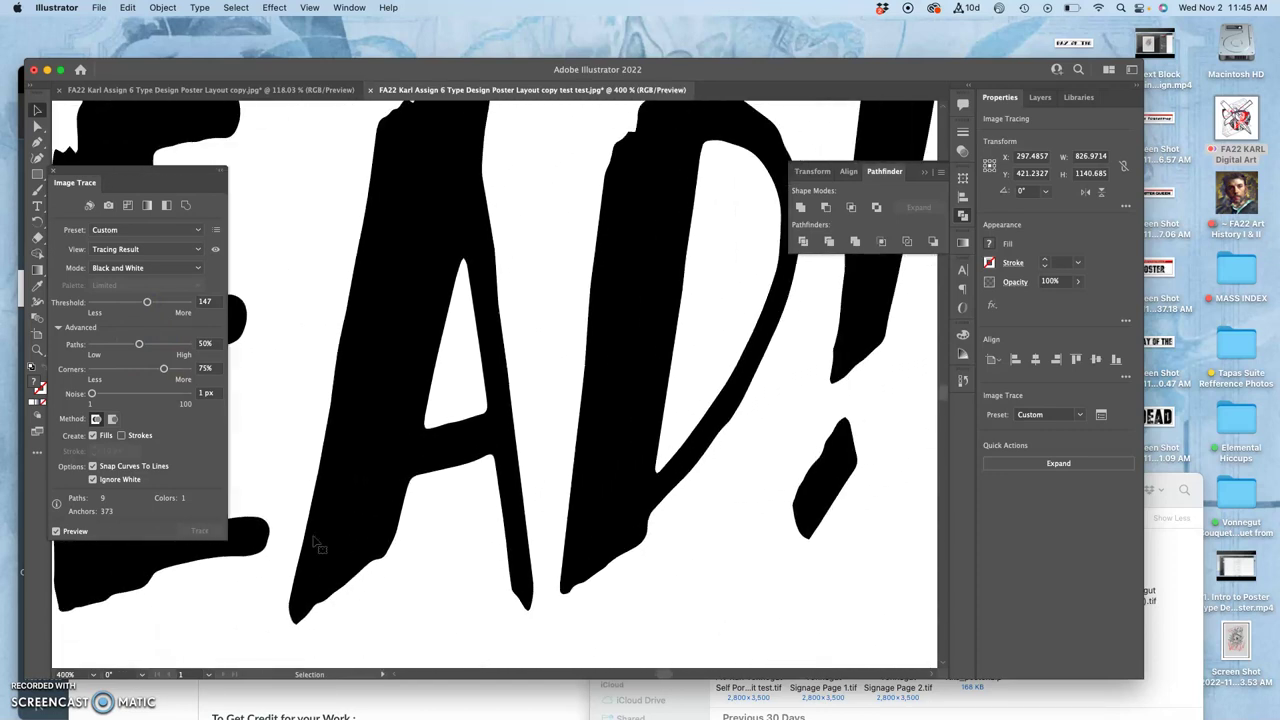
scroll(313, 543, up, 3)
scroll(313, 543, right, 1)
scroll(313, 543, down, 2)
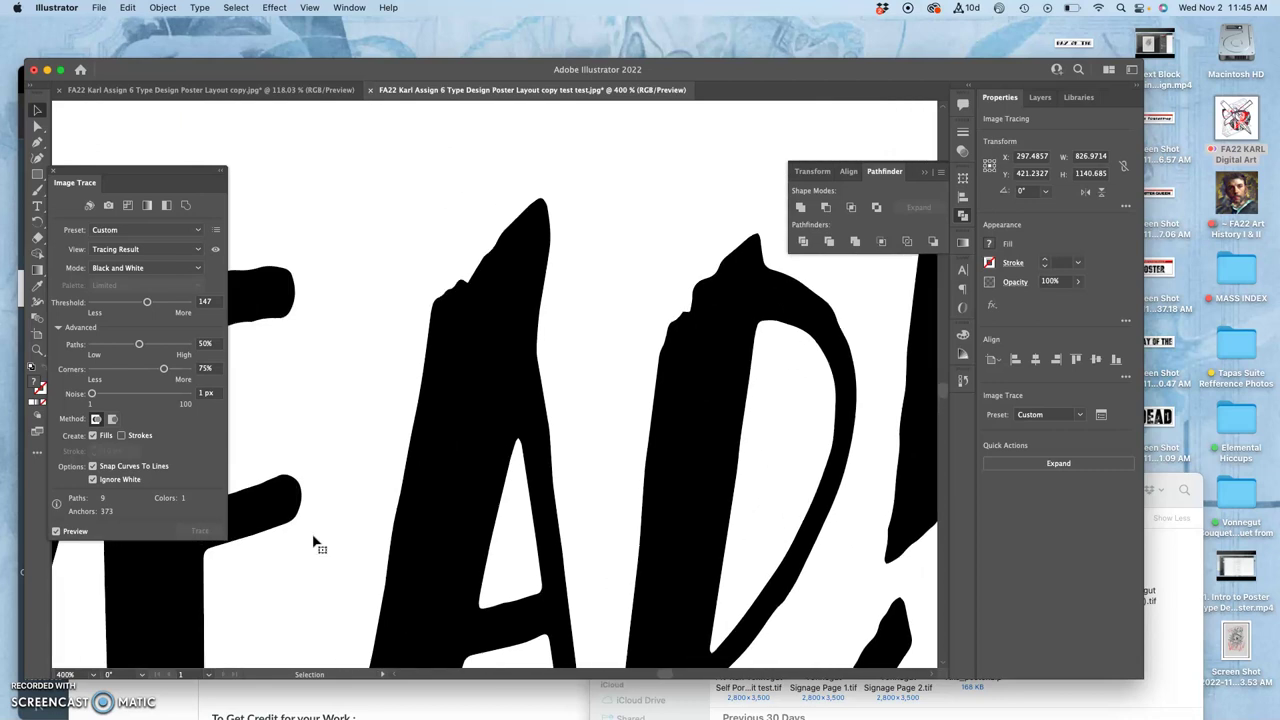
scroll(313, 543, left, 6)
scroll(313, 543, up, 6)
scroll(313, 543, up, 6)
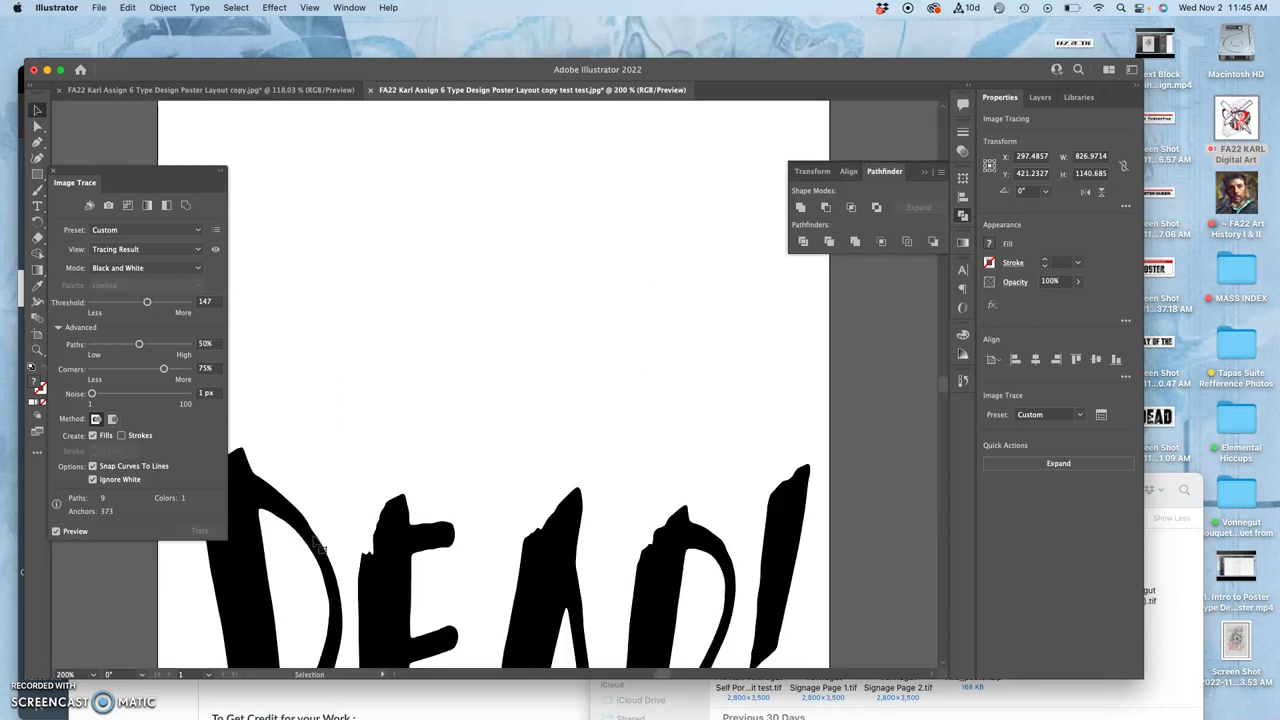
scroll(313, 543, down, 2)
click(508, 432)
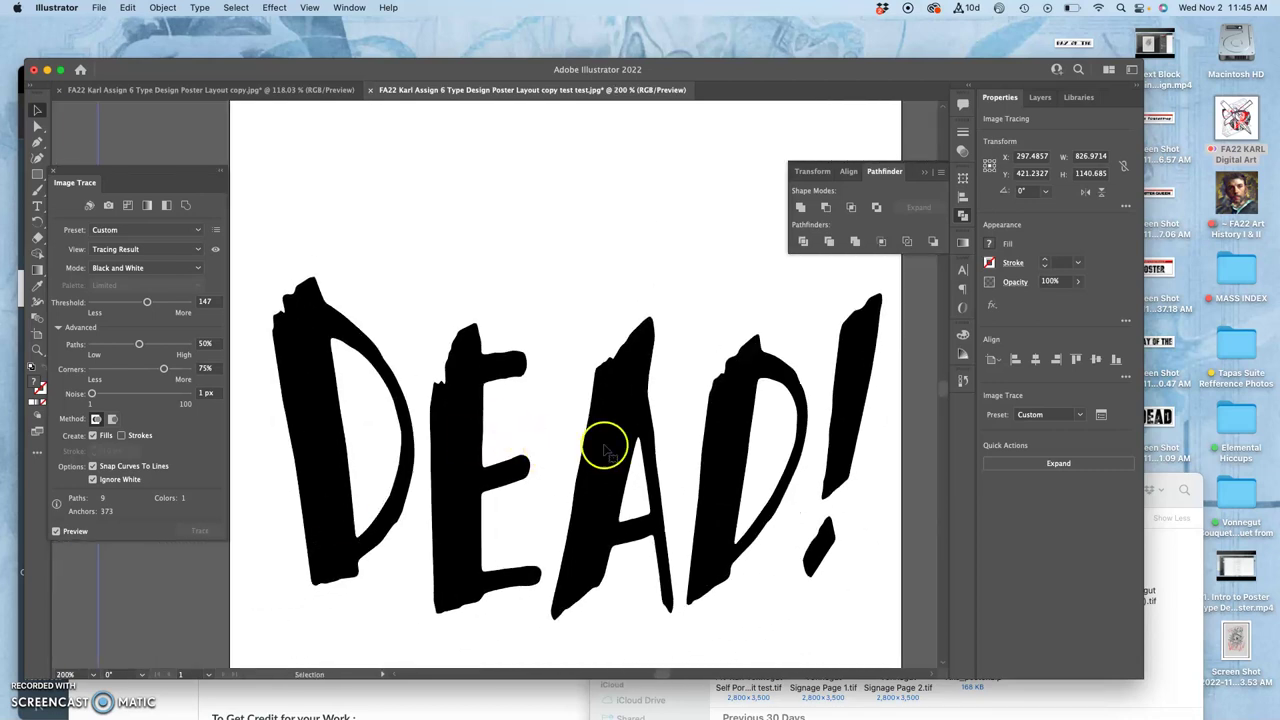
click(1057, 464)
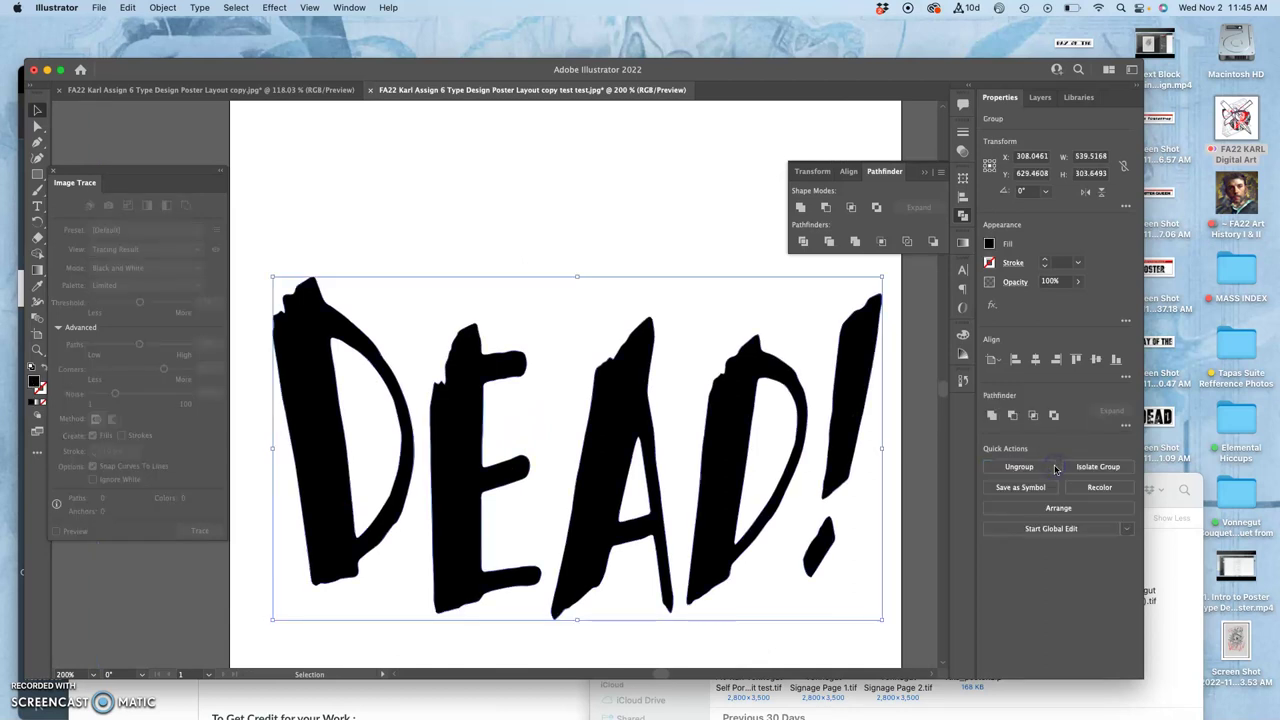
Check the E and A anchor points with Direct Selection, then zoom out and deselect
click(37, 126)
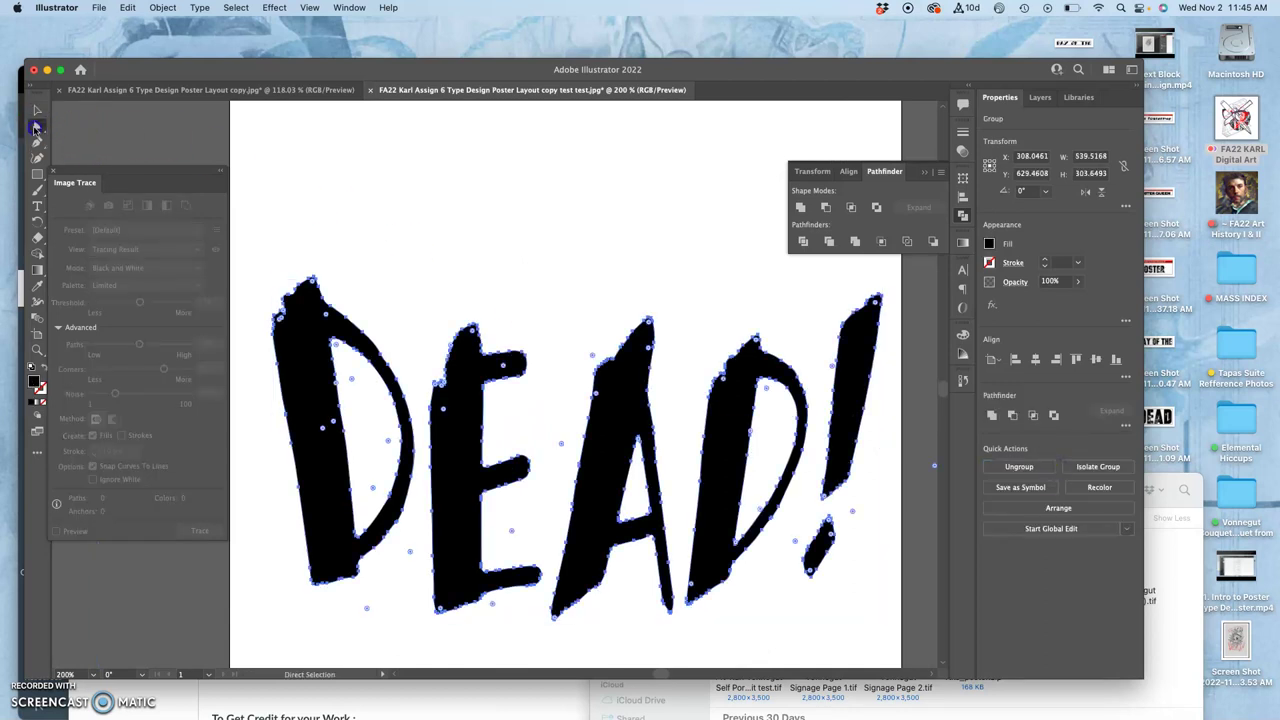
key(super+equal)
key(super+equal)
key(super+equal)
key(super+equal)
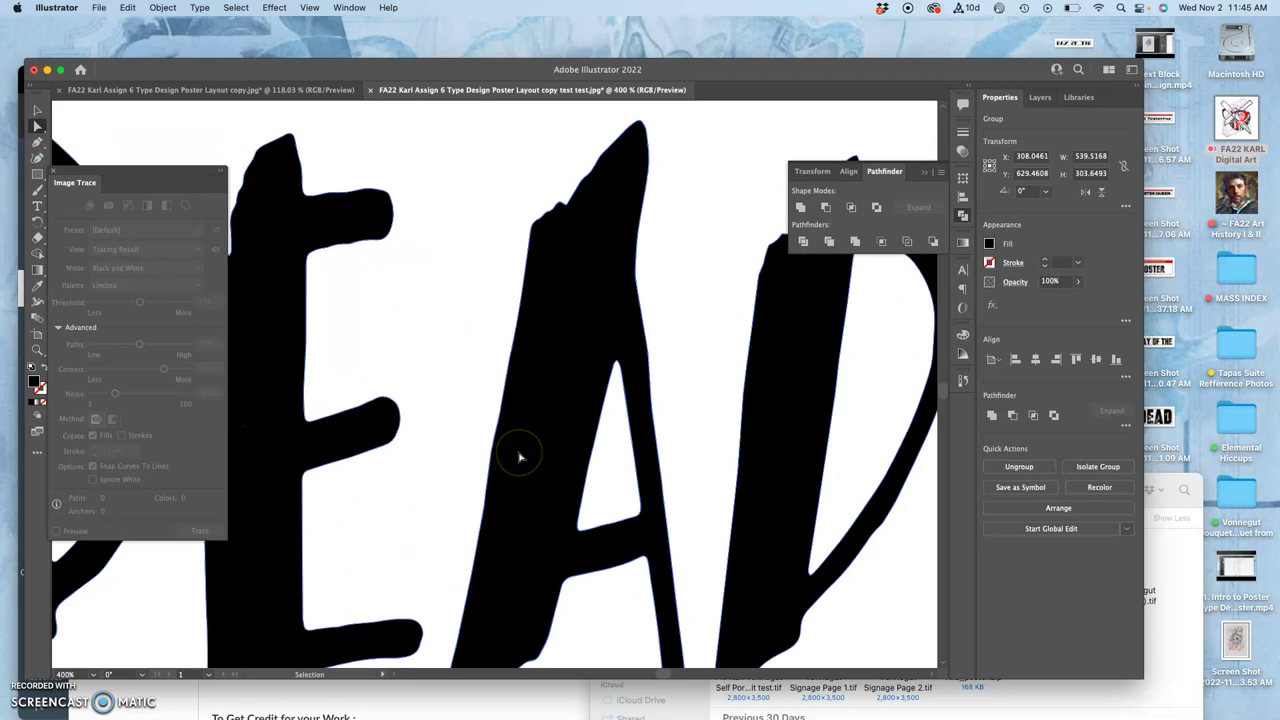
scroll(519, 457, left, 10)
scroll(519, 457, up, 5)
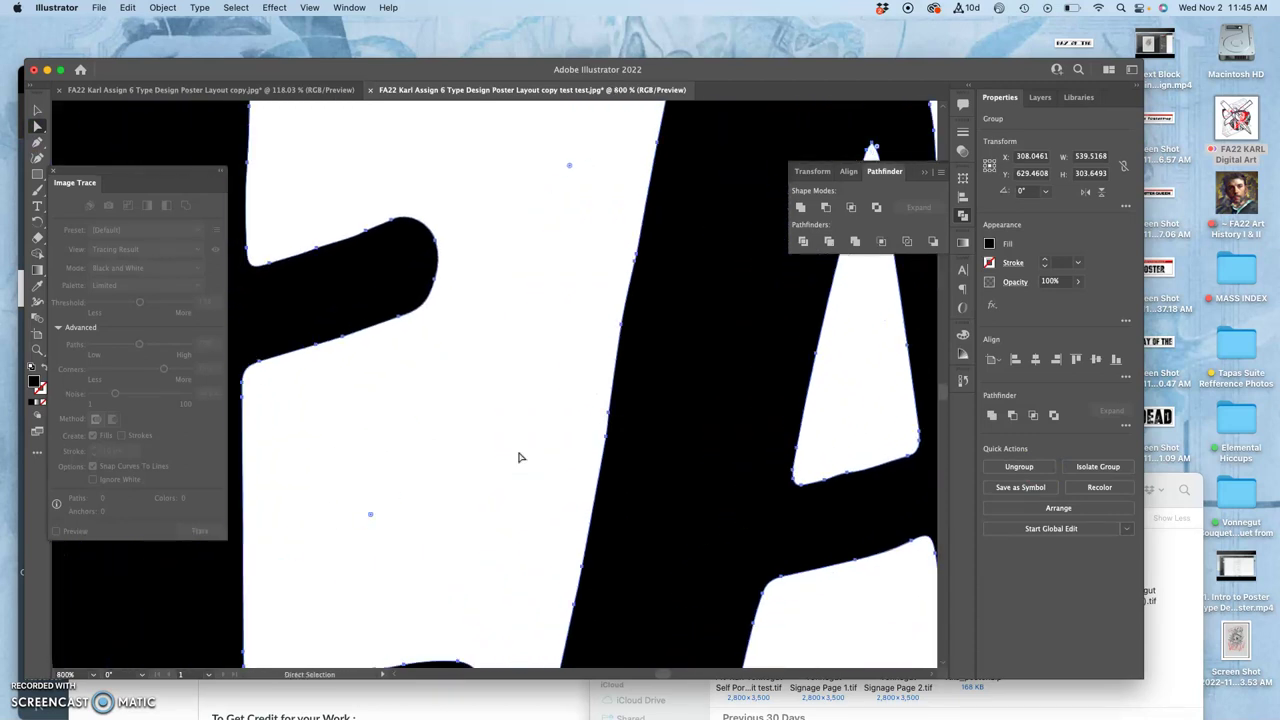
scroll(519, 457, left, 3)
key(super+minus)
key(super+minus)
key(super+minus)
key(super+minus)
key(super+minus)
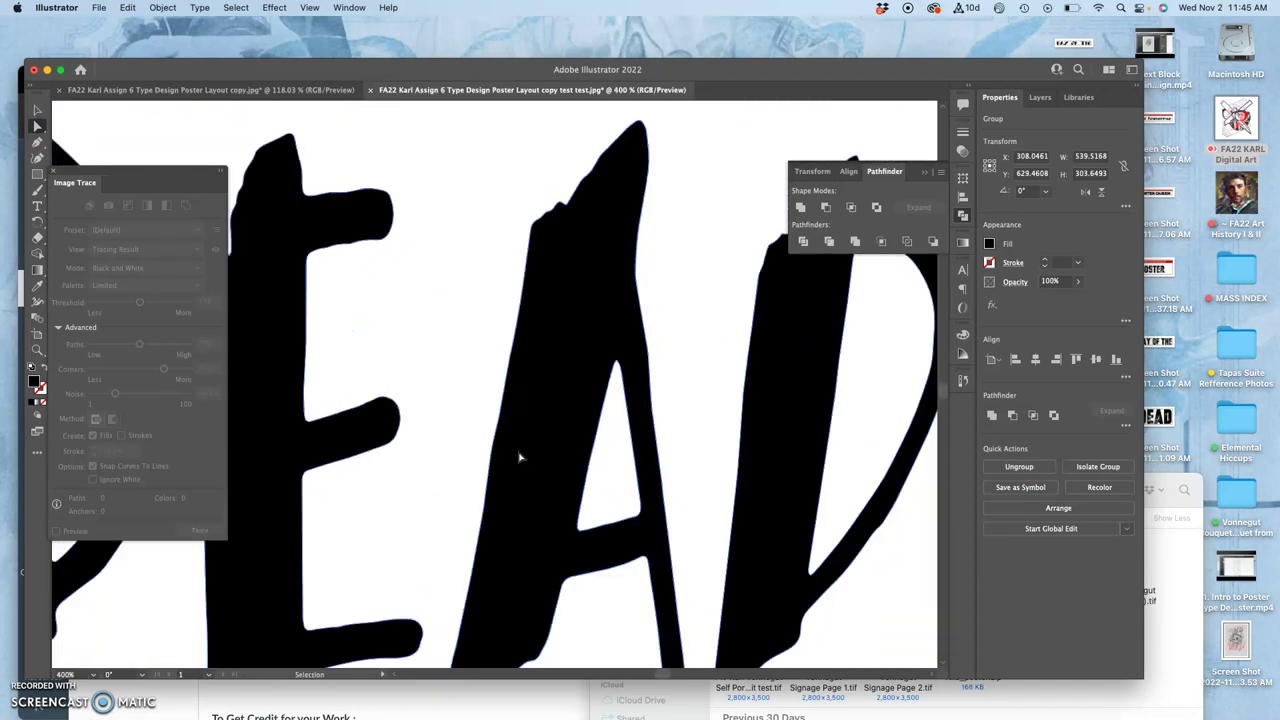
key(v)
key(super+minus)
key(a)
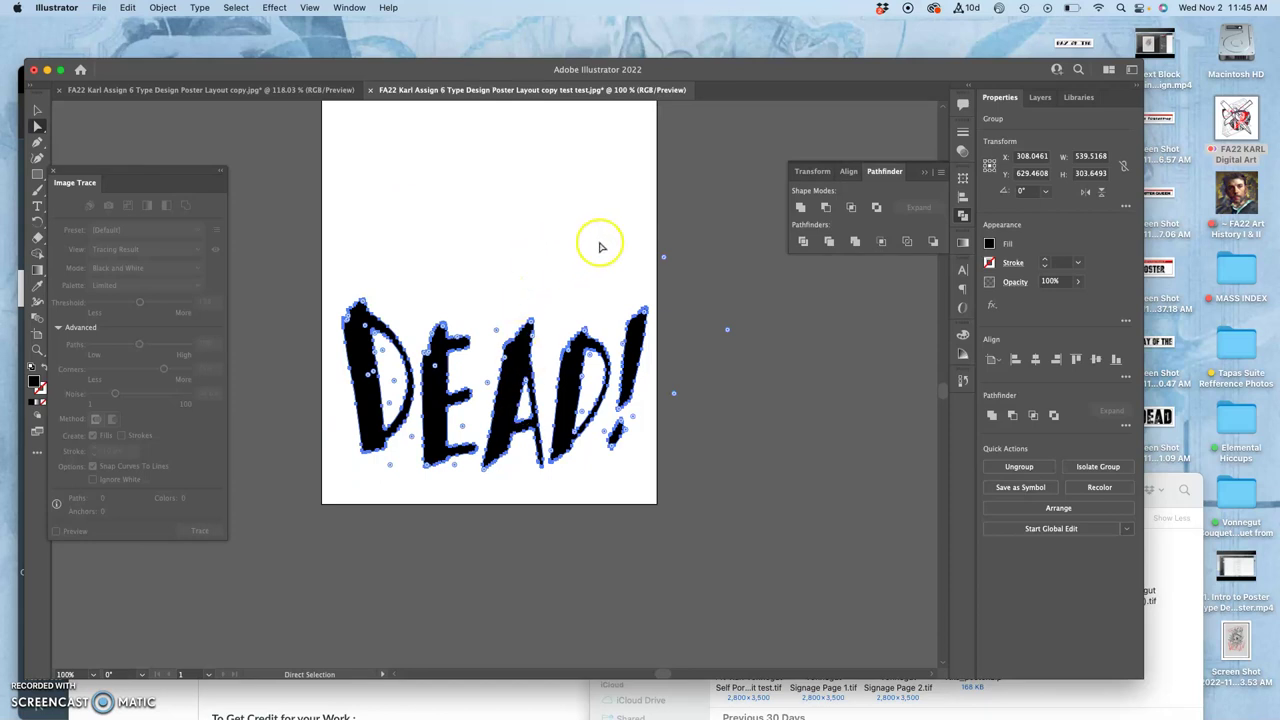
click(723, 218)
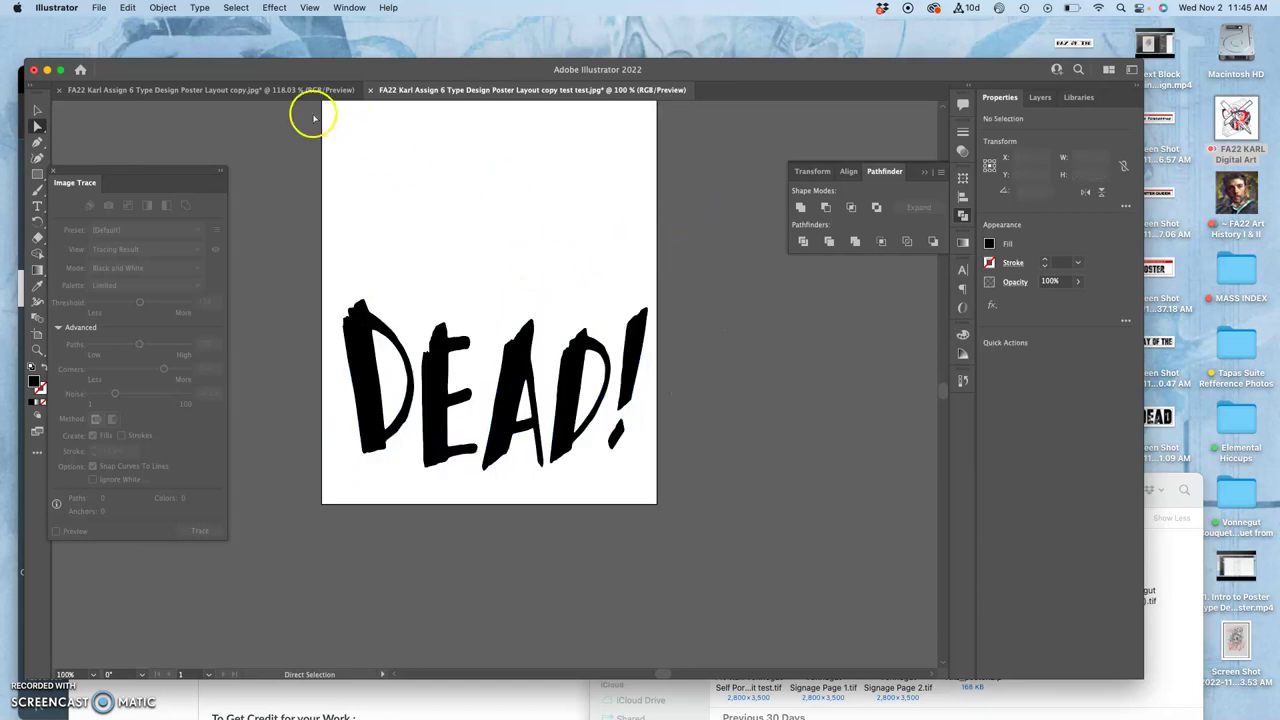
Reposition the DAY OF THE trace and set noise 1 px, threshold 165, path fidelity 96%
click(295, 90)
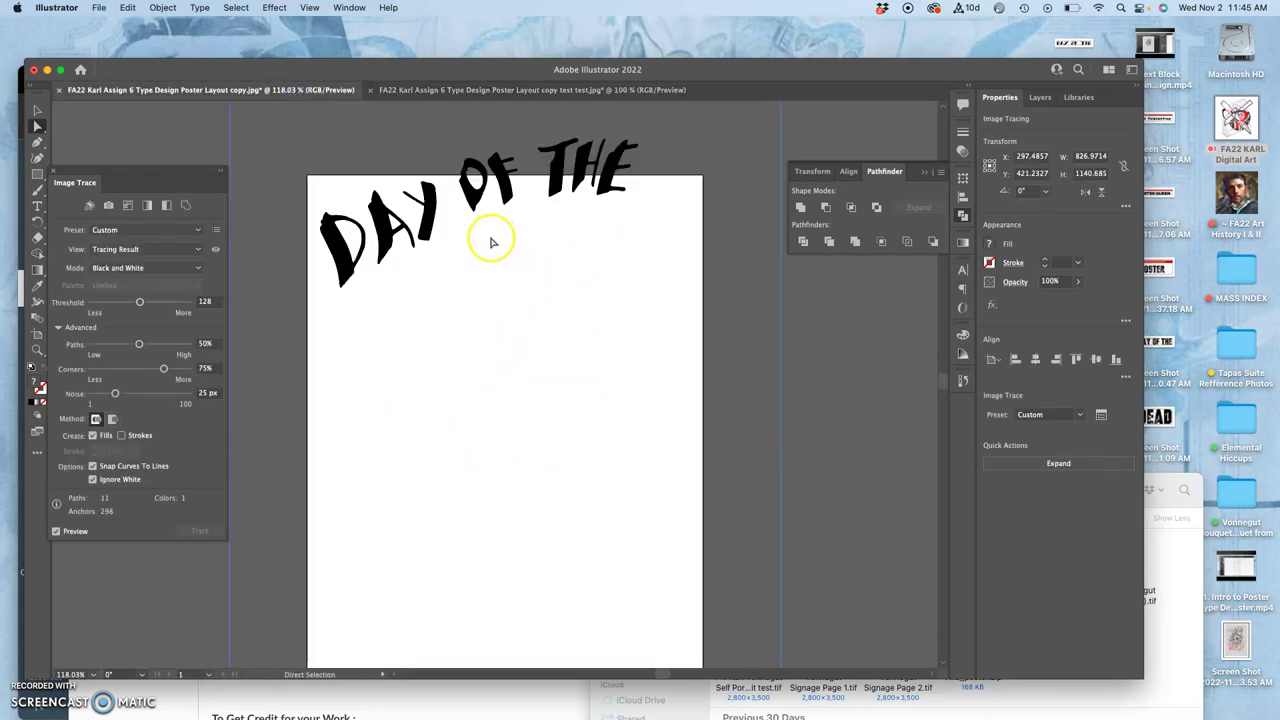
scroll(495, 240, up, 3)
mouse_move(492, 240)
mouse_down()
mouse_move(515, 234)
mouse_move(529, 393)
mouse_move(532, 369)
mouse_up()
key(super+equal)
key(super+equal)
key(super+equal)
scroll(540, 333, up, 5)
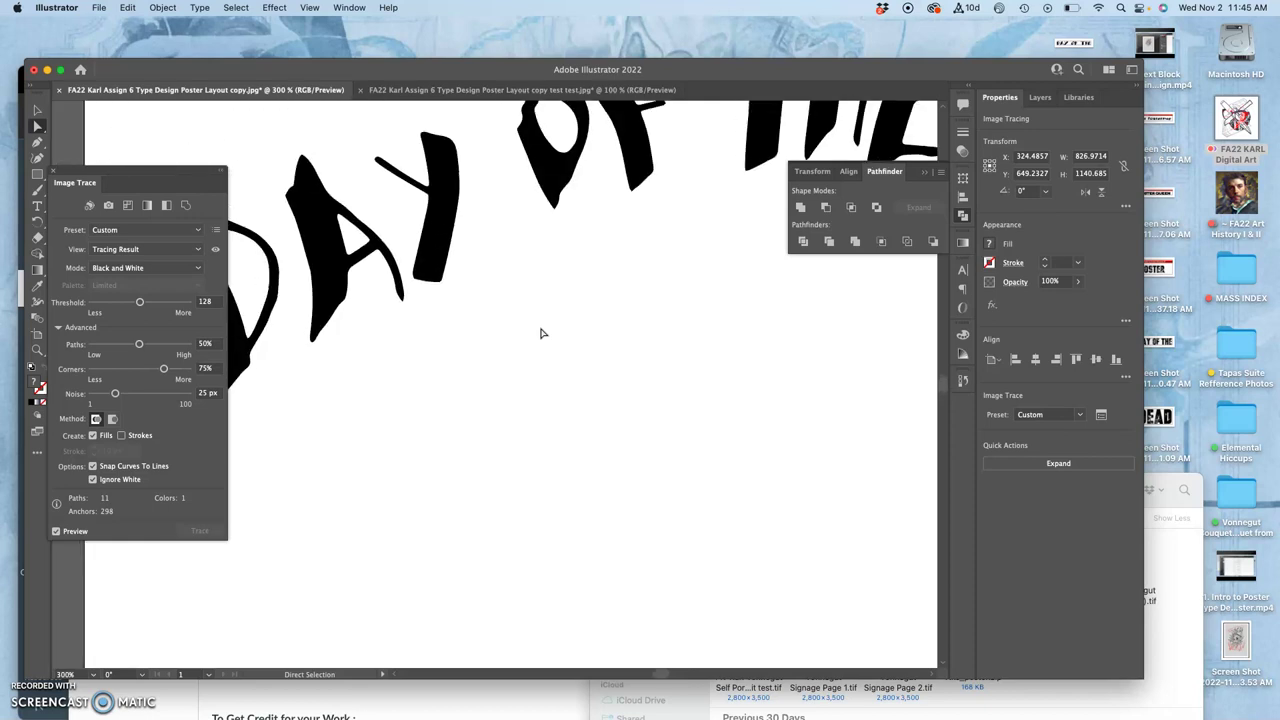
click(115, 394)
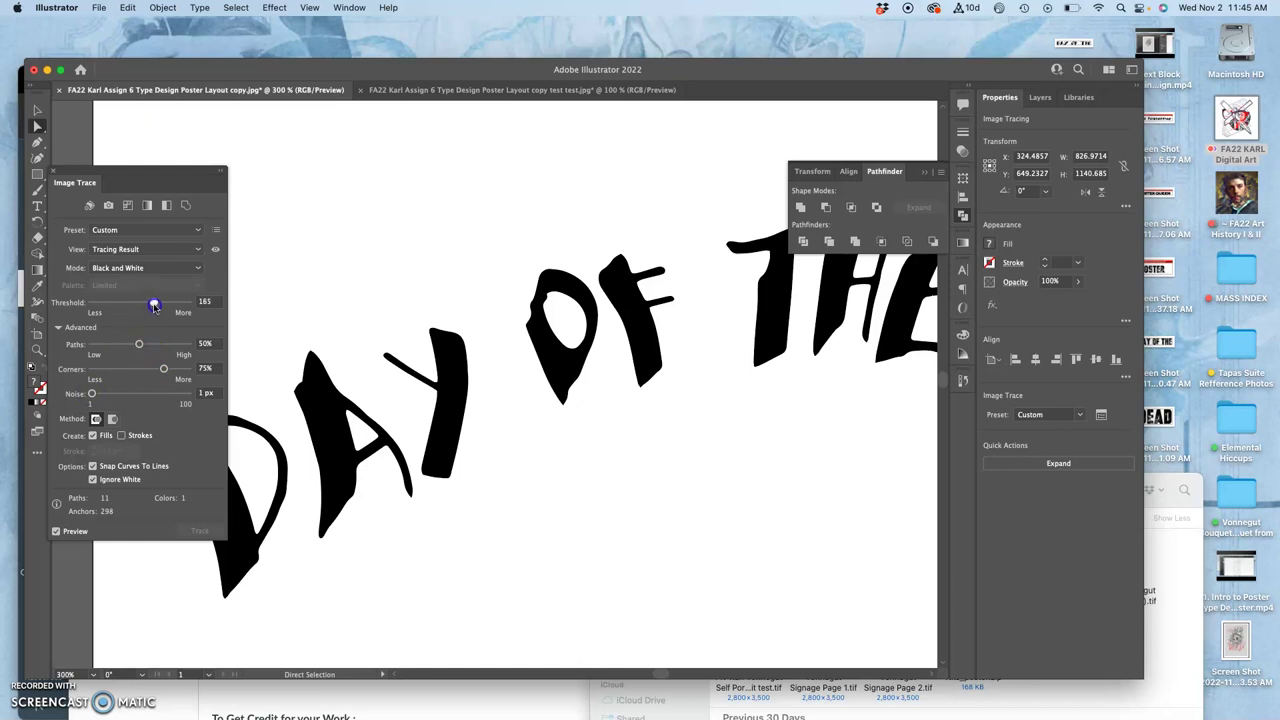
click(154, 304)
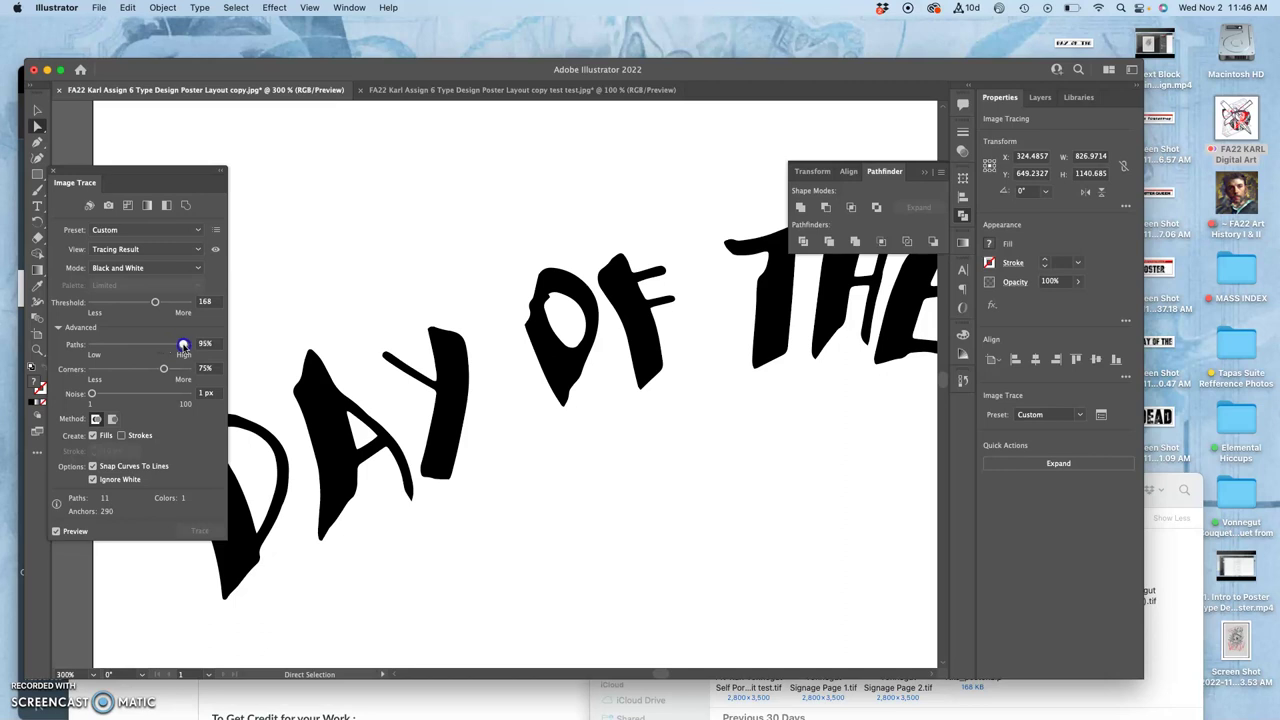
drag(183, 344, 184, 345)
Zoom in on the lettering and expand the DAY OF THE trace into editable paths
key(super+equal)
key(super+equal)
key(super+equal)
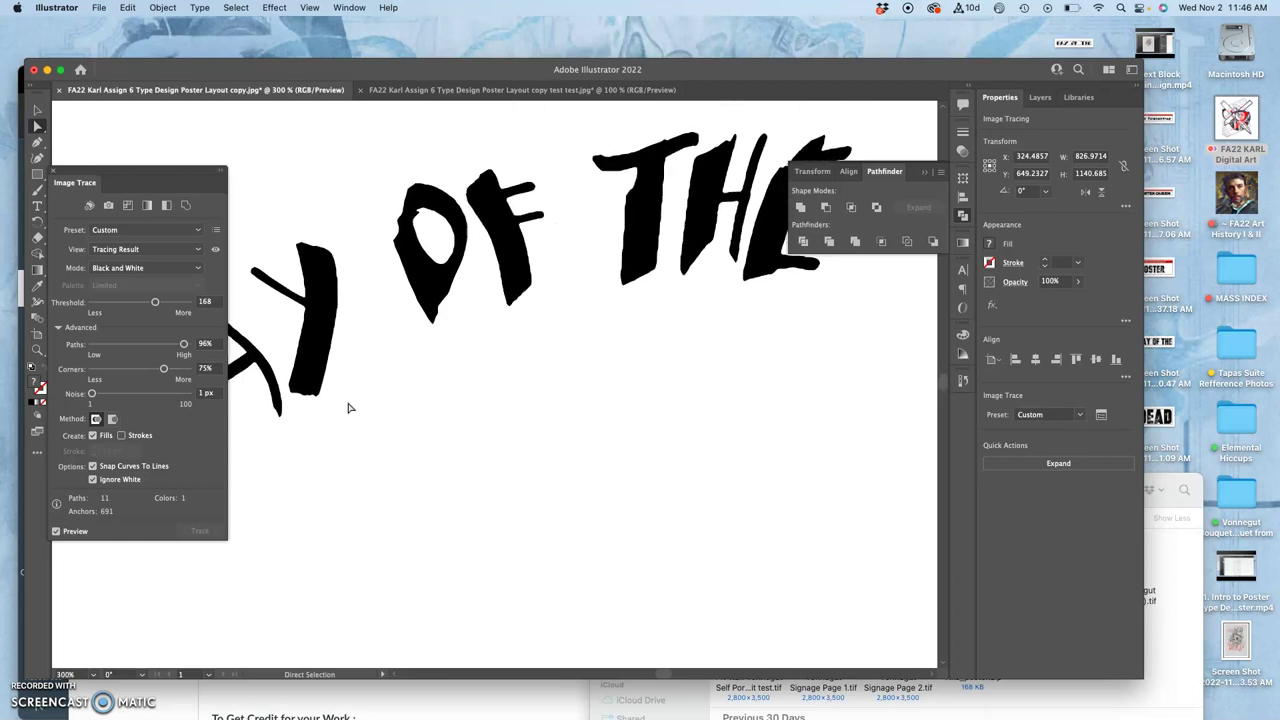
key(super+equal)
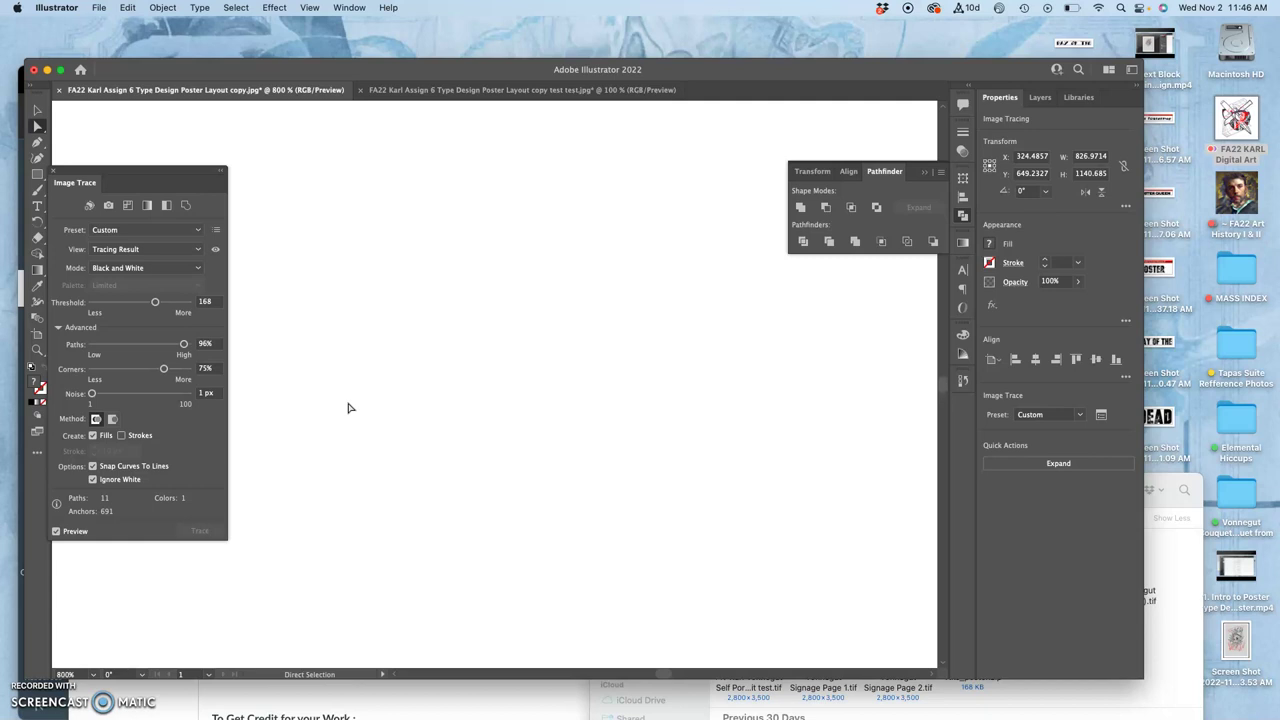
click(404, 370)
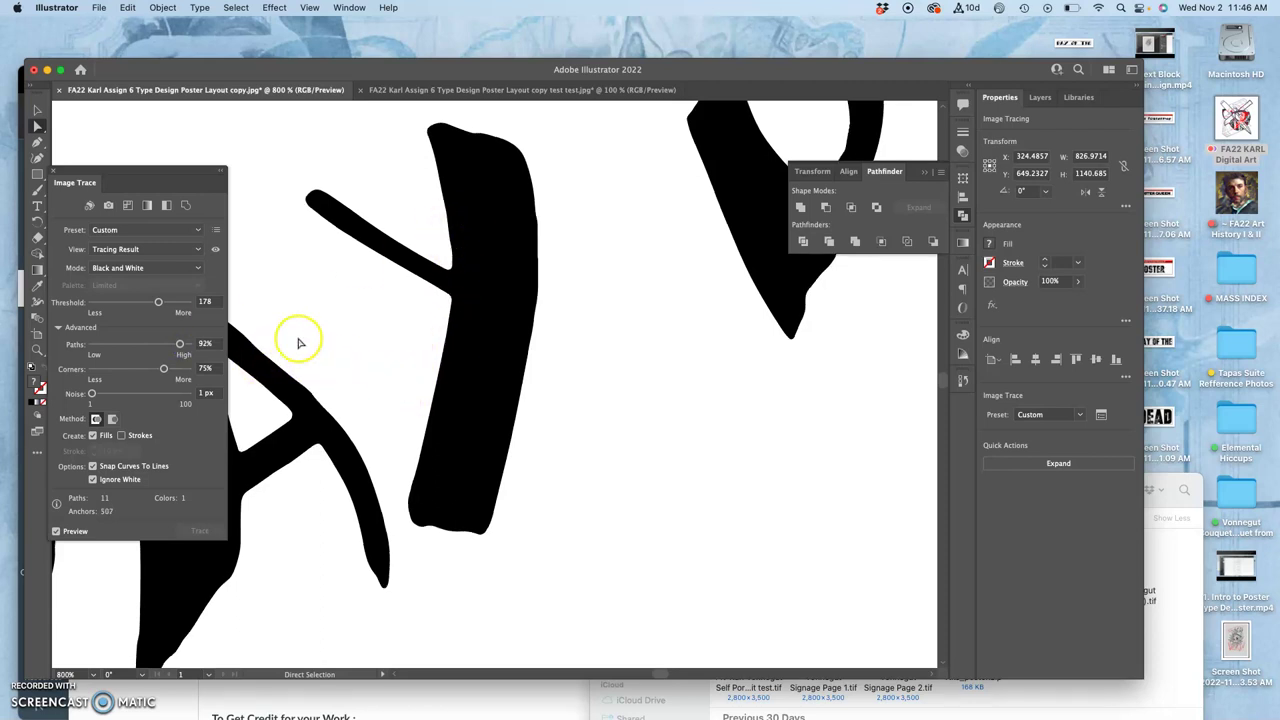
scroll(303, 337, down, 1)
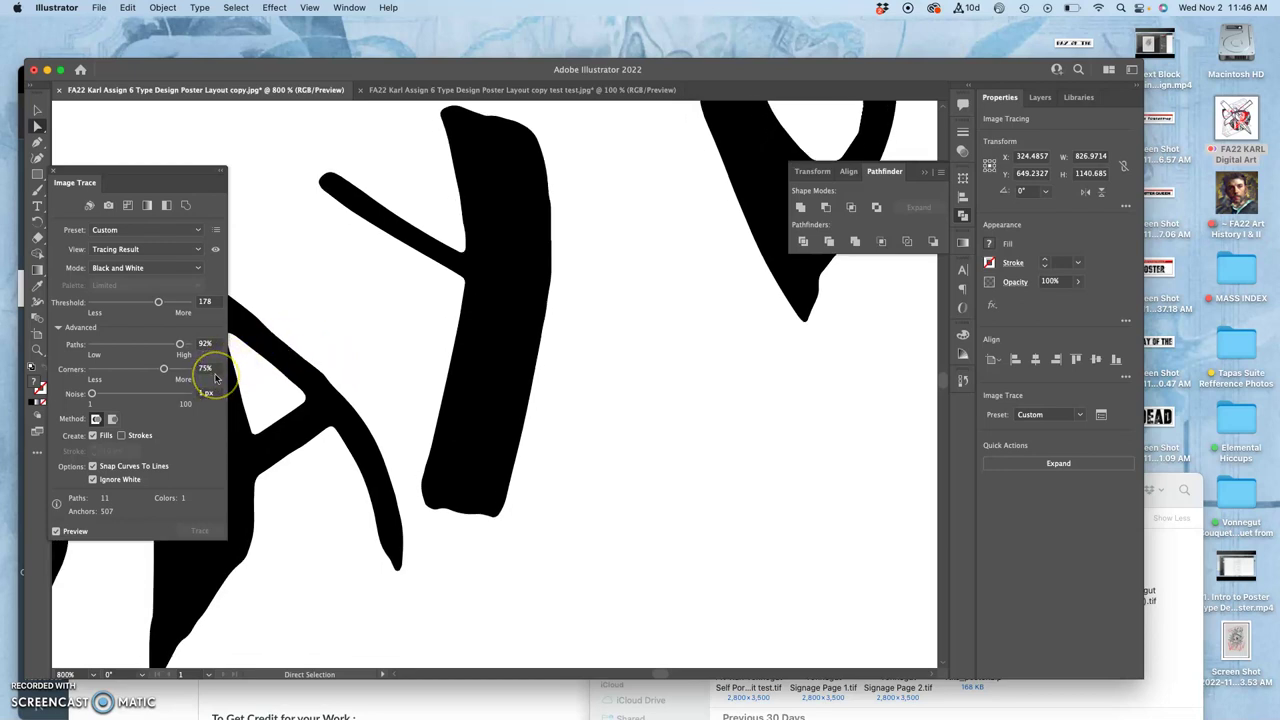
scroll(366, 356, left, 10)
scroll(366, 356, down, 4)
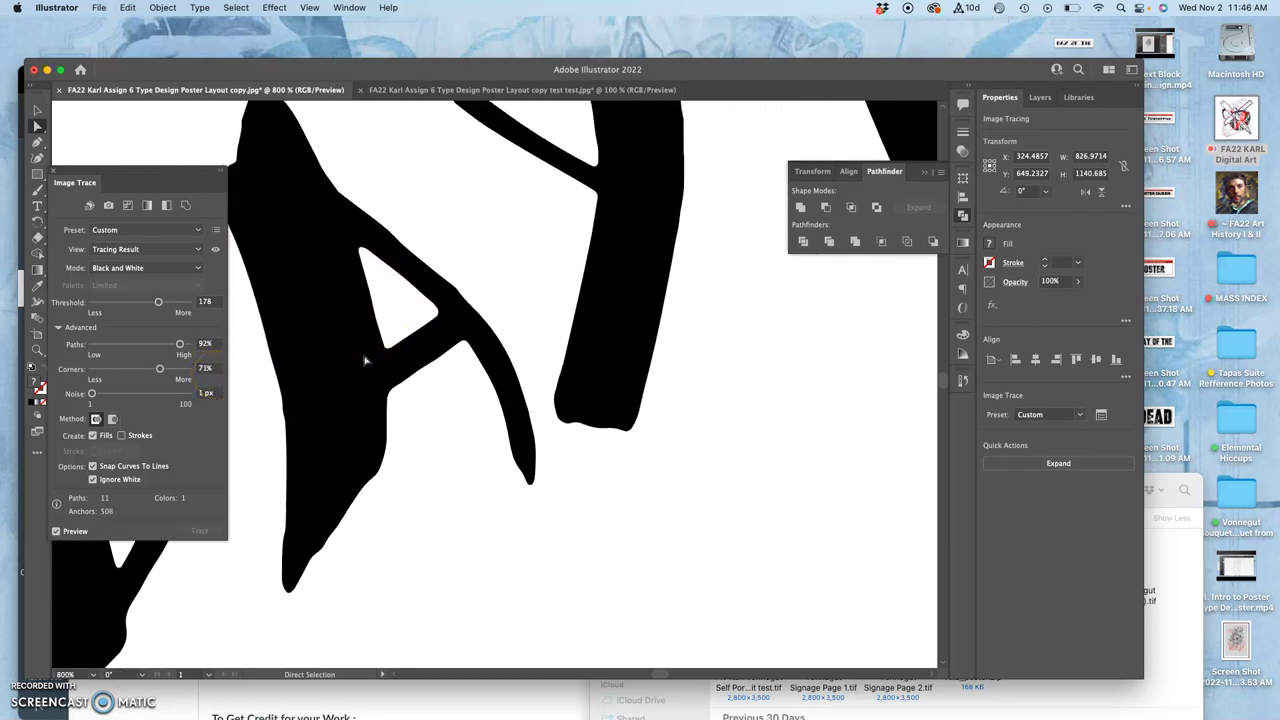
scroll(365, 361, left, 10)
scroll(365, 361, down, 2)
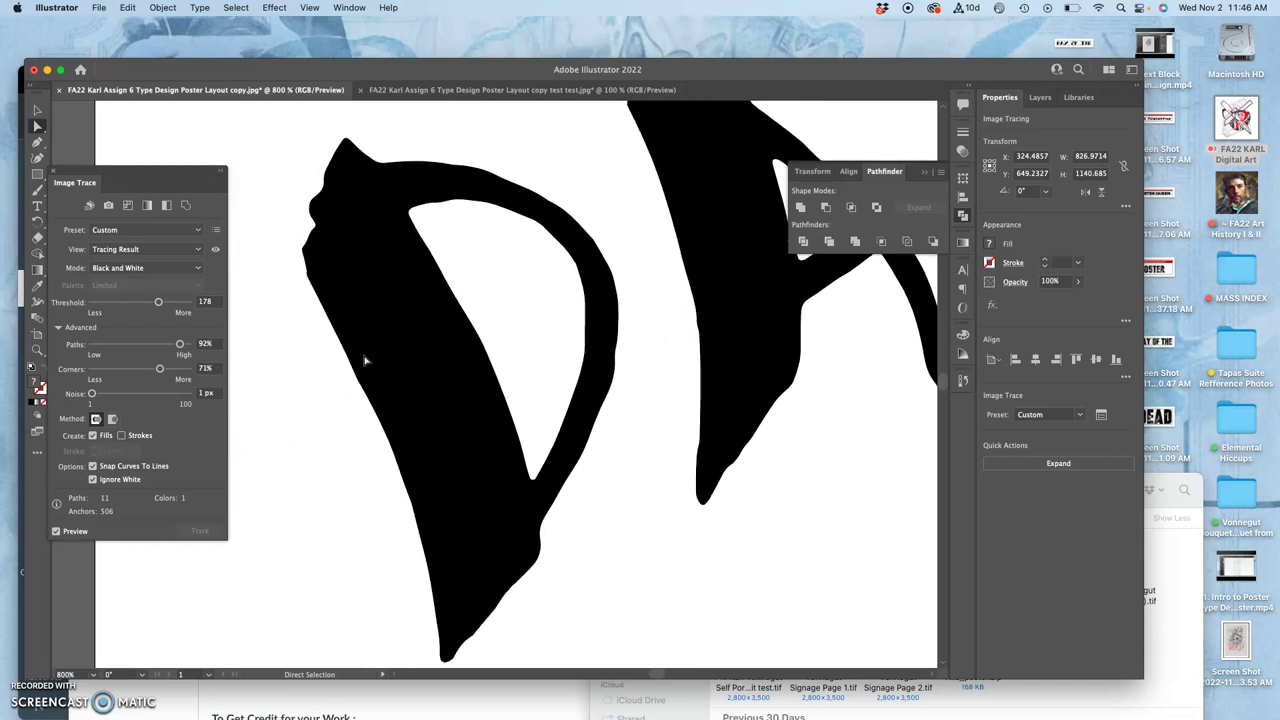
click(700, 337)
click(1049, 464)
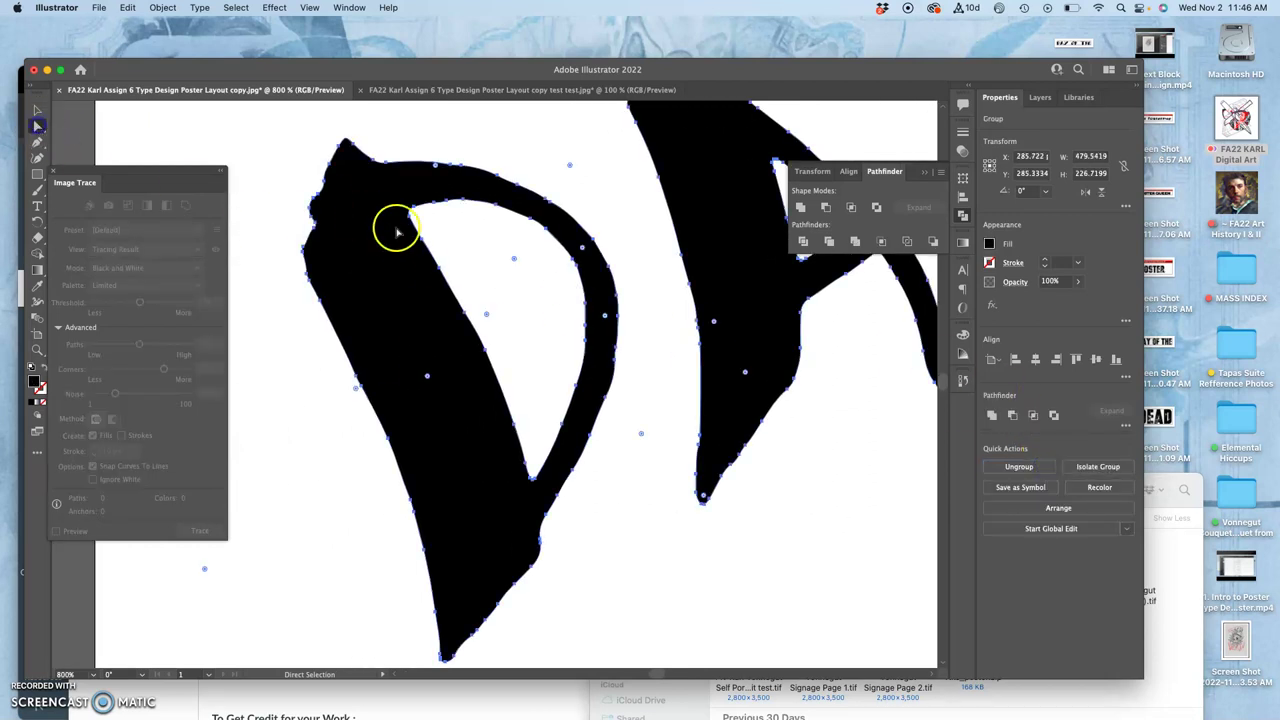
Deselect and reveal the expanded paths inside Layer 1 in the Layers panel
click(295, 334)
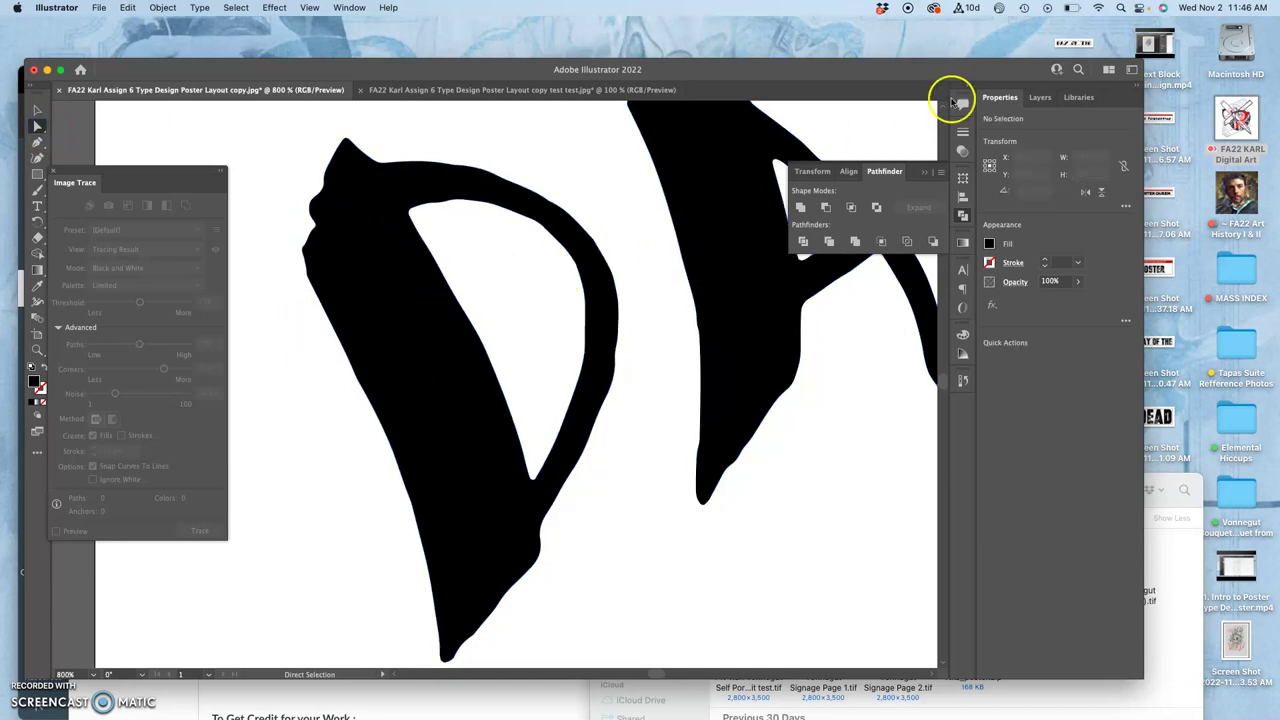
click(1040, 97)
click(1019, 121)
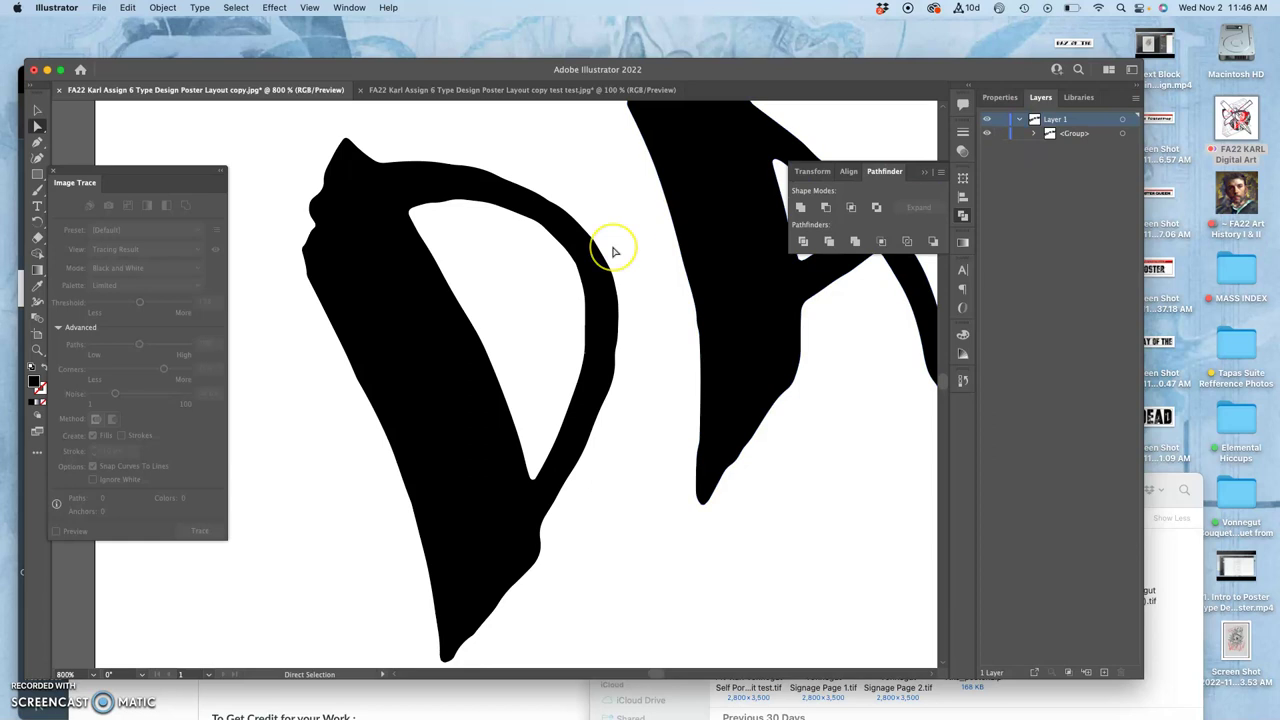
key(super+minus)
key(super+minus)
key(super+minus)
key(super+minus)
key(super+minus)
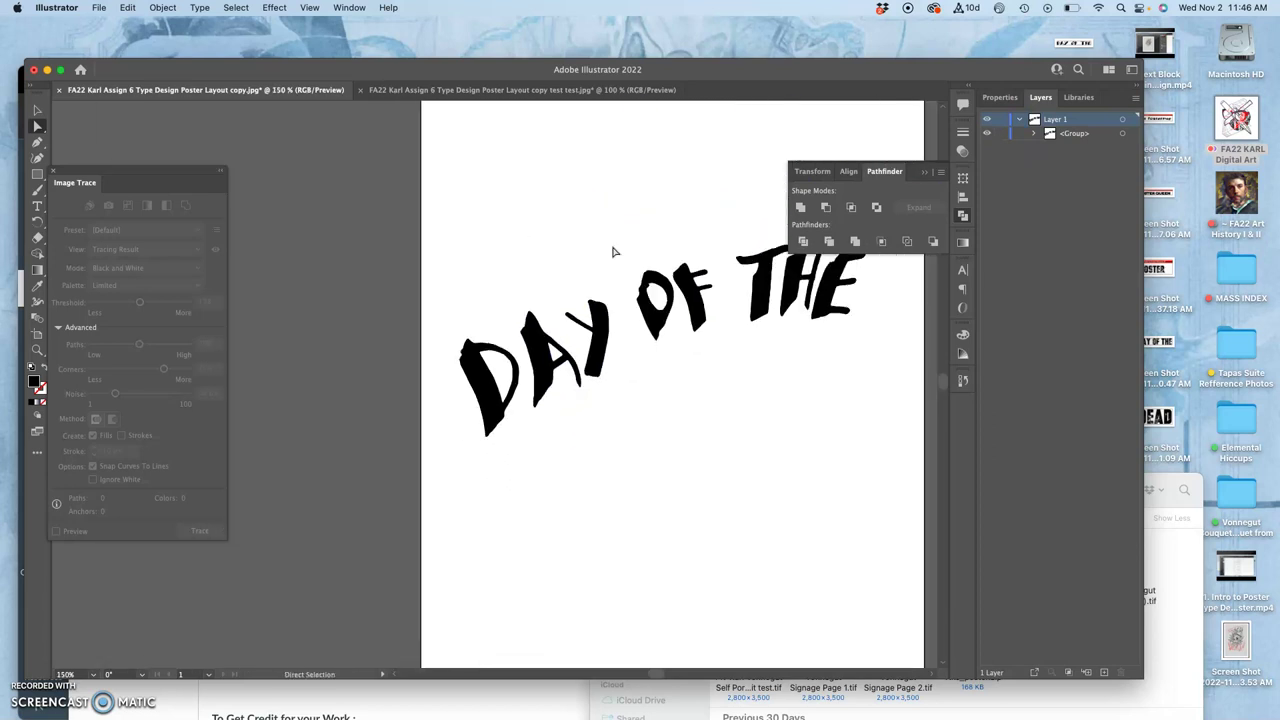
scroll(614, 251, right, 5)
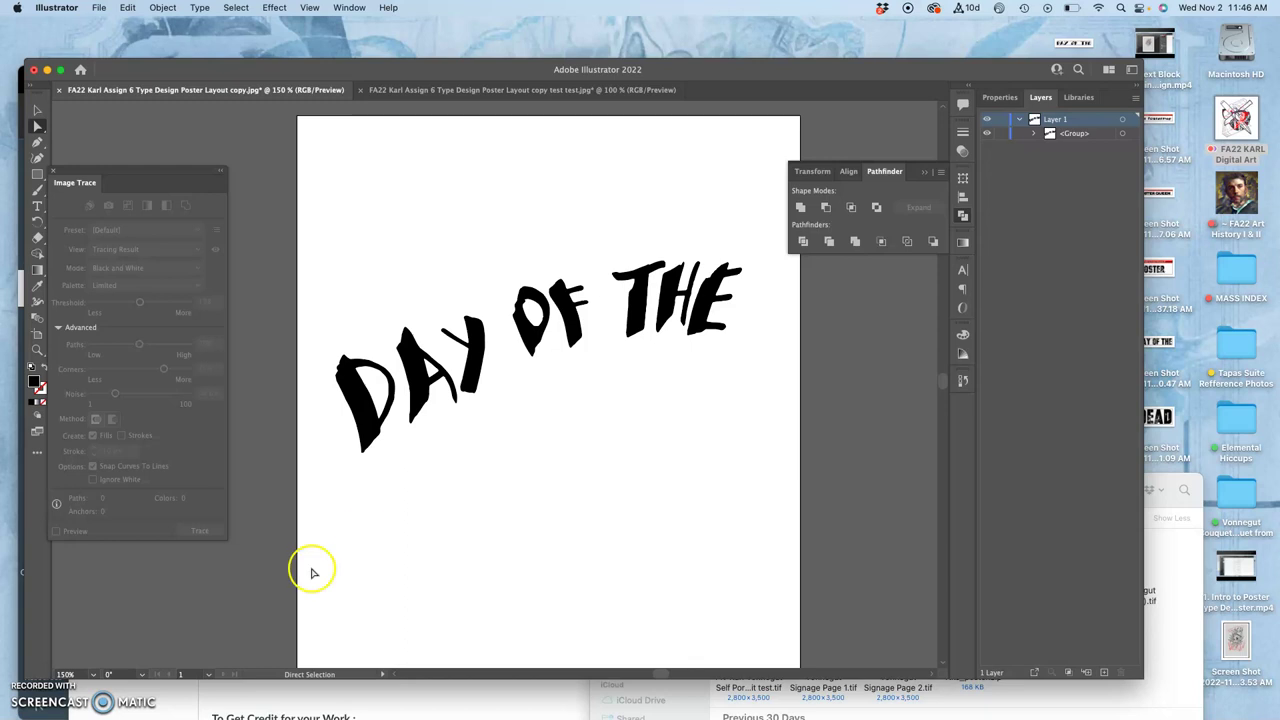
scroll(491, 423, down, 4)
Nudge an anchor point of the Y and inspect the A path with Direct Selection
drag(494, 427, 478, 292)
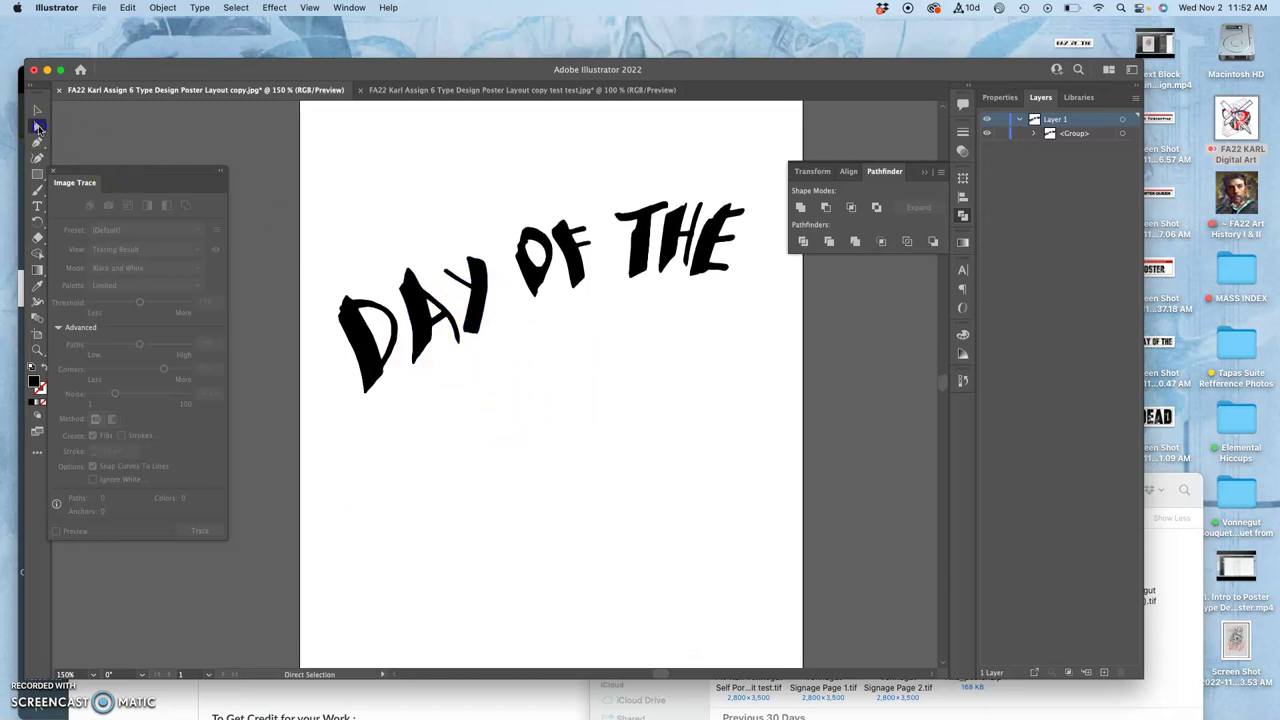
click(37, 126)
click(428, 314)
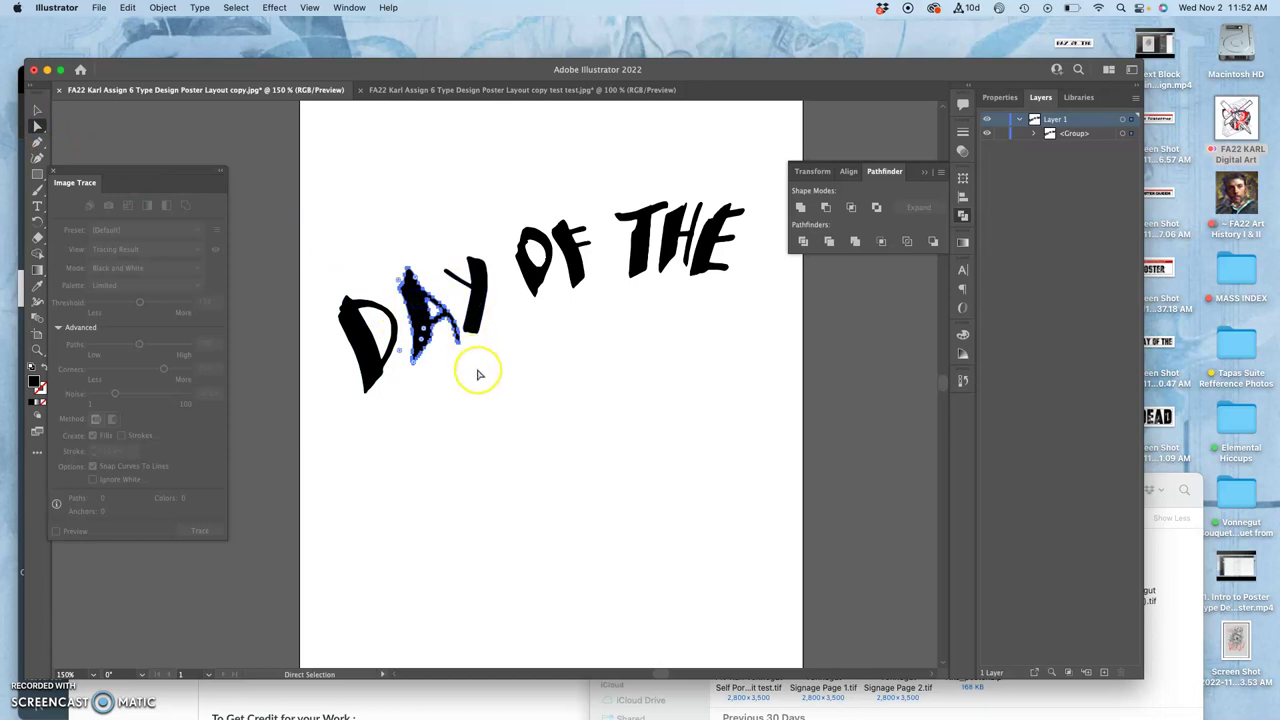
key(super+equal)
key(super+equal)
key(super+equal)
key(super+equal)
key(super+equal)
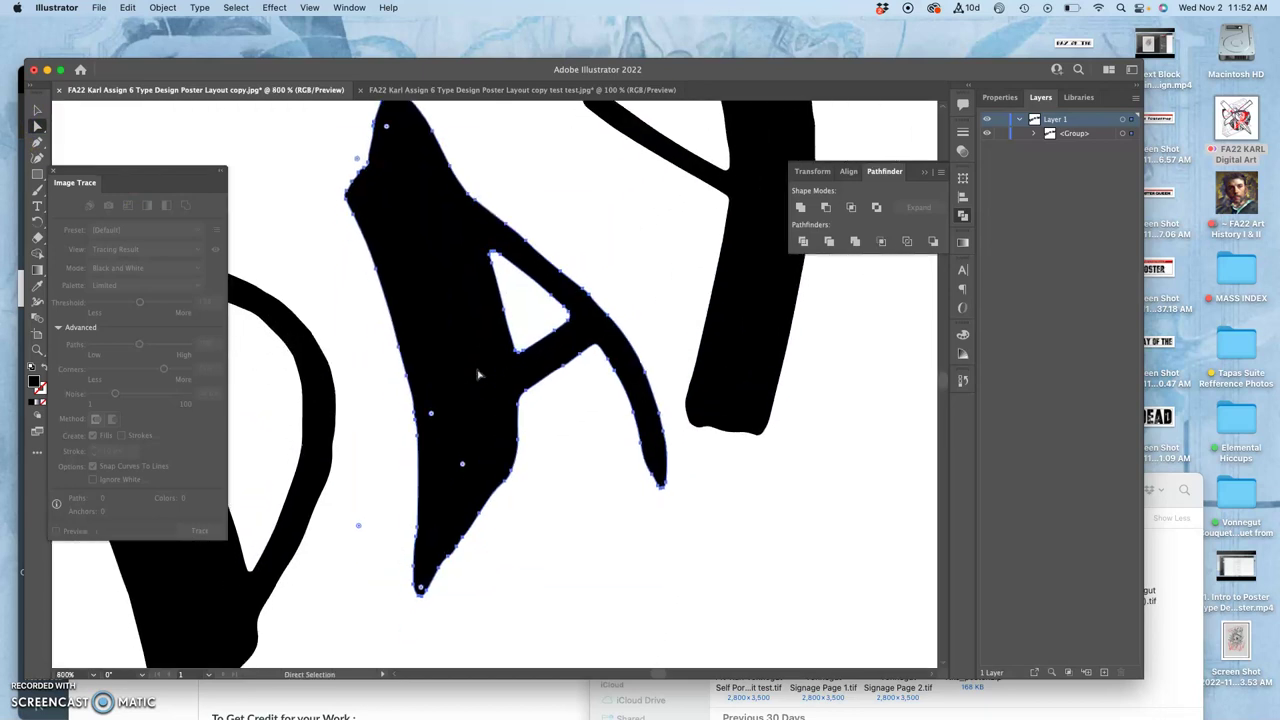
click(475, 297)
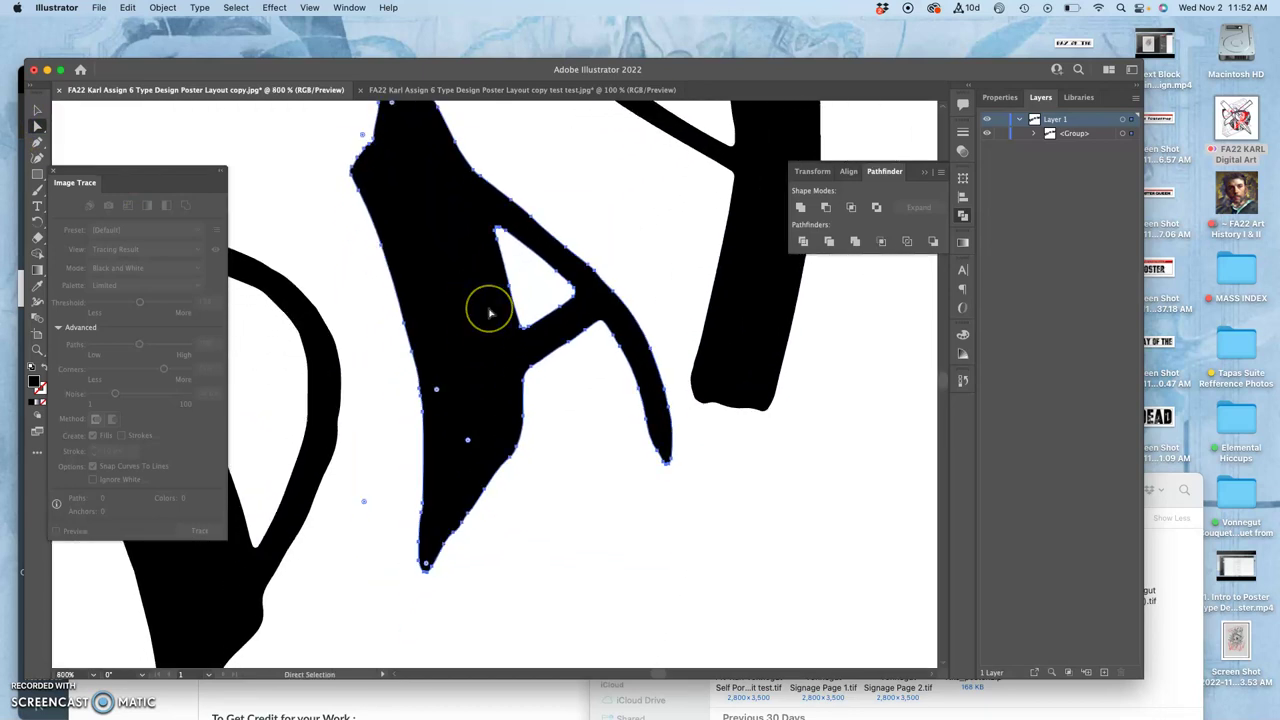
key(super+minus)
key(super+minus)
key(super+minus)
key(super+minus)
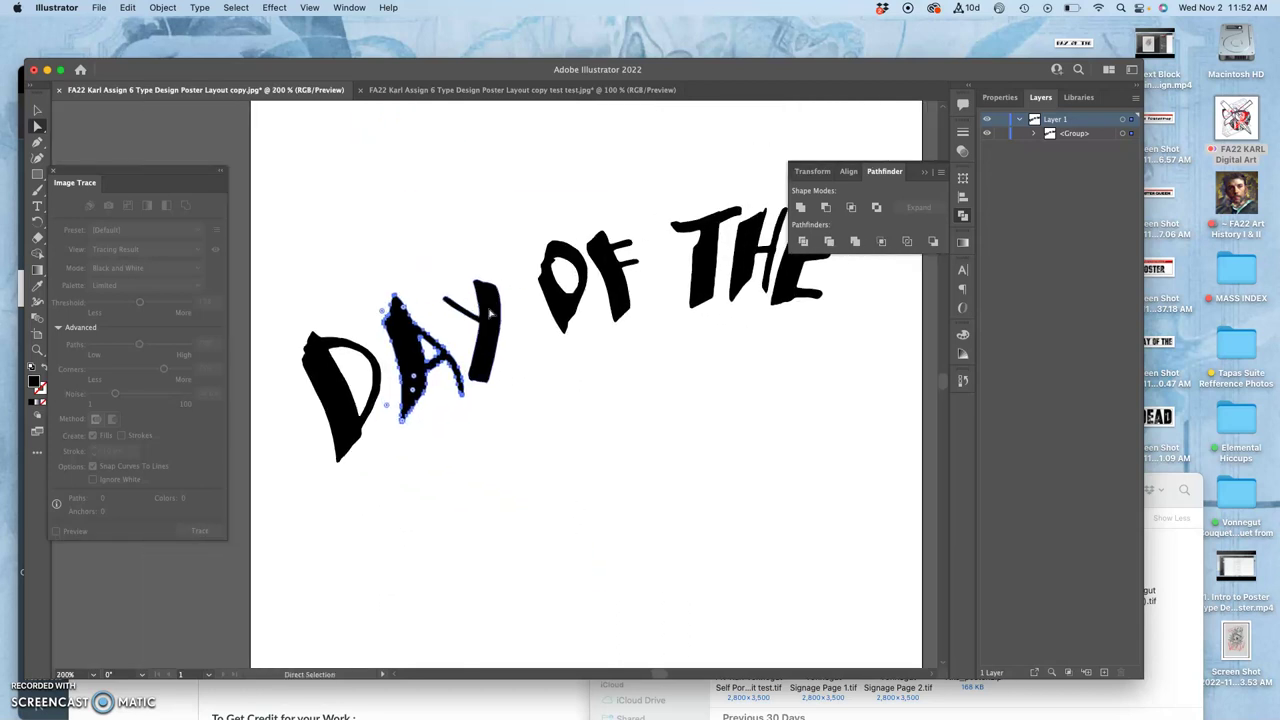
click(491, 316)
click(549, 330)
Scroll along the lettering and zoom in close on the A and Y of DAY
scroll(549, 330, right, 3)
scroll(549, 330, left, 3)
scroll(549, 330, left, 1)
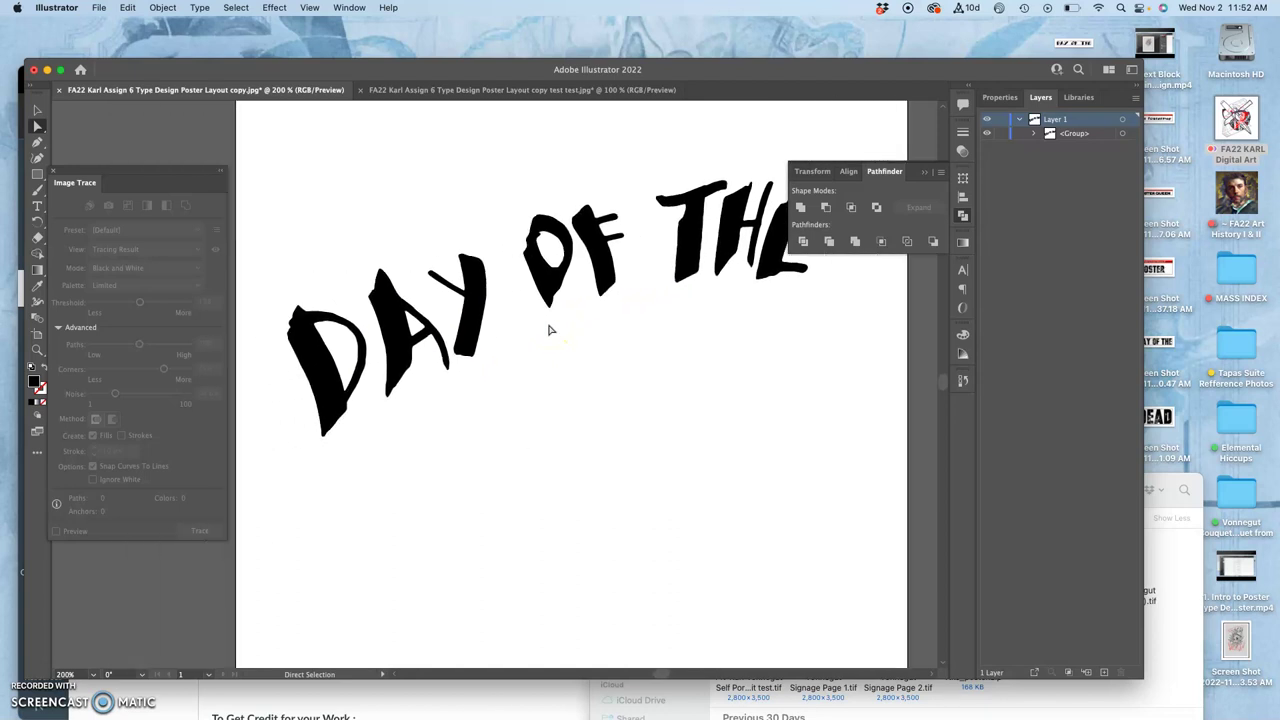
scroll(549, 330, right, 1)
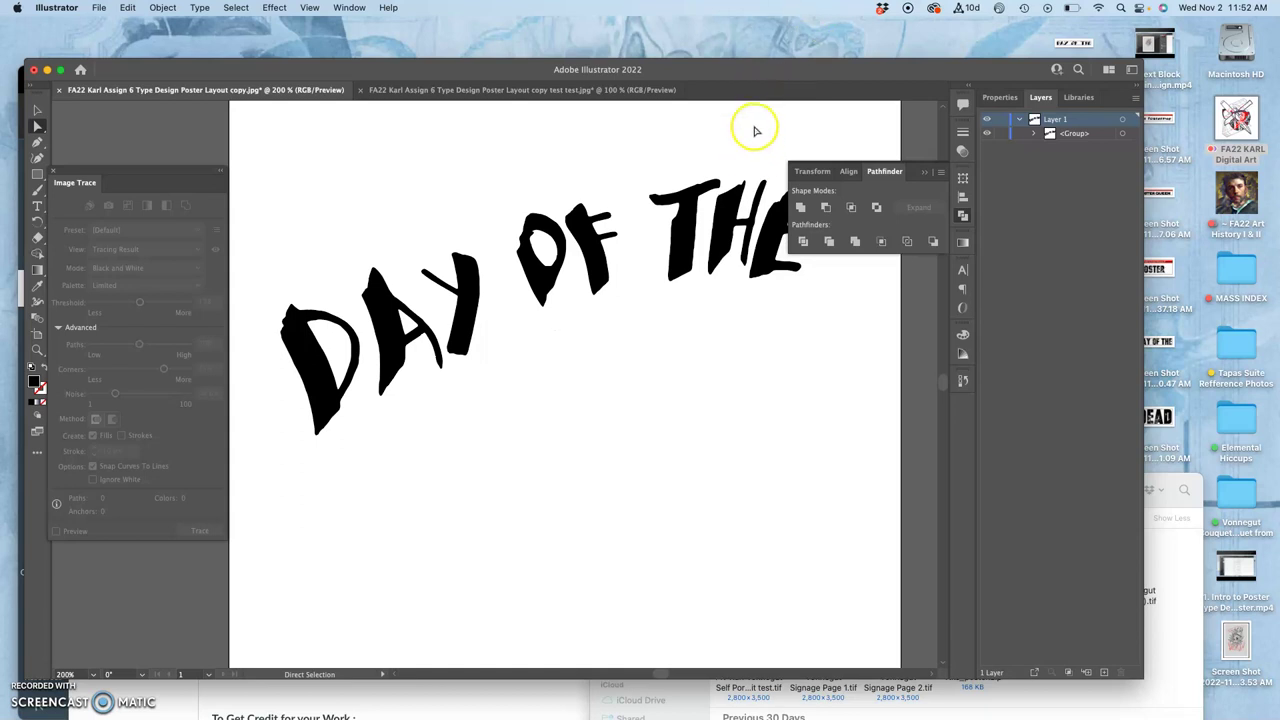
key(super+equal)
key(super+equal)
key(super+equal)
scroll(660, 190, left, 7)
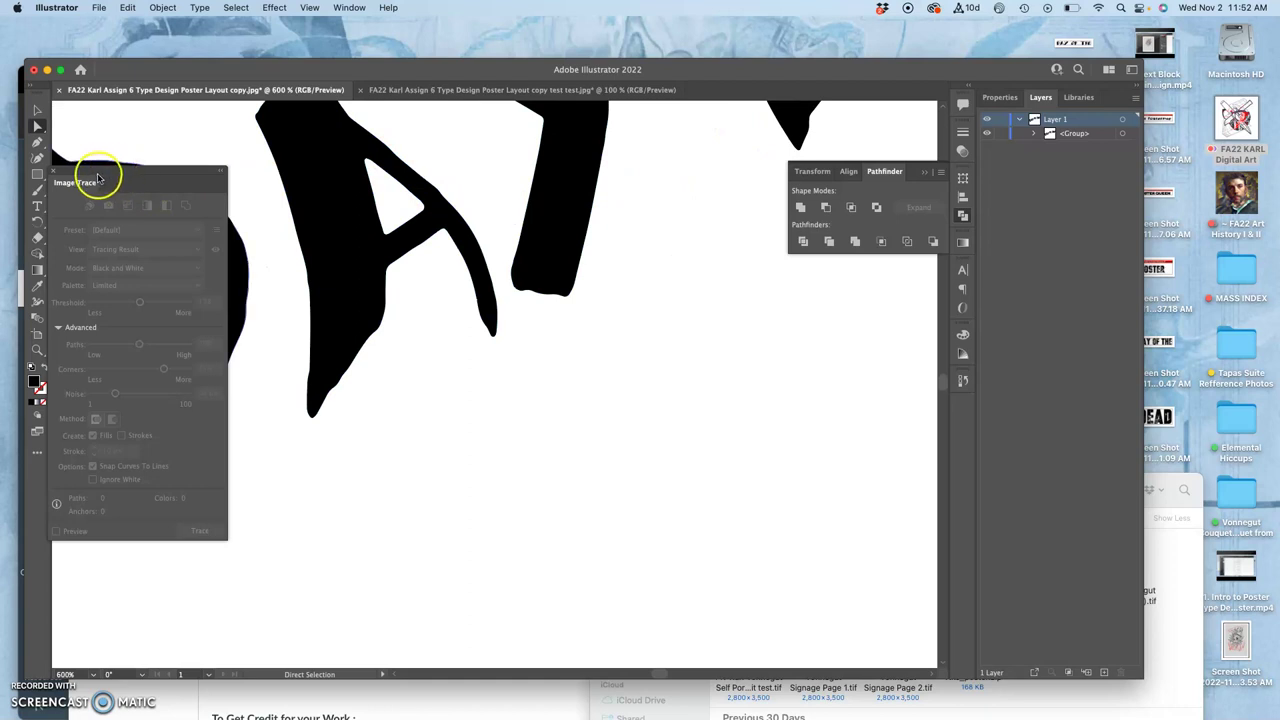
Close Image Trace, select the A, and set the Pencil tool's Fidelity toward Smooth
click(55, 172)
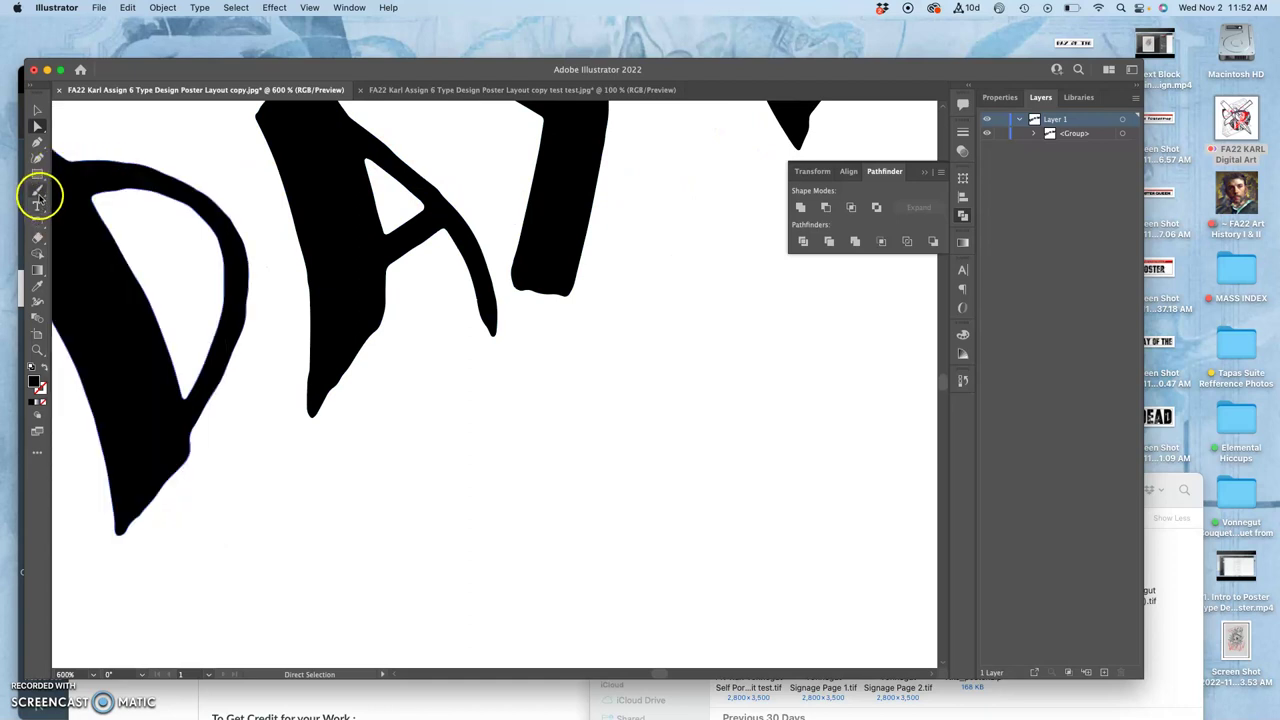
click(36, 126)
click(343, 135)
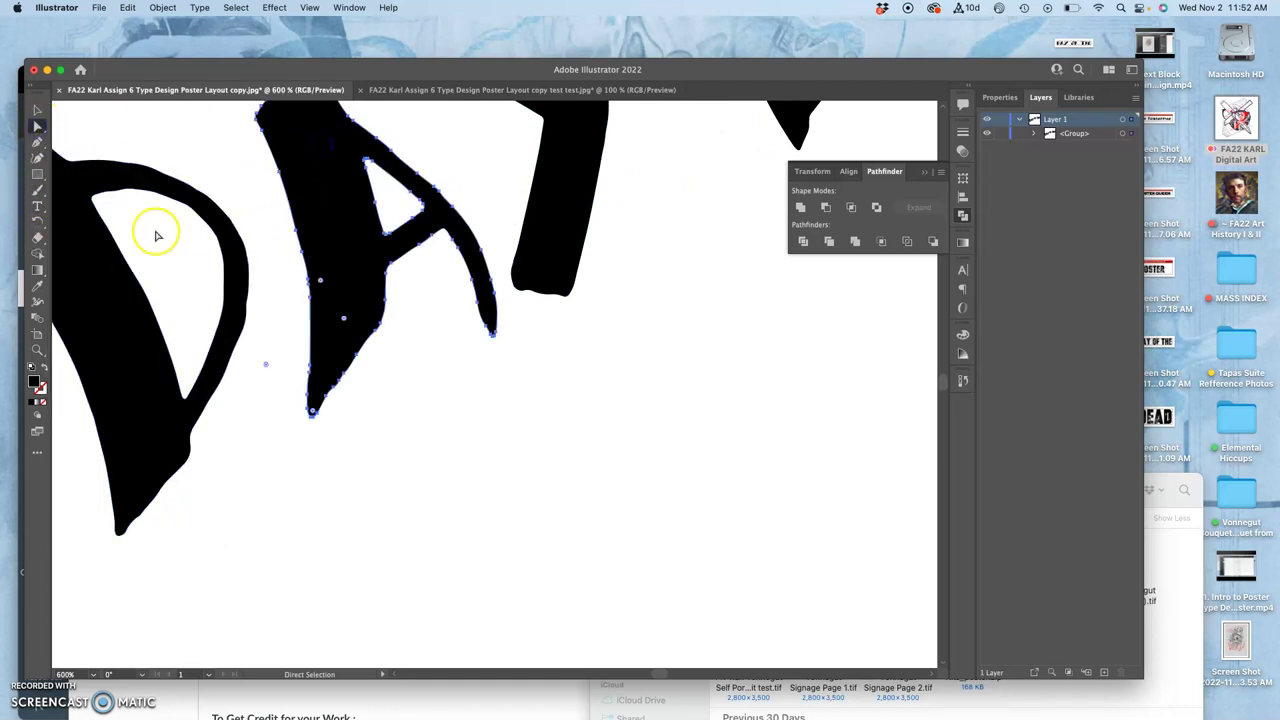
click(37, 191)
drag(37, 191, 82, 228)
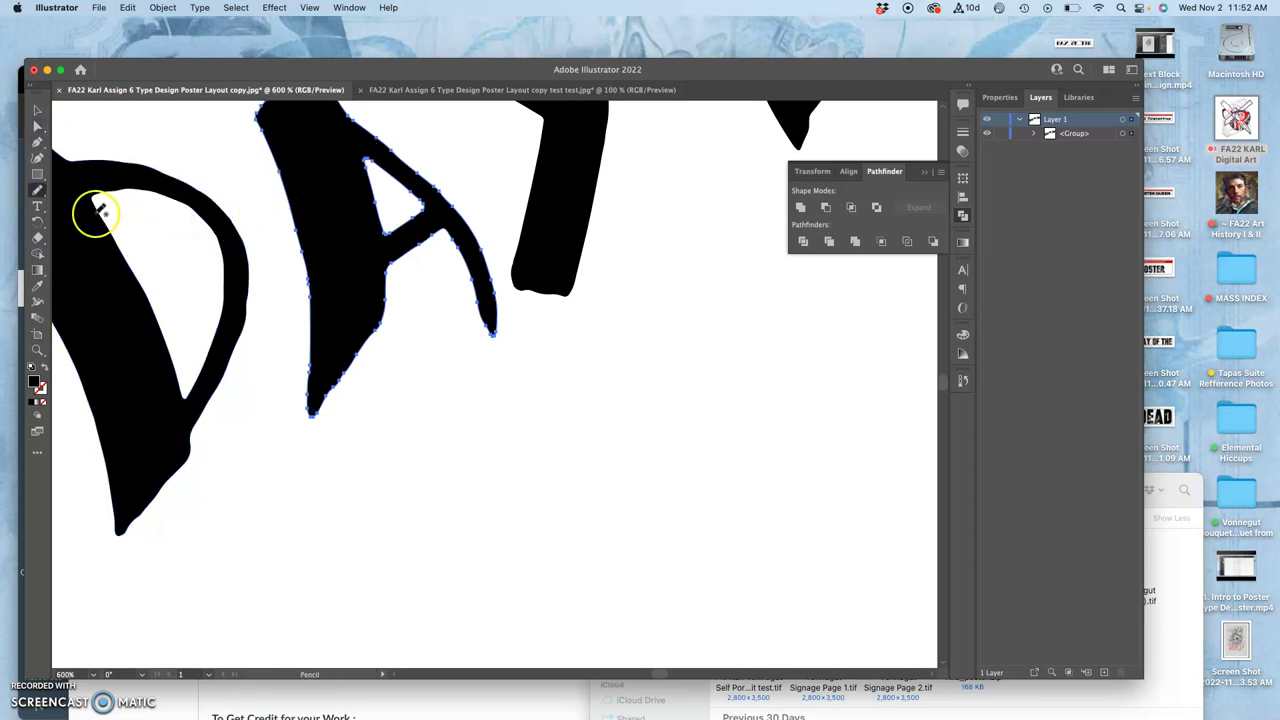
double_click(37, 191)
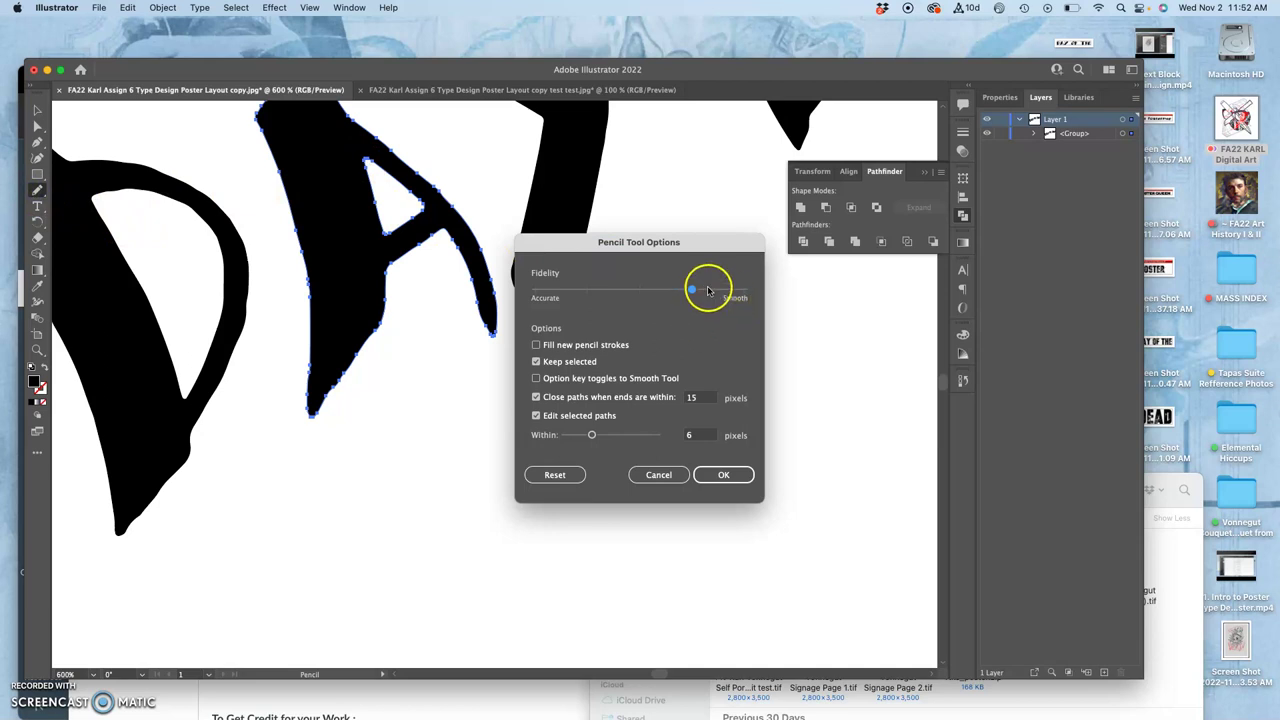
drag(691, 290, 689, 291)
drag(593, 297, 594, 297)
click(723, 474)
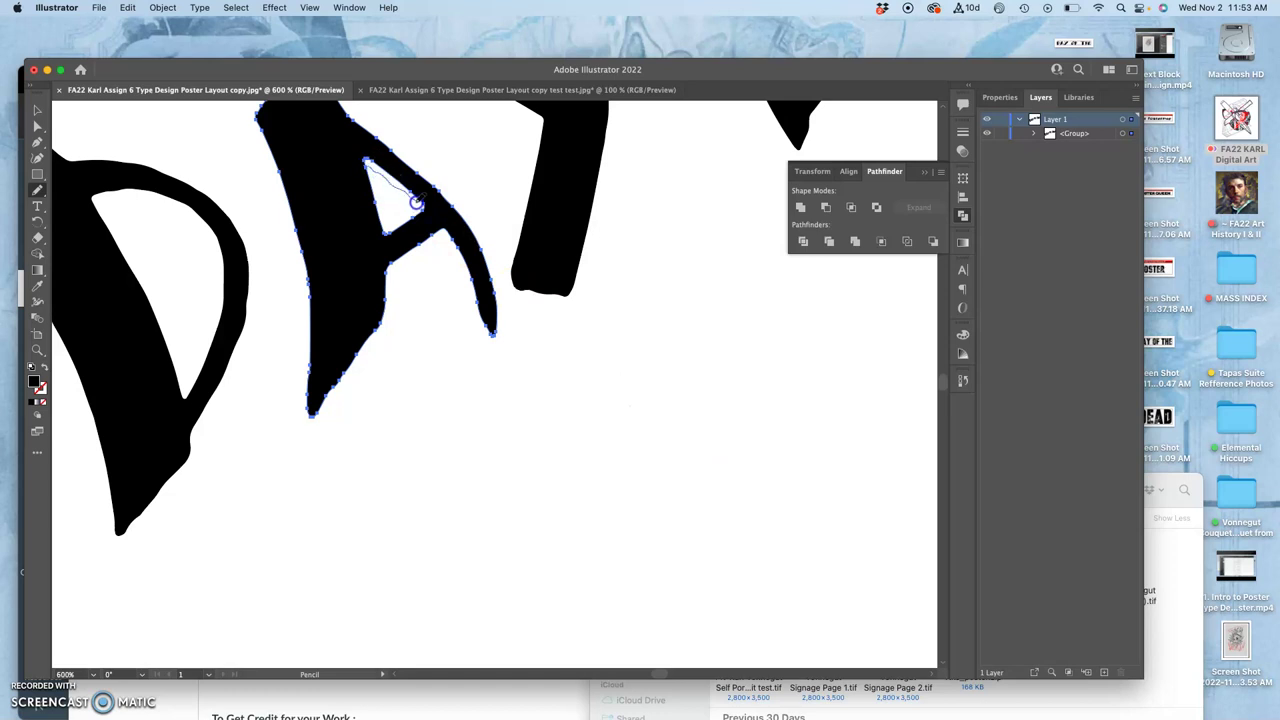
Redraw the A's inner triangle with the Pencil into a larger counter
mouse_move(416, 212)
mouse_down()
mouse_move(415, 267)
mouse_move(421, 241)
mouse_move(387, 180)
mouse_move(418, 175)
mouse_move(472, 224)
mouse_move(383, 181)
mouse_up()
scroll(414, 177, up, 5)
key(super+equal)
key(super+equal)
key(super+equal)
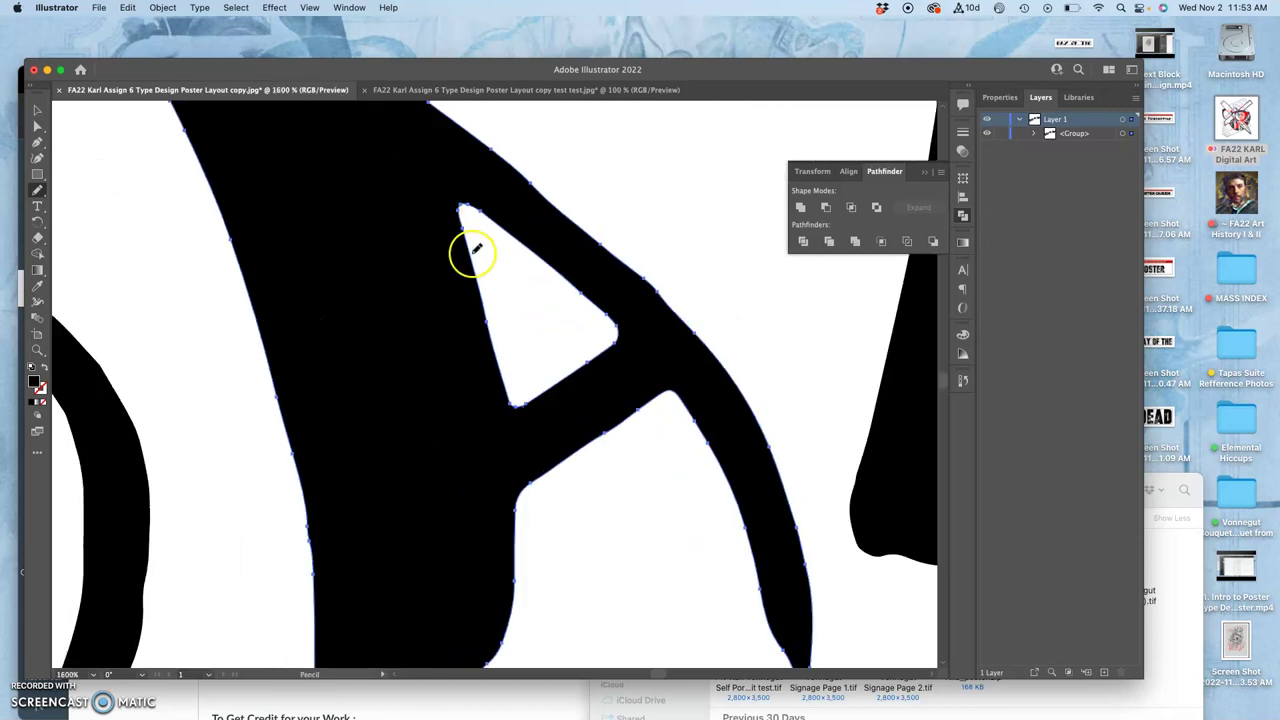
scroll(540, 230, down, 3)
scroll(540, 230, right, 3)
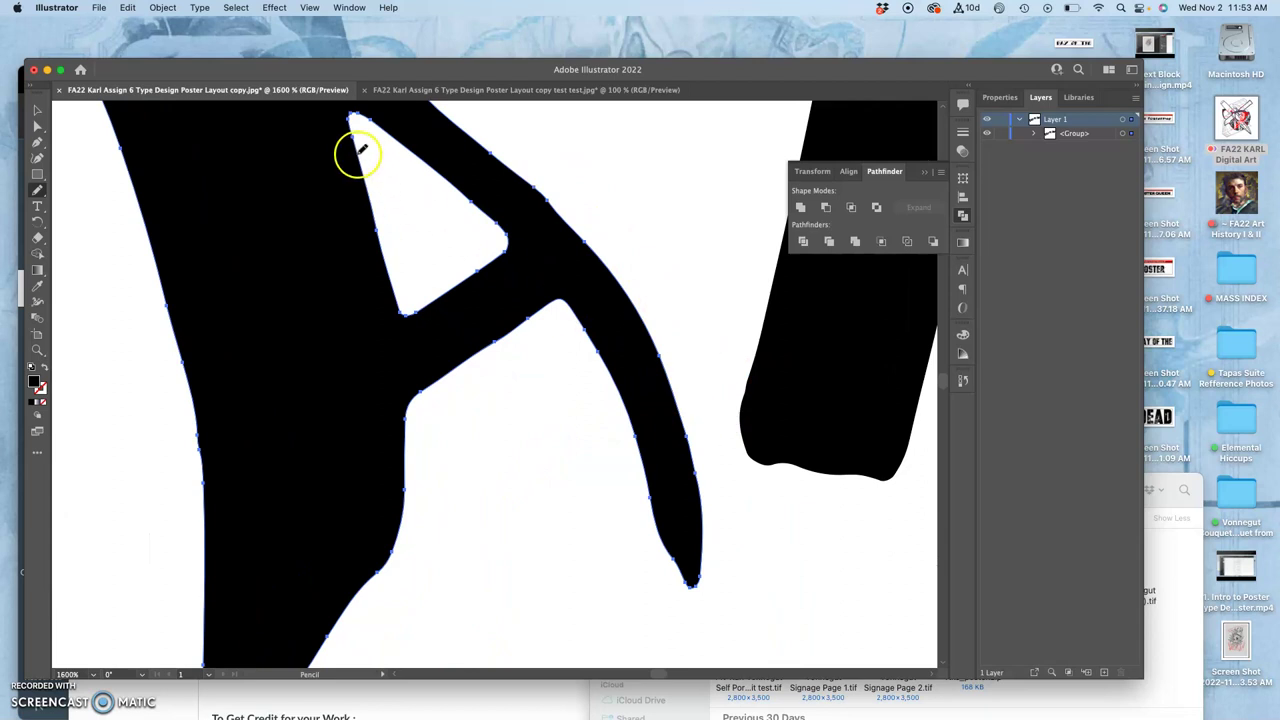
drag(388, 197, 437, 337)
drag(451, 434, 455, 420)
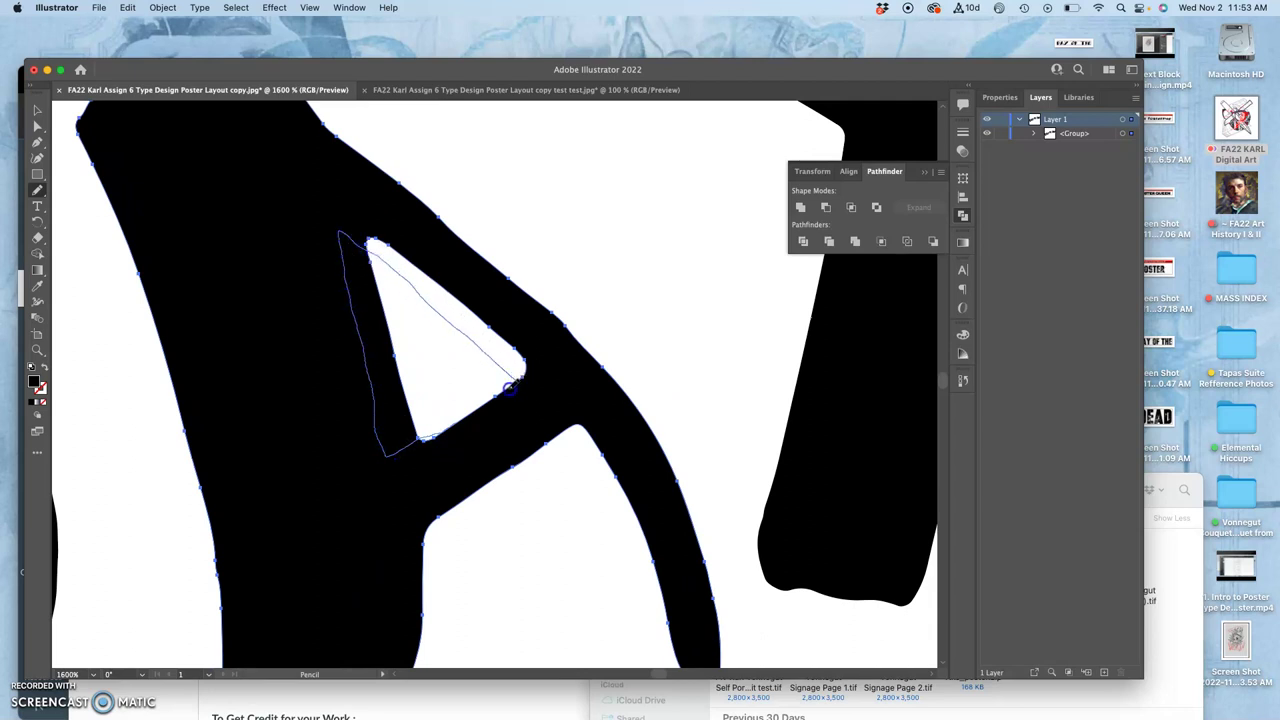
drag(500, 393, 503, 389)
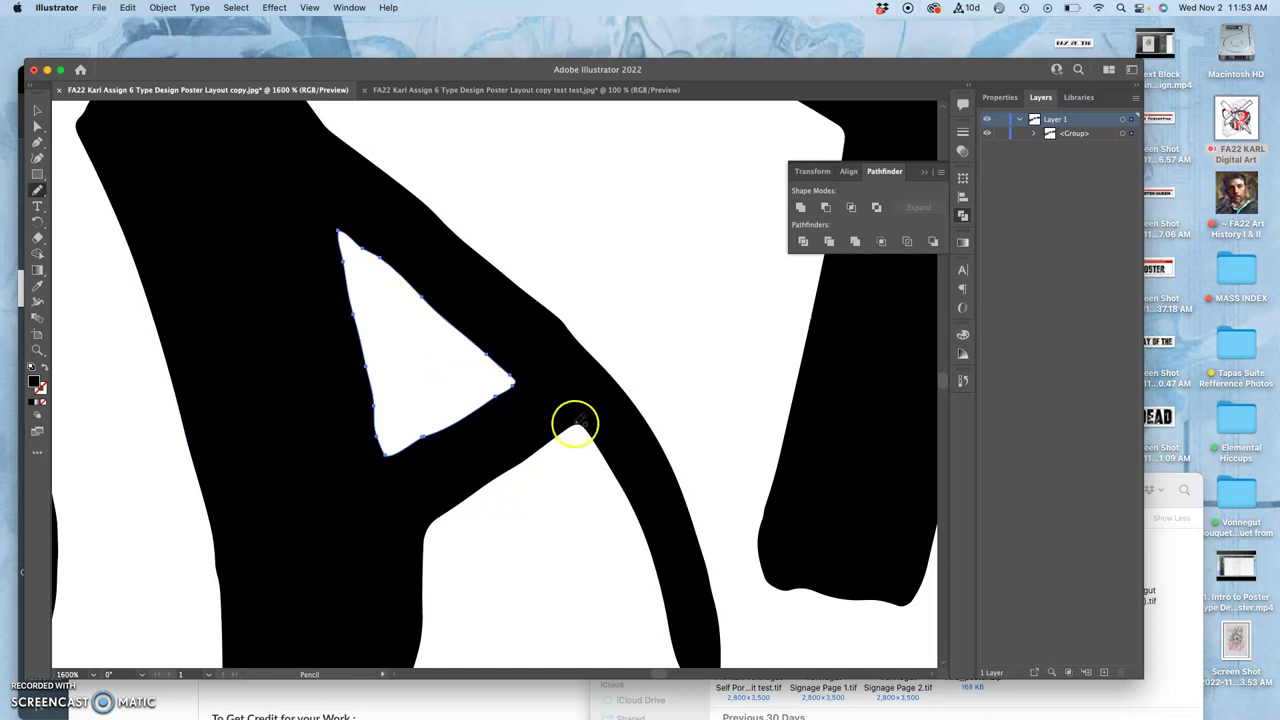
Slim the A's right leg into a notched tip and smooth its inner edge
mouse_move(585, 392)
mouse_down()
mouse_move(443, 250)
mouse_move(450, 278)
mouse_move(400, 268)
mouse_up()
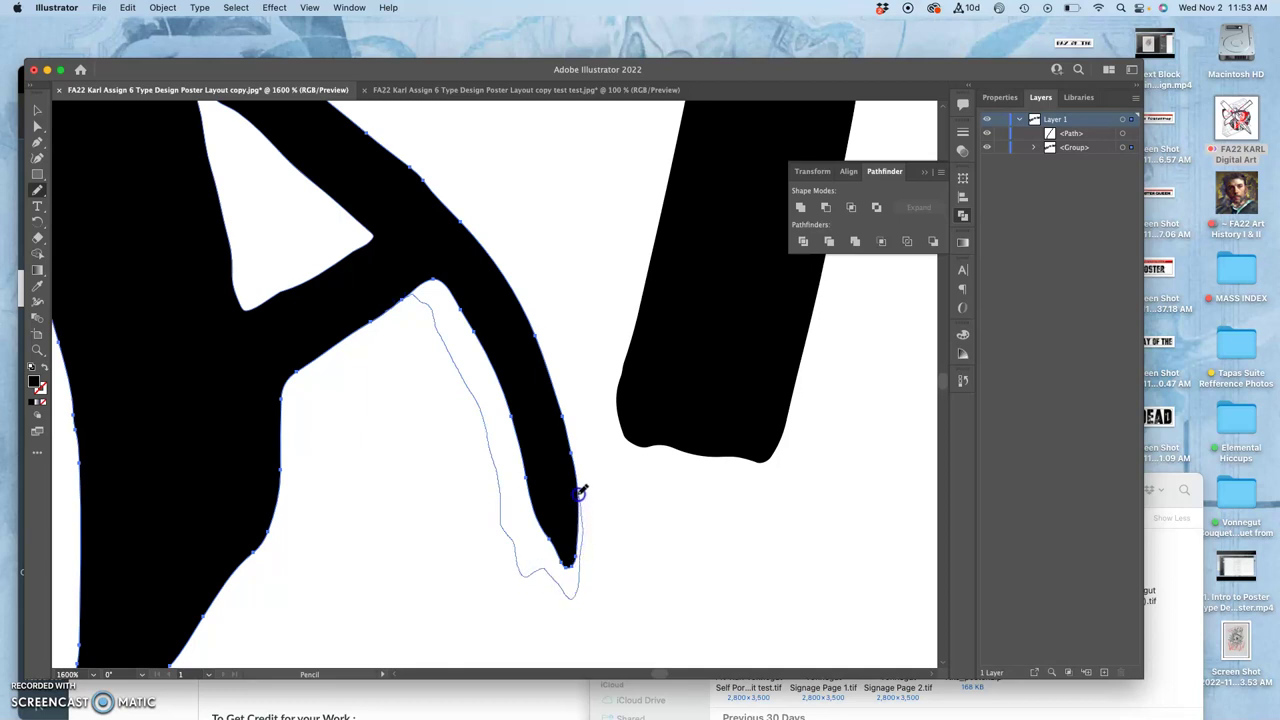
drag(577, 472, 580, 505)
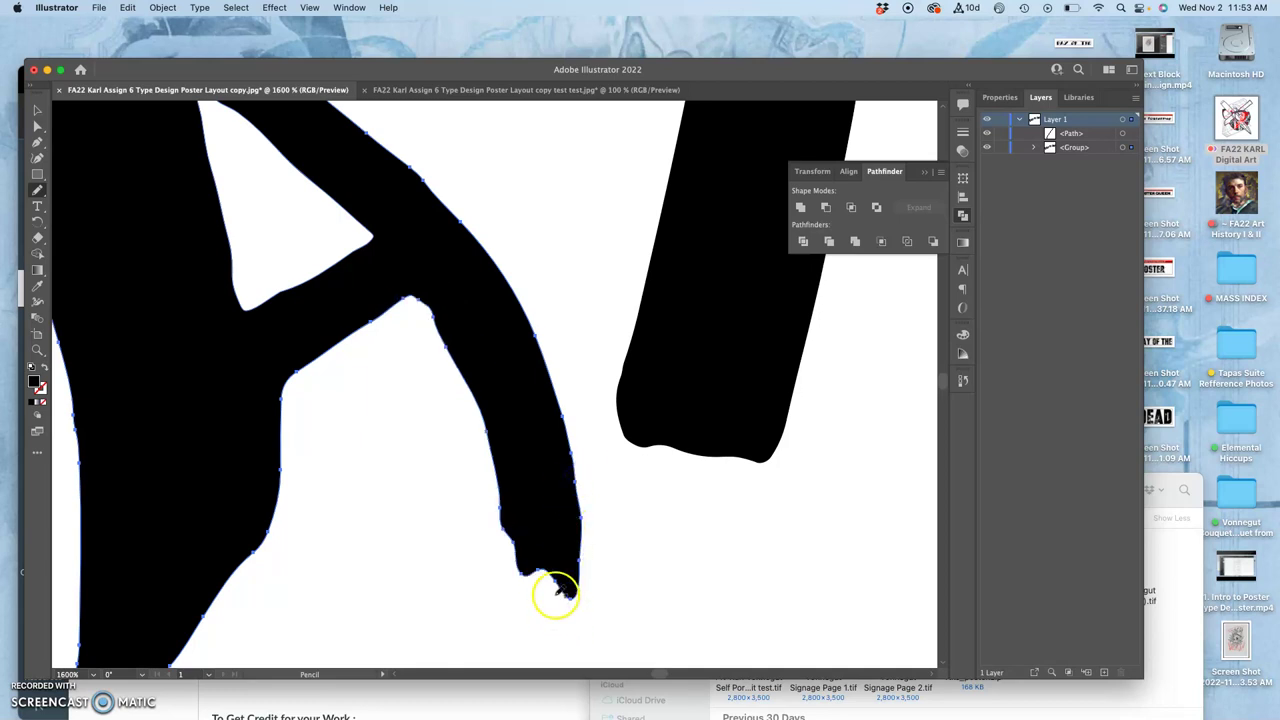
key(super+minus)
key(super+minus)
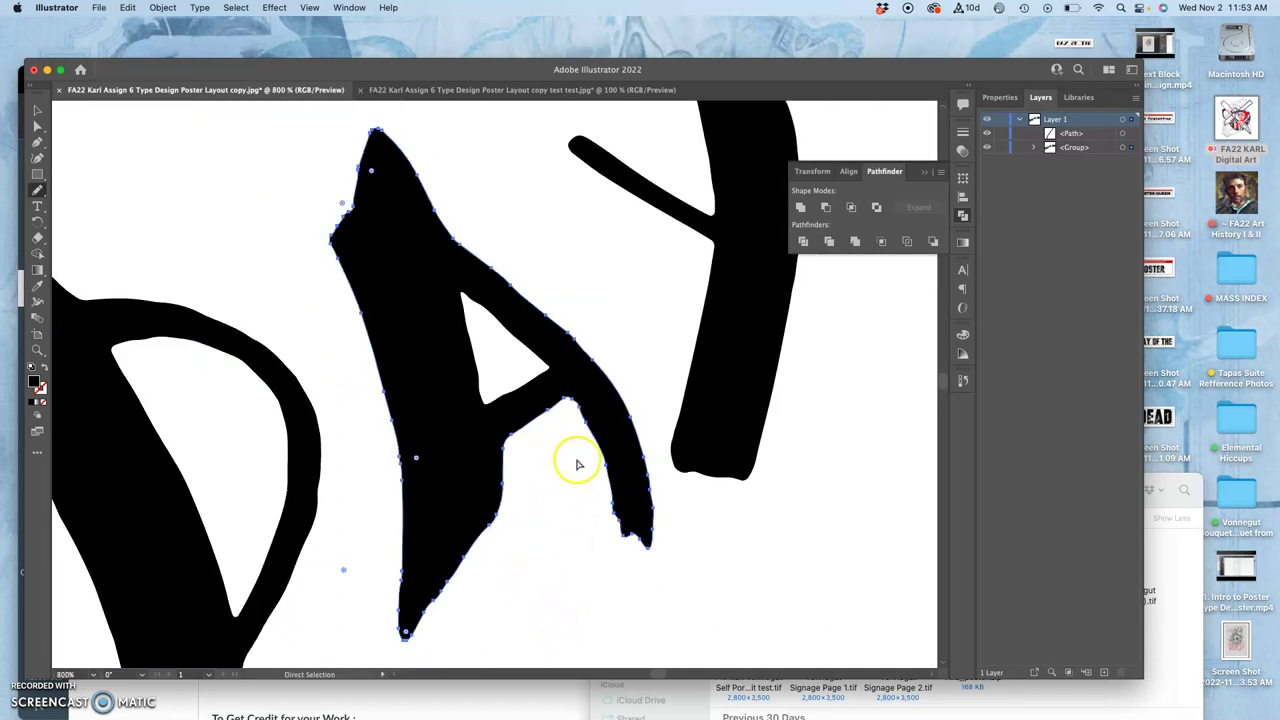
key(super+equal)
scroll(580, 455, down, 2)
key(super+equal)
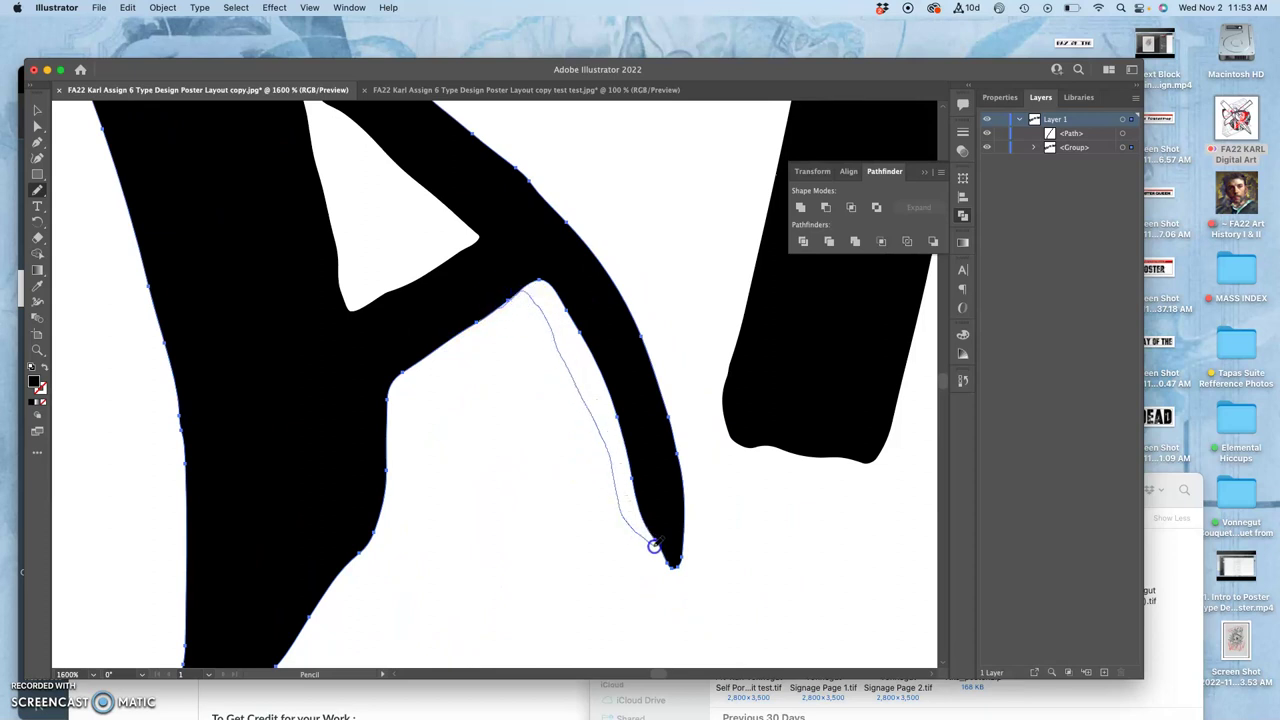
drag(676, 563, 678, 560)
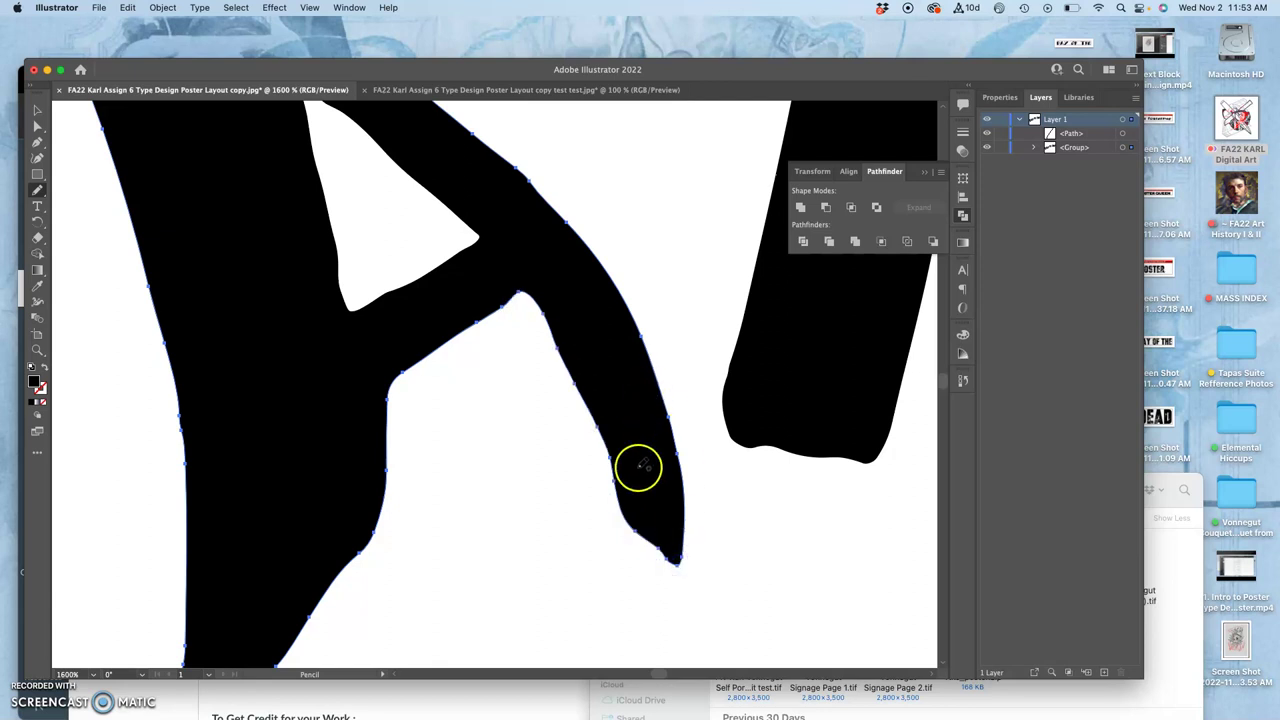
Select the D and redraw its inner curve with the Pencil
scroll(598, 432, down, 4)
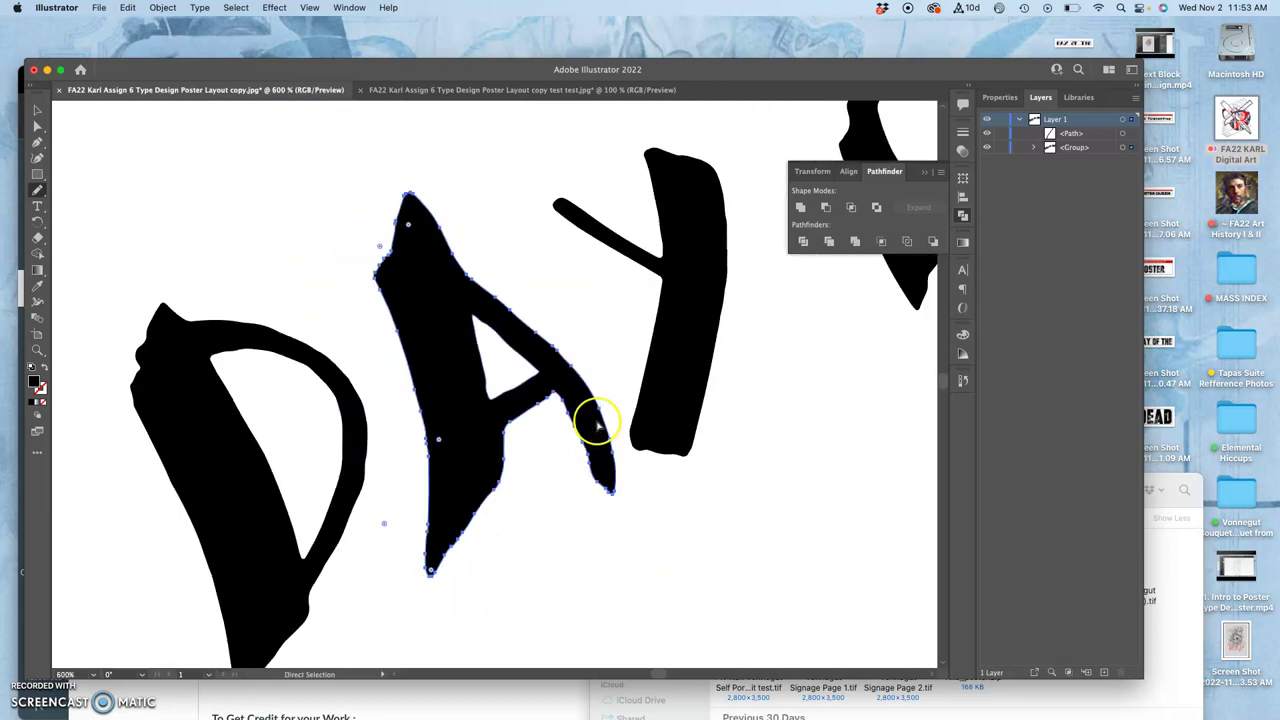
scroll(437, 449, up, 3)
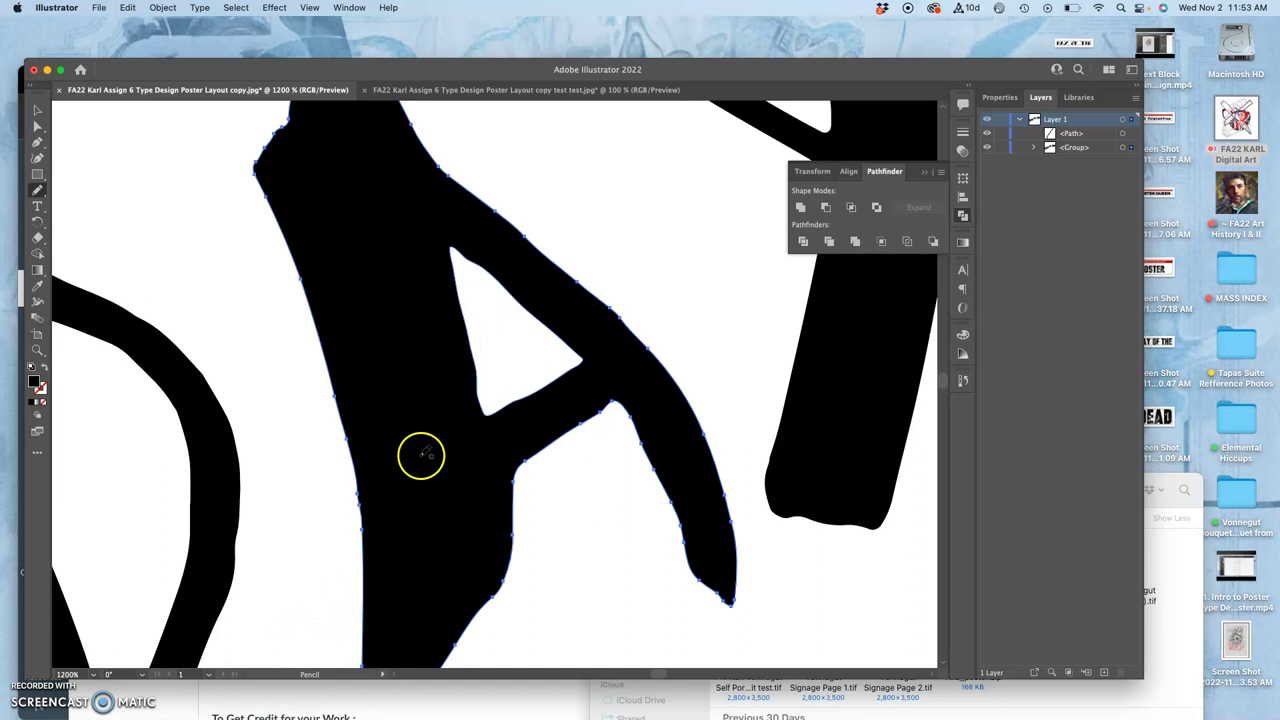
drag(334, 443, 600, 332)
super+click(286, 343)
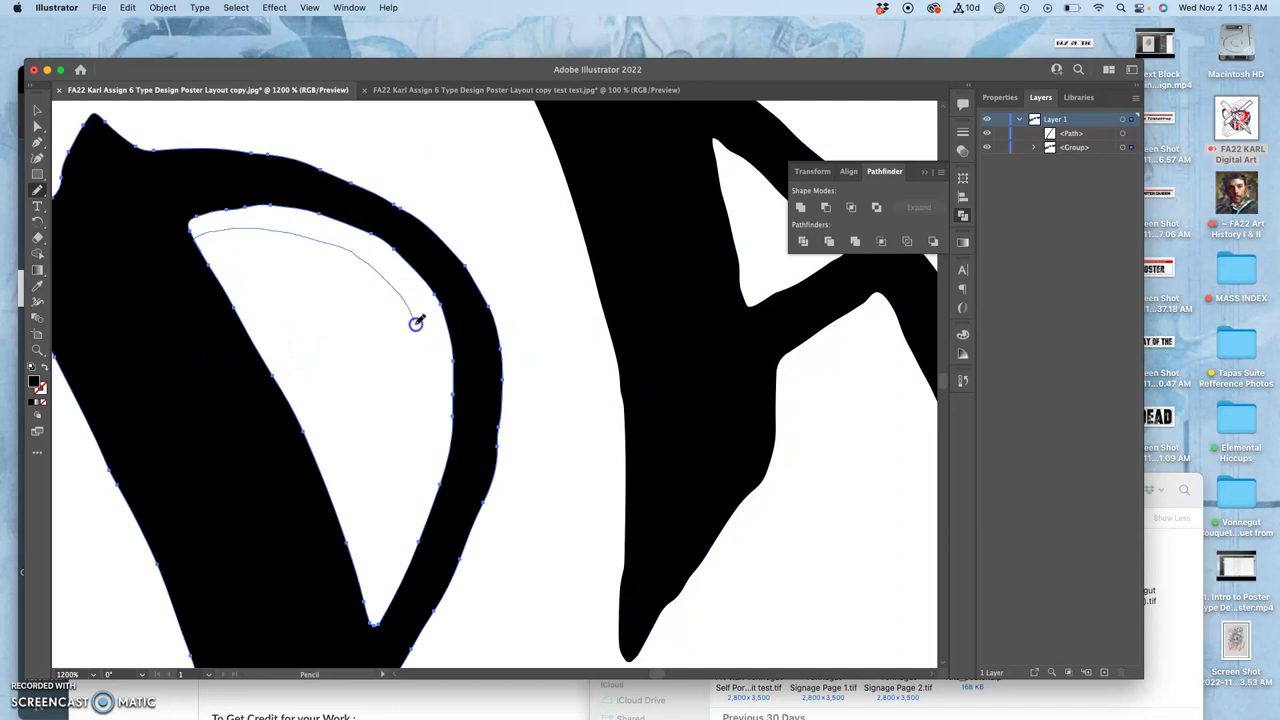
mouse_move(421, 333)
mouse_down()
mouse_move(421, 514)
mouse_move(388, 585)
mouse_move(370, 588)
mouse_up()
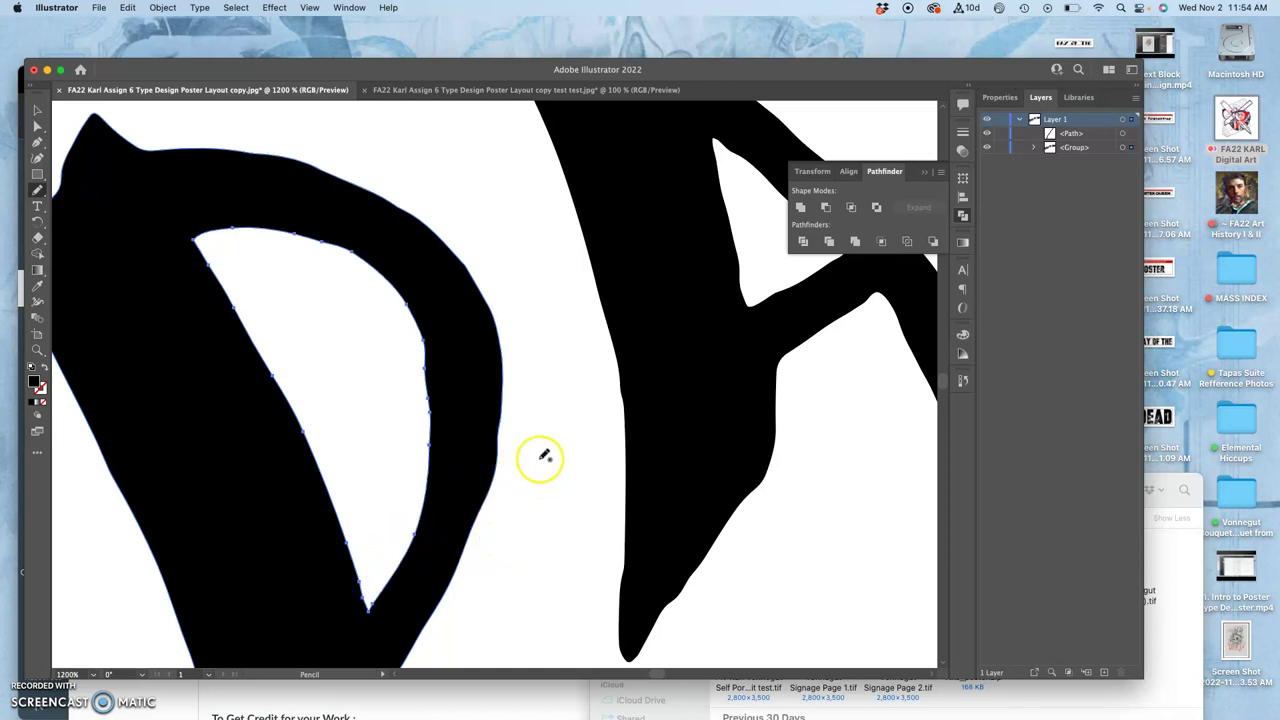
Widen the tip of the Y's left arm with a flared bump
drag(547, 450, 470, 375)
super+click(466, 378)
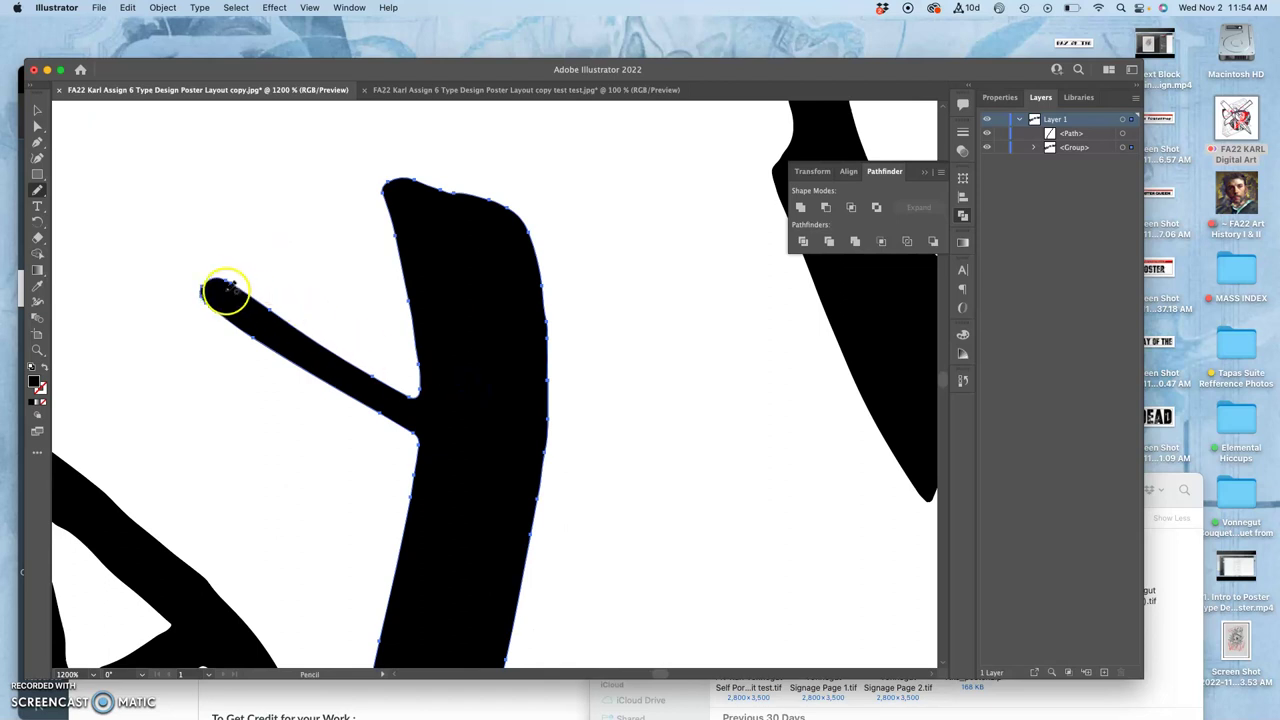
mouse_move(222, 290)
mouse_down()
mouse_move(214, 277)
mouse_move(150, 315)
mouse_move(238, 324)
mouse_up()
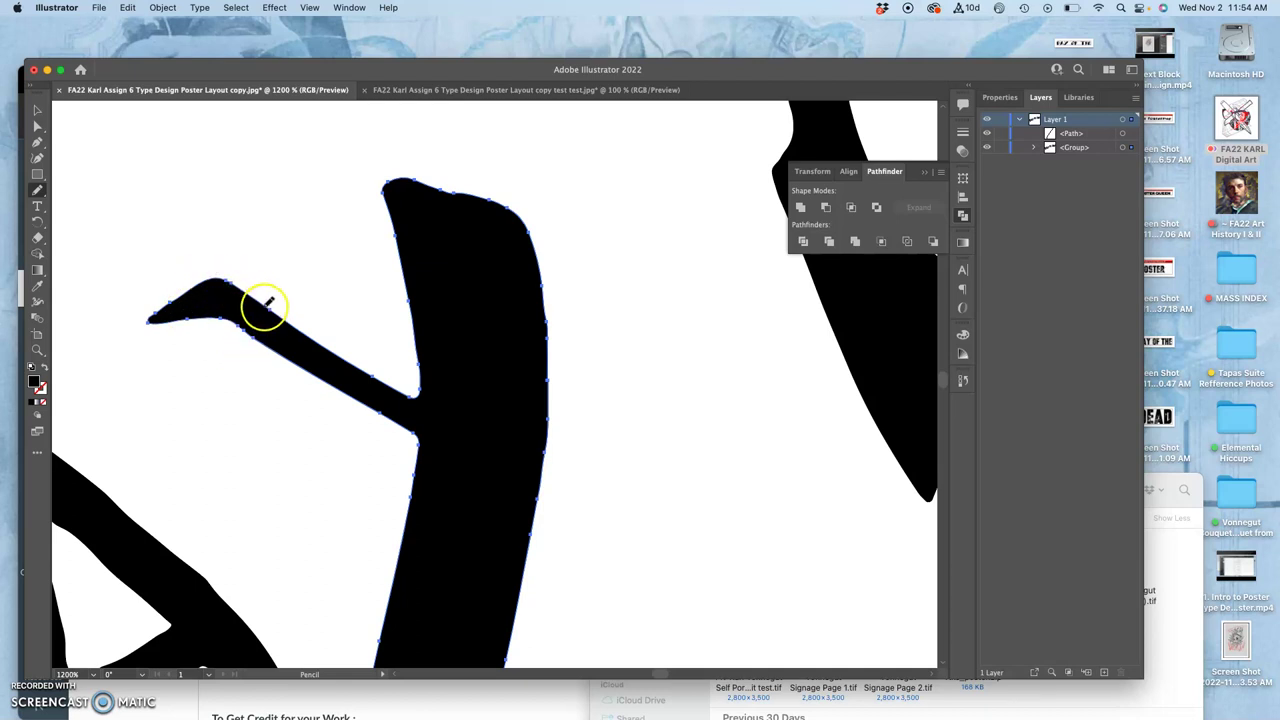
mouse_move(195, 283)
mouse_down()
mouse_move(266, 249)
mouse_move(319, 338)
mouse_up()
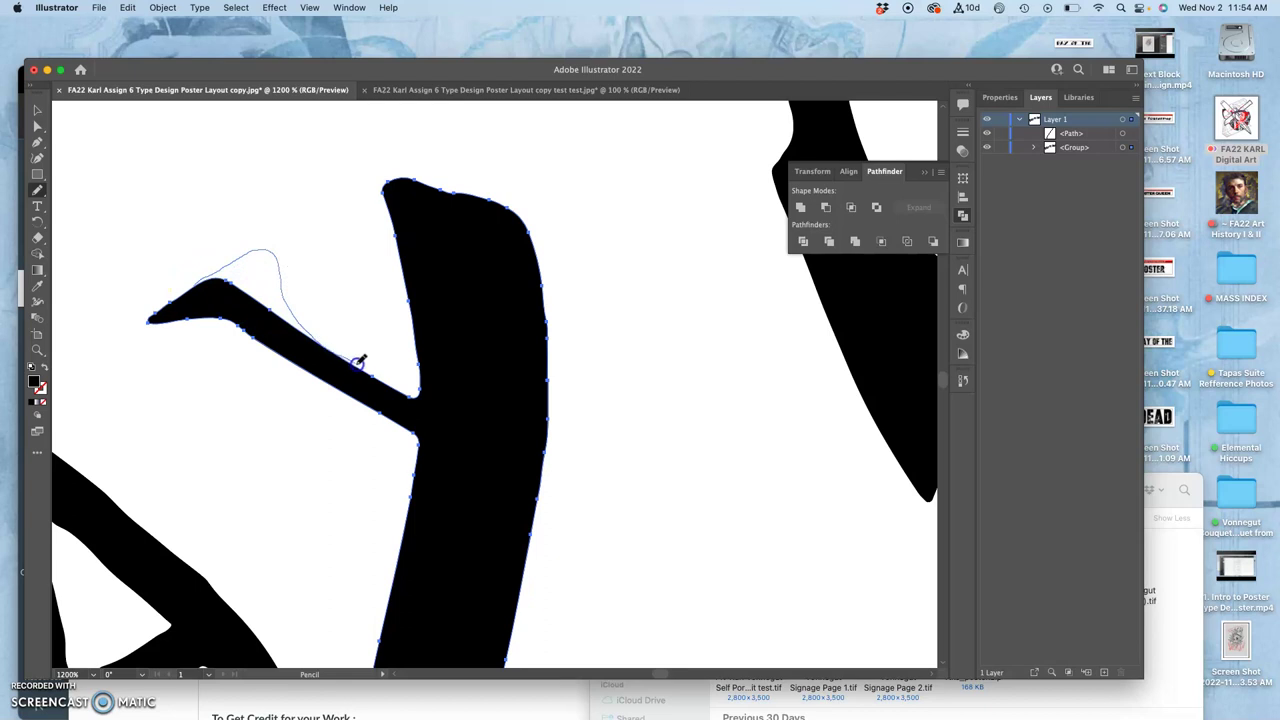
drag(400, 388, 402, 390)
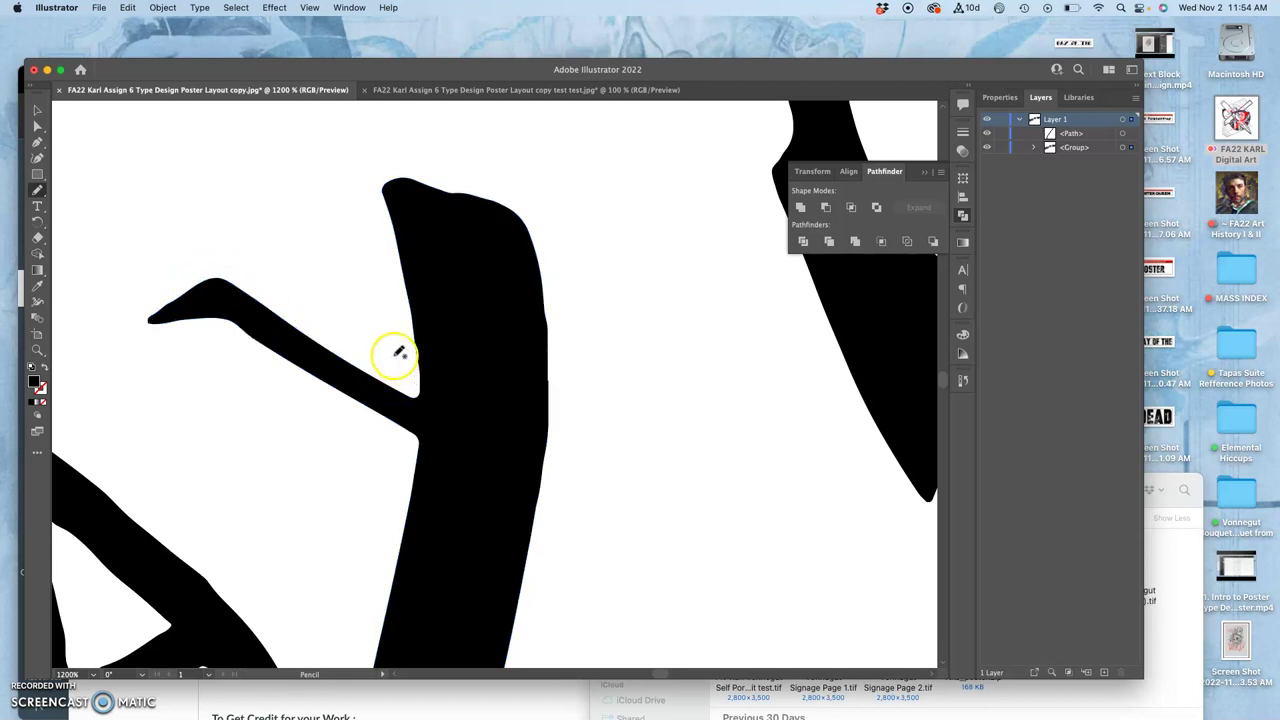
Redraw the upper edge of the Y's arm to thicken it, then zoom out to 200%
super+click(300, 323)
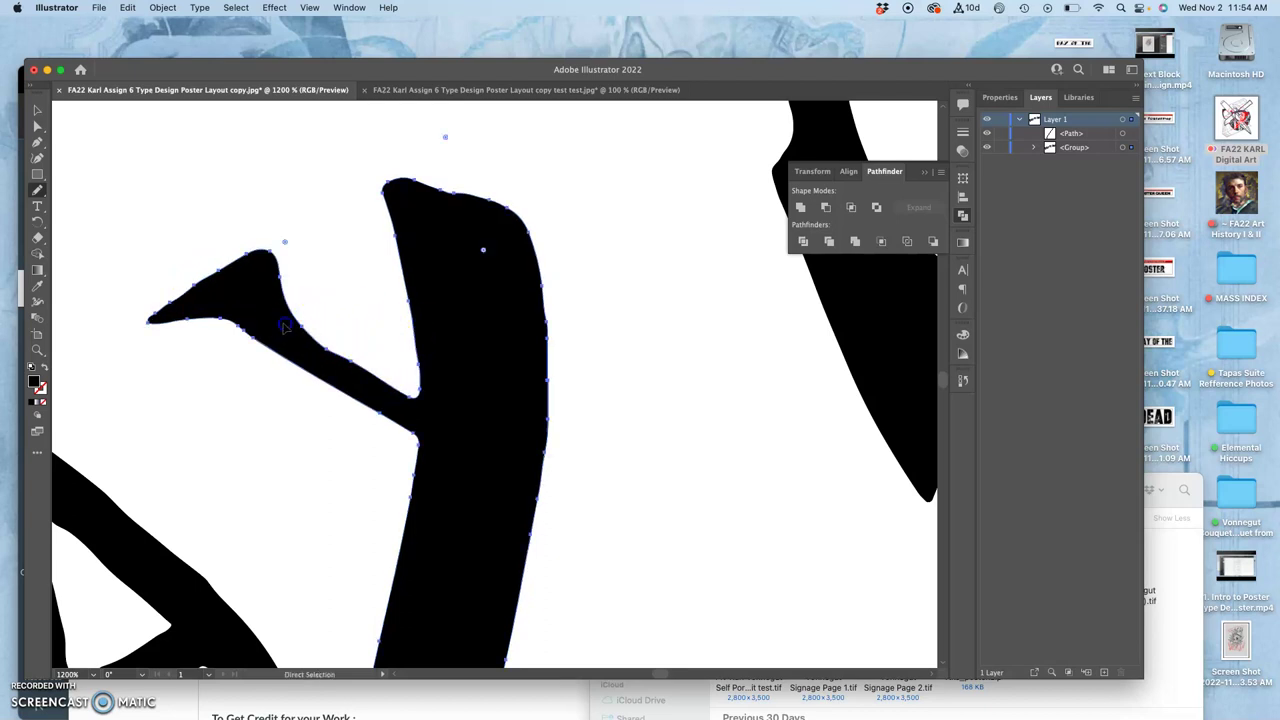
drag(264, 262, 250, 250)
drag(313, 318, 374, 365)
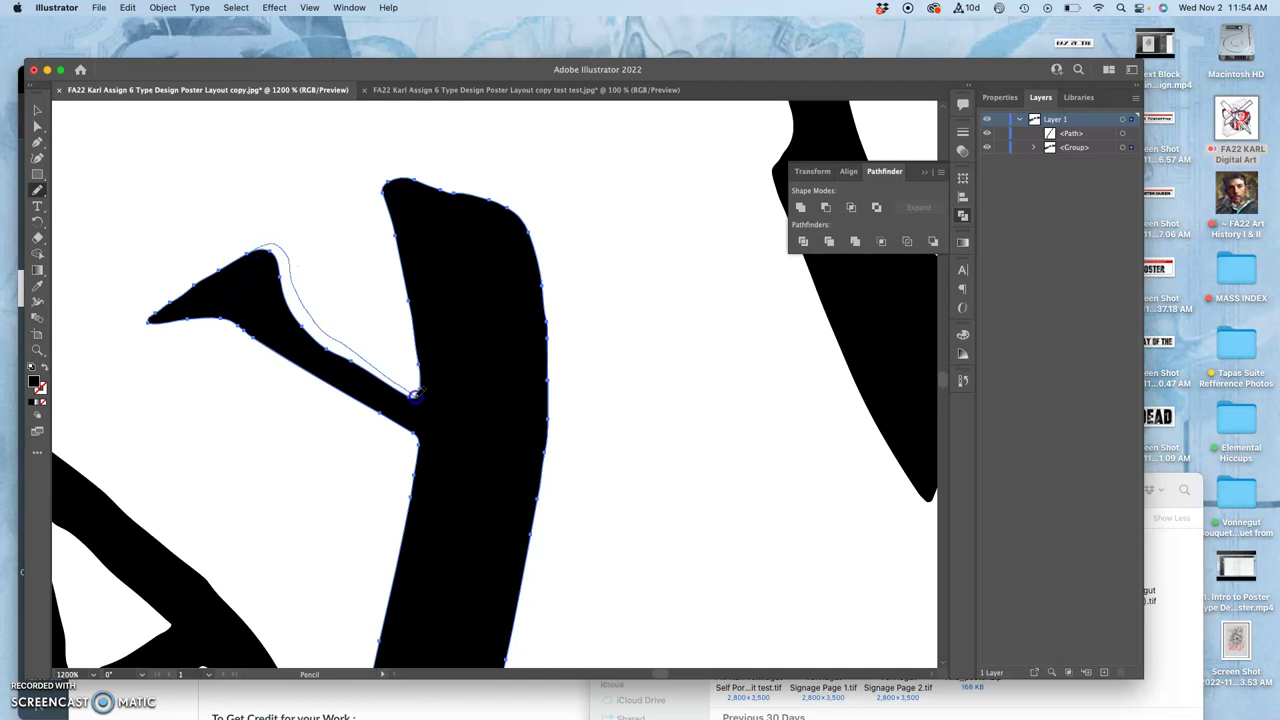
drag(420, 372, 422, 374)
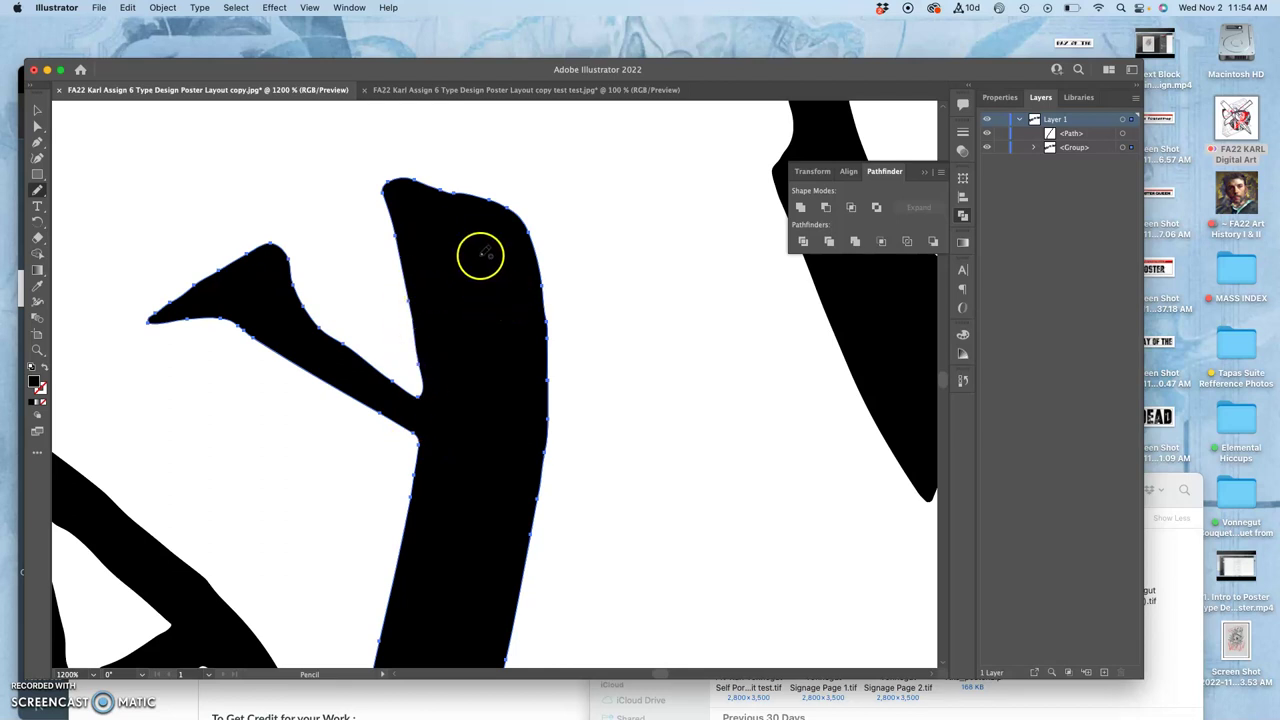
key(super)
key(super+minus)
key(super+minus)
key(super+minus)
key(super+minus)
key(super+minus)
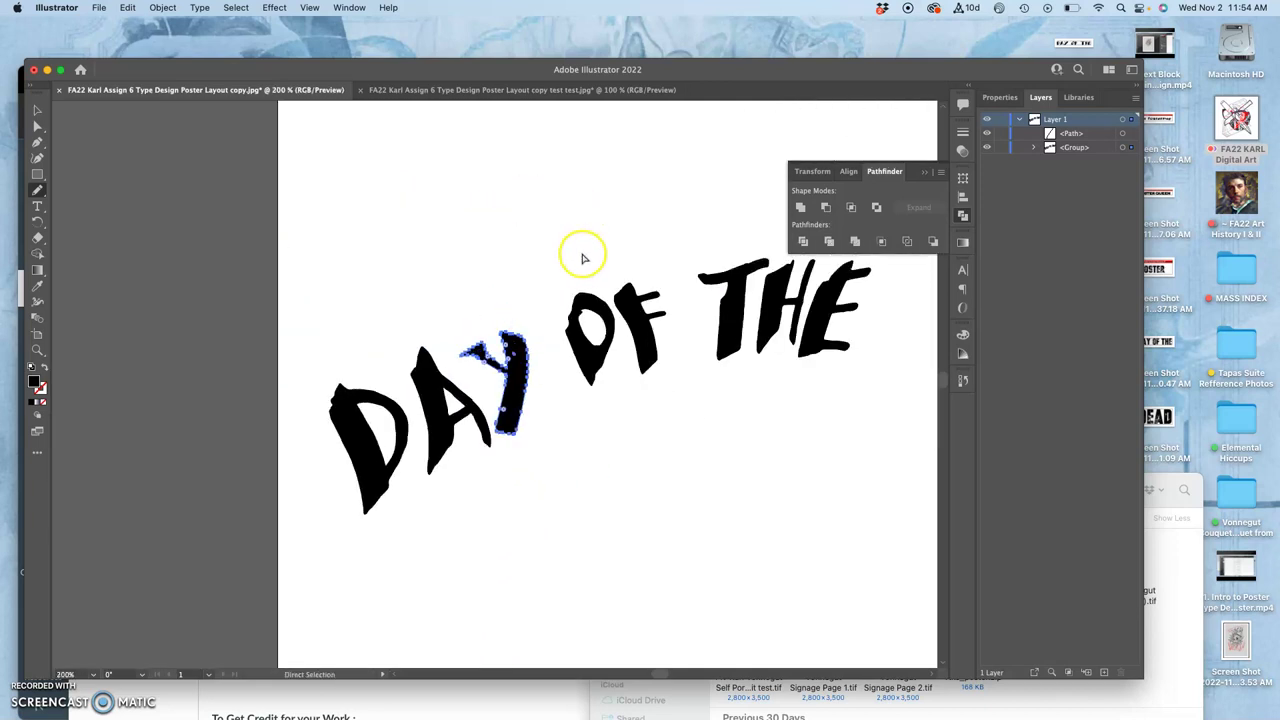
Zoom in on the Y and redraw its slanted top and right edge to widen the stem
key(super+equal)
key(super+equal)
key(super+equal)
key(super+equal)
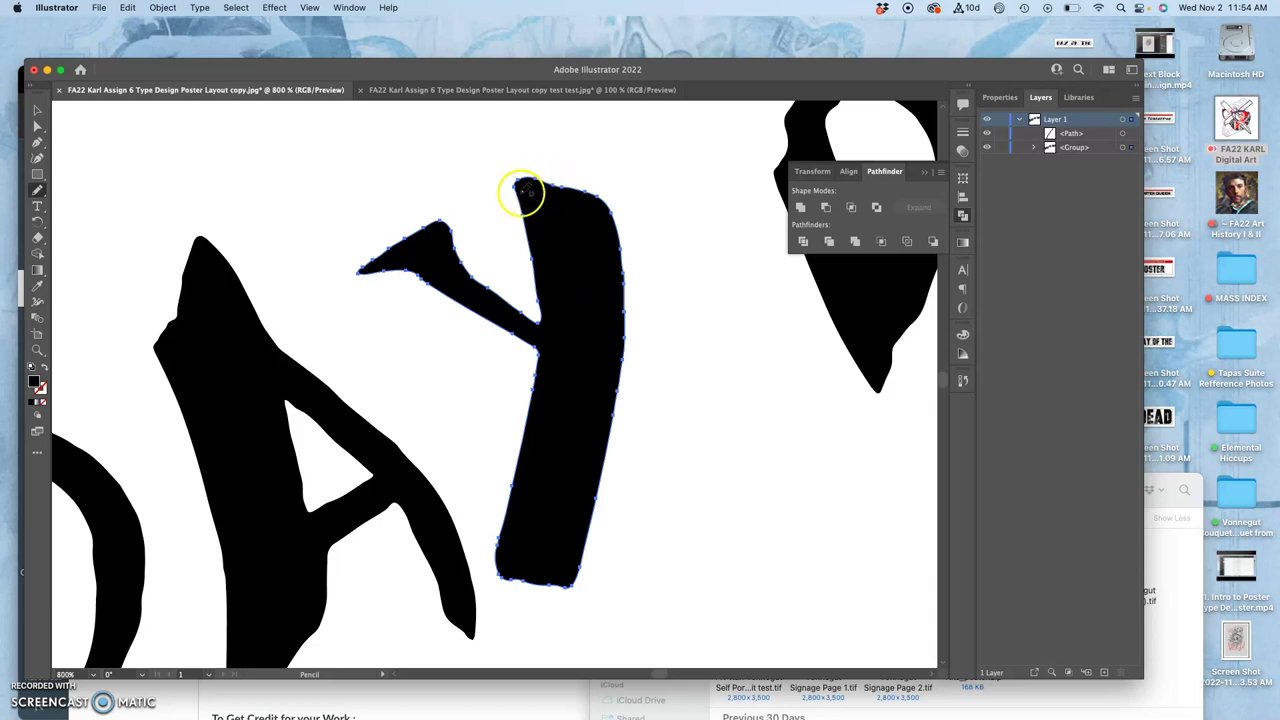
drag(523, 190, 516, 189)
mouse_move(586, 157)
mouse_down()
mouse_move(629, 138)
mouse_move(616, 179)
mouse_up()
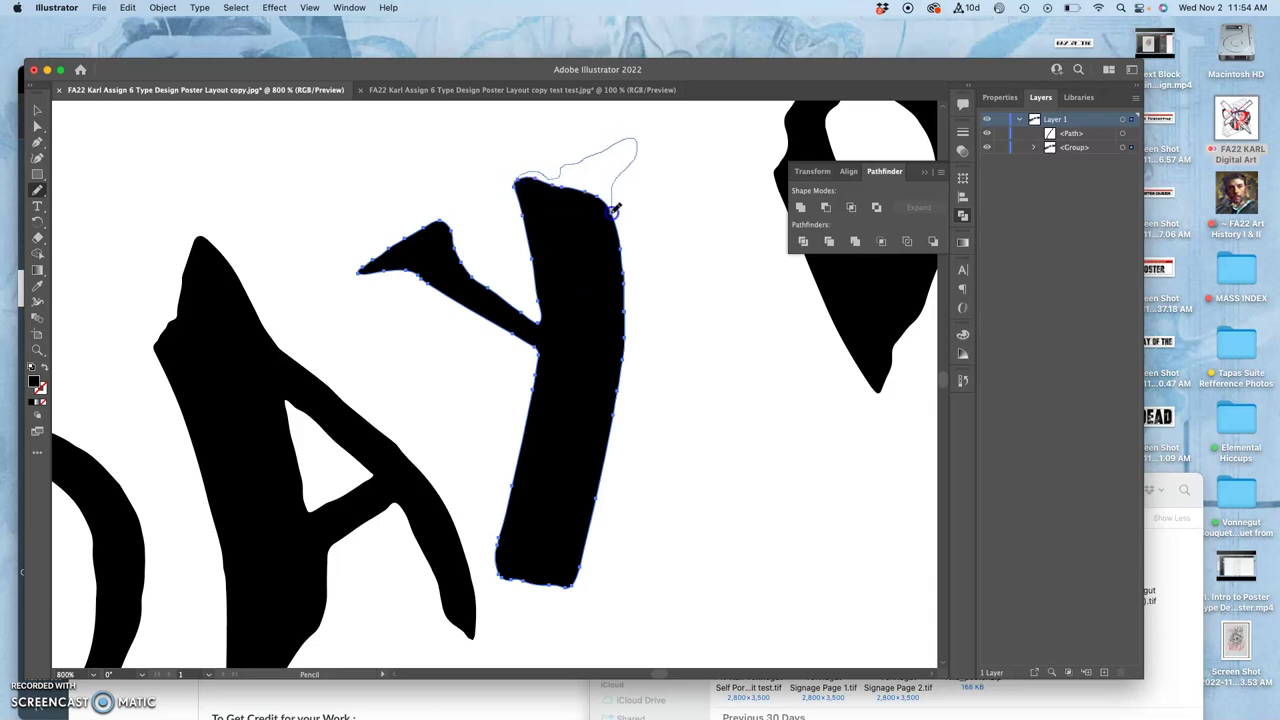
mouse_move(618, 392)
mouse_down()
mouse_move(588, 607)
mouse_move(521, 590)
mouse_up()
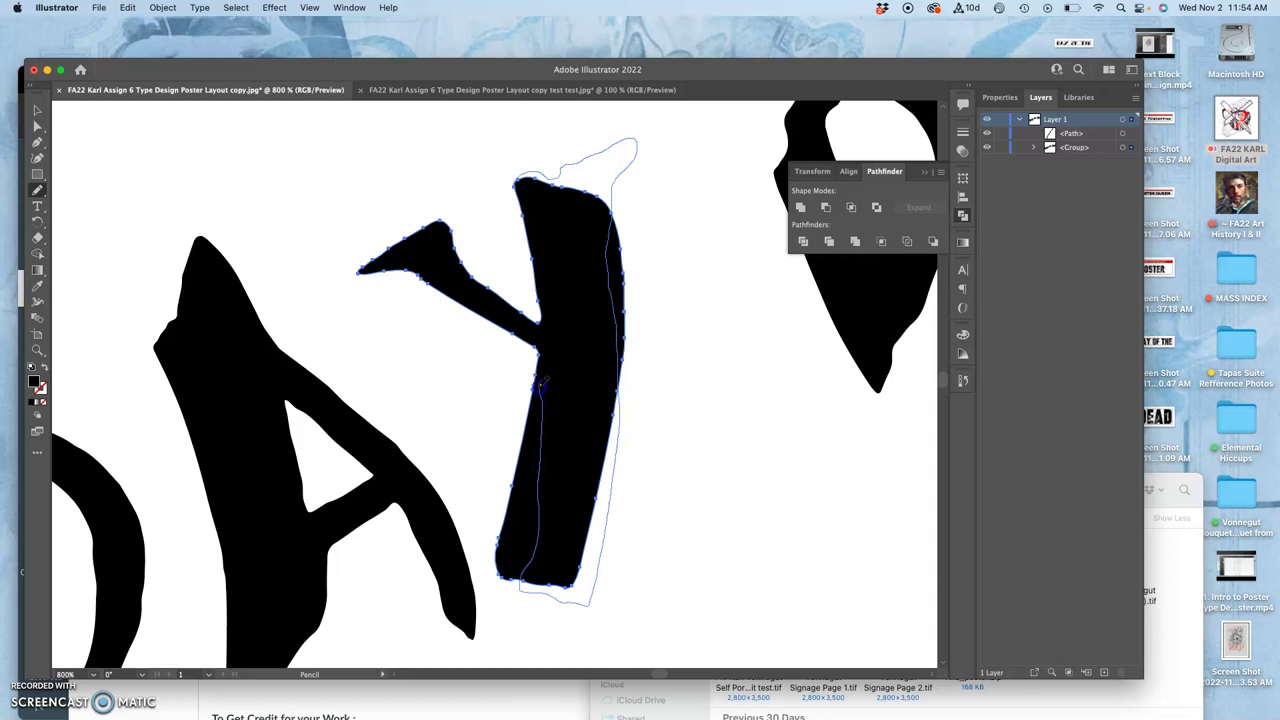
drag(536, 354, 537, 352)
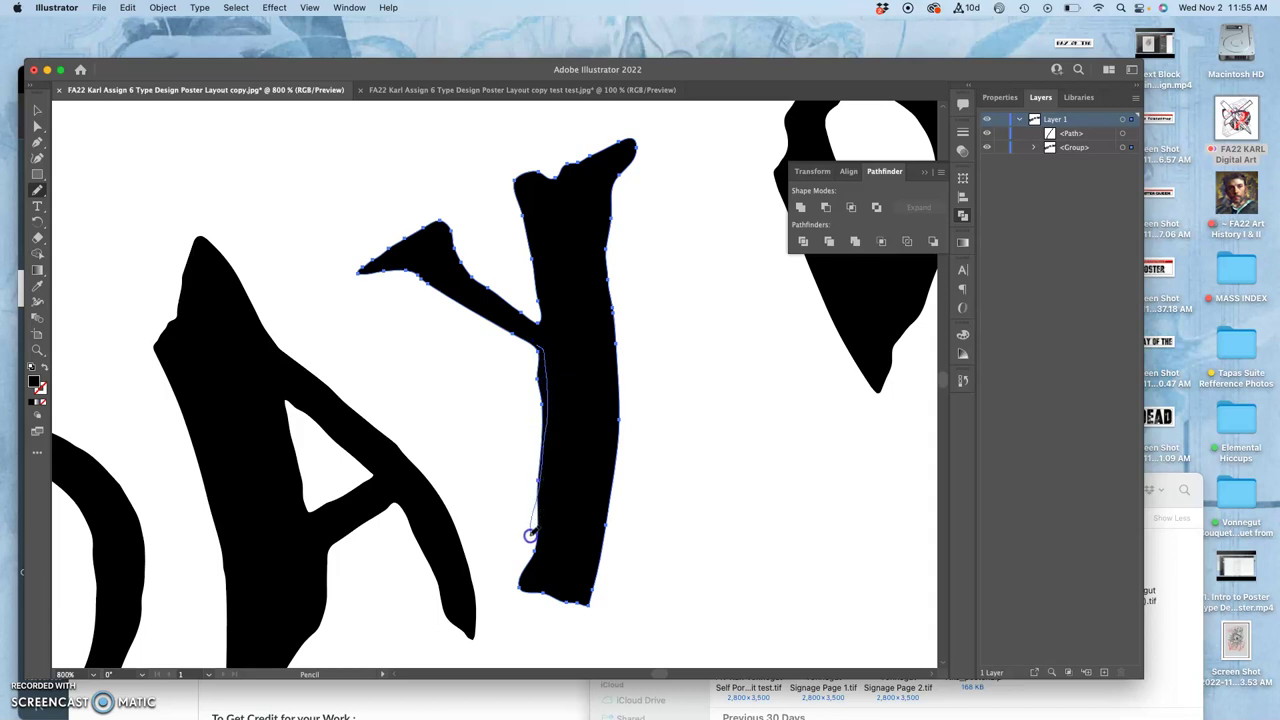
Redraw the Y stem's left edge and fill the notch where the arm meets the stem
drag(520, 577, 523, 580)
click(580, 412)
key(a)
key(super+z)
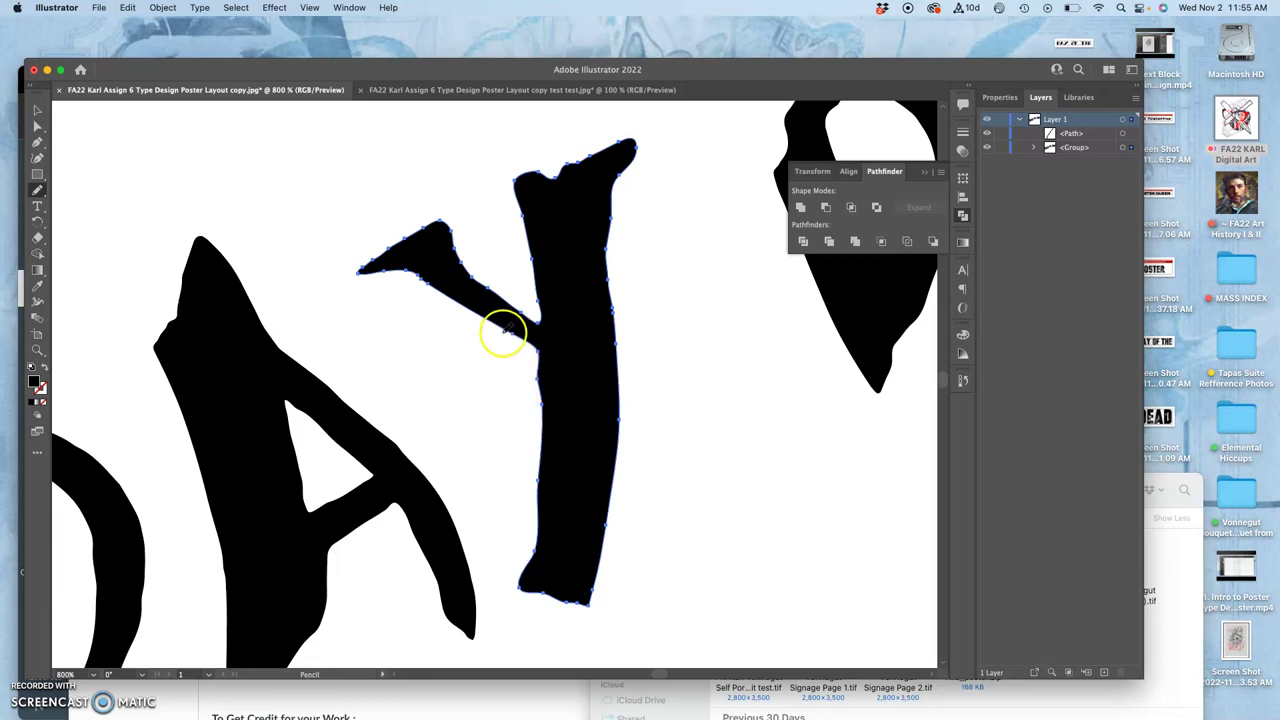
key(n)
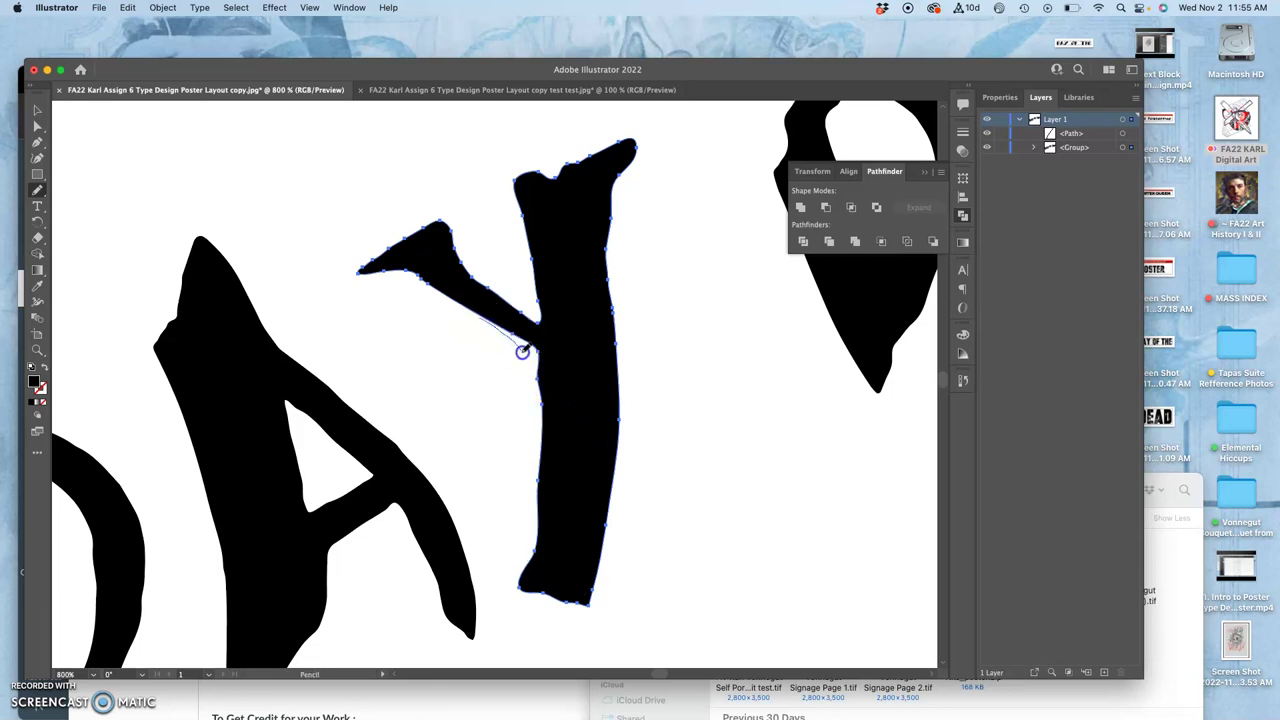
drag(531, 362, 536, 486)
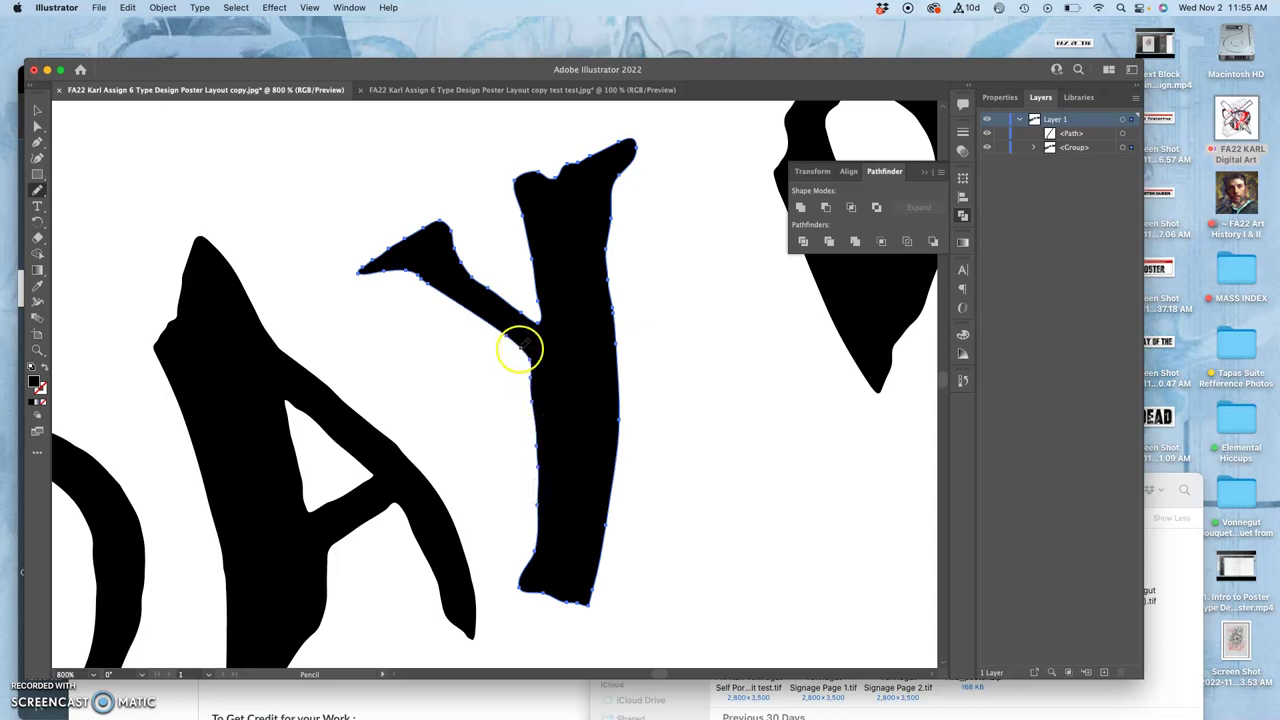
drag(521, 346, 533, 364)
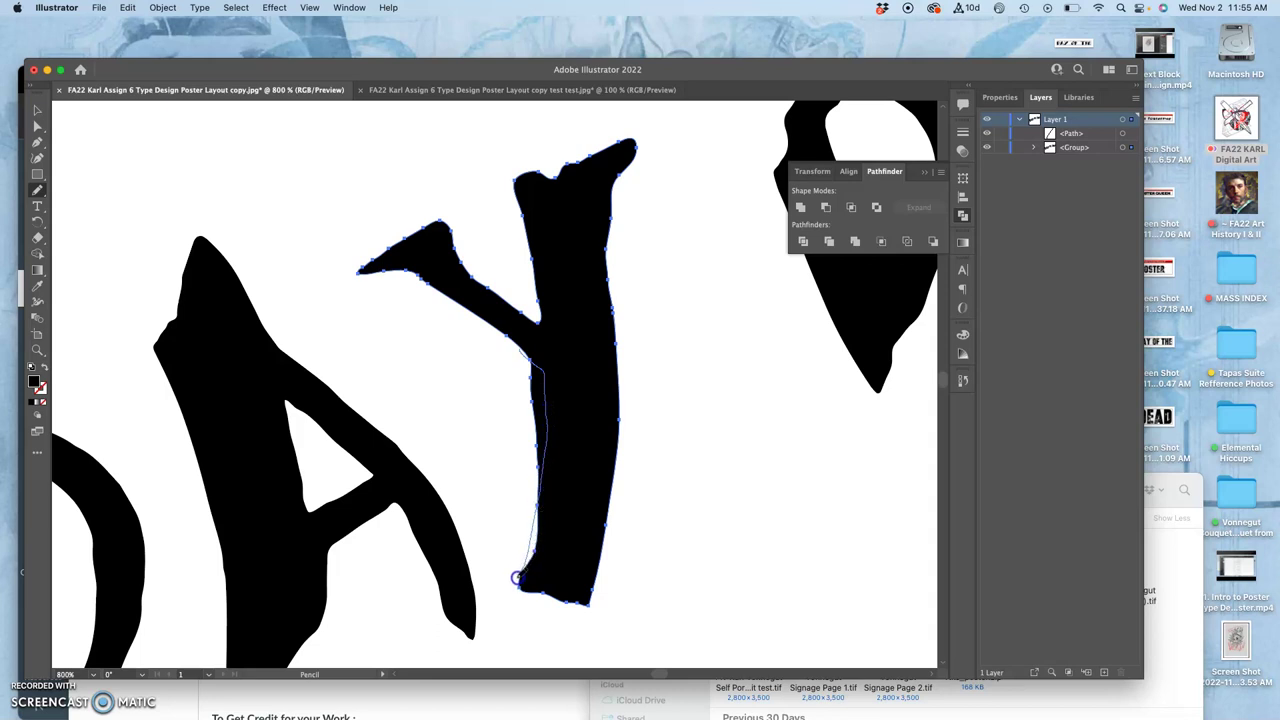
drag(516, 578, 517, 584)
Pan over to the O in OF, select its path and begin redrawing its lower edge
key(space)
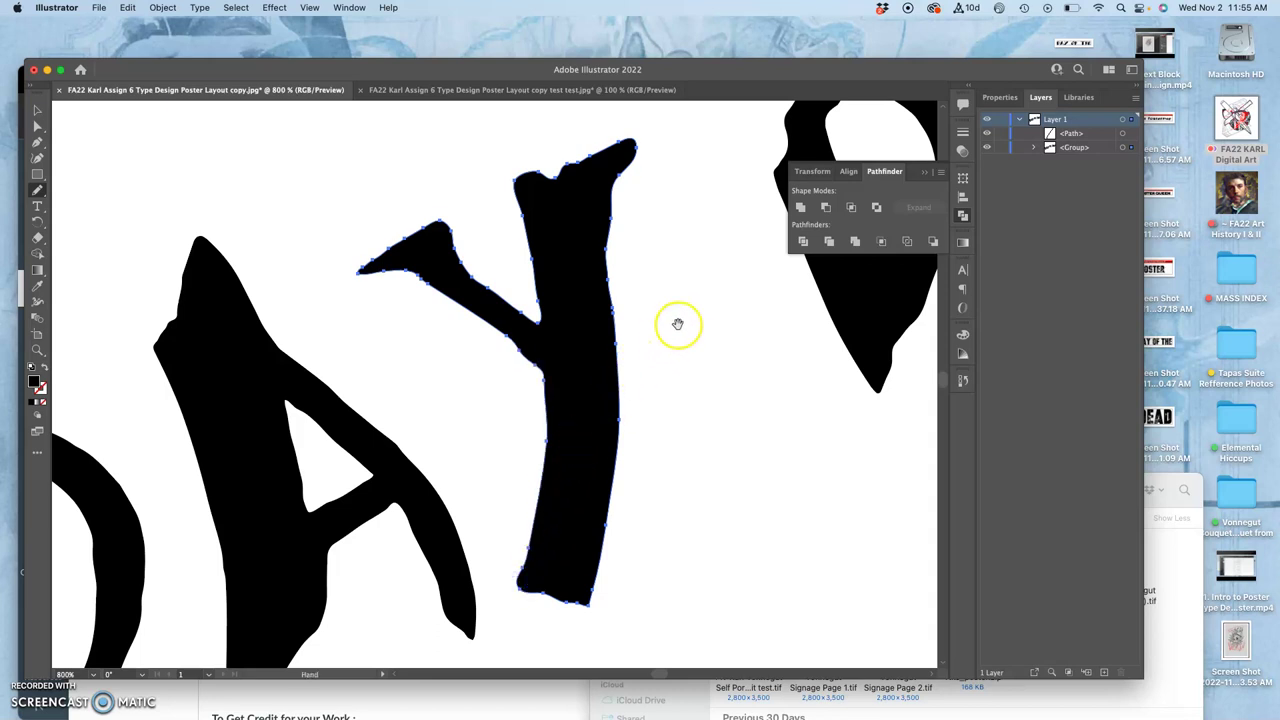
drag(679, 323, 552, 331)
drag(606, 277, 349, 455)
scroll(349, 455, right, 3)
key(a)
click(345, 423)
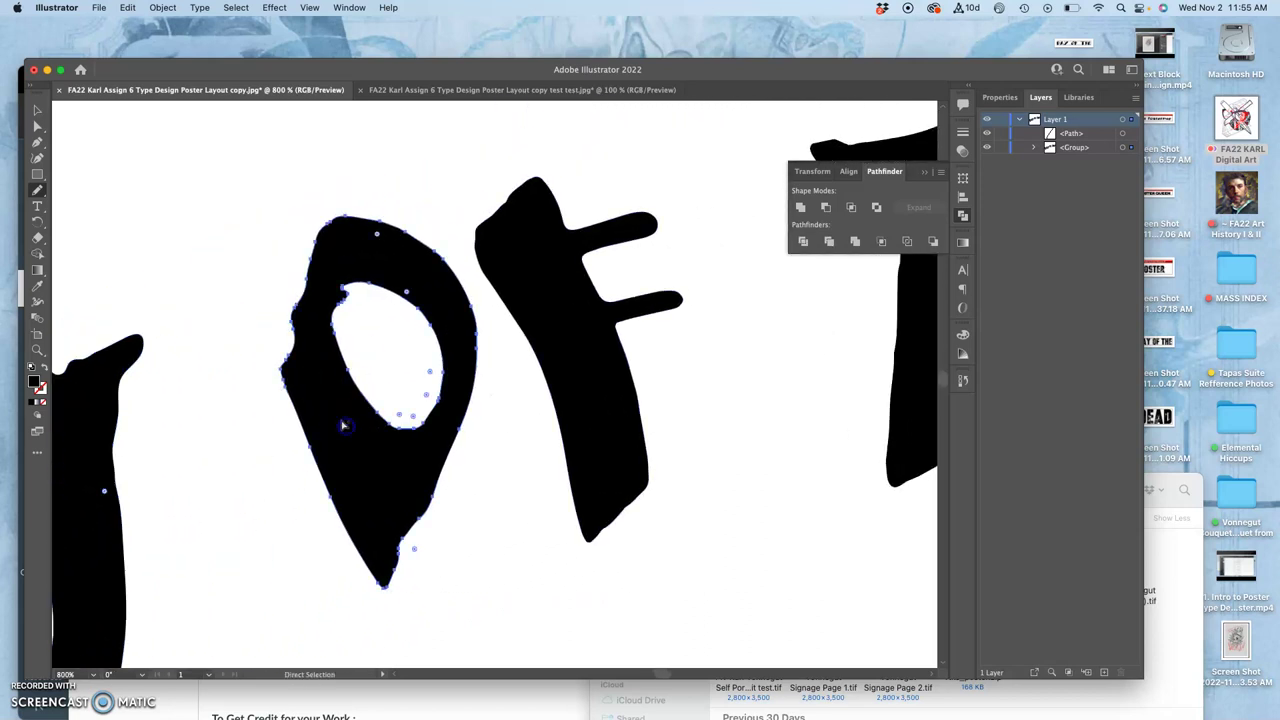
key(n)
mouse_move(409, 457)
mouse_down()
mouse_move(414, 537)
mouse_move(389, 548)
mouse_move(306, 443)
mouse_move(312, 458)
mouse_up()
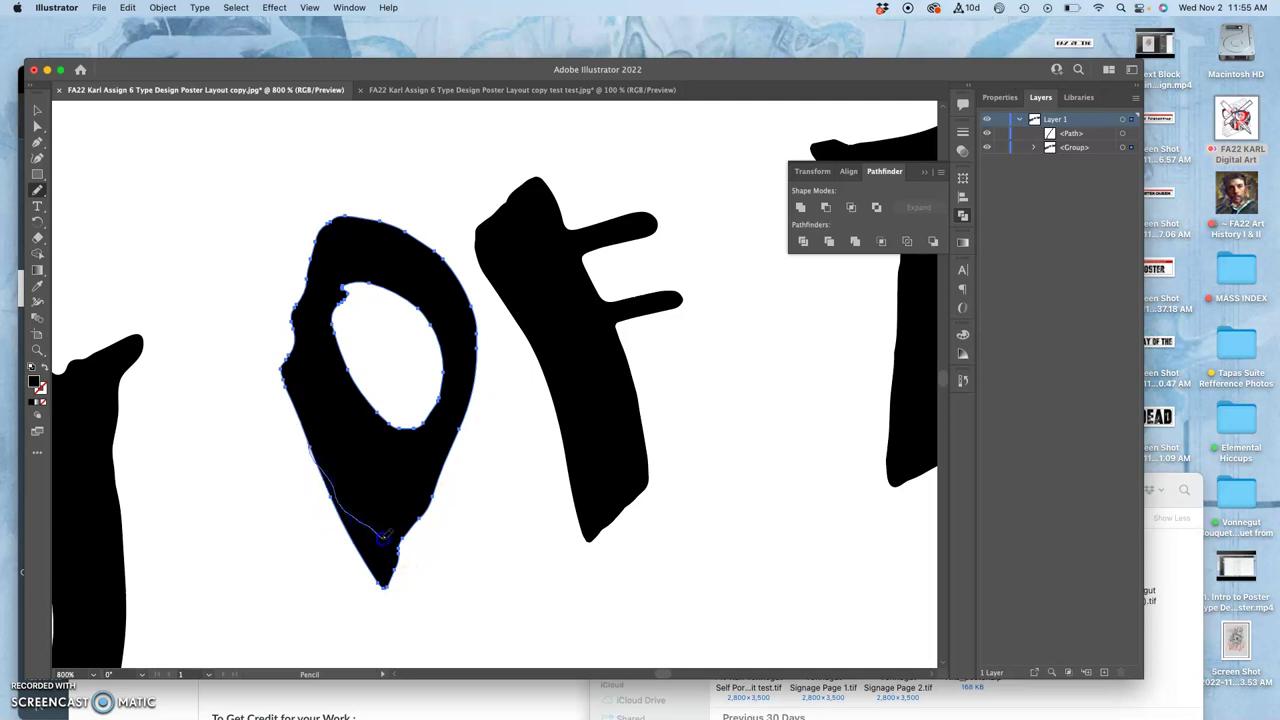
Round the O's bottom tip, roughen its right outer edge and reshape its inner counter
drag(400, 543, 403, 541)
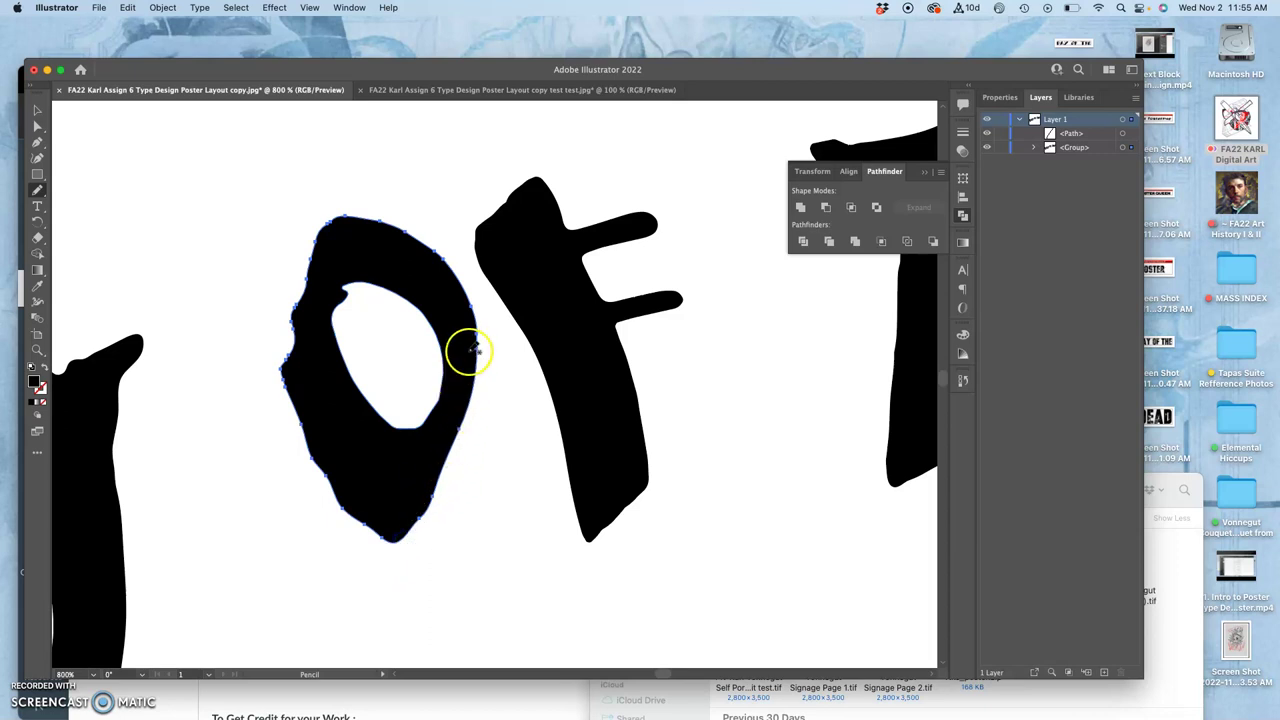
drag(476, 312, 469, 296)
mouse_move(480, 352)
mouse_down()
mouse_move(478, 425)
mouse_move(431, 496)
mouse_up()
drag(457, 337, 452, 343)
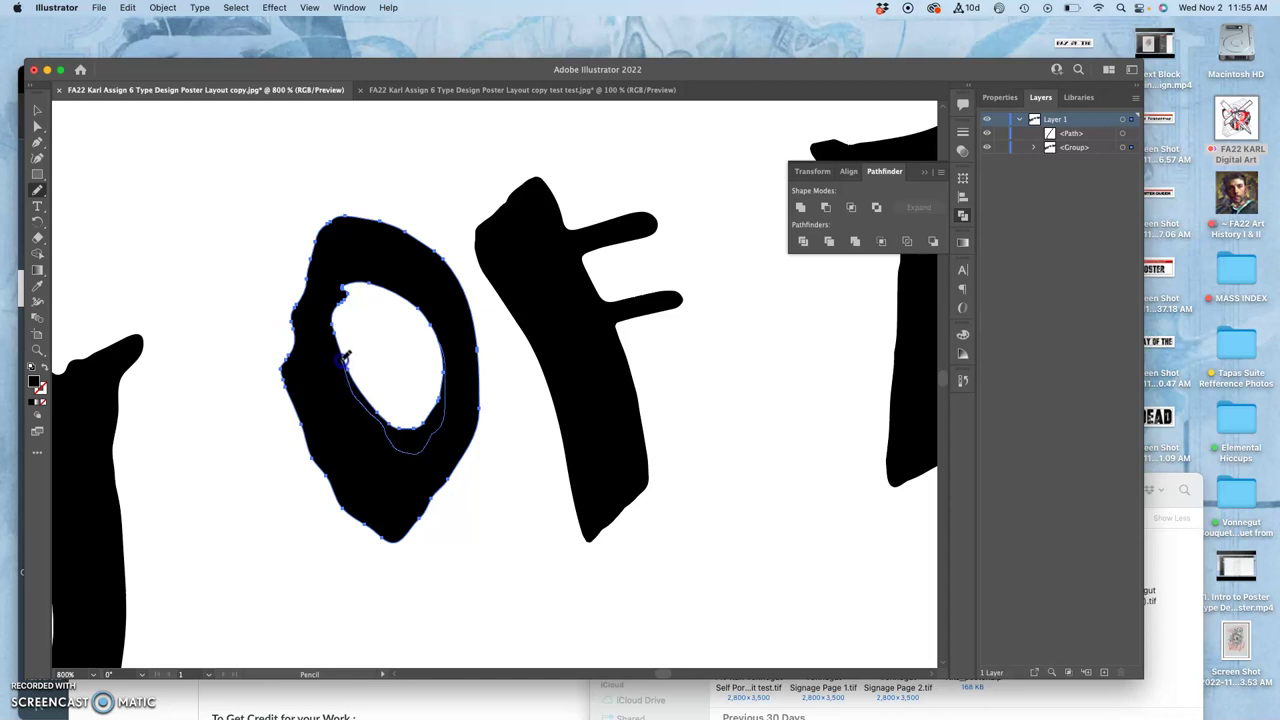
drag(343, 355, 340, 340)
mouse_move(398, 420)
mouse_down()
mouse_move(430, 313)
mouse_move(419, 311)
mouse_up()
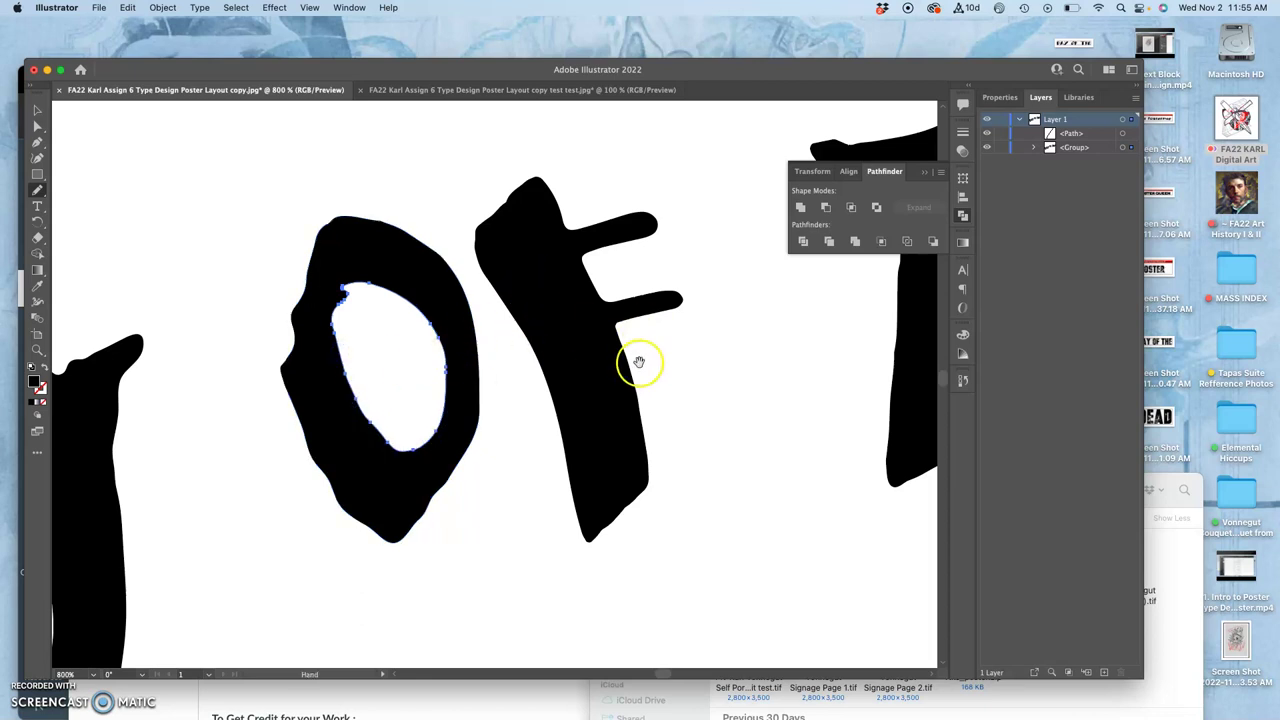
Pan to the F and redraw its upper arm with a notched, flared tip
key(space)
mouse_move(646, 354)
mouse_down()
mouse_move(453, 318)
mouse_move(394, 343)
mouse_up()
drag(471, 305, 466, 305)
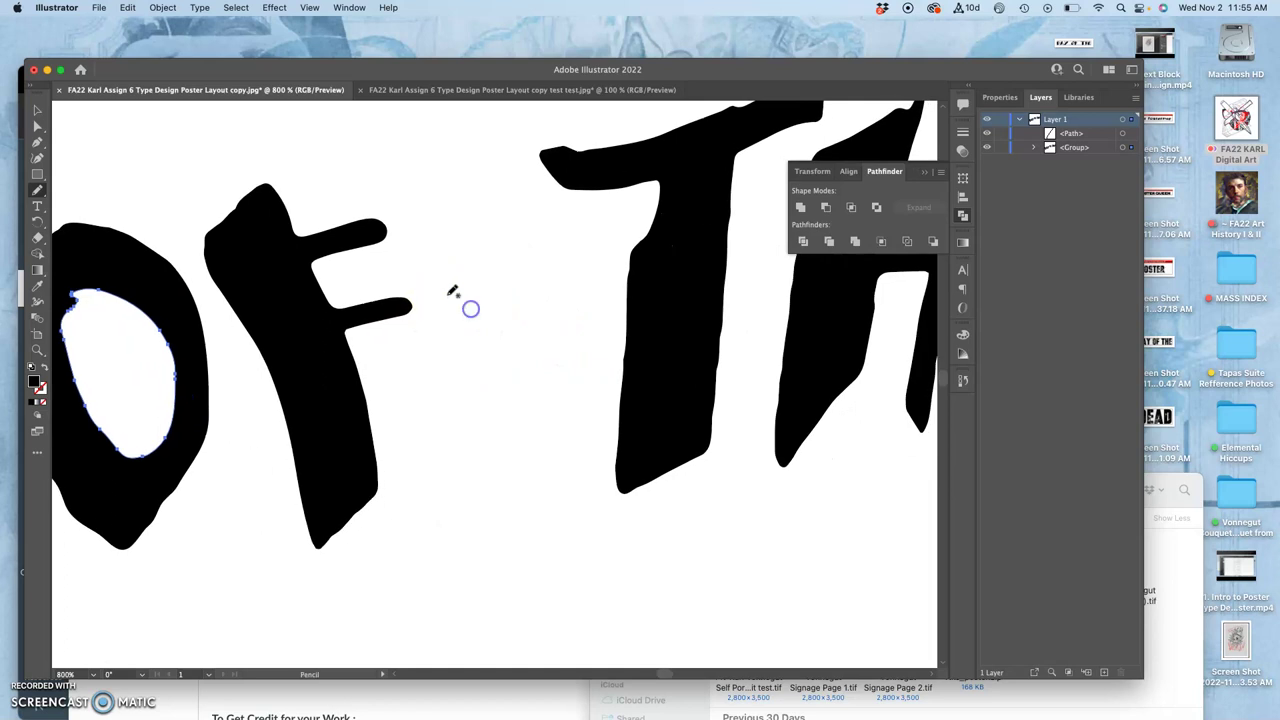
click(343, 293)
mouse_move(333, 283)
mouse_down()
mouse_move(318, 277)
mouse_move(406, 243)
mouse_move(400, 208)
mouse_up()
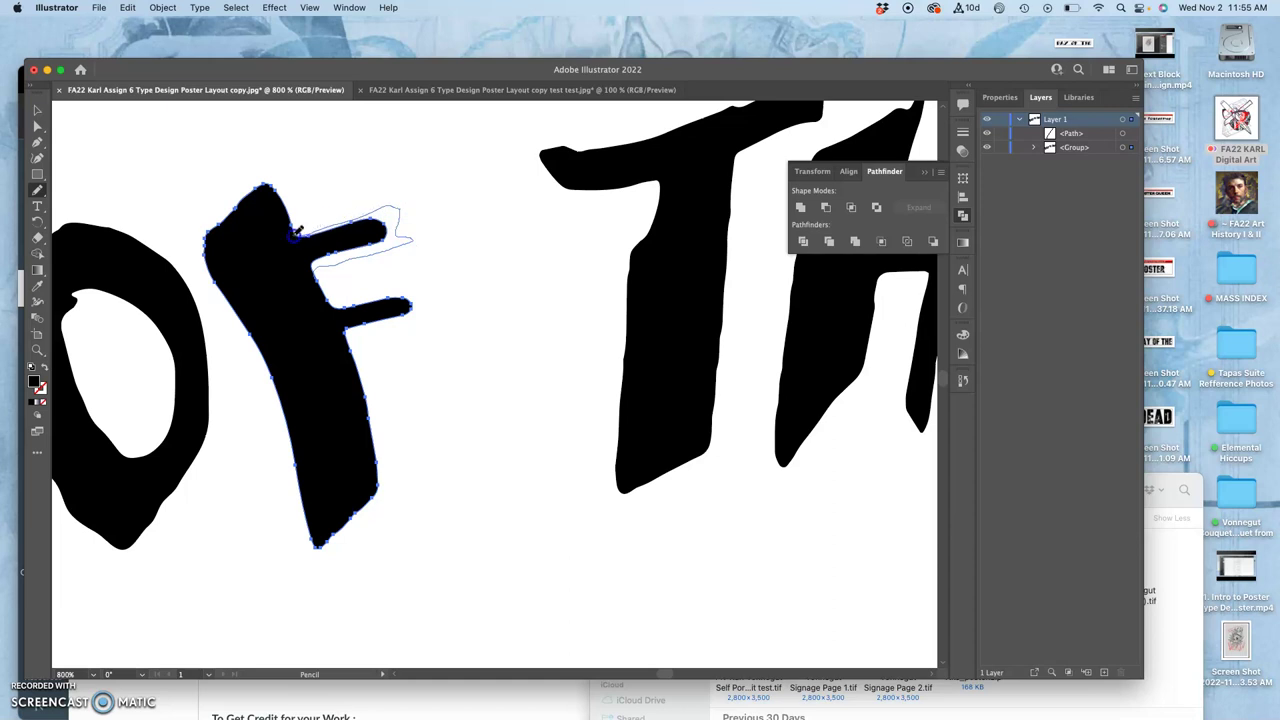
drag(297, 232, 299, 232)
Thicken and roughen the F's lower arm with the Pencil
key(a)
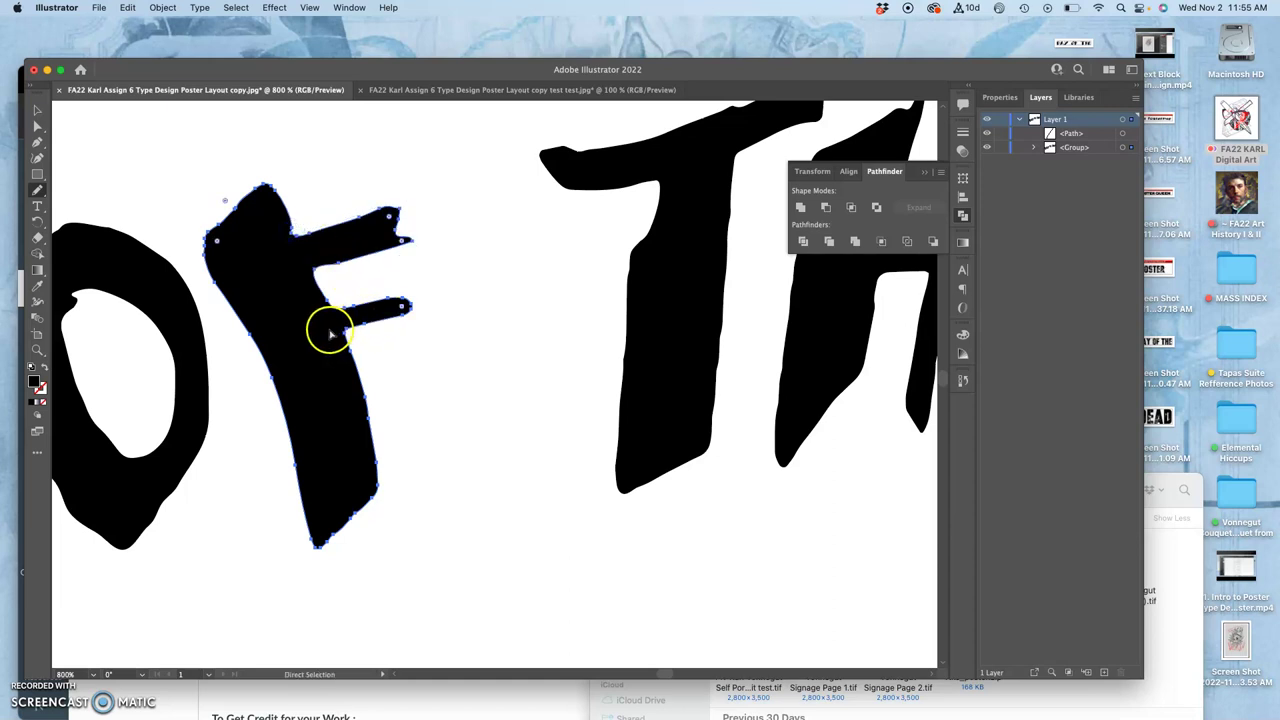
key(n)
drag(336, 304, 391, 291)
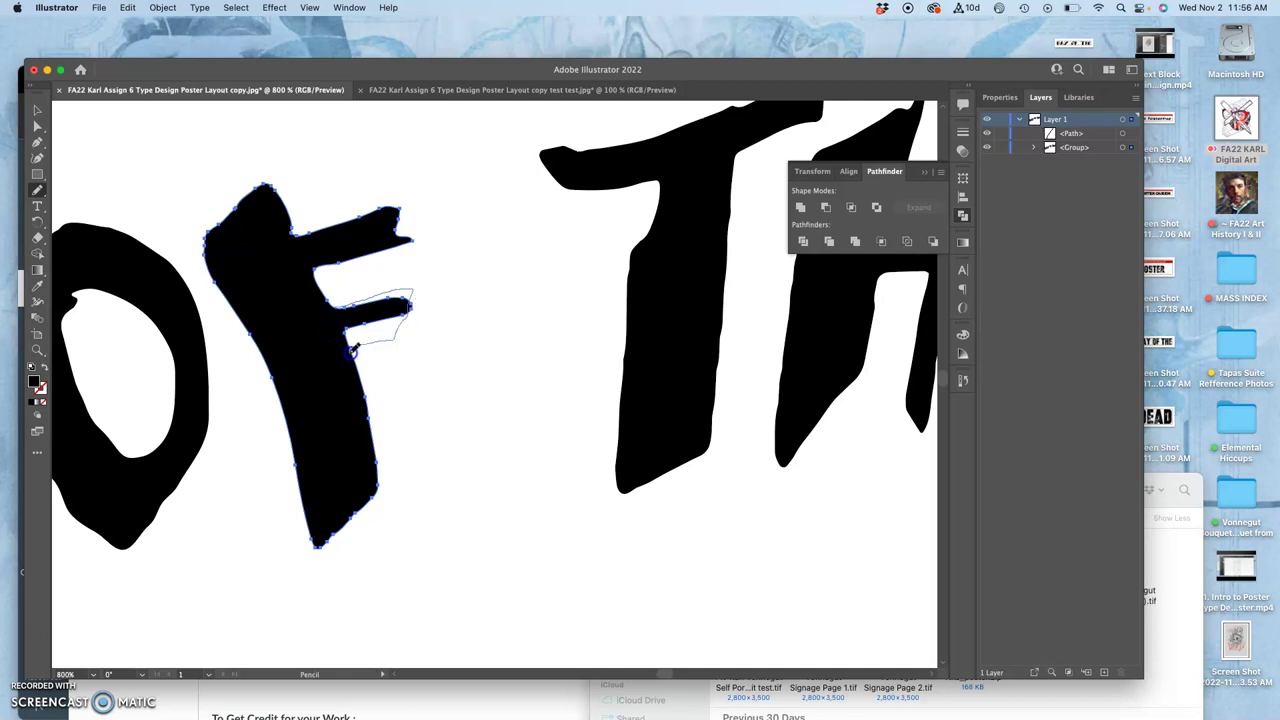
drag(354, 351, 354, 351)
key(space)
mouse_move(652, 286)
mouse_down()
mouse_move(452, 340)
mouse_move(334, 351)
mouse_up()
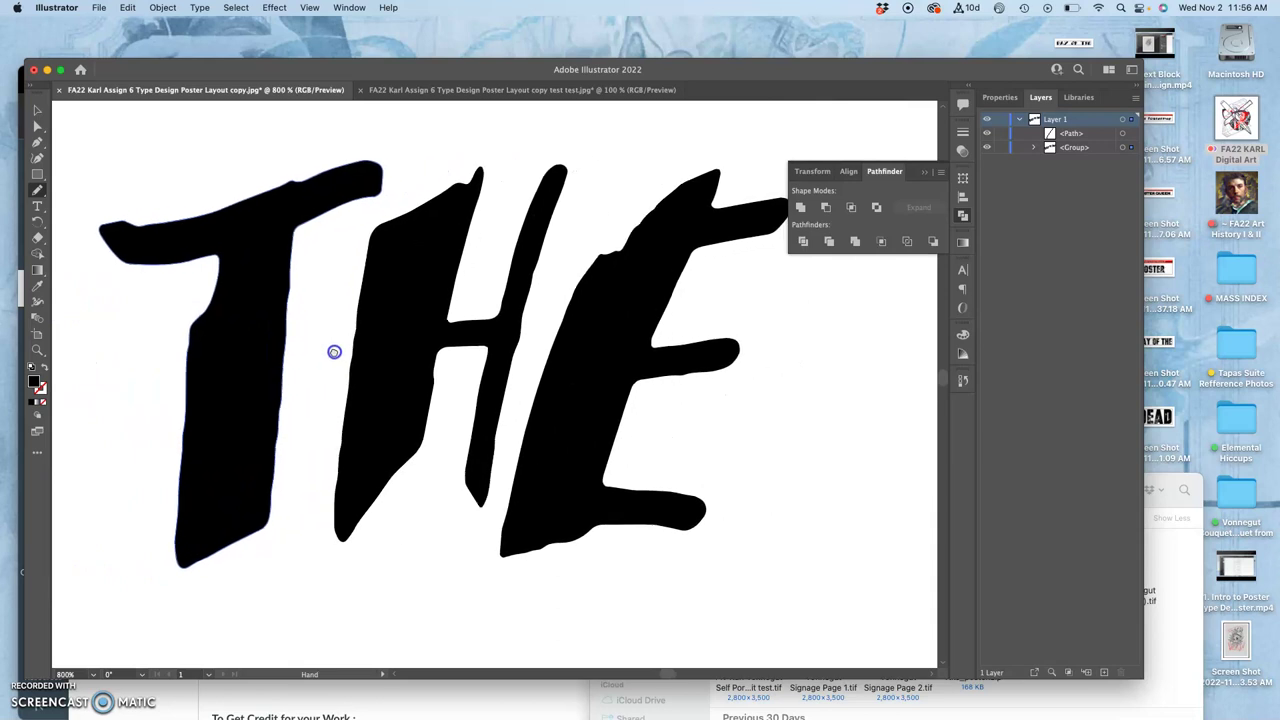
Select the T and roughen its top bar and the underside of its left tip
super+click(270, 258)
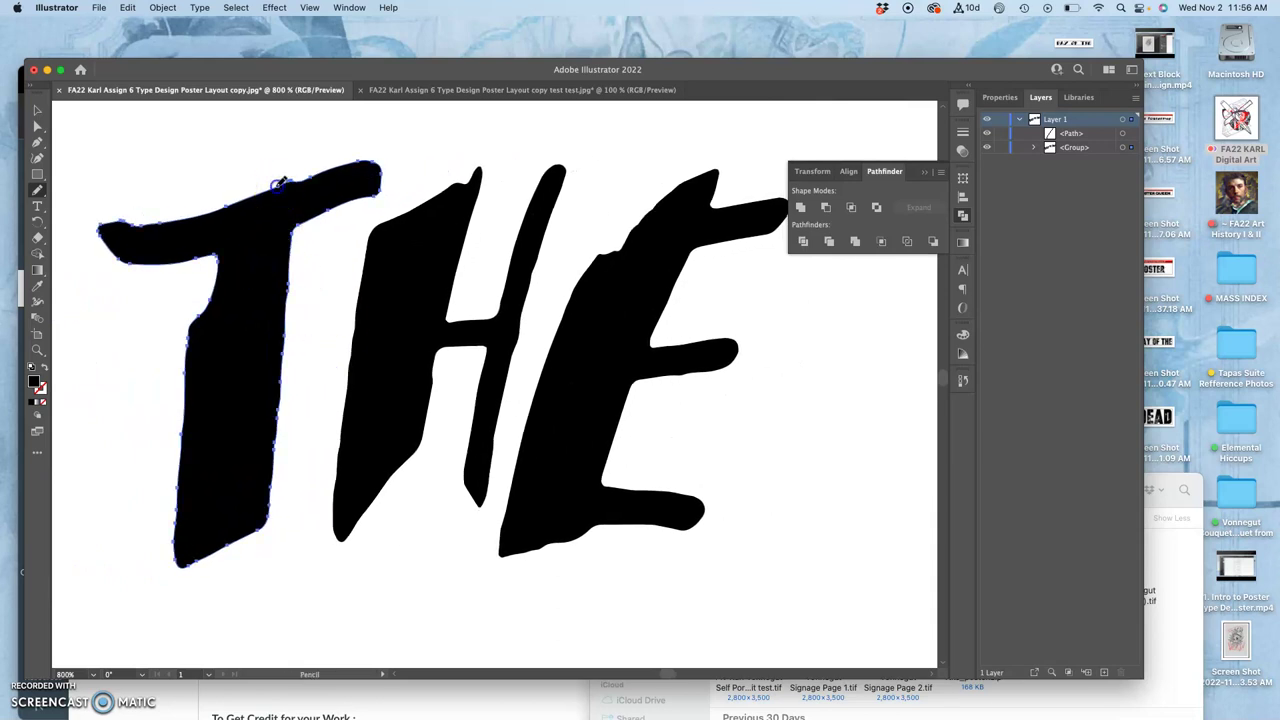
mouse_move(330, 156)
mouse_down()
mouse_move(366, 143)
mouse_move(318, 166)
mouse_up()
mouse_move(372, 195)
mouse_down()
mouse_move(287, 303)
mouse_move(346, 231)
mouse_move(298, 180)
mouse_move(312, 163)
mouse_move(157, 213)
mouse_up()
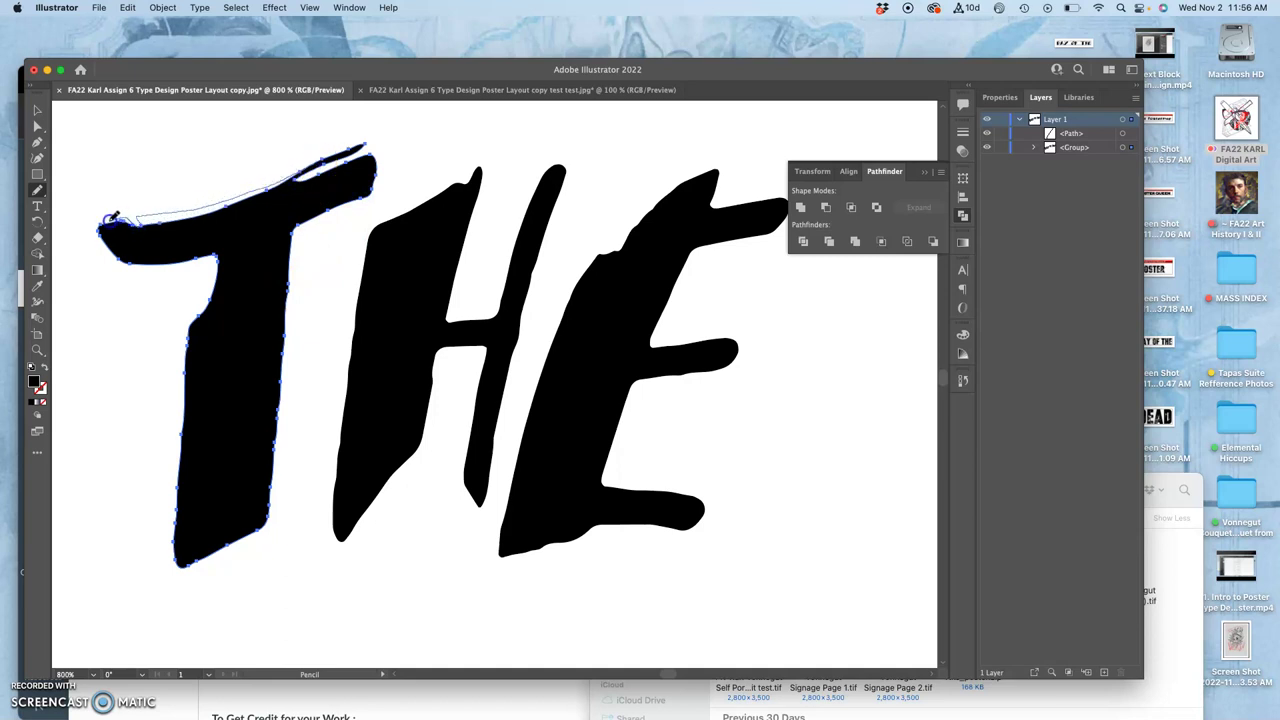
mouse_move(101, 222)
mouse_down()
mouse_move(95, 281)
mouse_move(185, 306)
mouse_move(319, 299)
mouse_move(244, 257)
mouse_move(124, 220)
mouse_move(146, 268)
mouse_move(95, 234)
mouse_up()
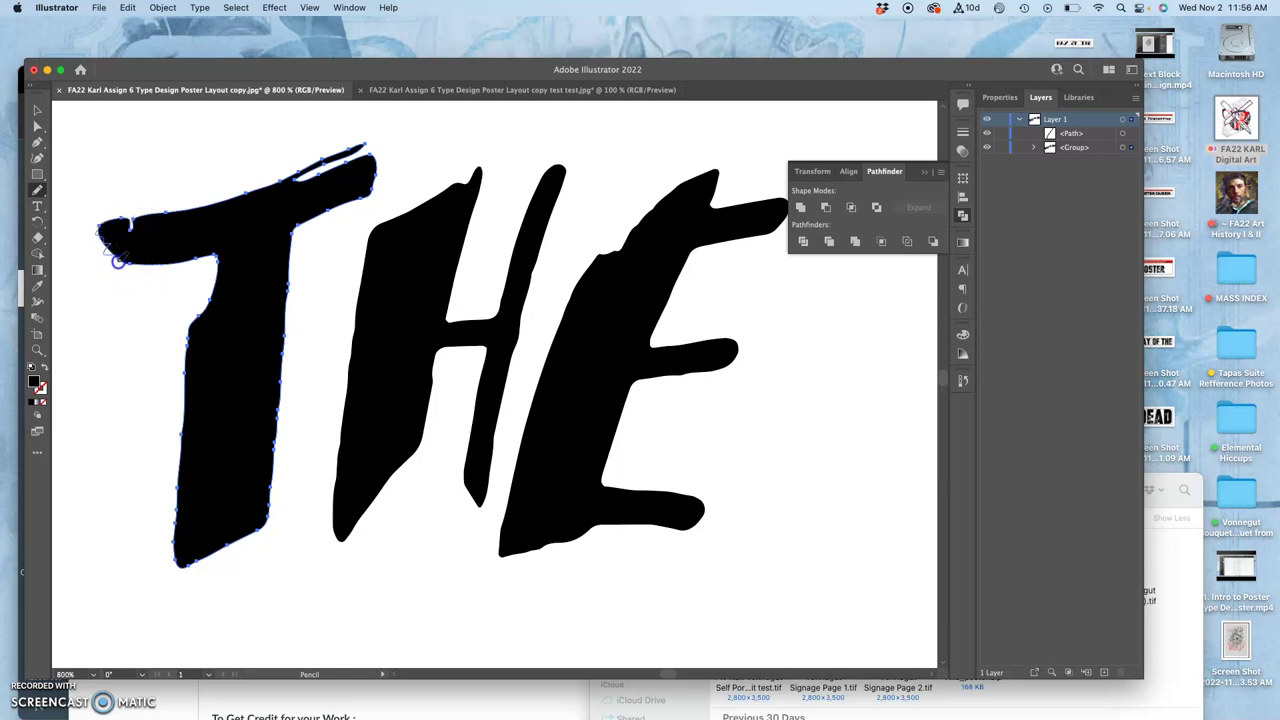
mouse_move(173, 265)
mouse_down()
mouse_move(222, 274)
mouse_move(166, 271)
mouse_up()
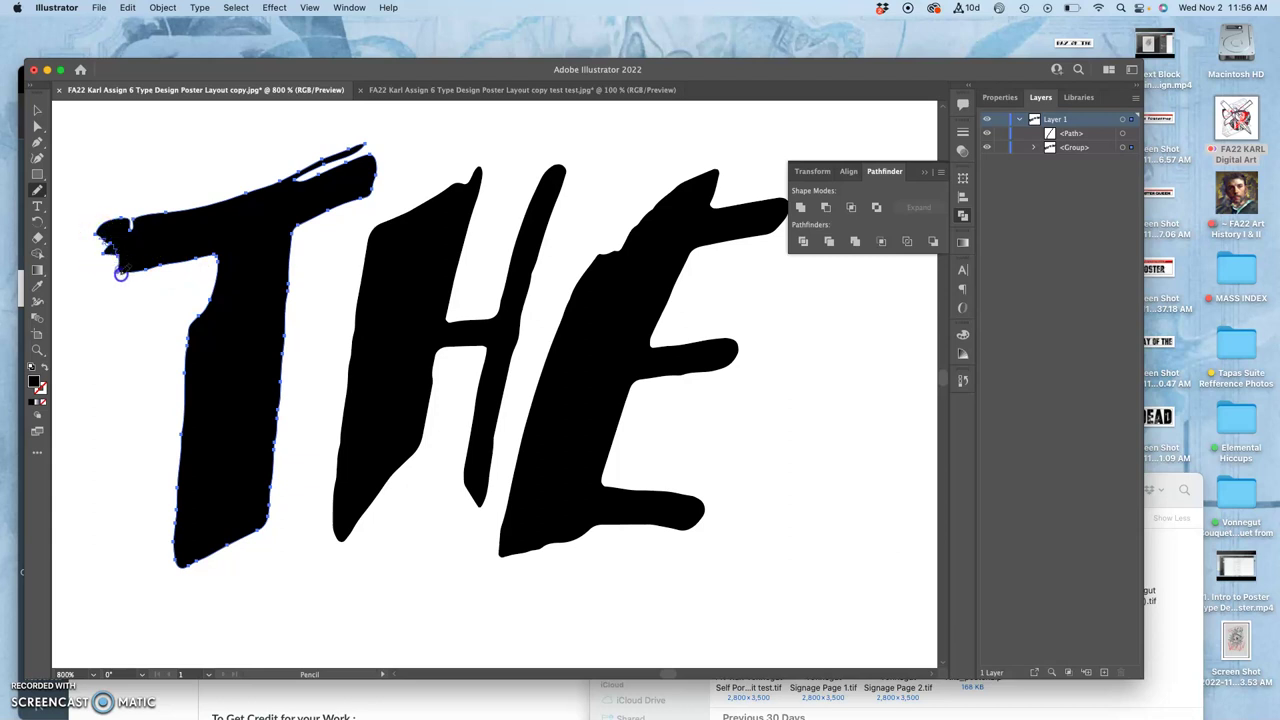
key(a)
click(137, 305)
key(n)
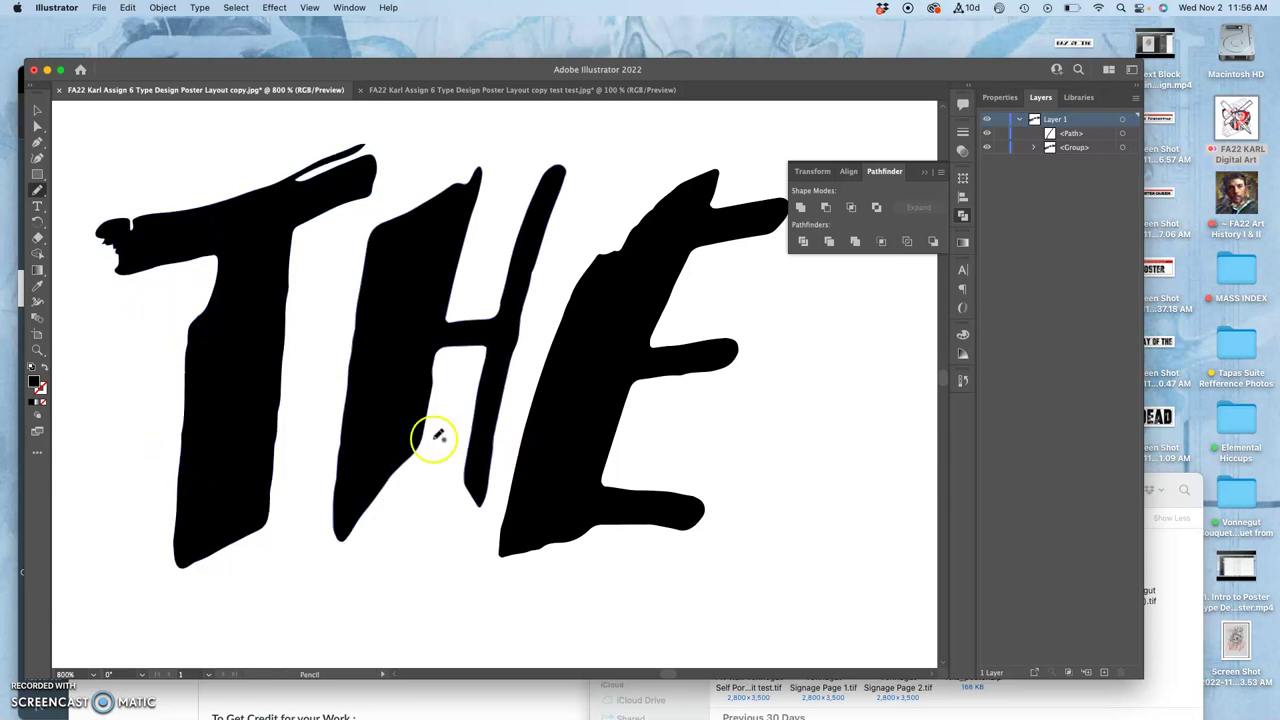
Select the H and redraw its right stem from the top down past the bottom tip
key(a)
click(519, 289)
key(n)
mouse_move(485, 305)
mouse_down()
mouse_move(518, 185)
mouse_move(585, 150)
mouse_move(590, 170)
mouse_up()
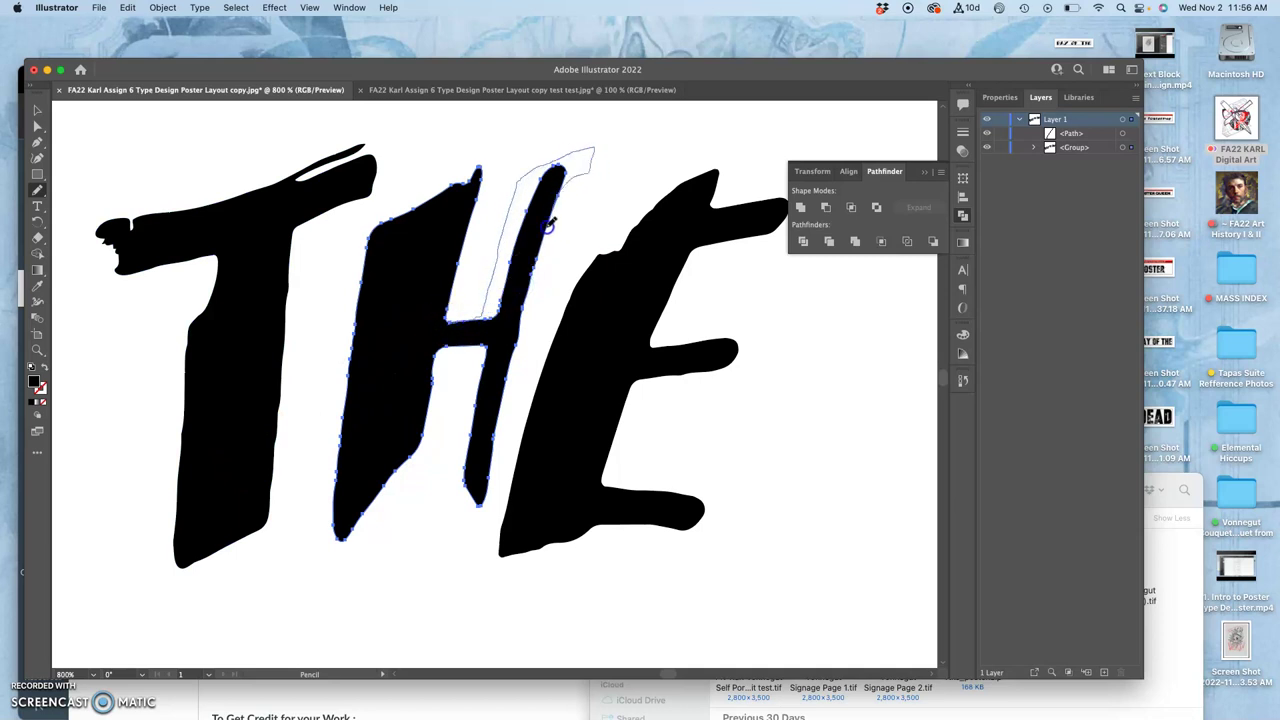
drag(506, 402, 490, 460)
mouse_move(481, 511)
mouse_down()
mouse_move(444, 491)
mouse_move(470, 342)
mouse_up()
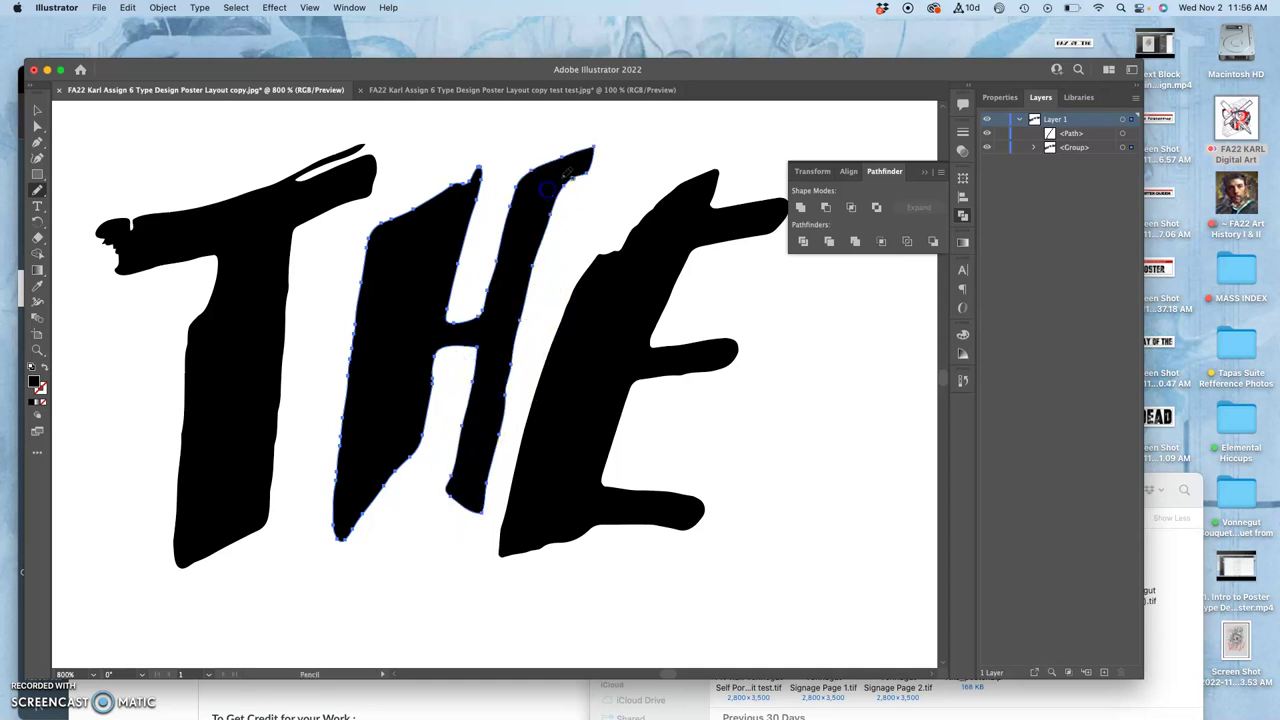
Extend the H stem's top into a slanted point and refine its right edge
drag(585, 172, 587, 175)
drag(555, 218, 543, 256)
drag(508, 388, 508, 392)
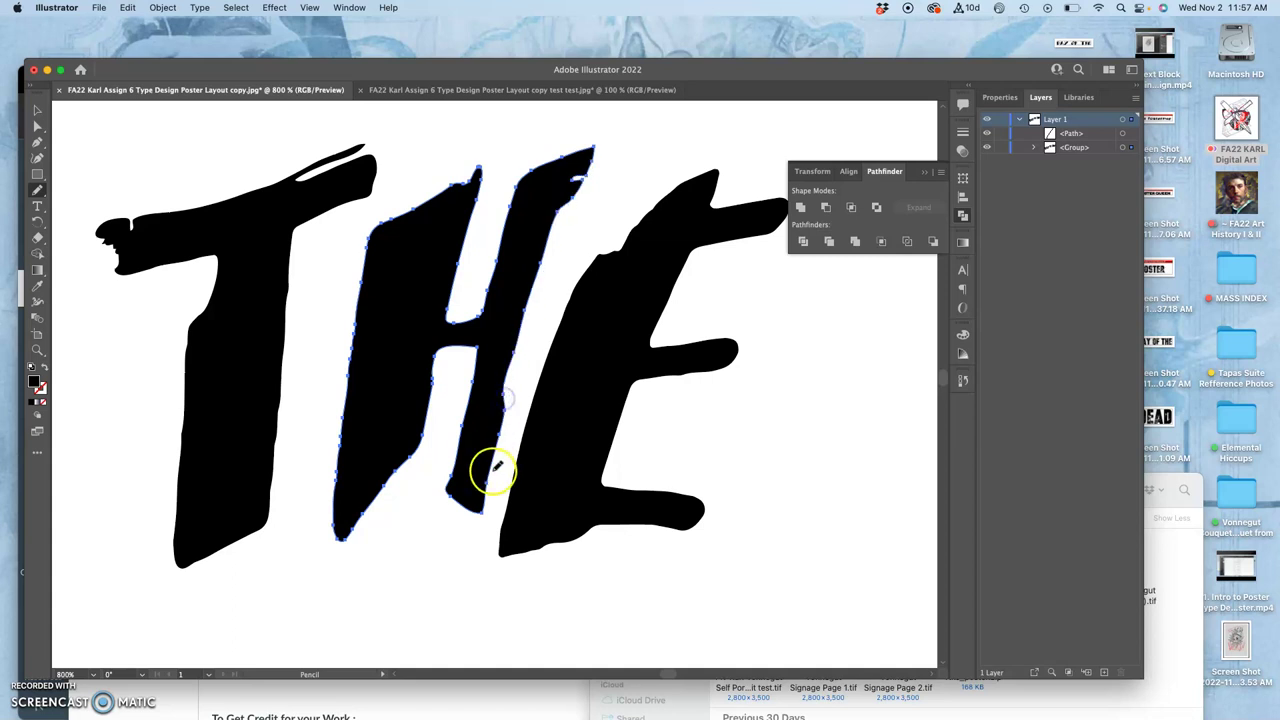
mouse_move(491, 466)
mouse_down()
mouse_move(594, 277)
mouse_move(623, 251)
mouse_up()
super+click(637, 283)
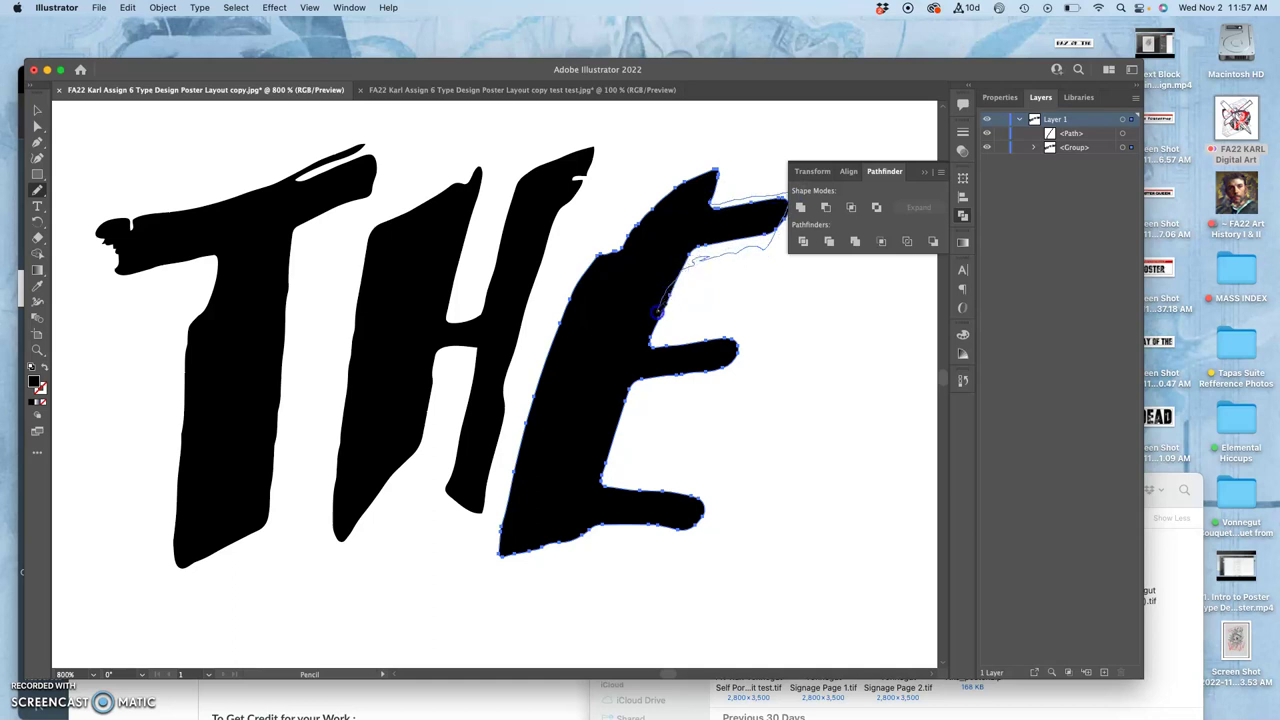
Roughen the E's upper arm, inner edge, middle arm and bottom arm, then deselect it
drag(650, 334, 652, 337)
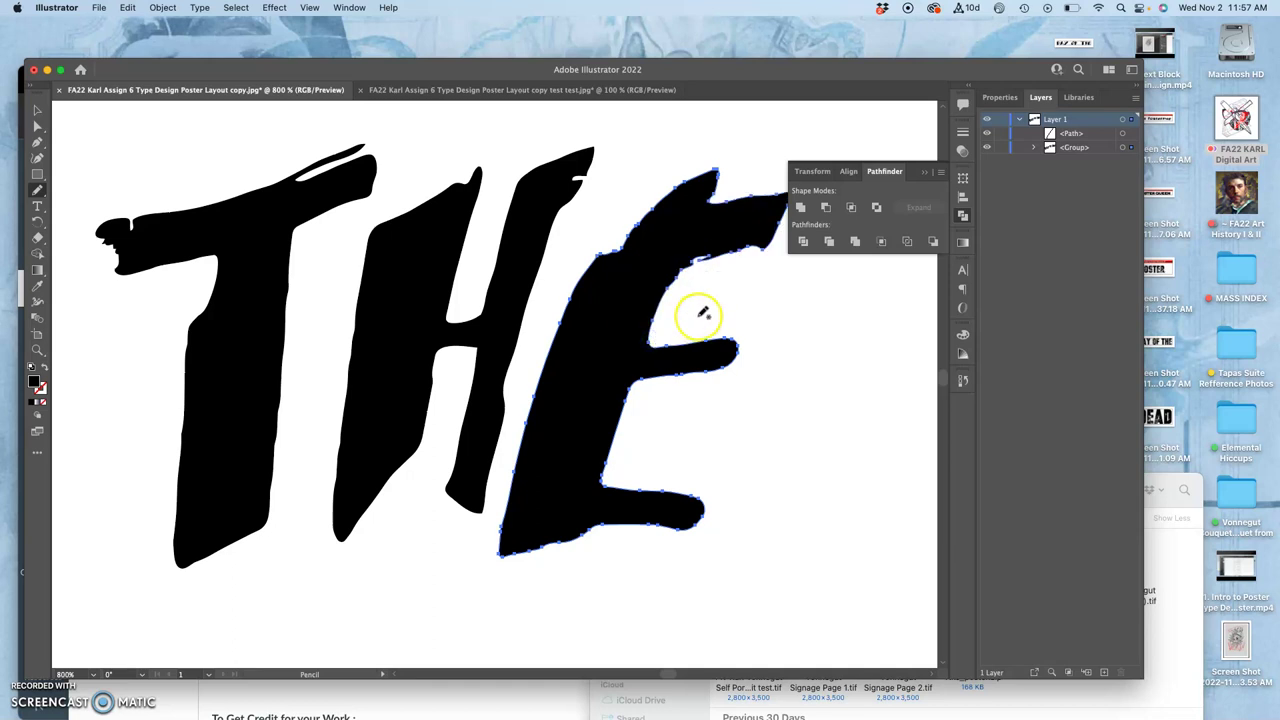
mouse_move(705, 316)
mouse_down()
mouse_move(737, 309)
mouse_move(734, 253)
mouse_up()
mouse_move(668, 286)
mouse_down()
mouse_move(658, 331)
mouse_move(680, 328)
mouse_move(740, 261)
mouse_move(636, 379)
mouse_move(644, 348)
mouse_up()
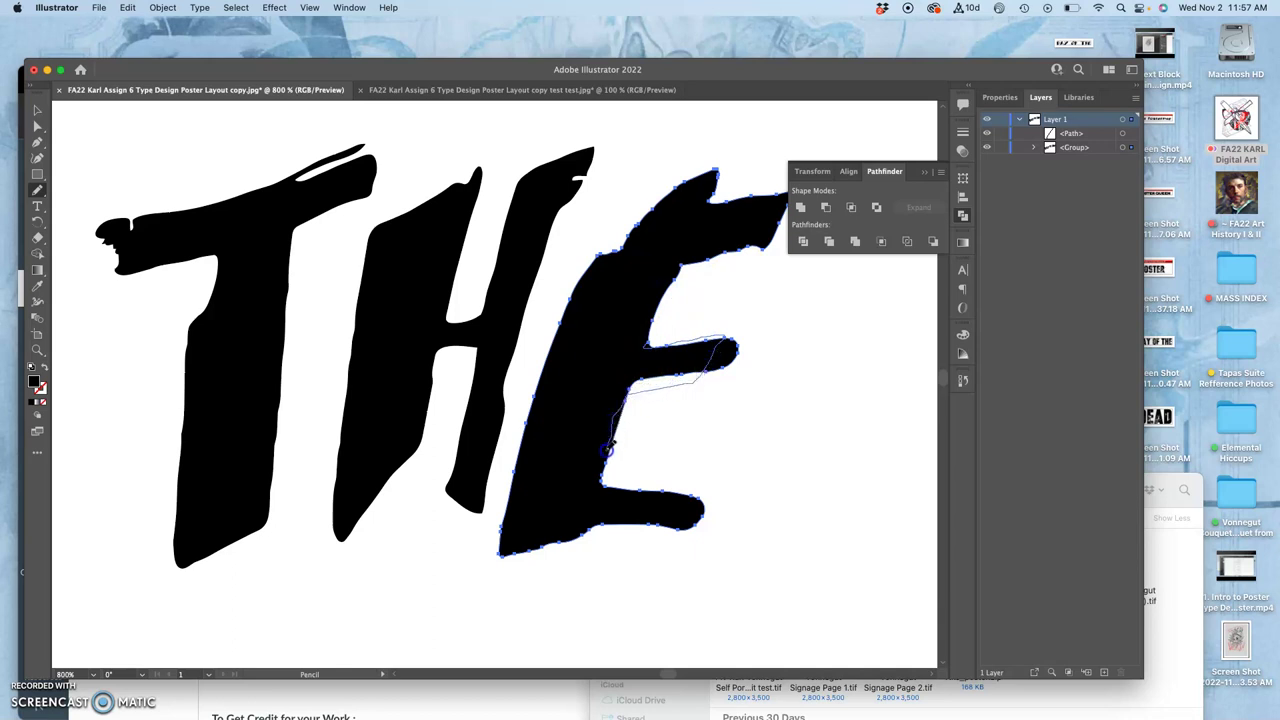
drag(603, 468, 603, 471)
mouse_move(703, 358)
mouse_down()
mouse_move(765, 376)
mouse_move(743, 386)
mouse_move(666, 371)
mouse_move(668, 355)
mouse_move(646, 346)
mouse_move(675, 343)
mouse_up()
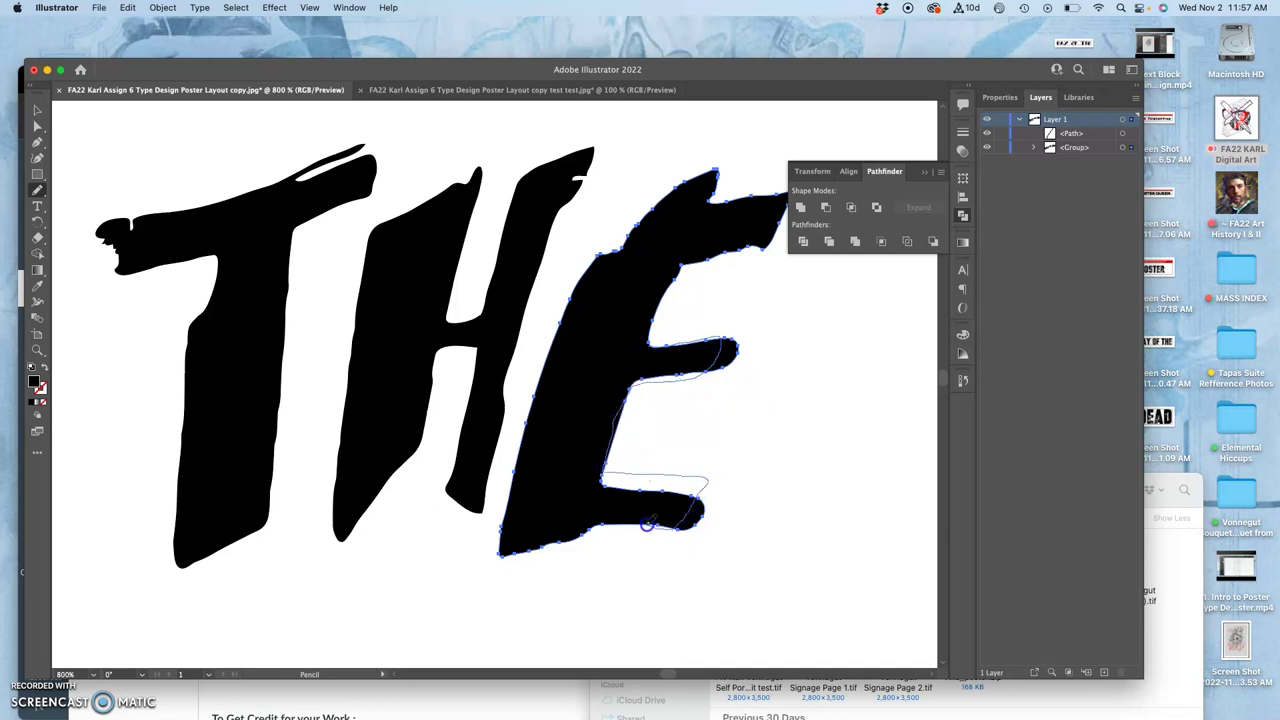
drag(648, 522, 640, 528)
click(741, 424)
click(767, 384)
Zoom out to frame all of DAY OF THE and choose Save As on the computer
key(super+minus)
key(super+minus)
key(super+minus)
key(super+minus)
key(super+minus)
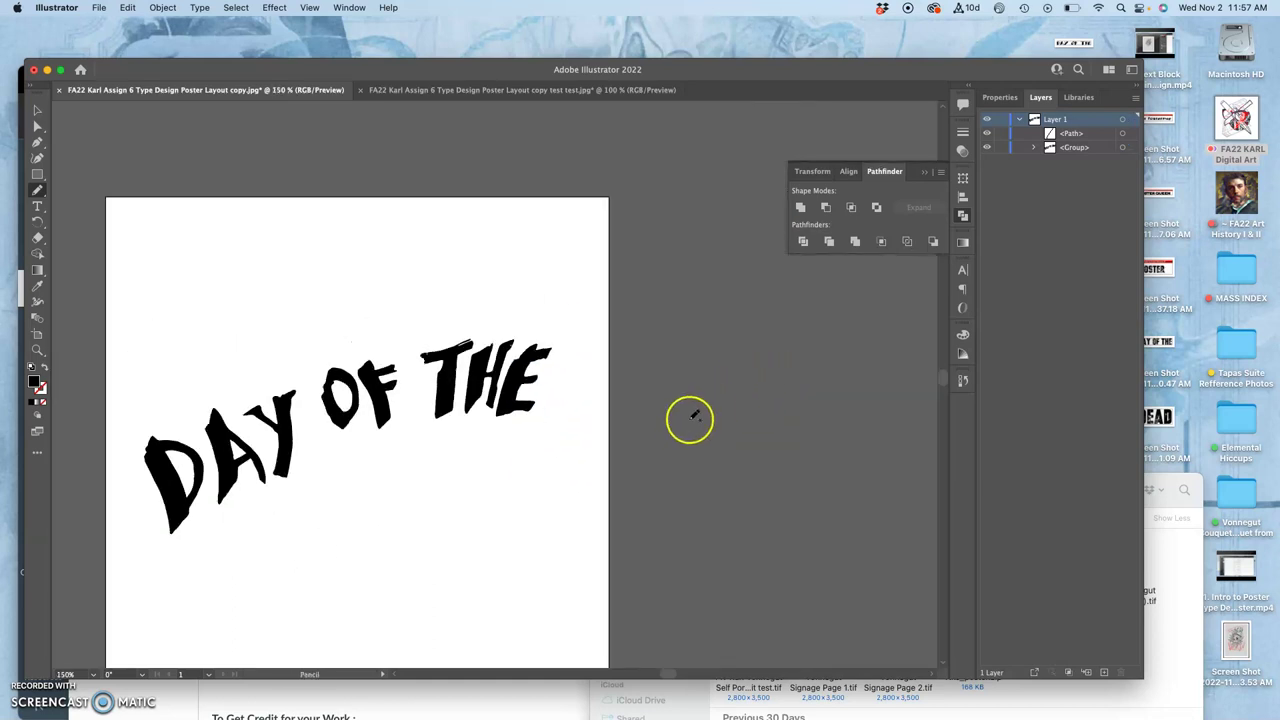
drag(609, 463, 740, 251)
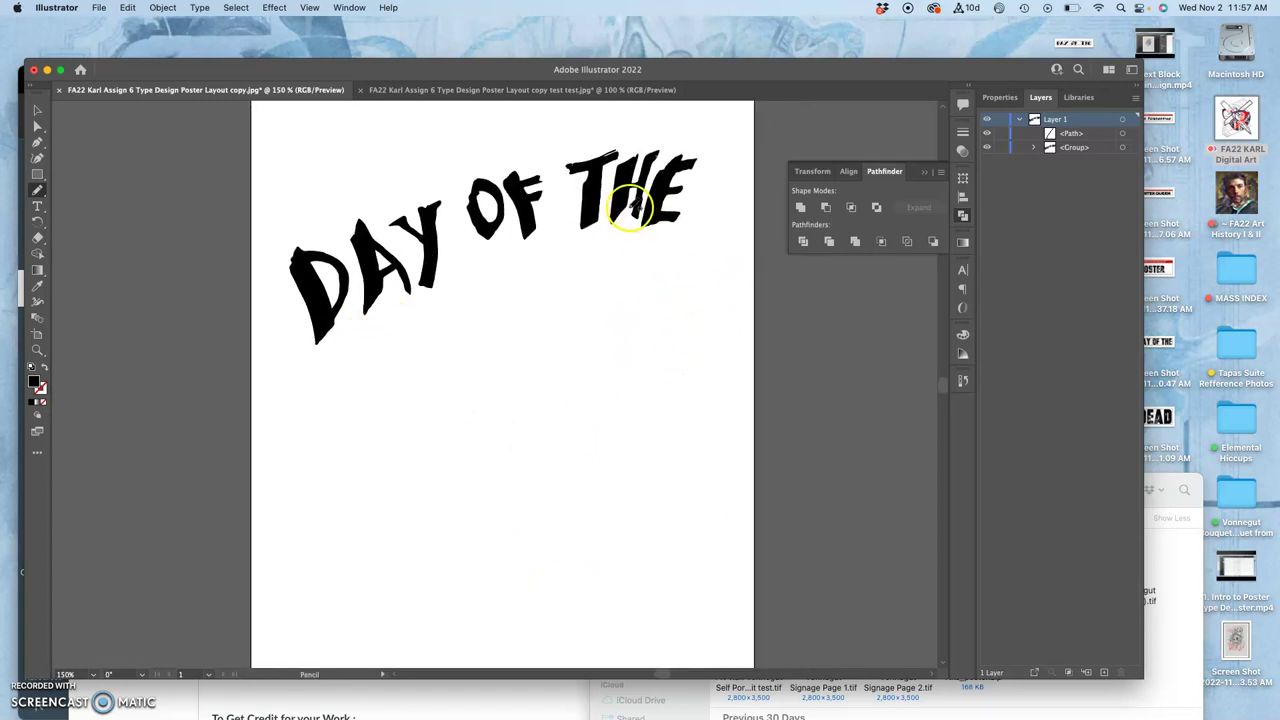
click(99, 7)
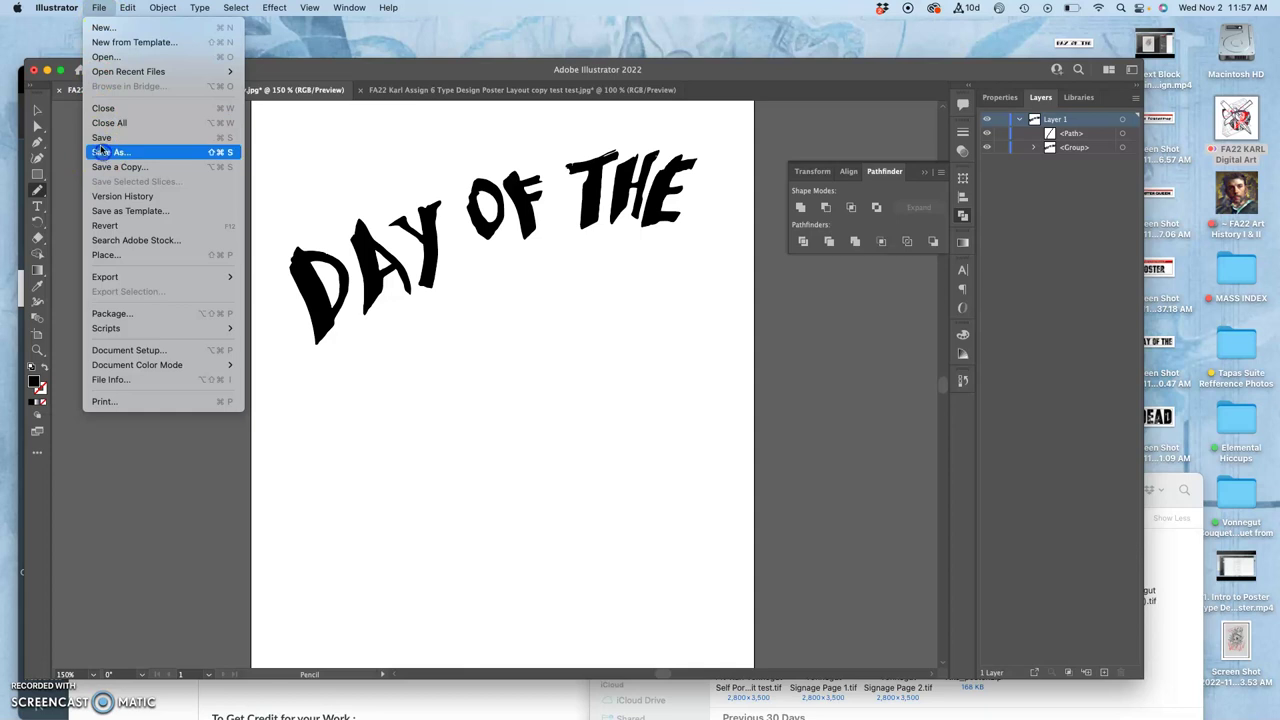
click(104, 151)
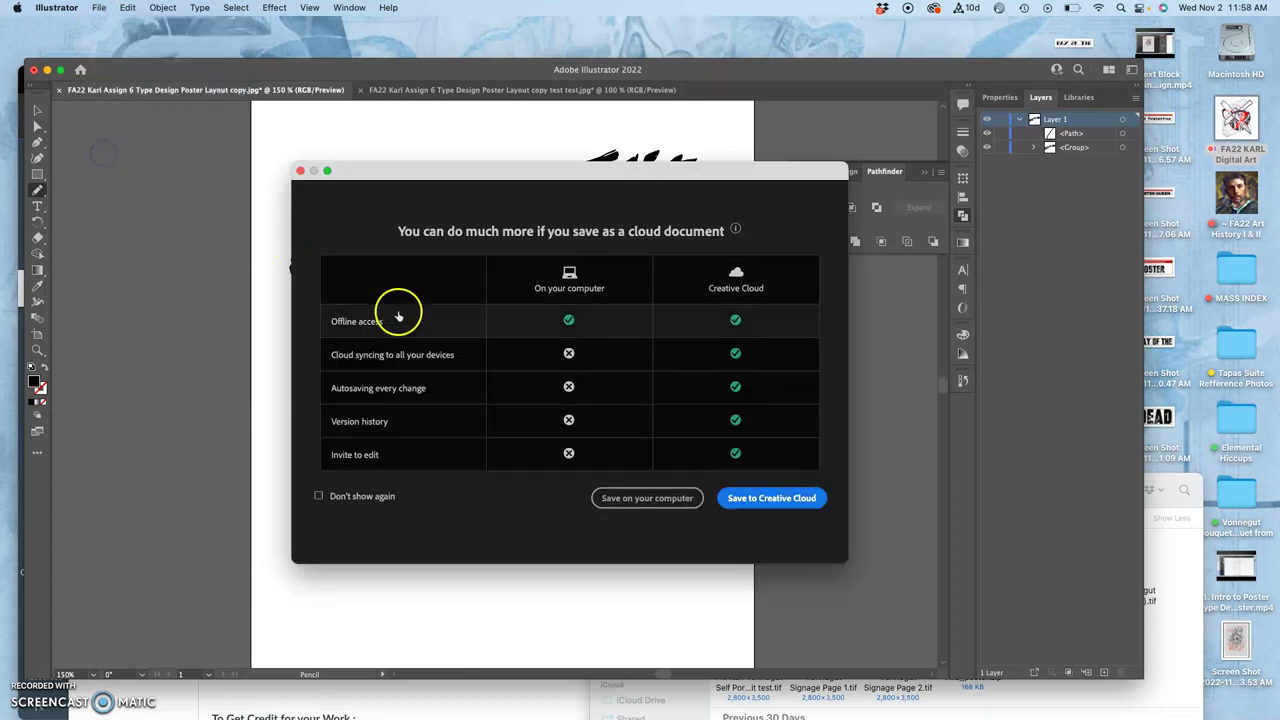
click(659, 507)
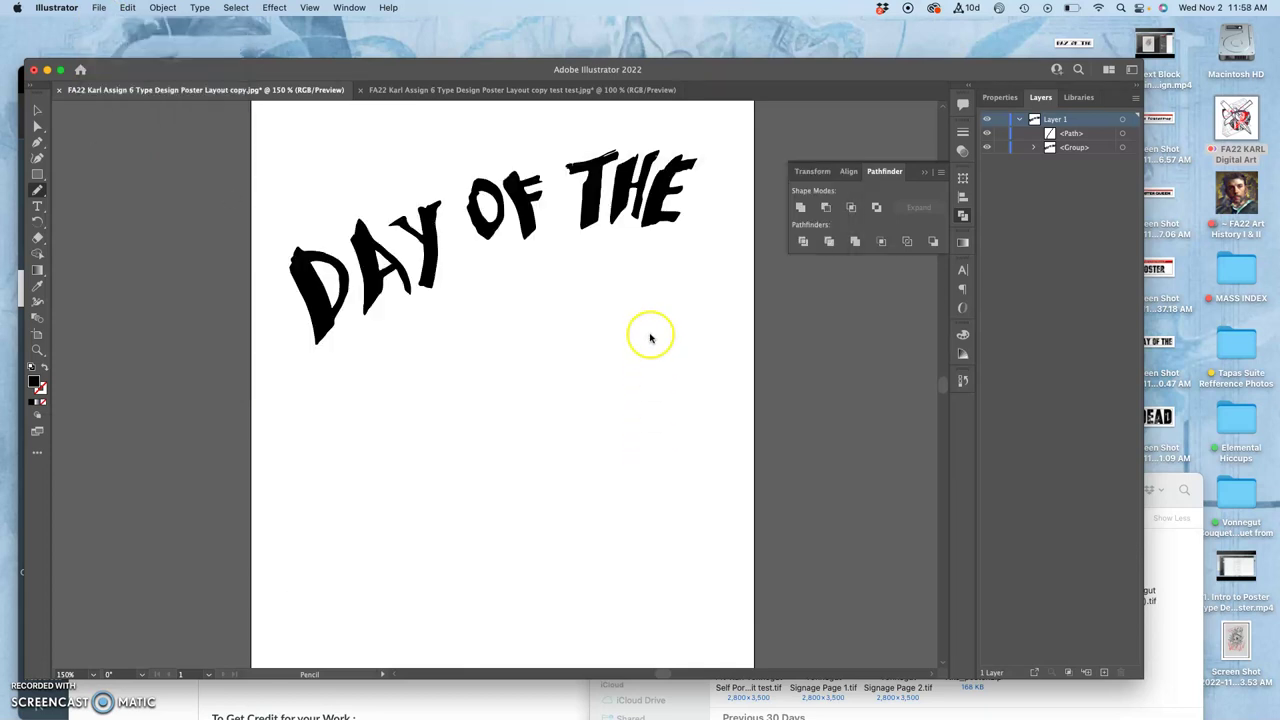
Save as Illustrator EPS with the name ending 'Day of The', accepting default EPS options
click(690, 343)
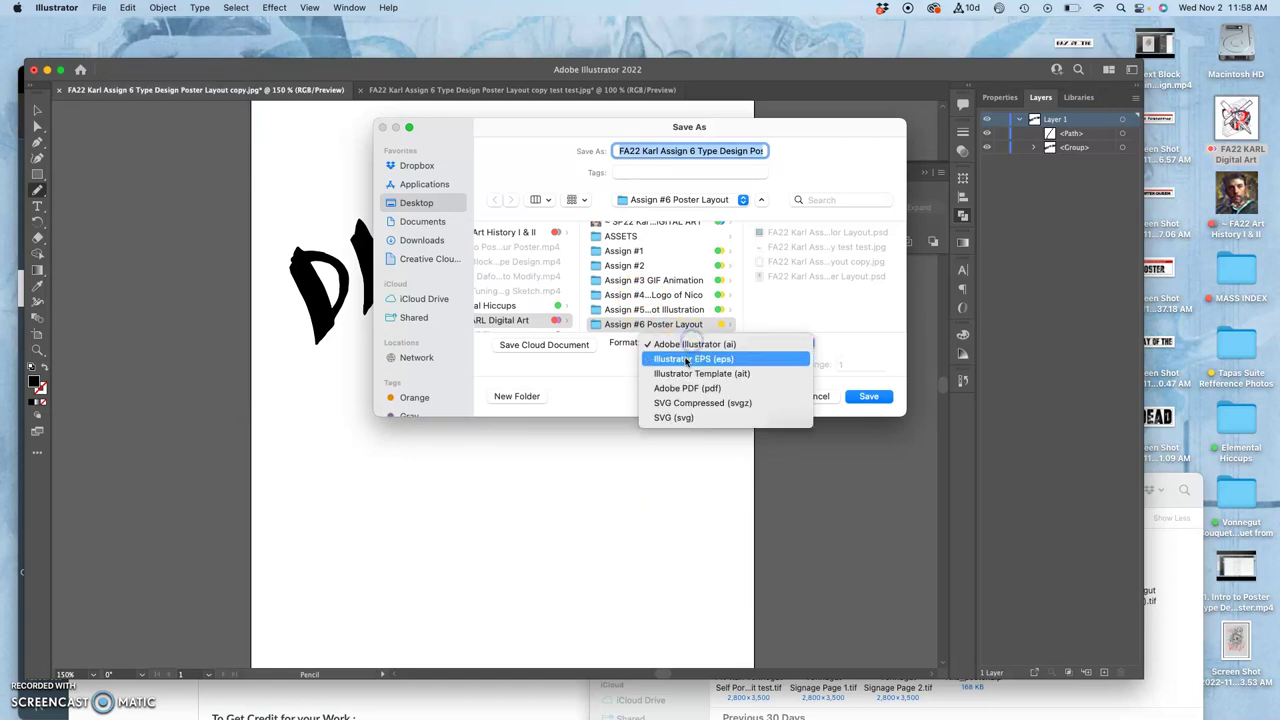
click(689, 359)
click(709, 151)
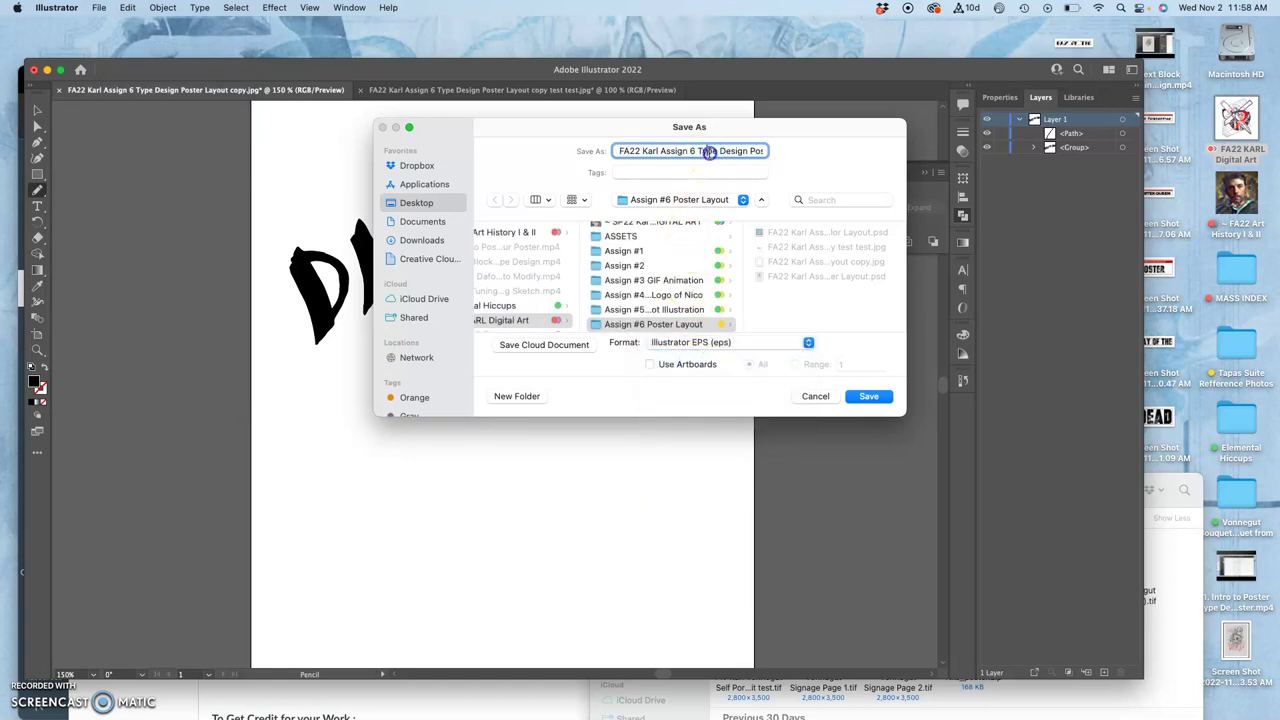
click(703, 150)
drag(756, 151, 796, 151)
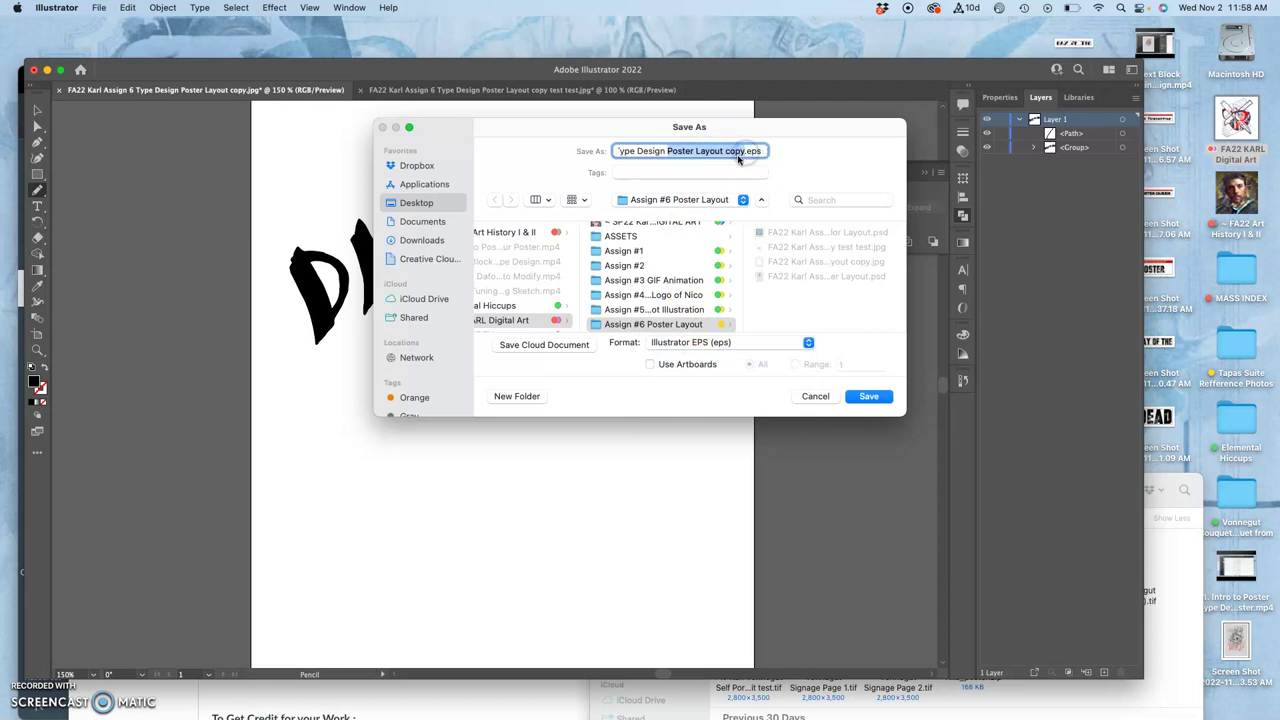
text(Day of The)
click(868, 396)
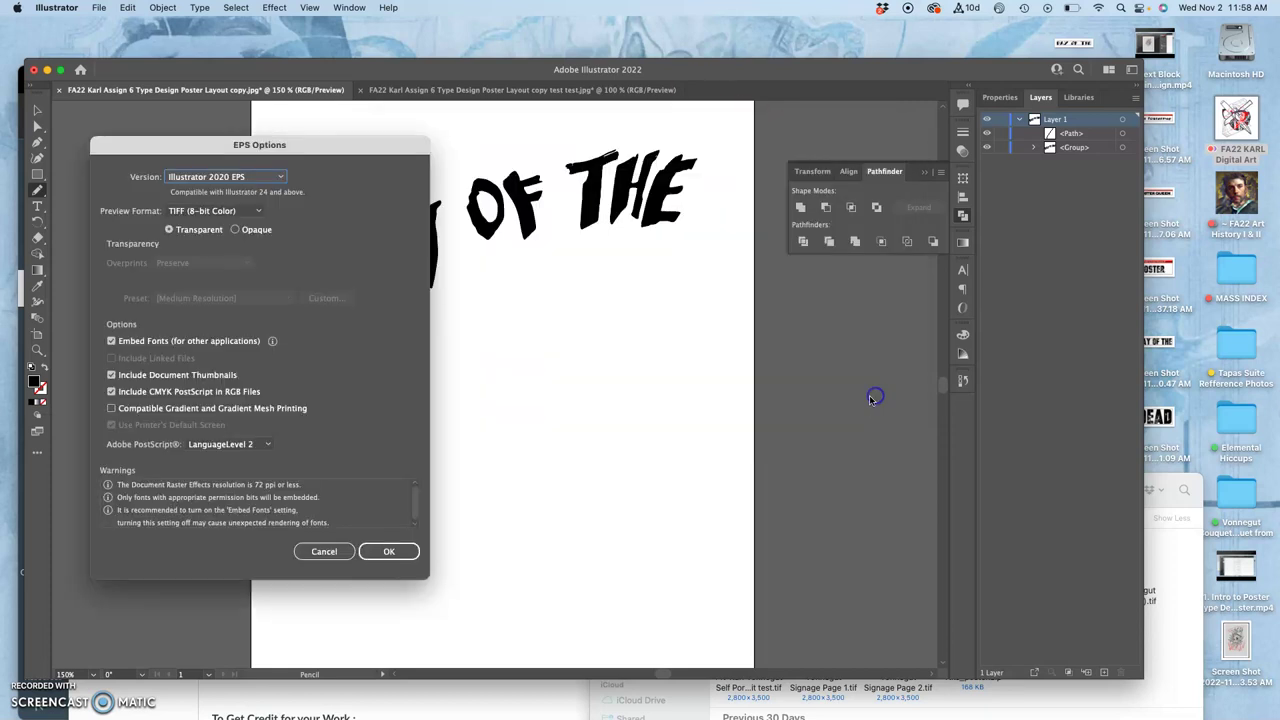
click(392, 551)
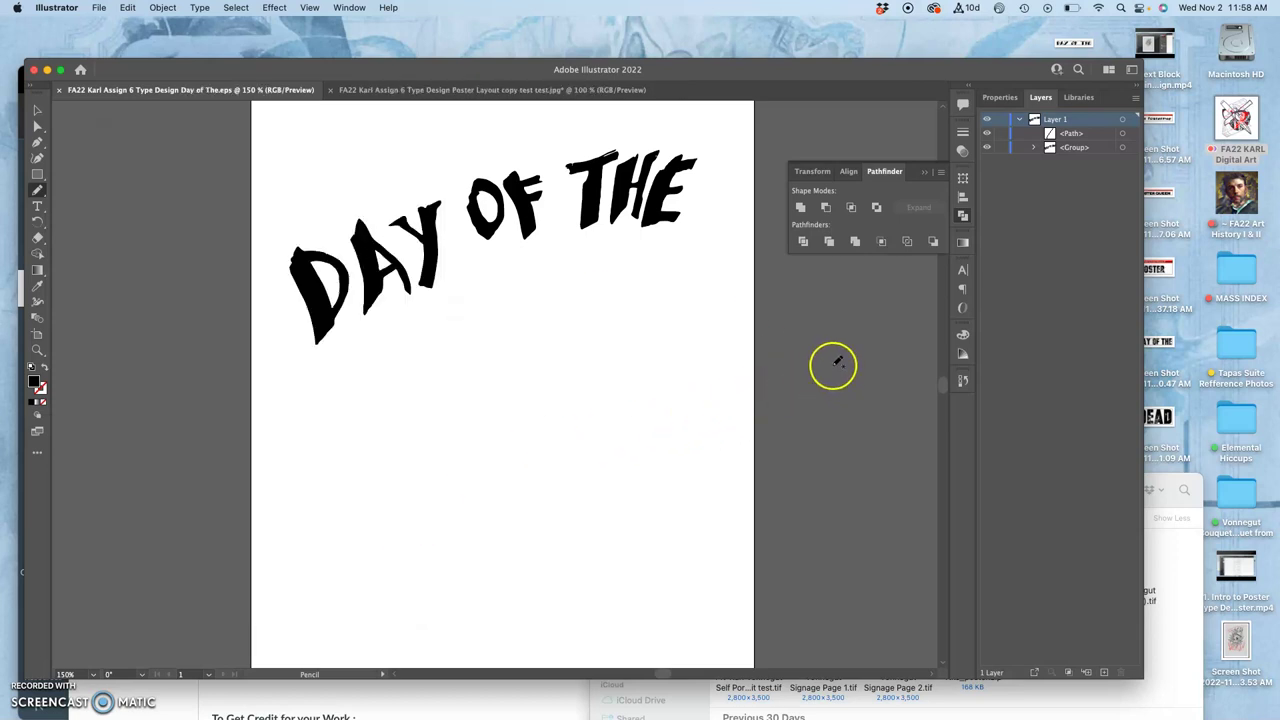
key(ctrl+Up)
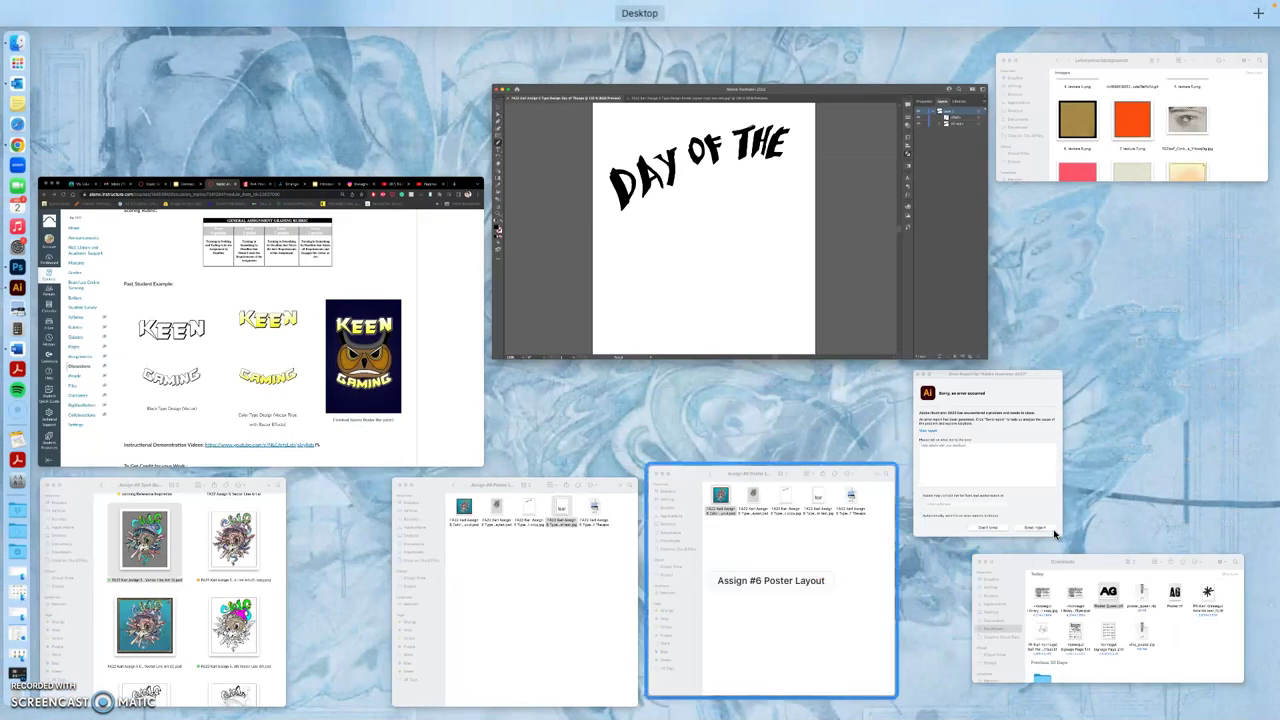
Tag the Day of The .eps file Purple in the Assign #6 Poster Layout Finder window
click(831, 551)
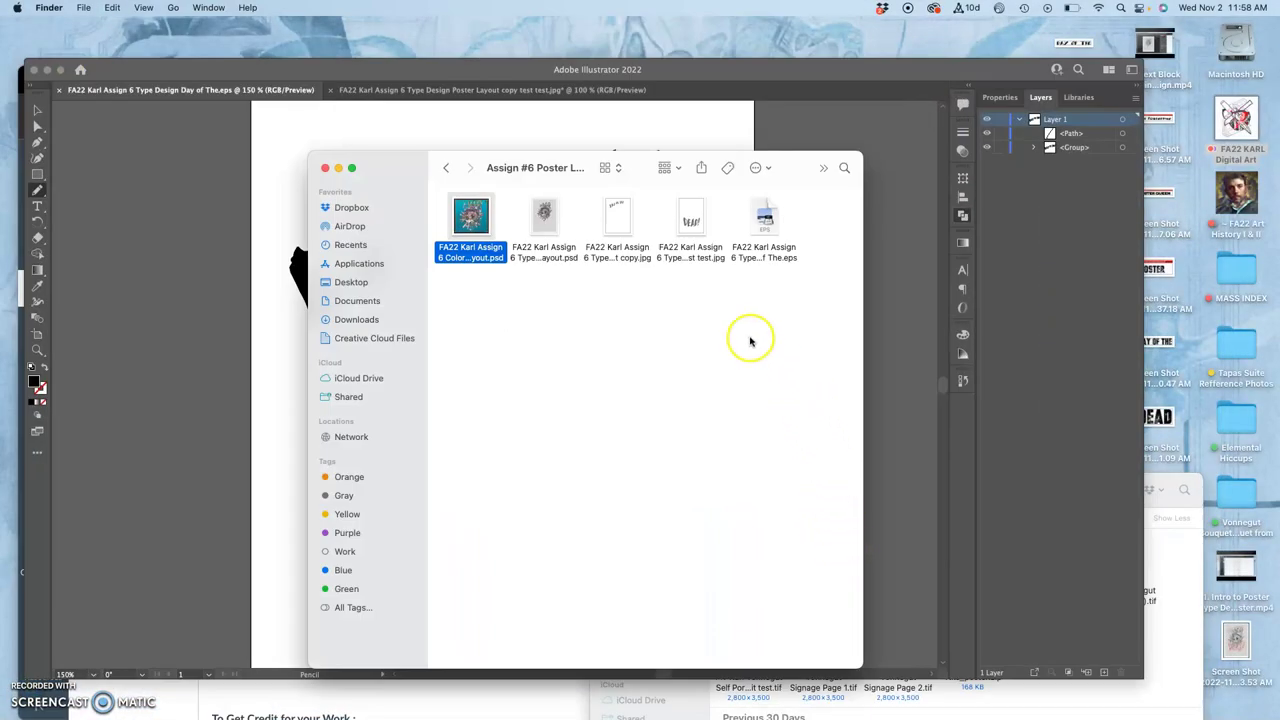
click(762, 254)
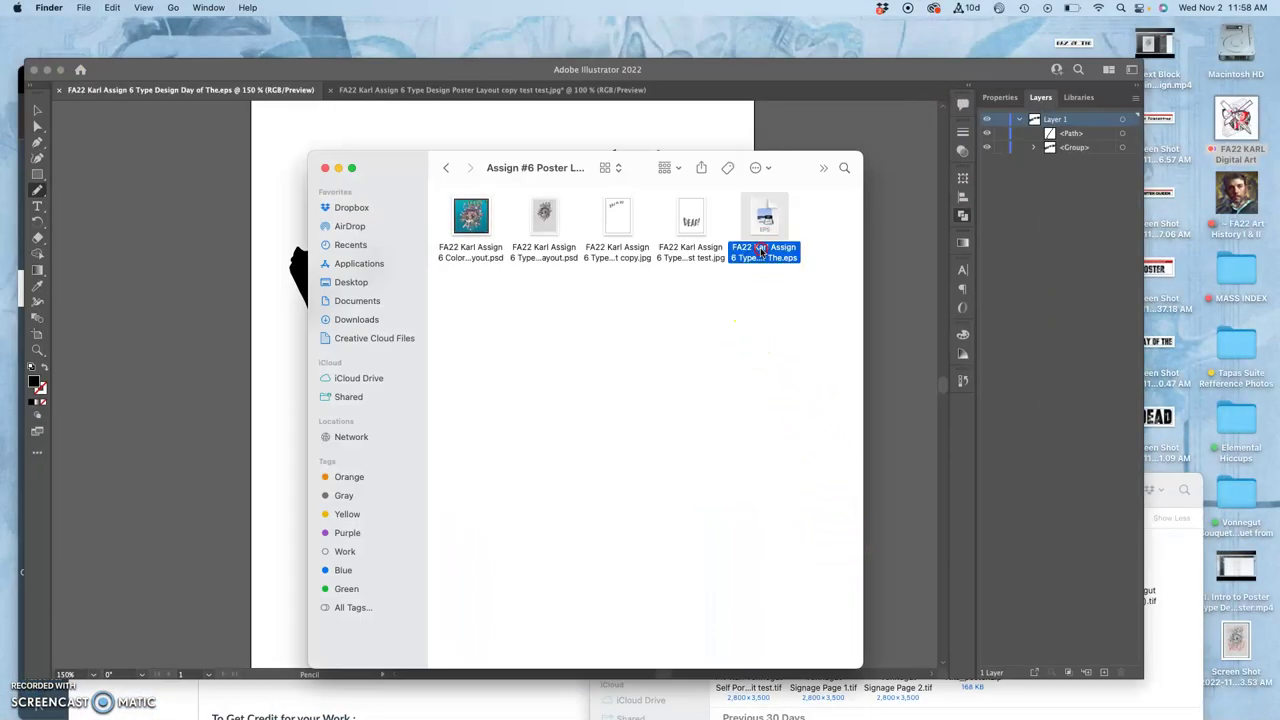
right_click(762, 252)
click(858, 447)
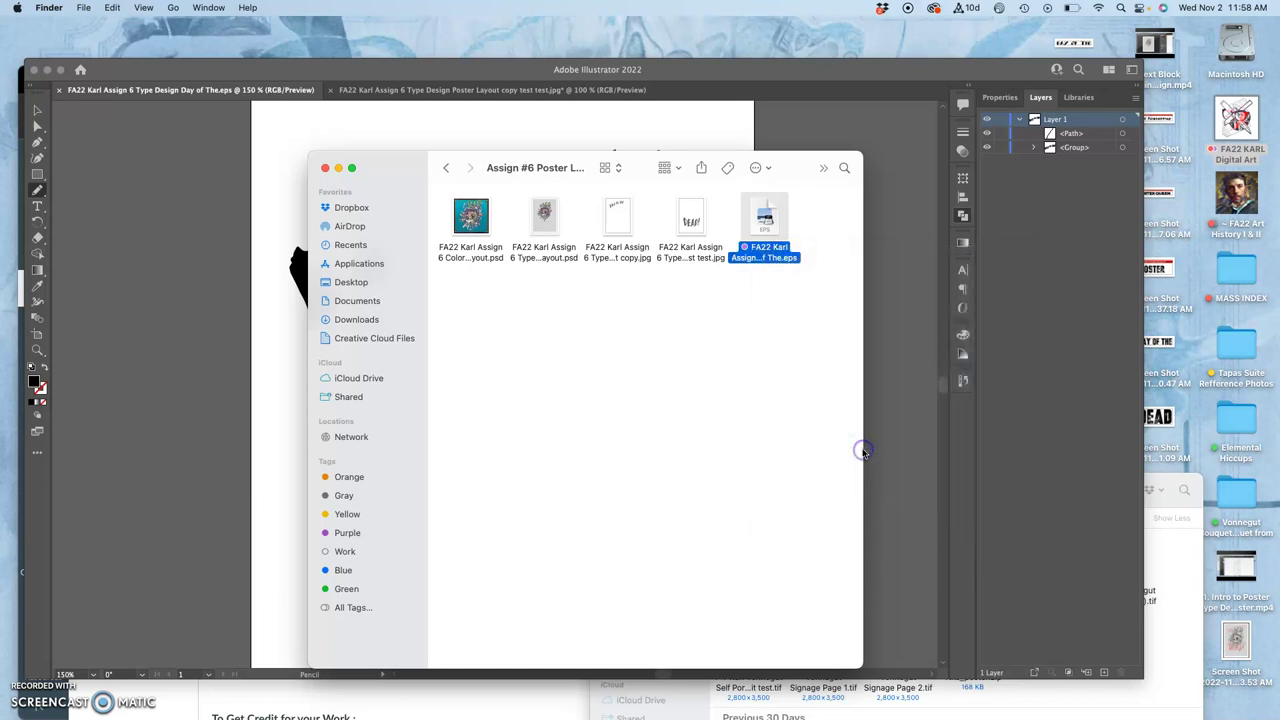
click(731, 452)
Return to Illustrator and switch to the DEAD! poster document
click(281, 366)
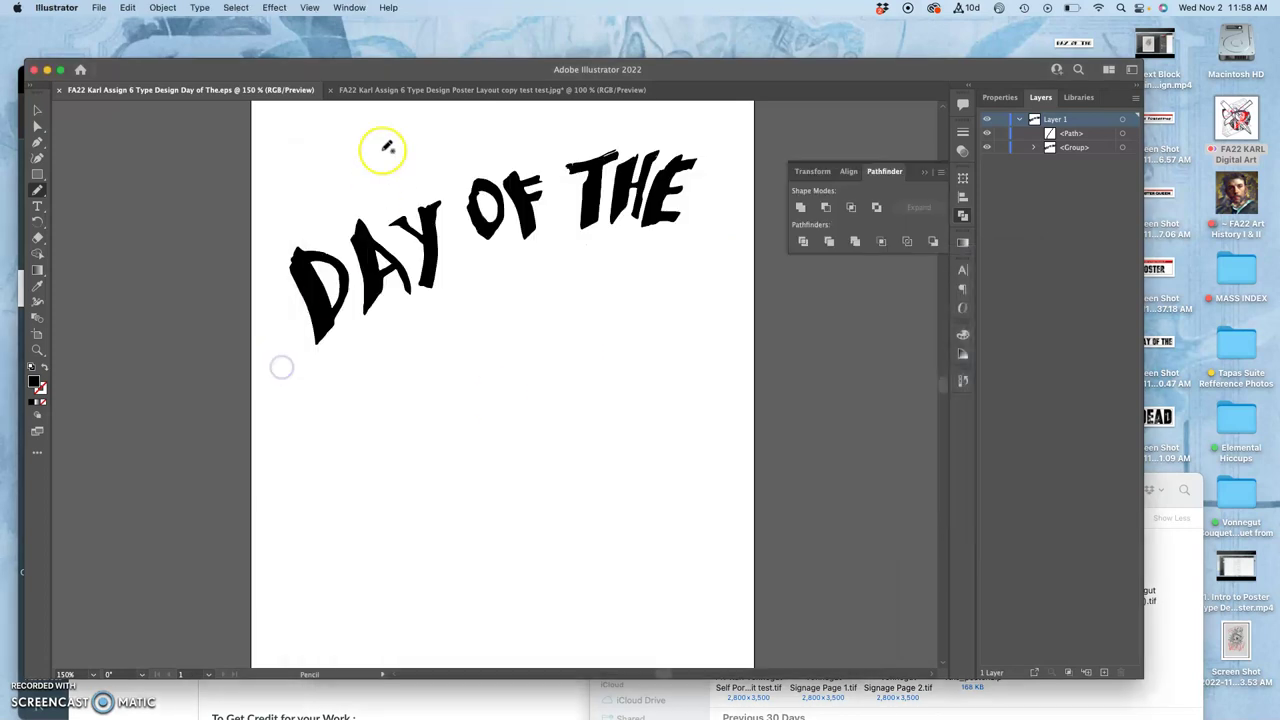
click(413, 92)
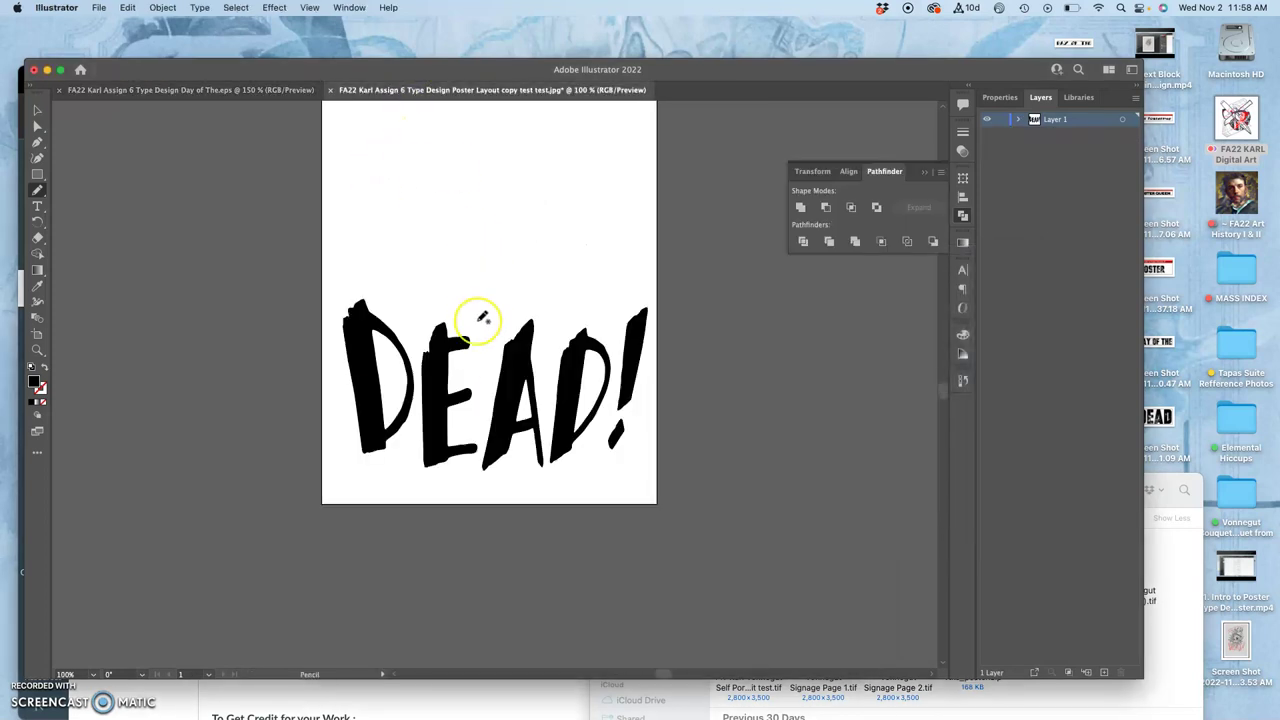
scroll(471, 314, down, 2)
scroll(481, 316, up, 5)
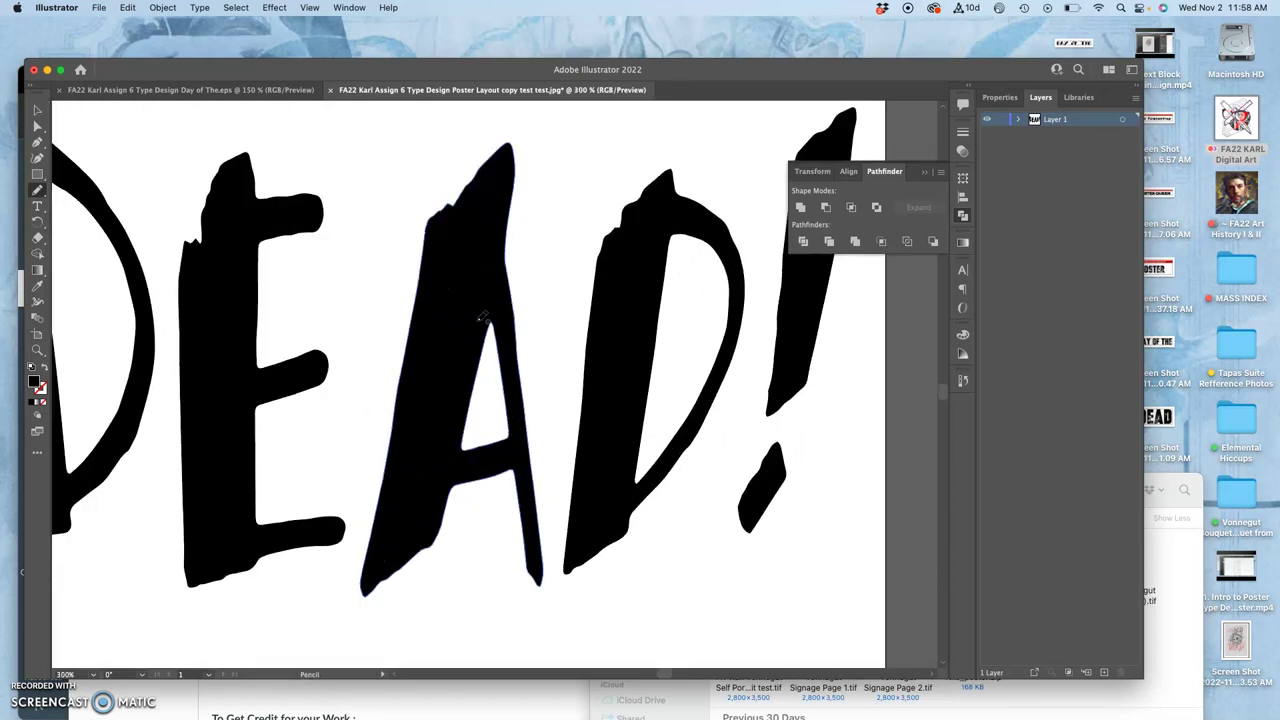
scroll(481, 316, down, 3)
scroll(481, 316, up, 2)
scroll(481, 316, down, 2)
scroll(481, 316, up, 3)
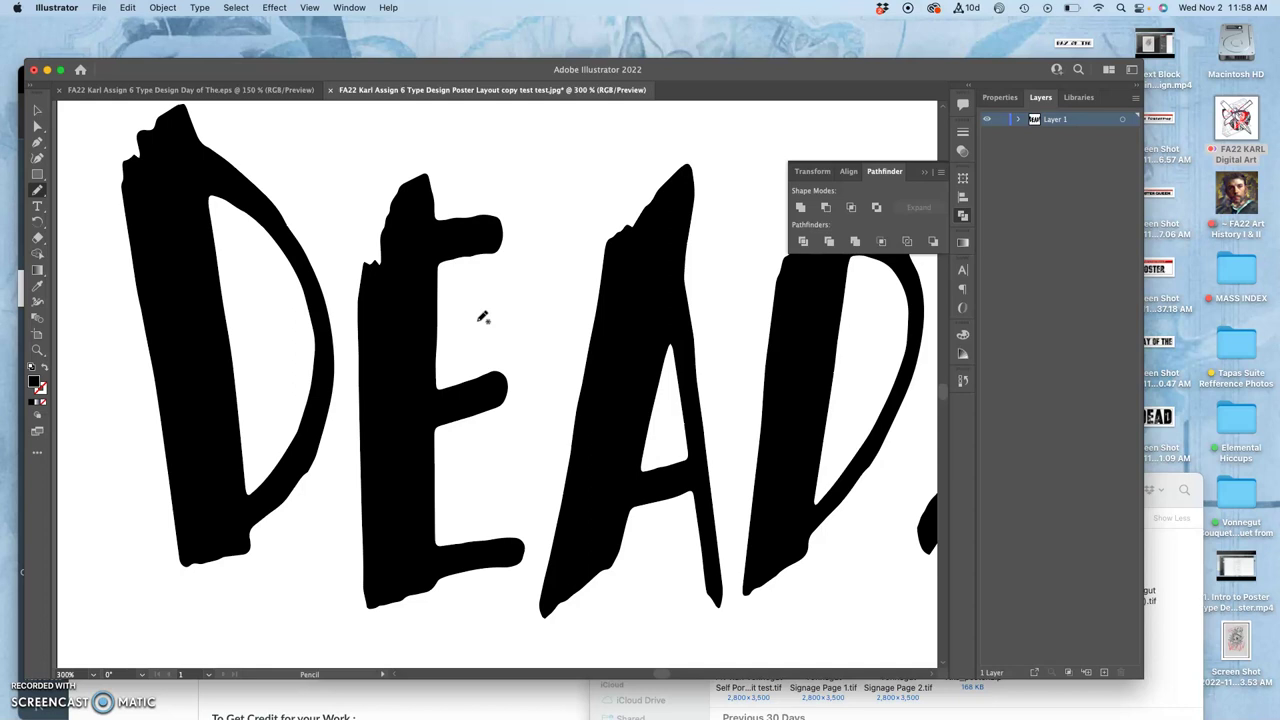
Select the D and pencil its inner counter curve, undoing the filled-in result
super+click(206, 203)
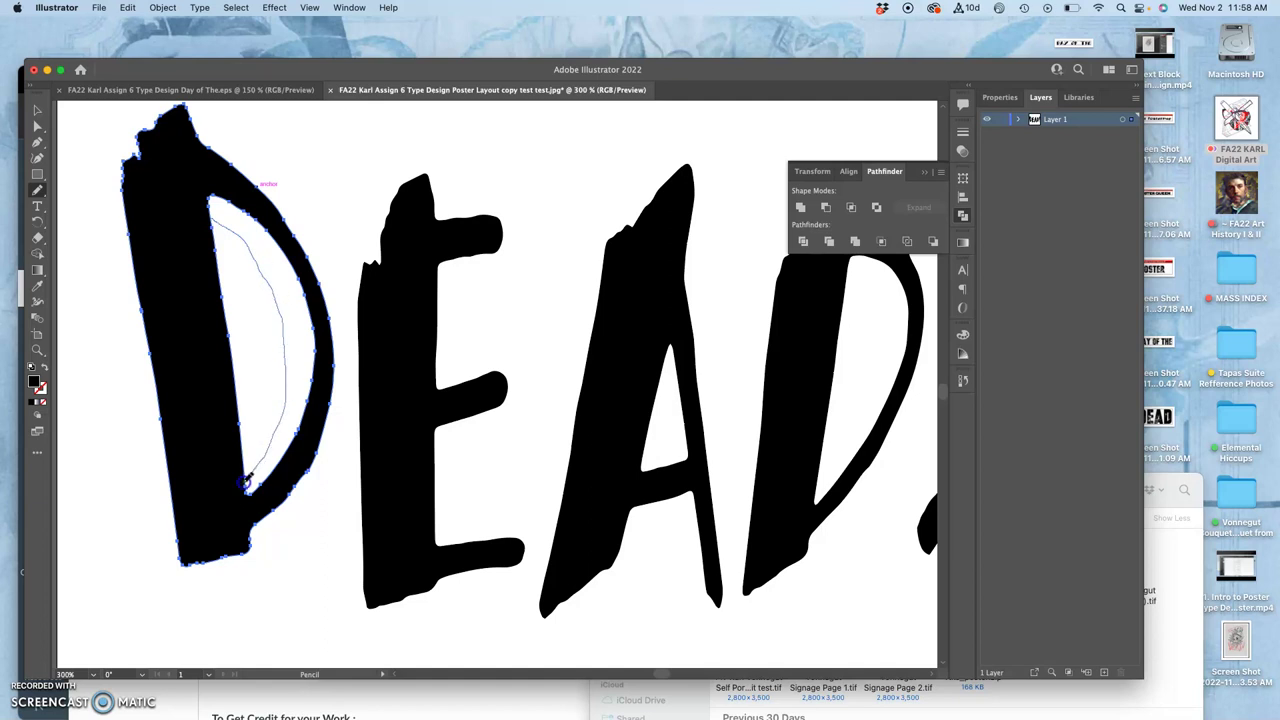
drag(238, 383, 245, 480)
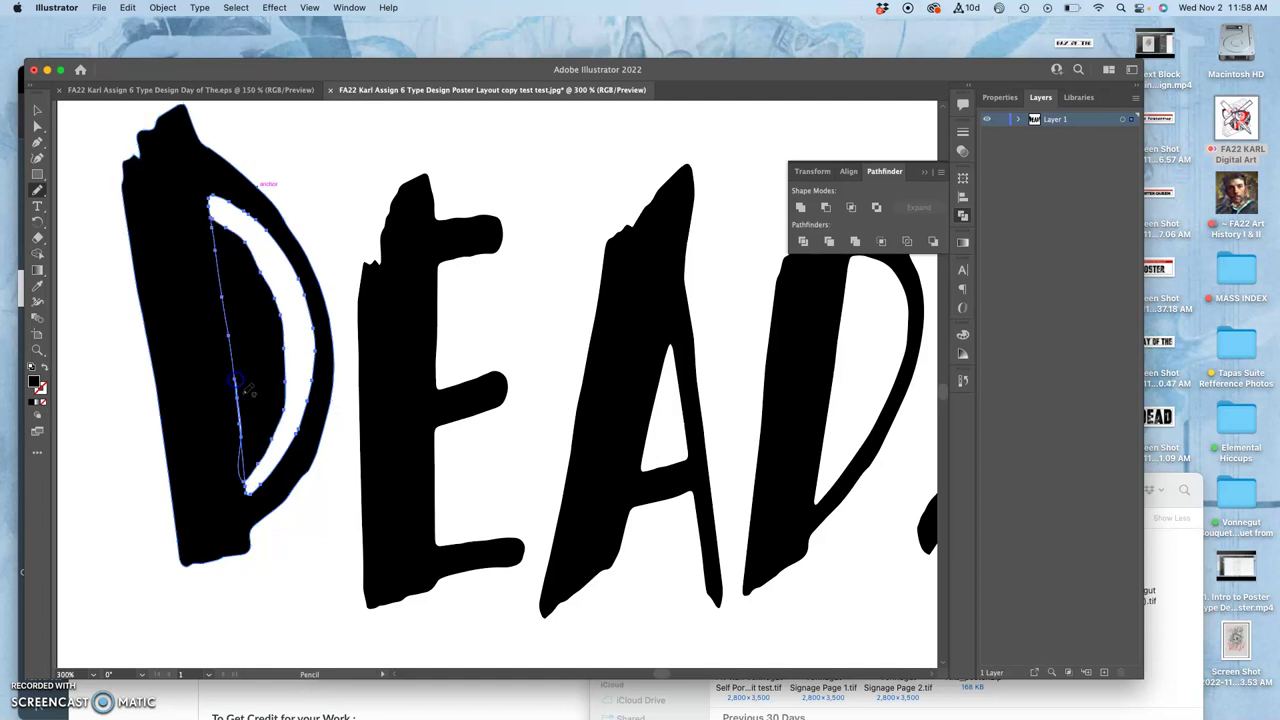
key(super+z)
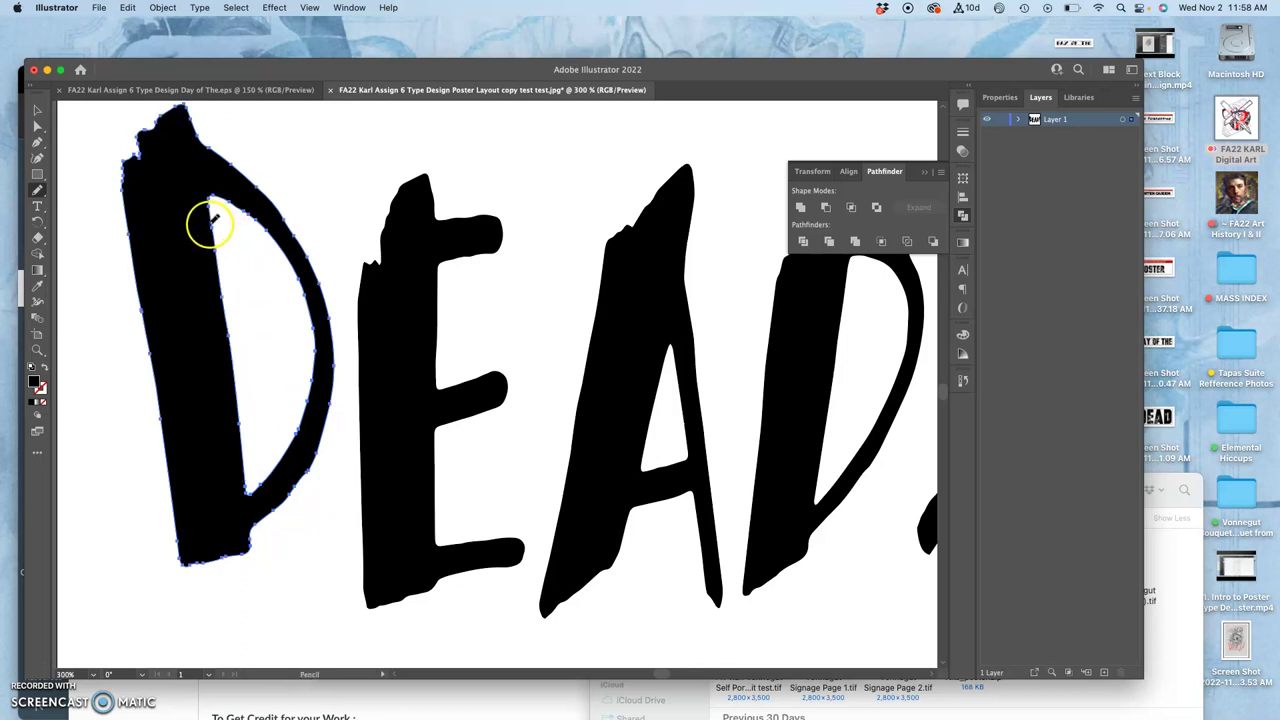